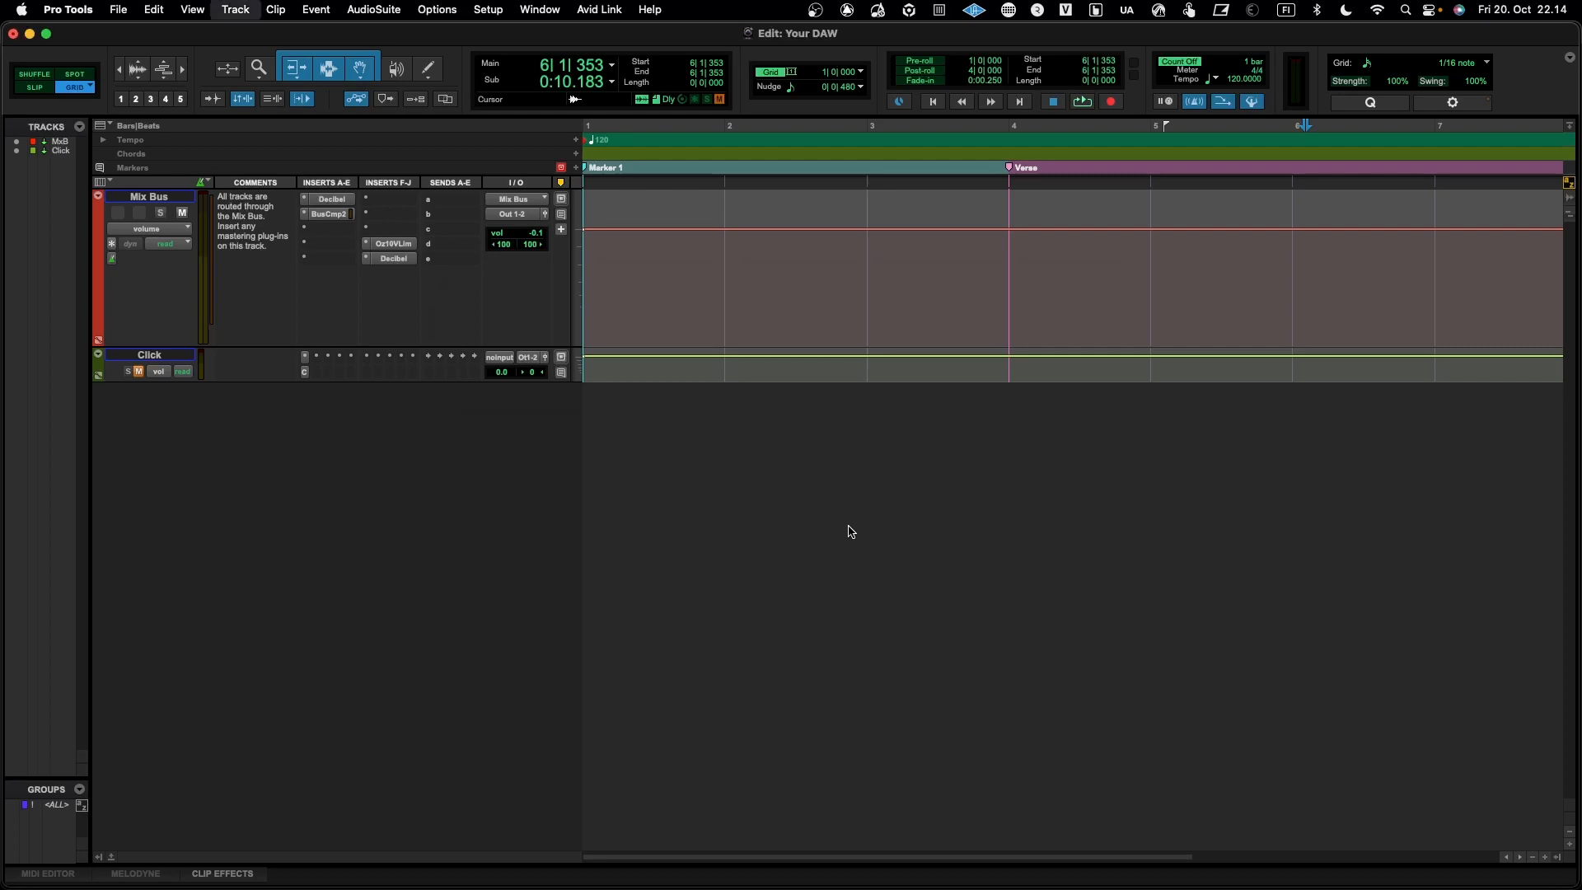
# Step: Create one stereo audio track with a tick timebase and one MIDI track
pyautogui.press('super+shift+Down')
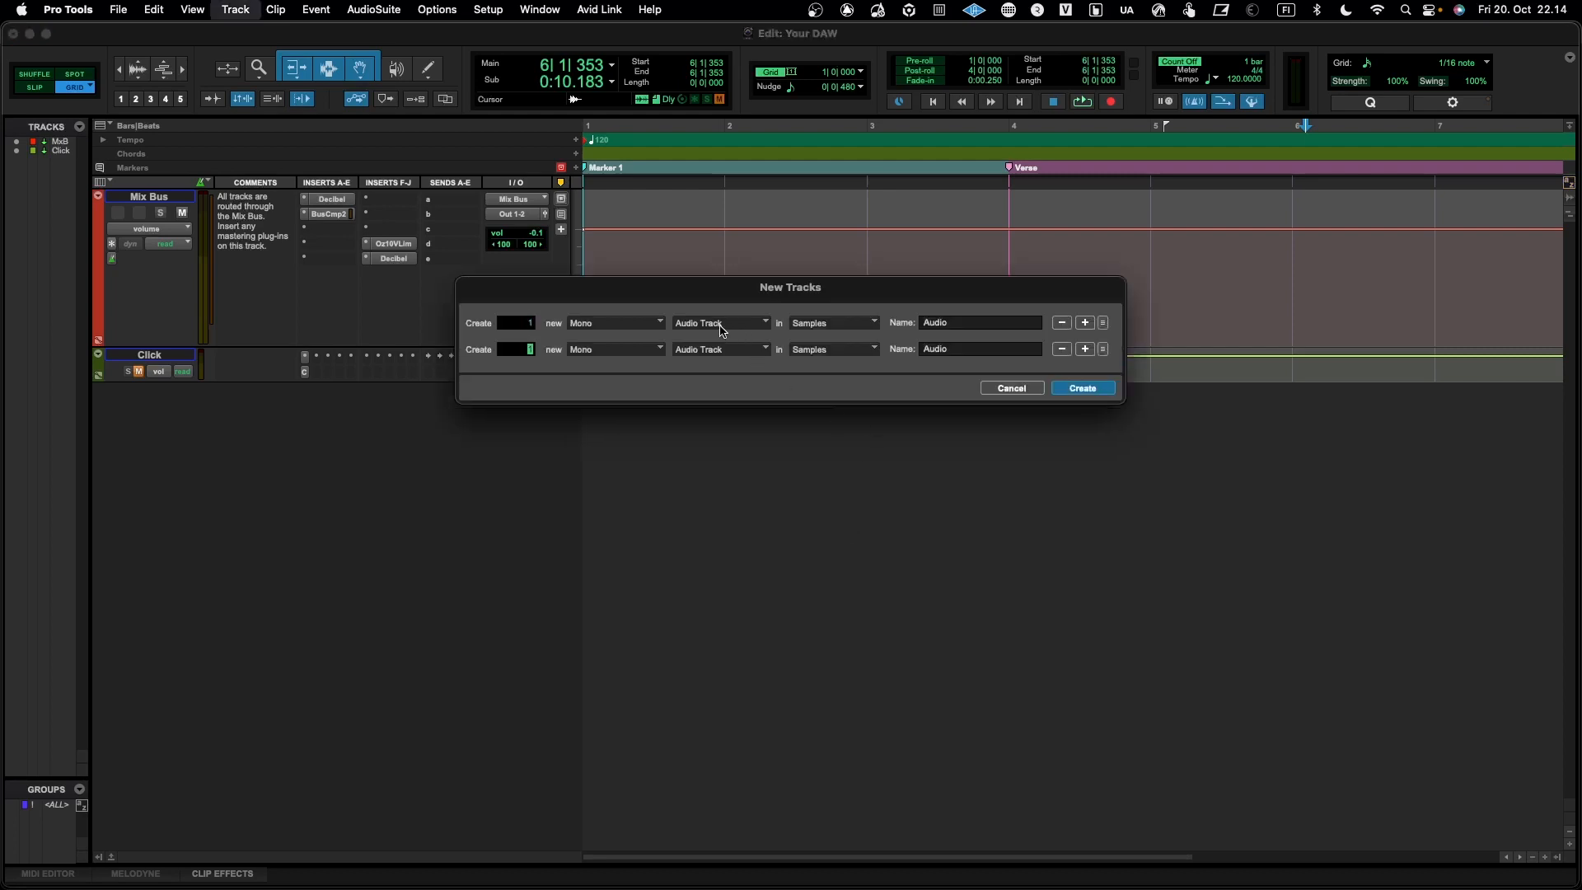
pyautogui.click(655, 323)
pyautogui.click(642, 343)
pyautogui.click(803, 326)
pyautogui.click(818, 347)
pyautogui.click(699, 351)
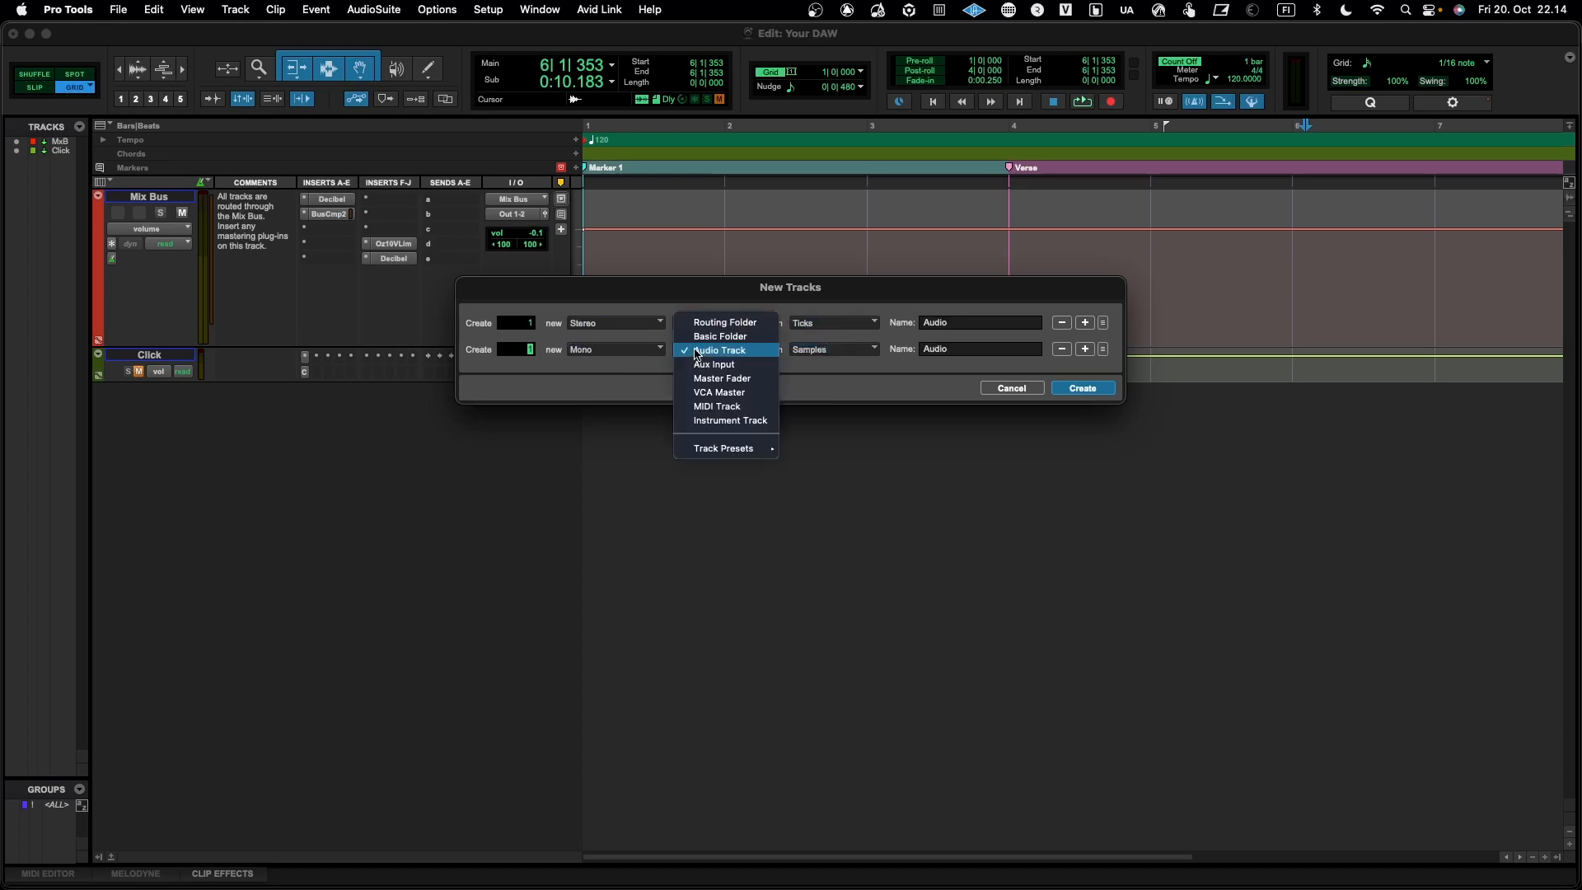
pyautogui.click(716, 411)
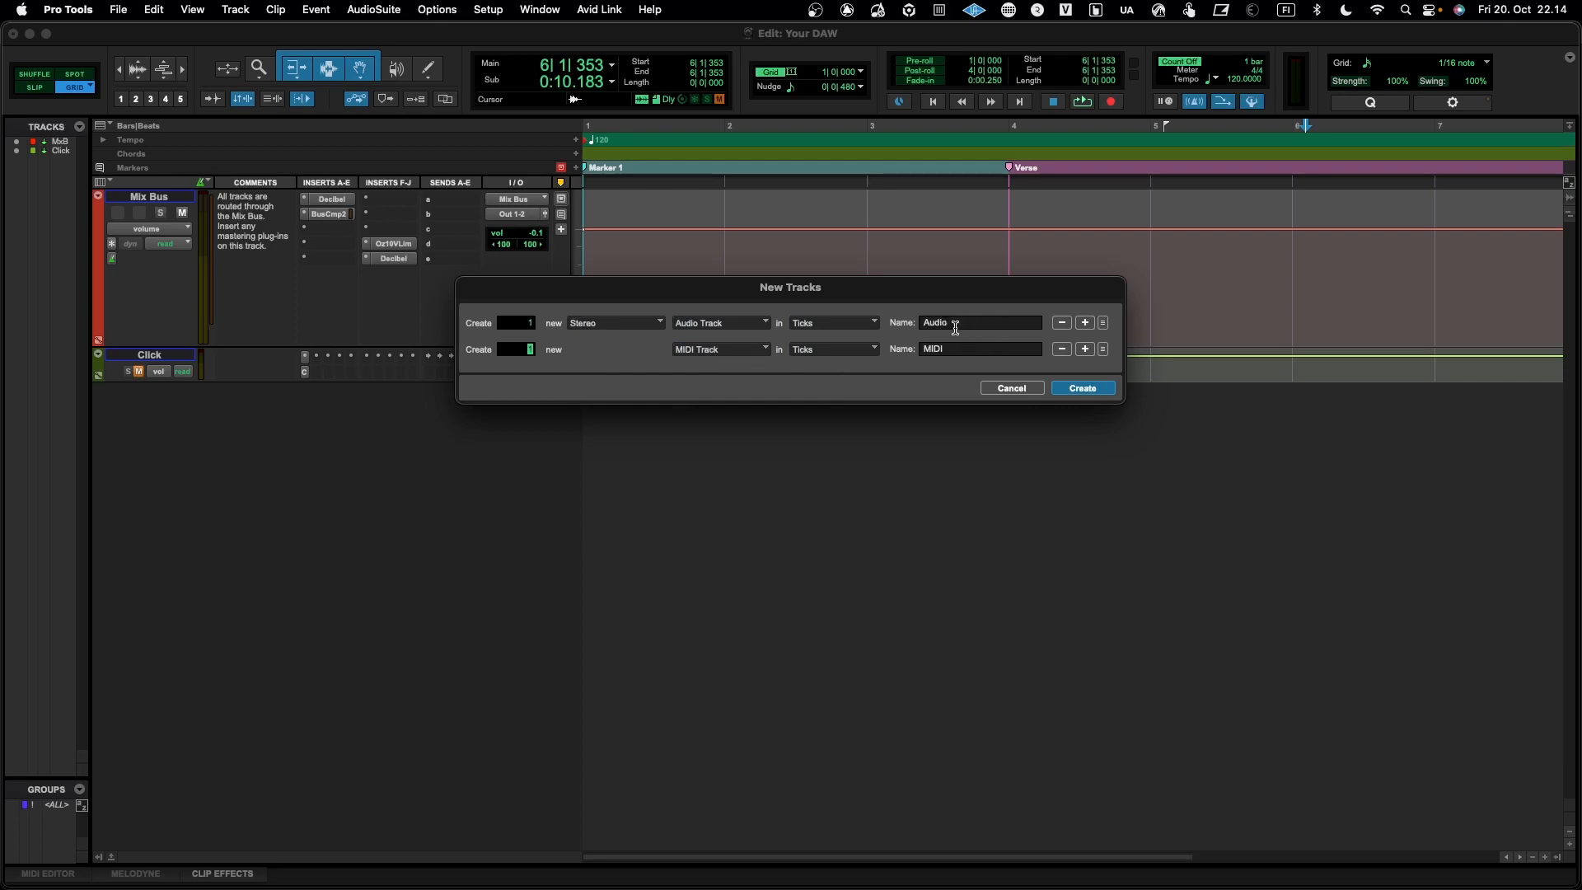
pyautogui.click(1079, 392)
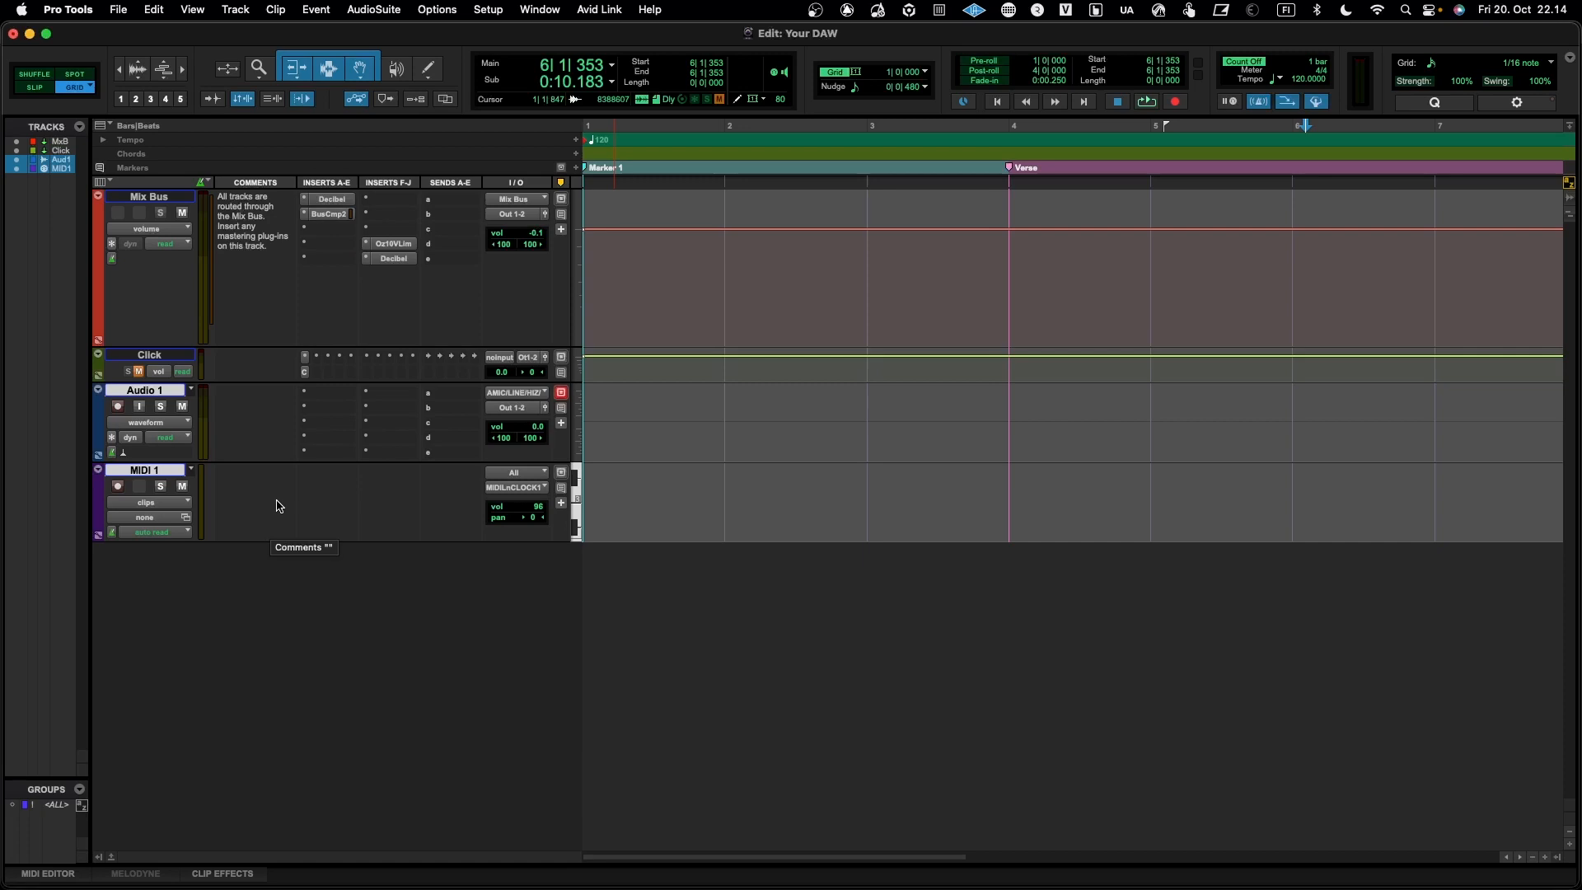
# Step: Record-enable the MIDI 1 track and review the predefined devices available as its MIDI input
pyautogui.click(117, 486)
pyautogui.click(510, 476)
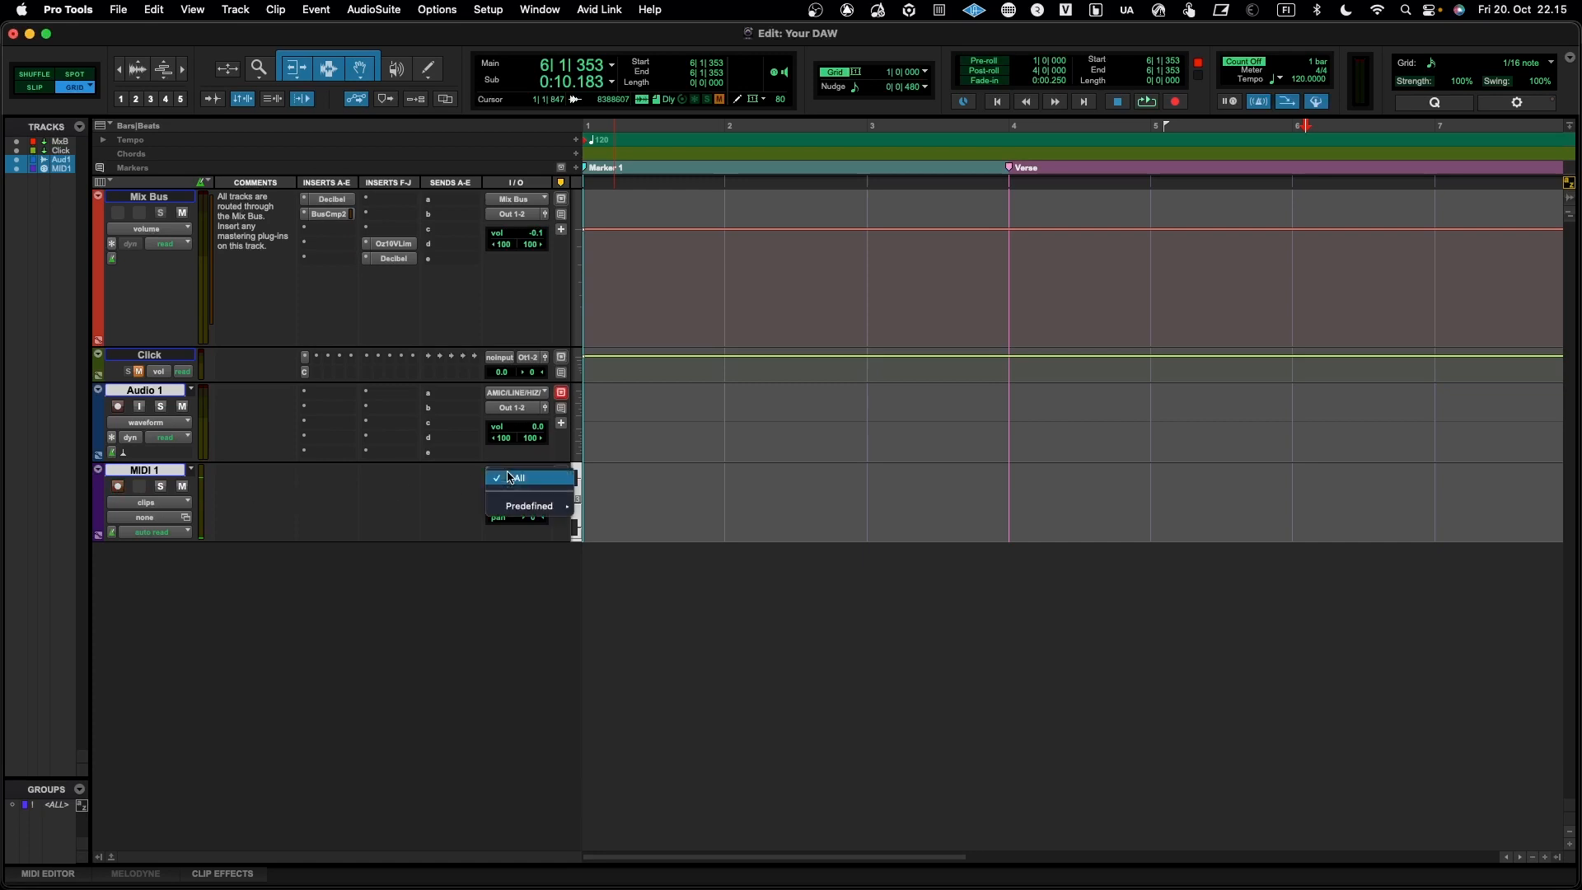
pyautogui.moveTo(540, 506)
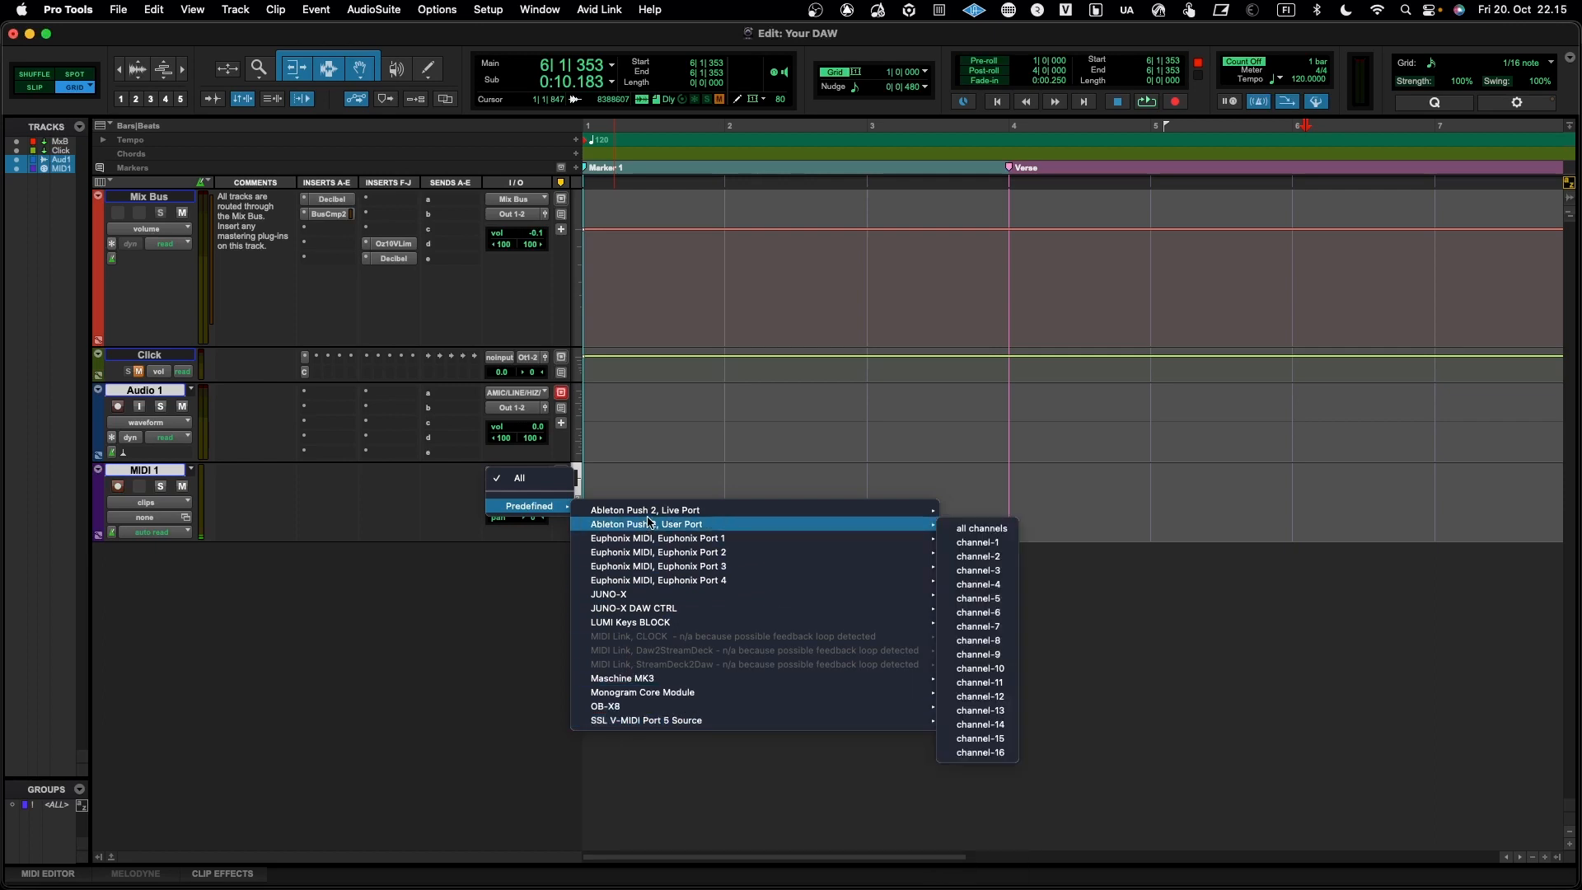
pyautogui.moveTo(647, 595)
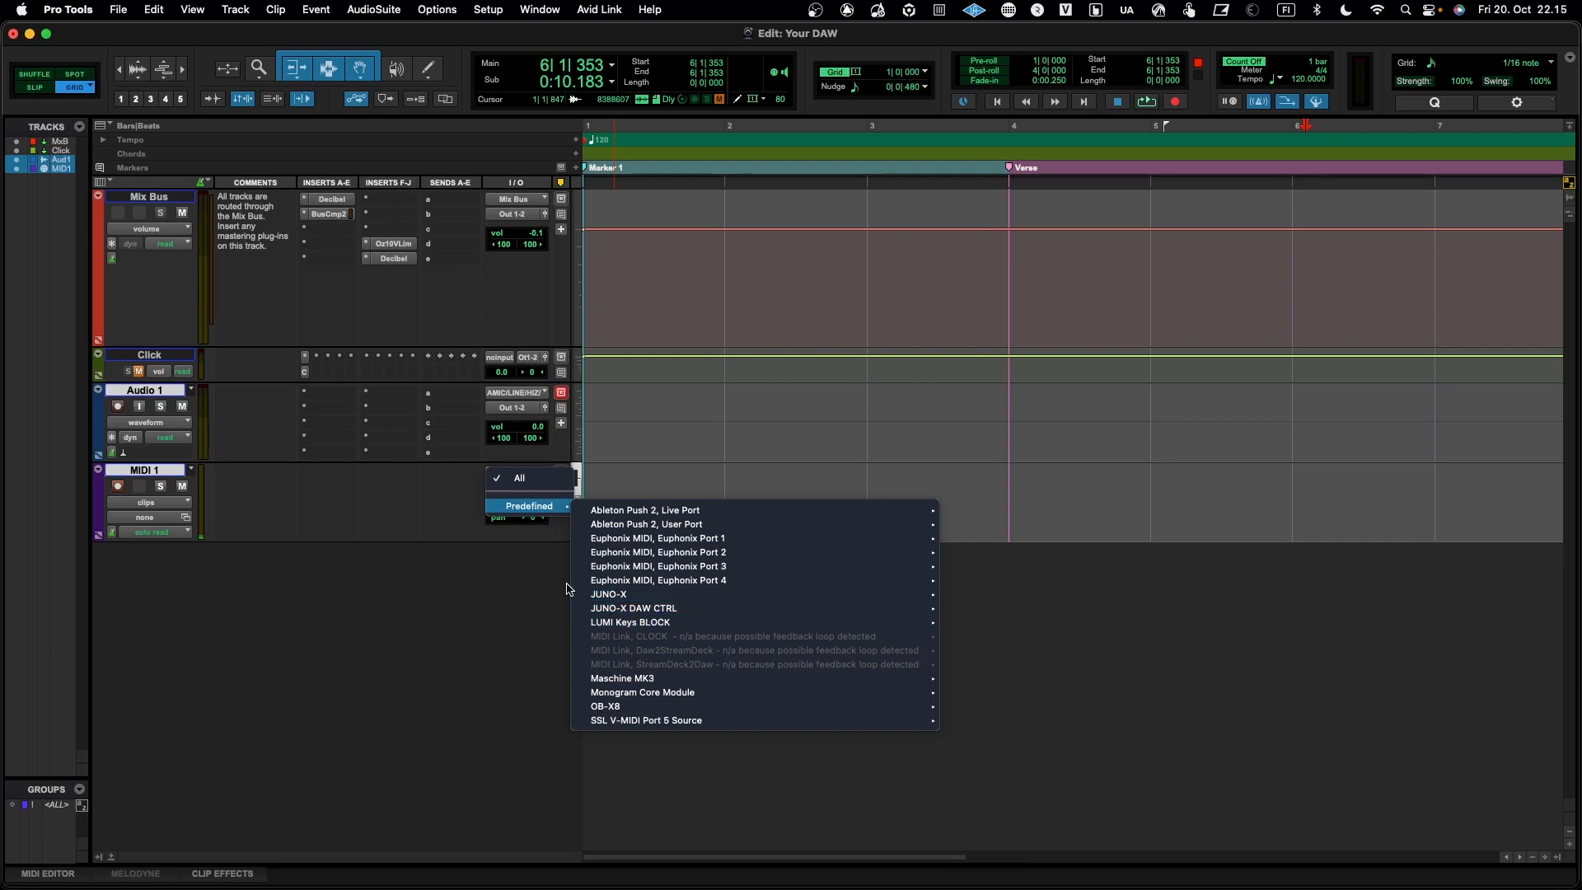
pyautogui.click(436, 501)
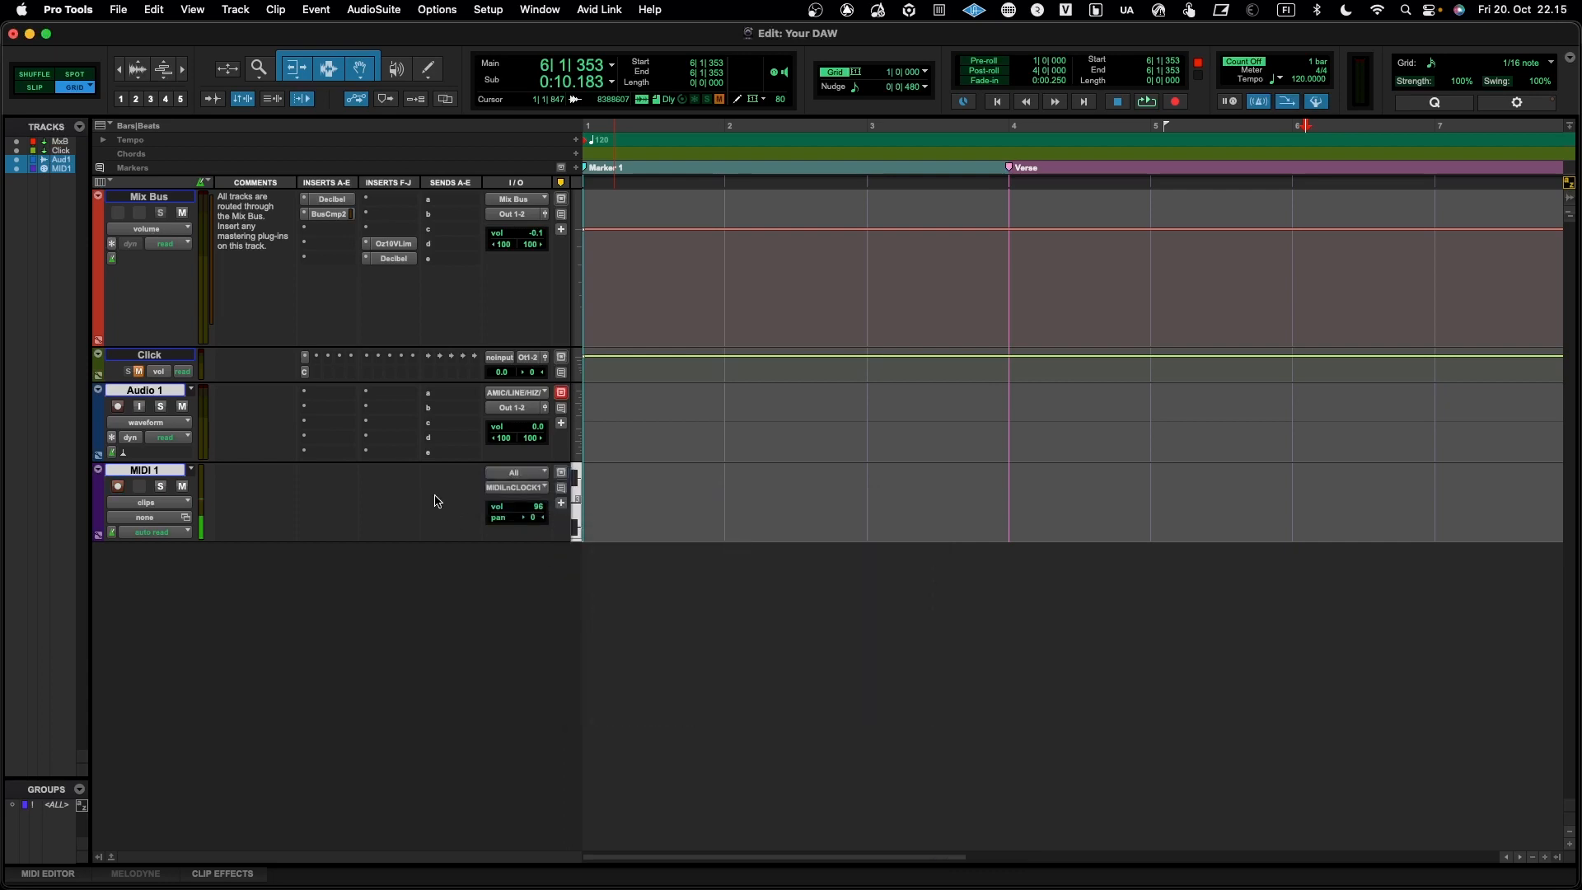
# Step: Browse the predefined MIDI outputs for the MIDI 1 track and try to assign JUNO-X channel-1
pyautogui.click(490, 491)
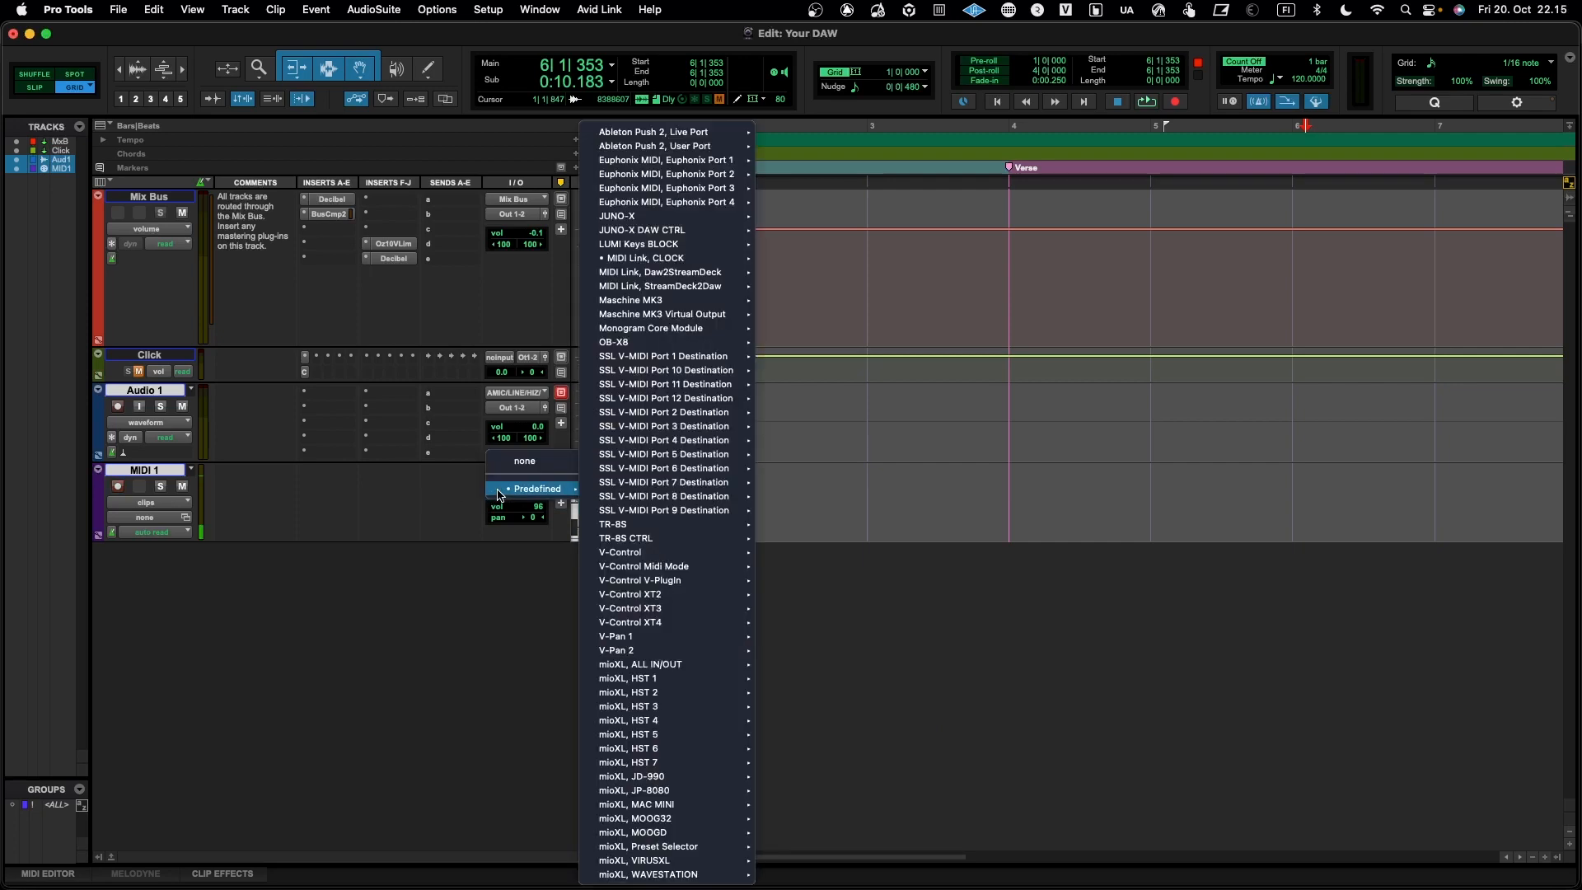
pyautogui.click(424, 491)
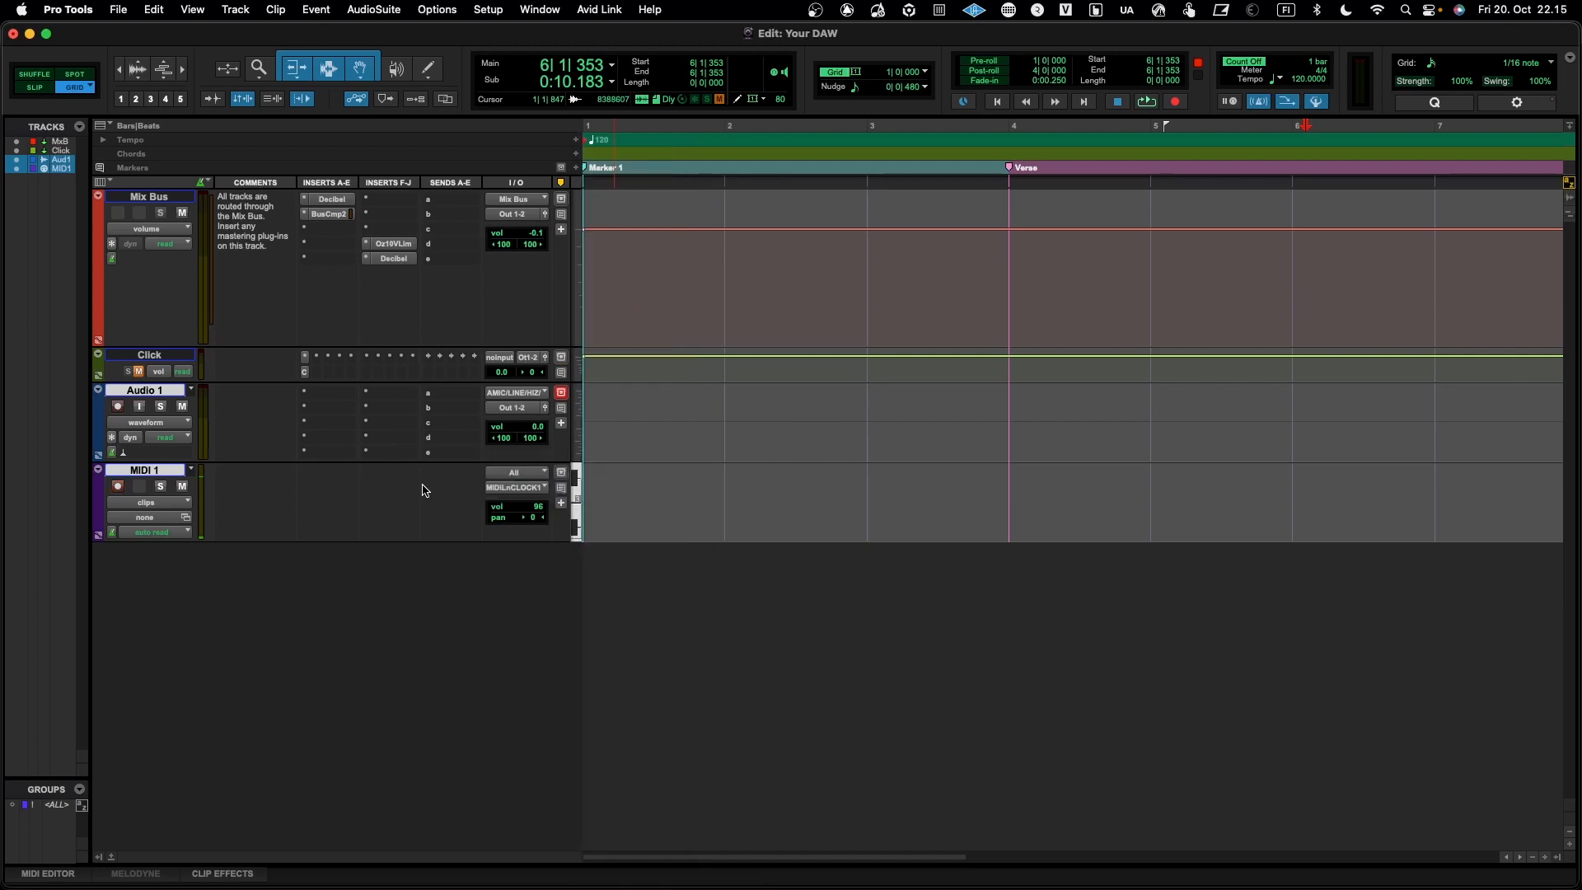
pyautogui.click(515, 489)
pyautogui.moveTo(516, 493)
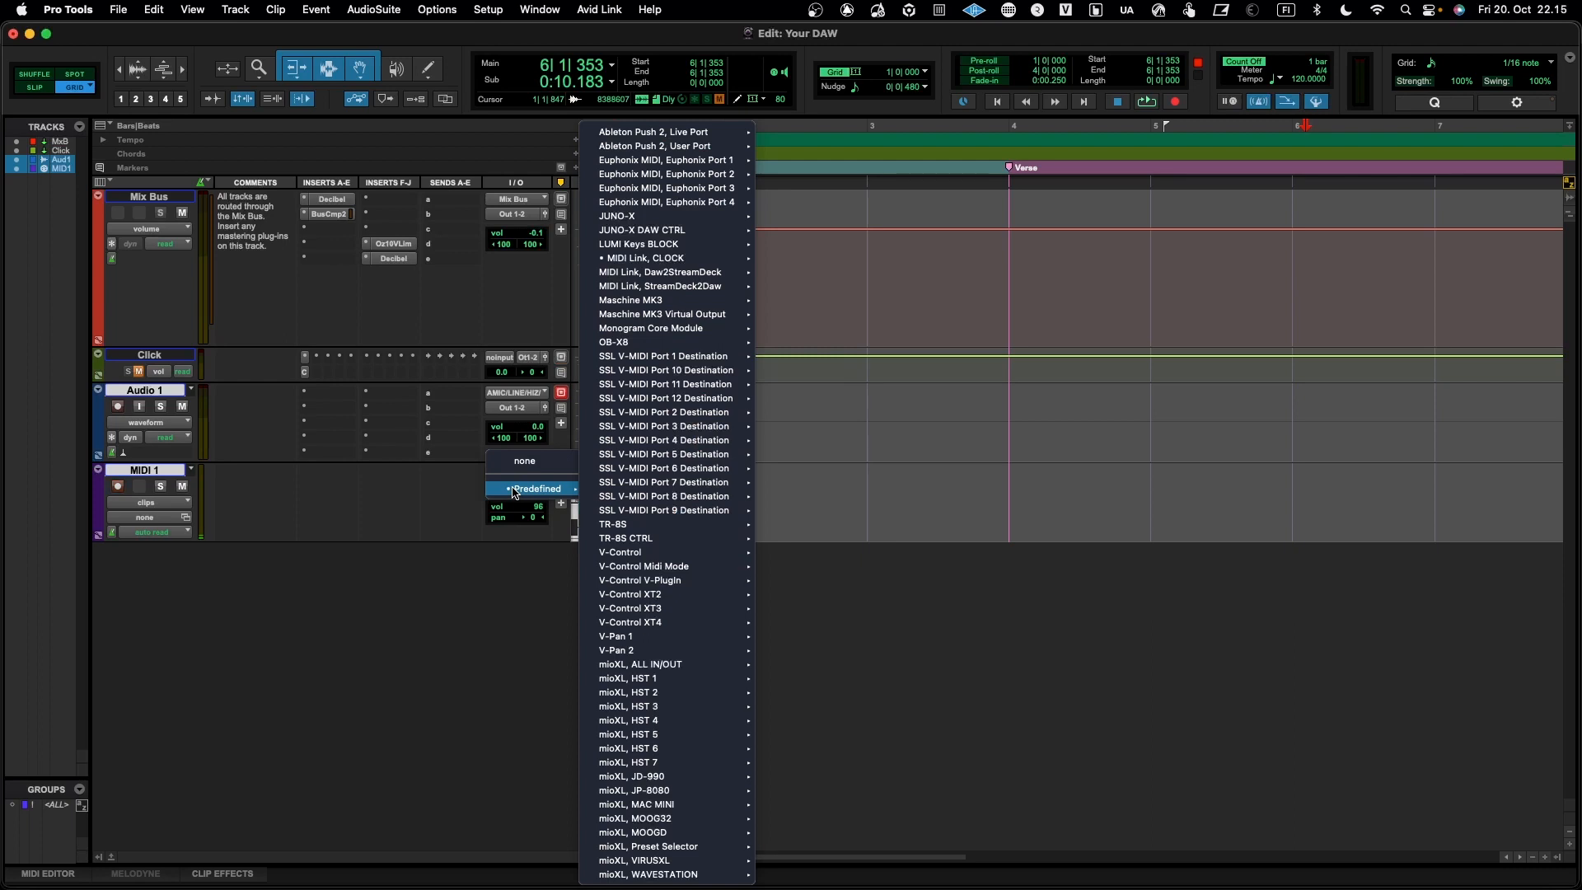
pyautogui.moveTo(618, 483)
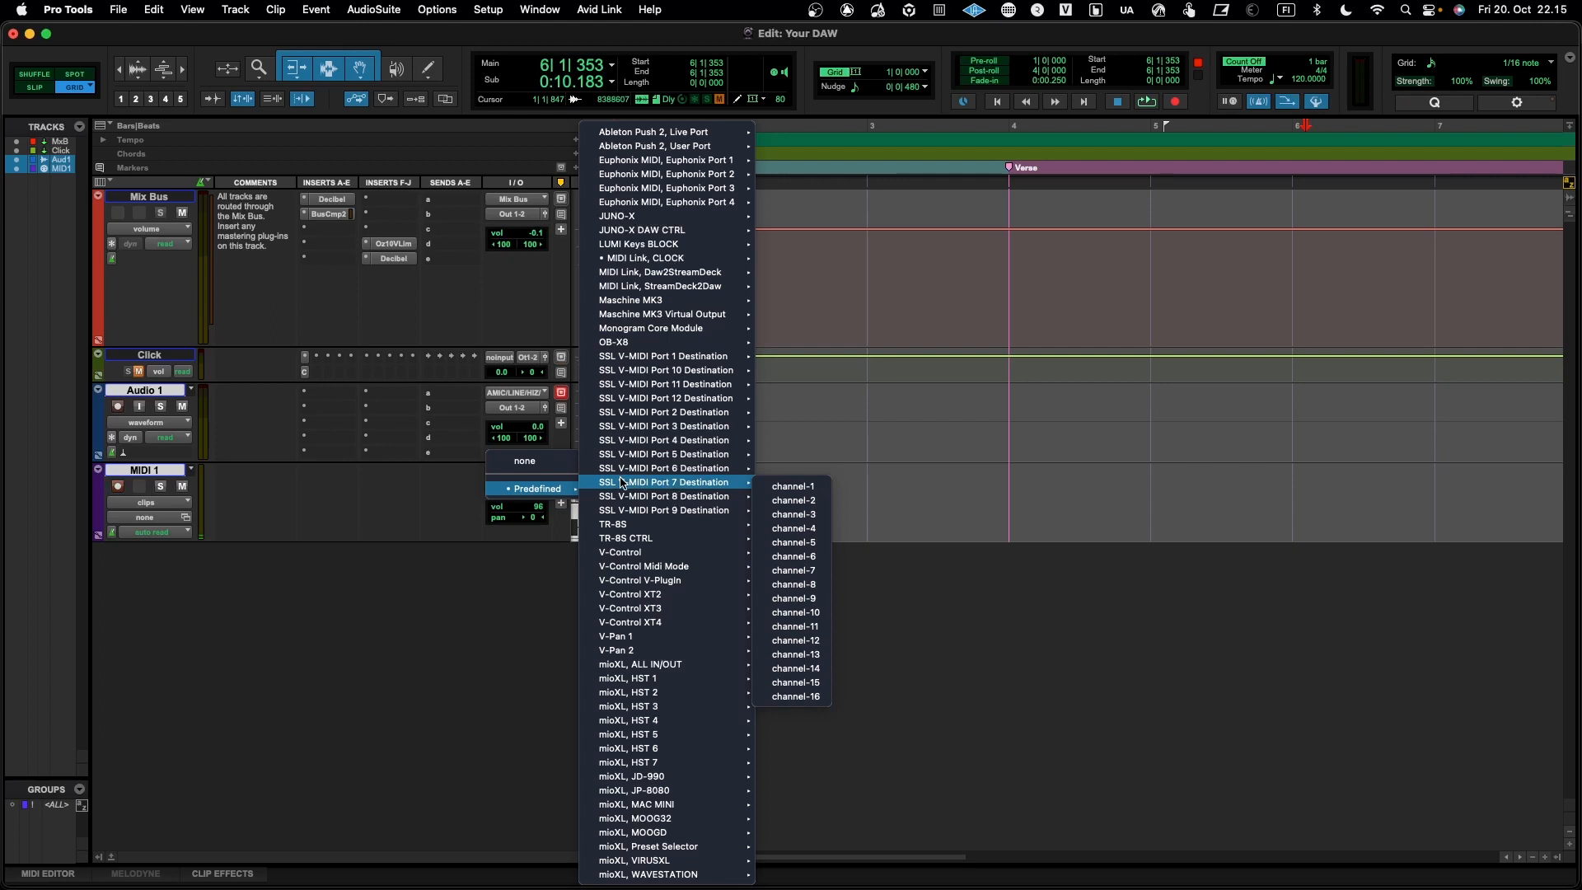
pyautogui.moveTo(655, 217)
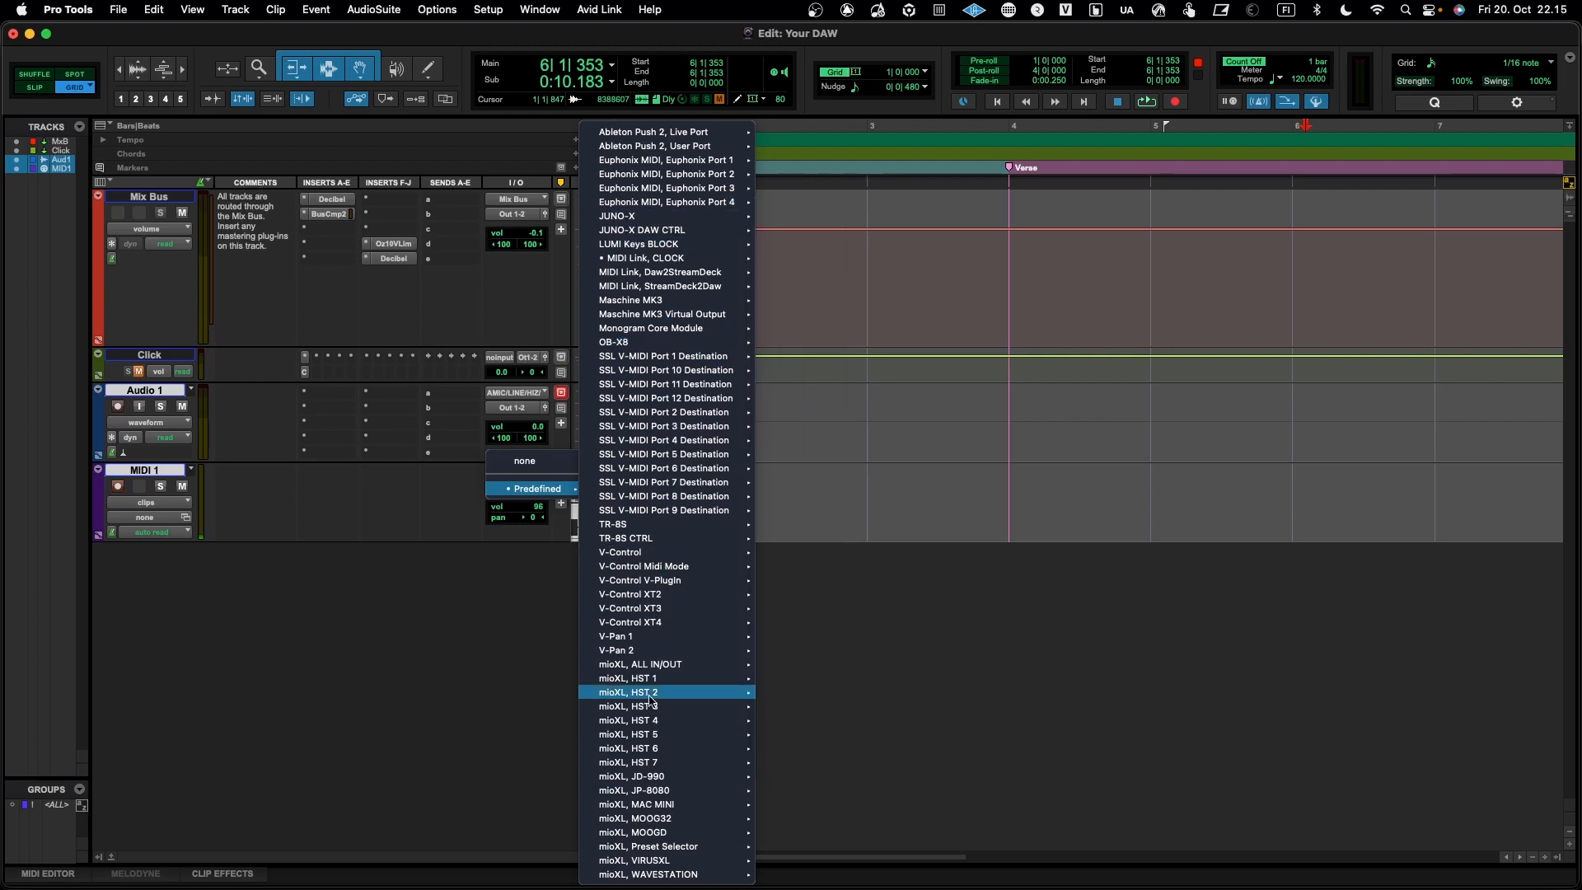
pyautogui.moveTo(653, 789)
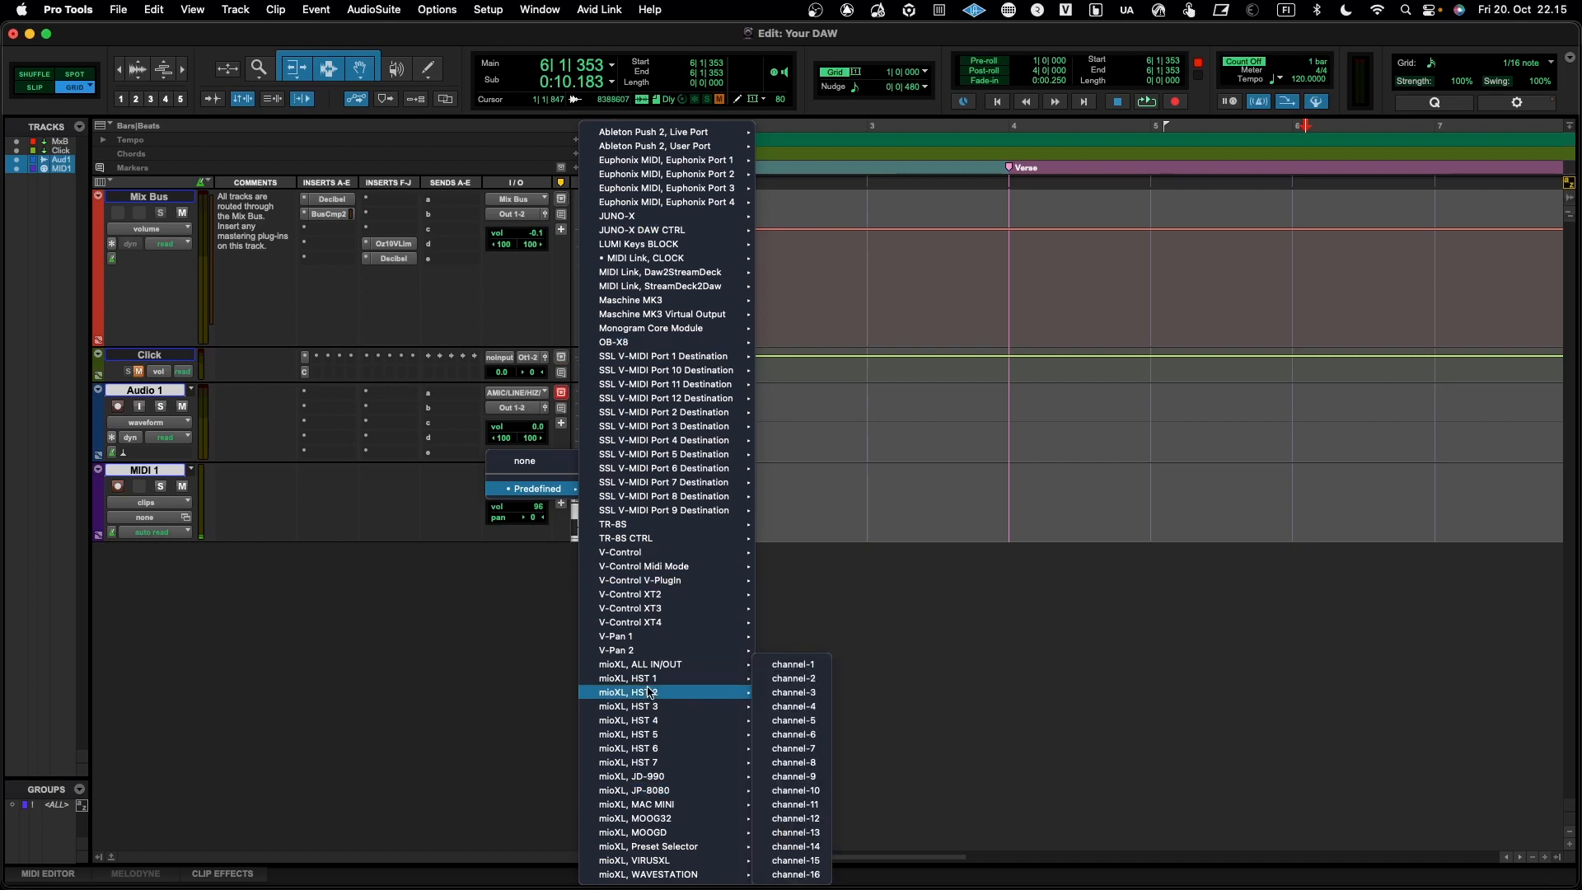
pyautogui.moveTo(654, 707)
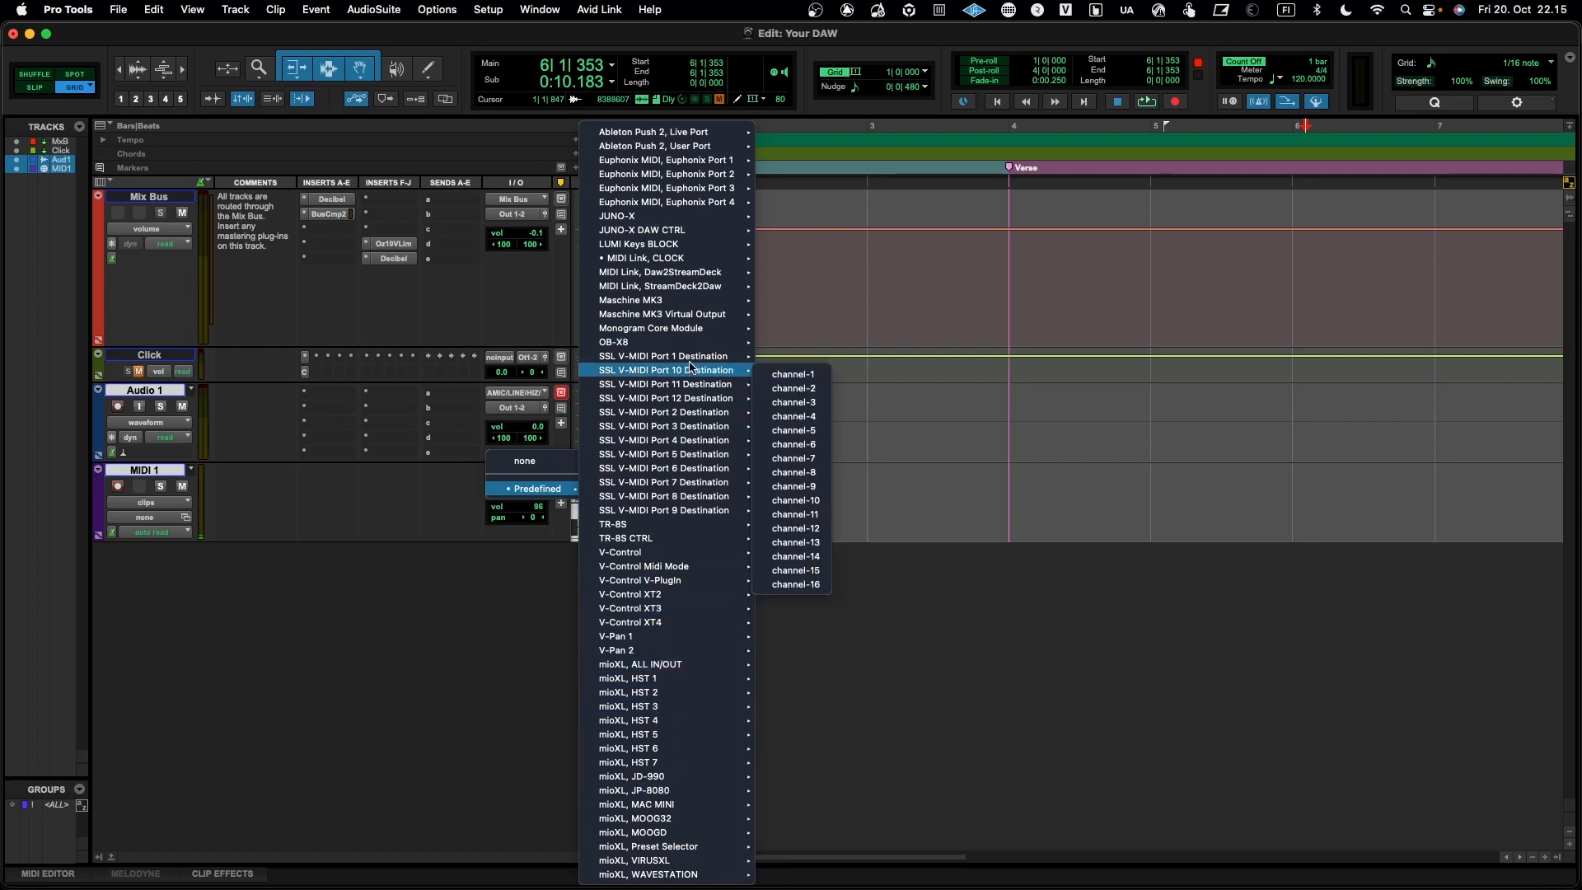
pyautogui.moveTo(672, 537)
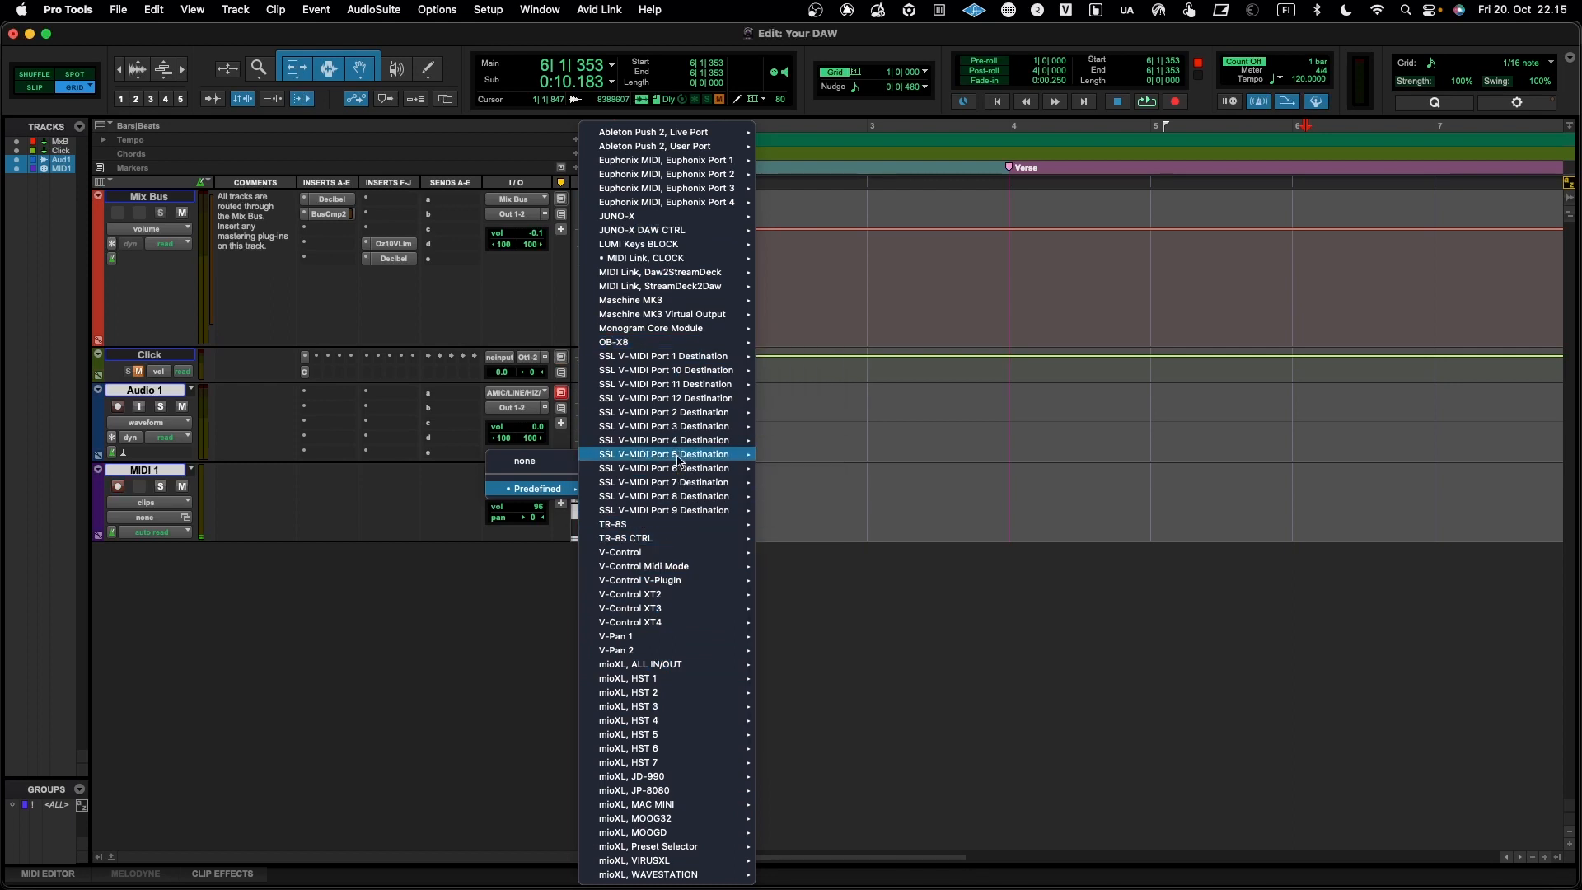
pyautogui.moveTo(705, 222)
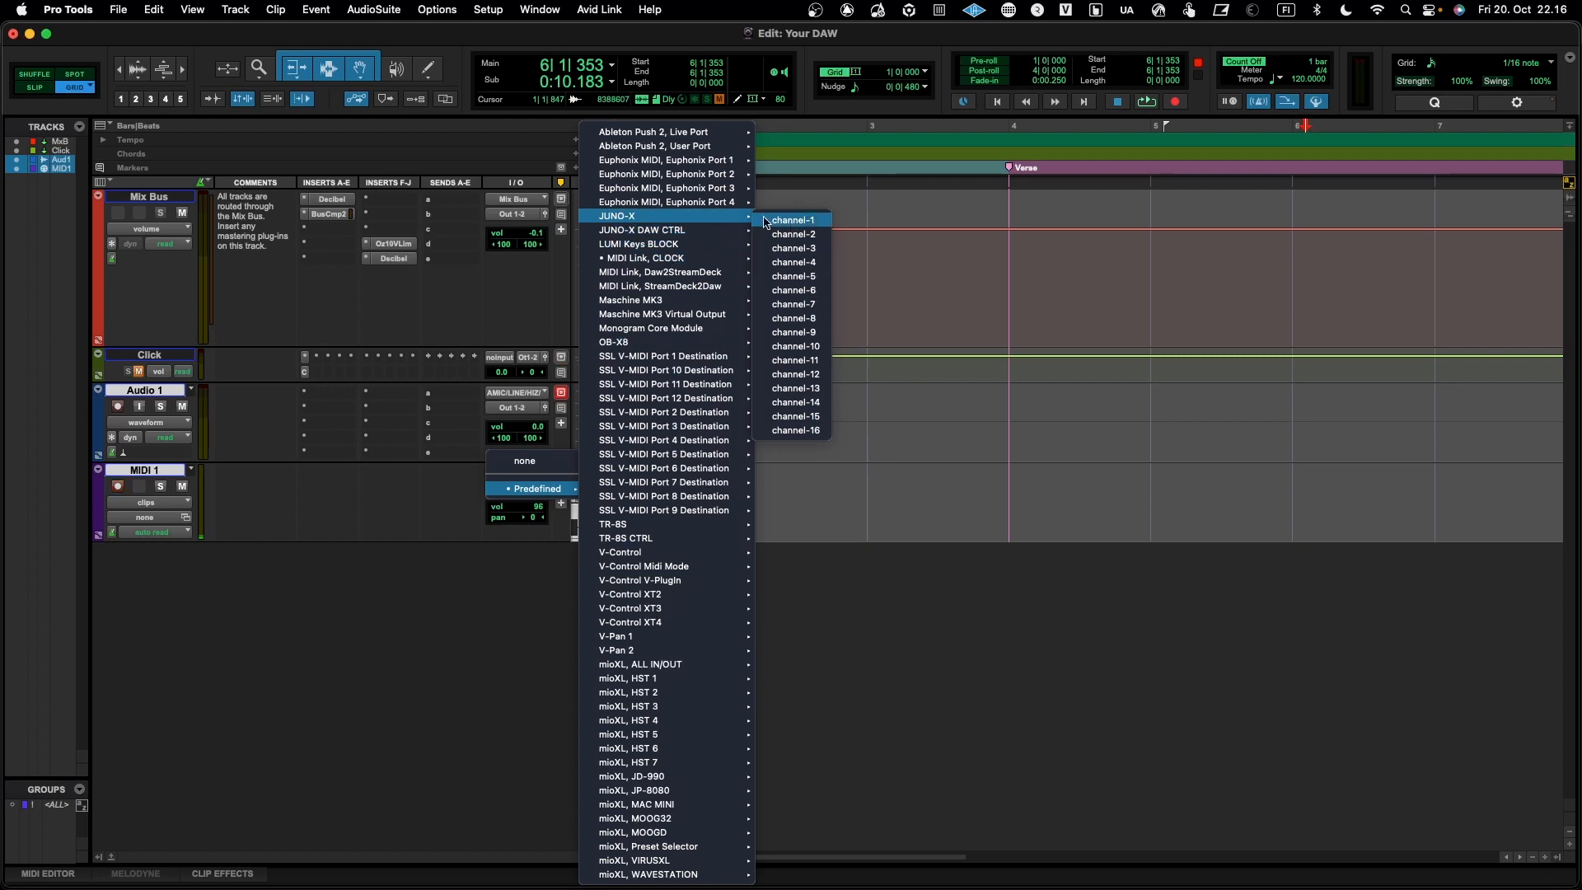
pyautogui.click(793, 221)
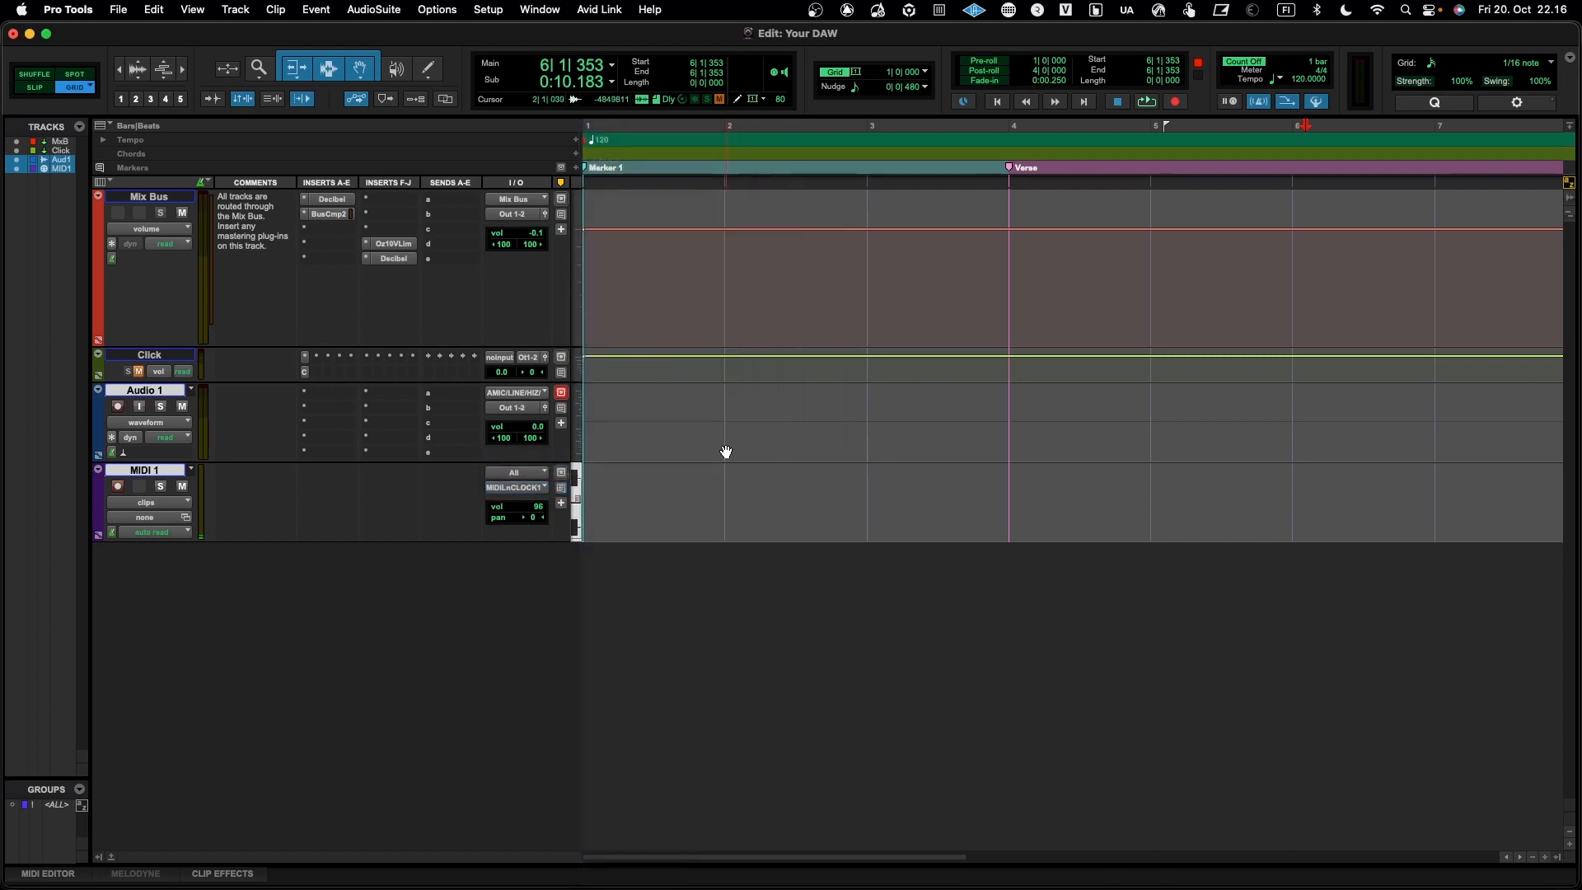
# Step: Route the MIDI 1 track's output to channel-1 of the JUNO-X
pyautogui.click(529, 495)
pyautogui.moveTo(545, 492)
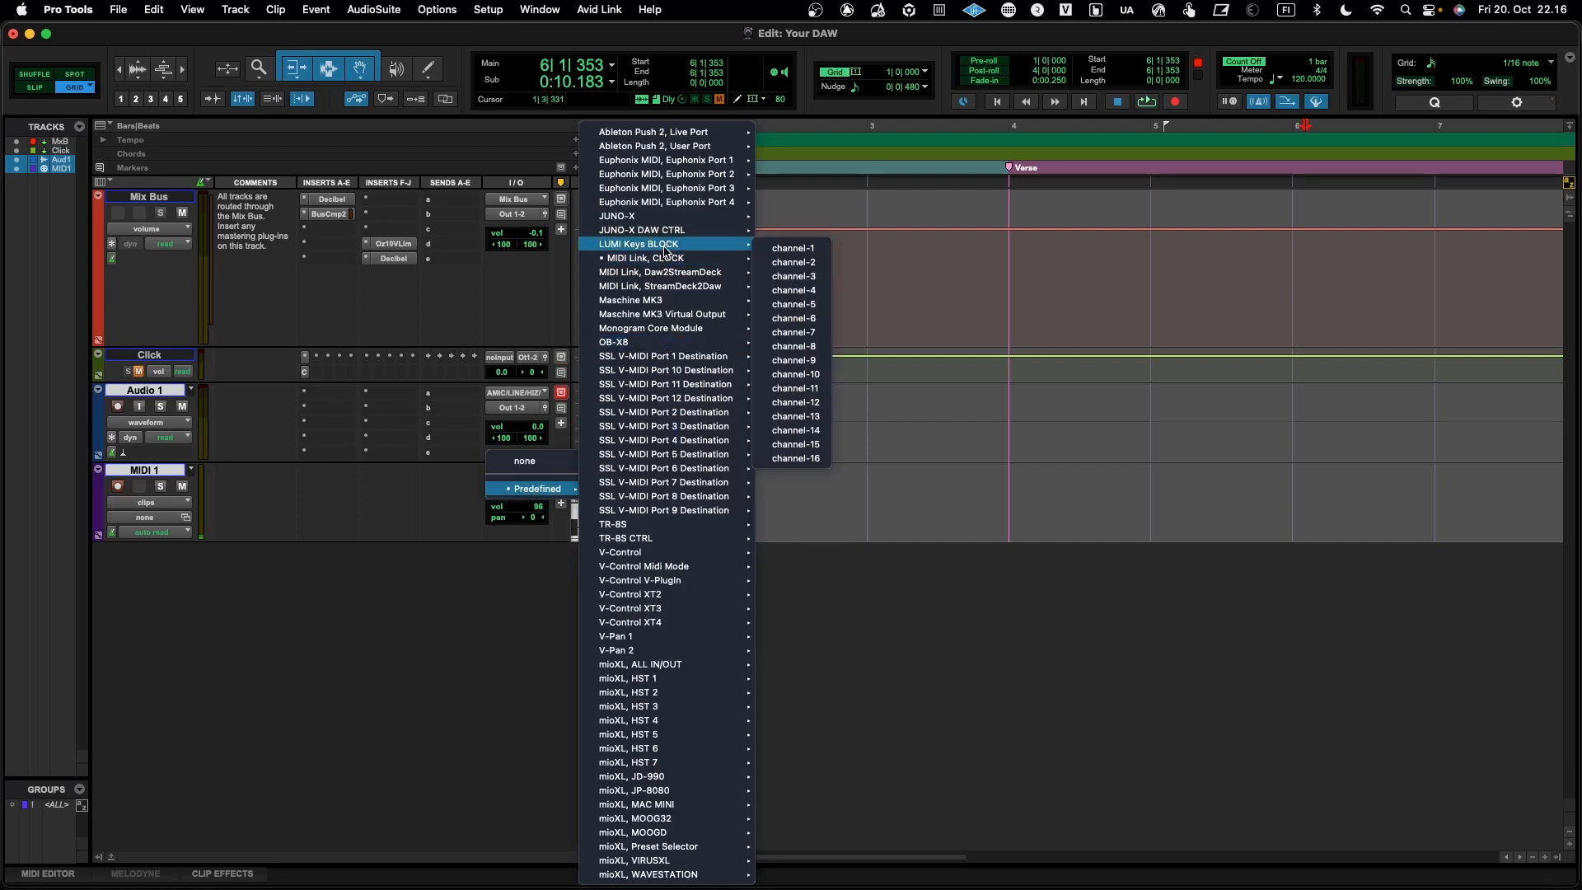
pyautogui.moveTo(702, 221)
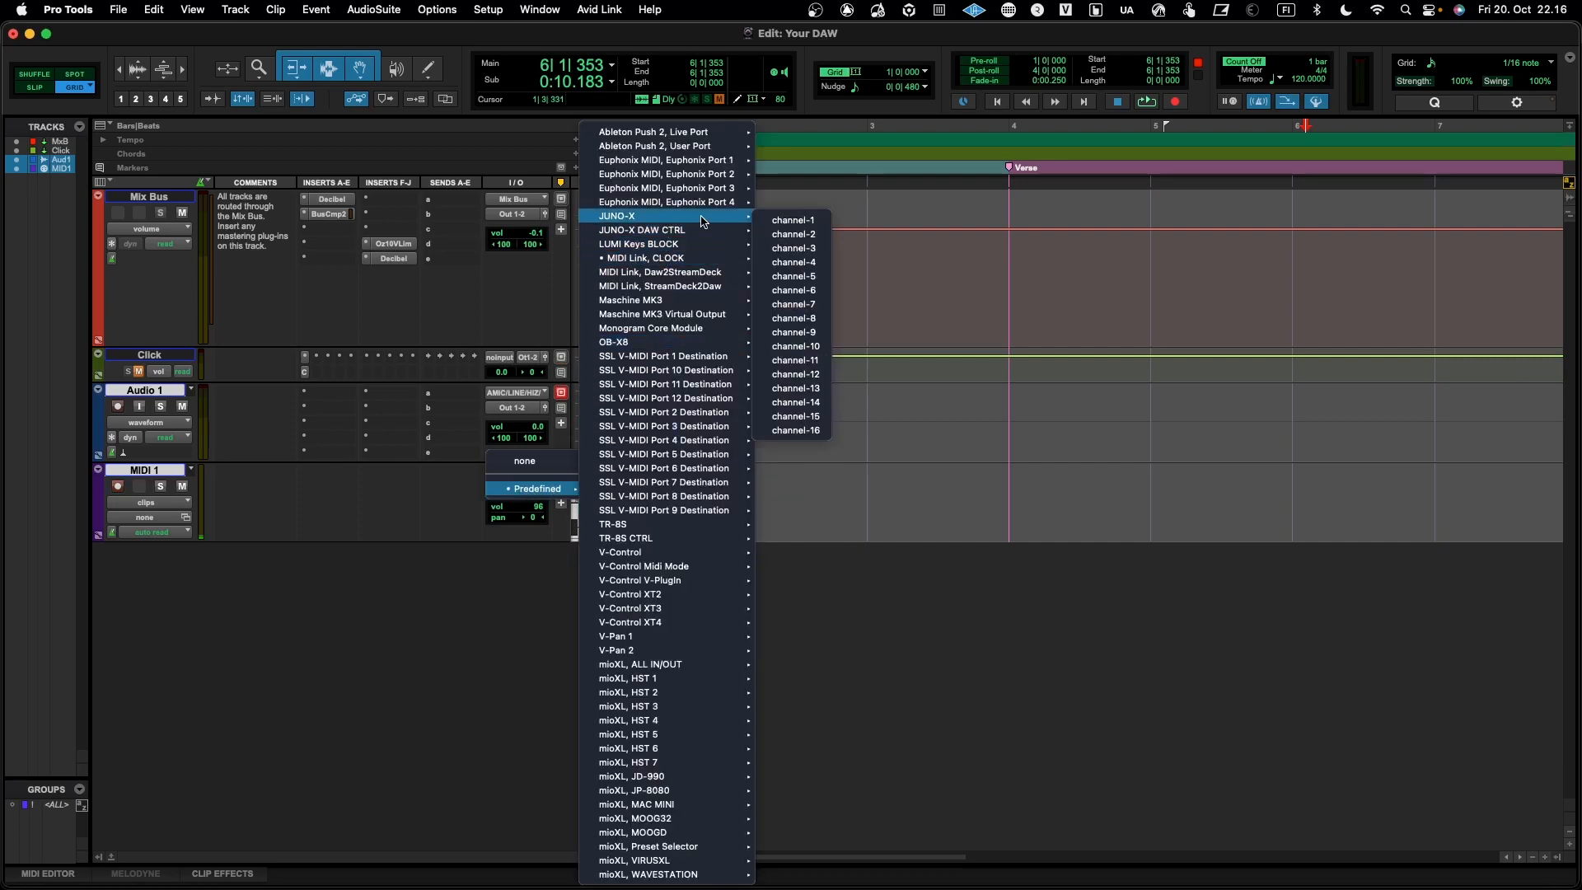
pyautogui.click(791, 220)
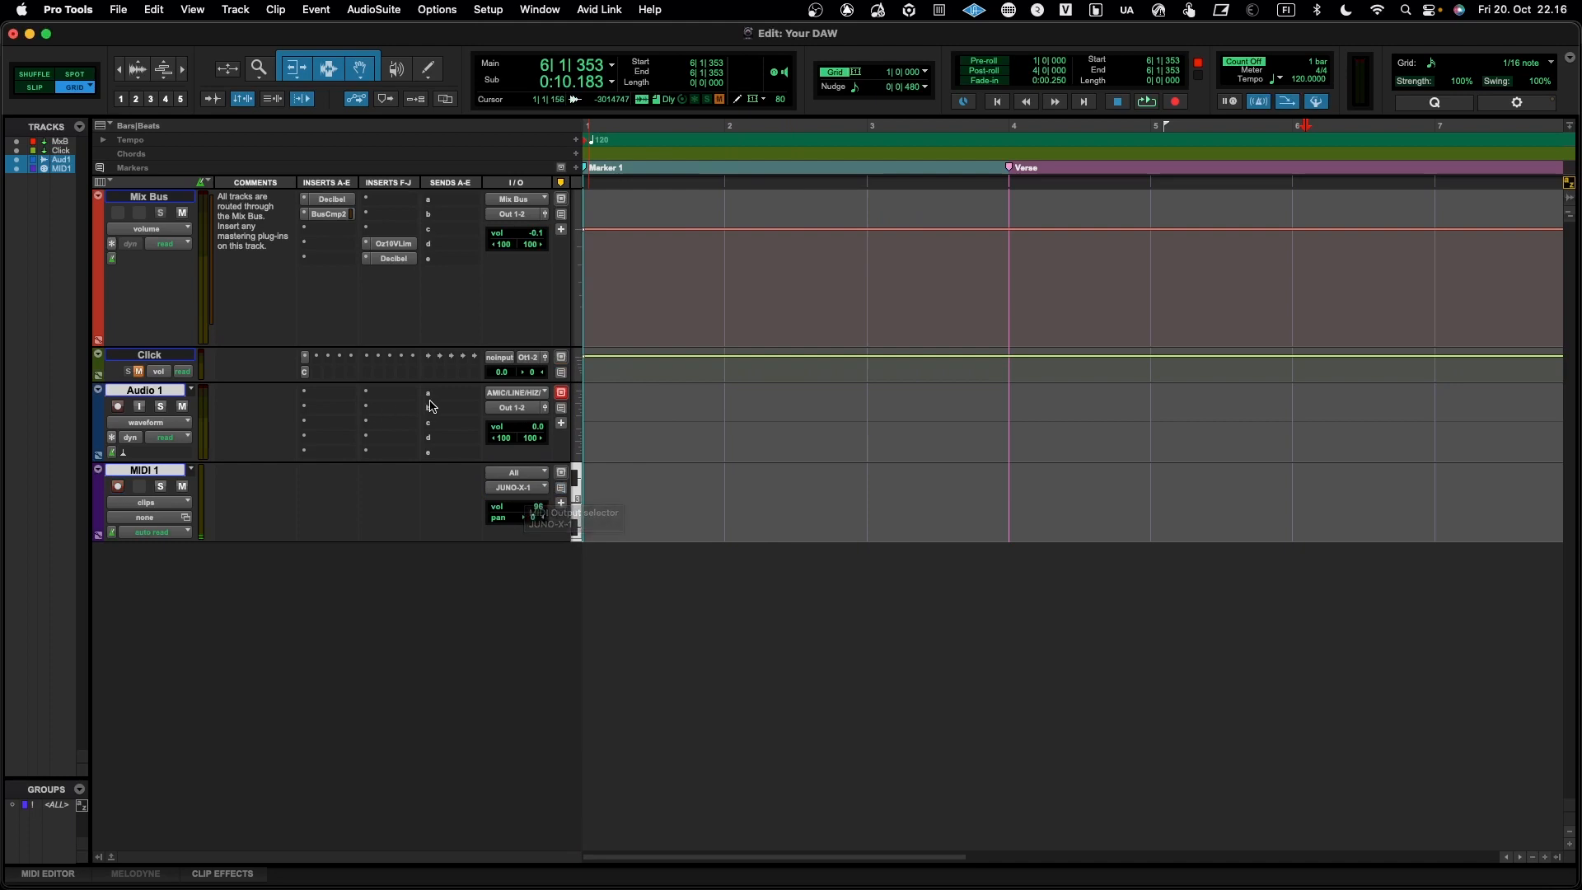
# Step: Set the Audio 1 track's input to JUNO-X (Stereo) and enable its input monitoring
pyautogui.click(517, 395)
pyautogui.moveTo(517, 398)
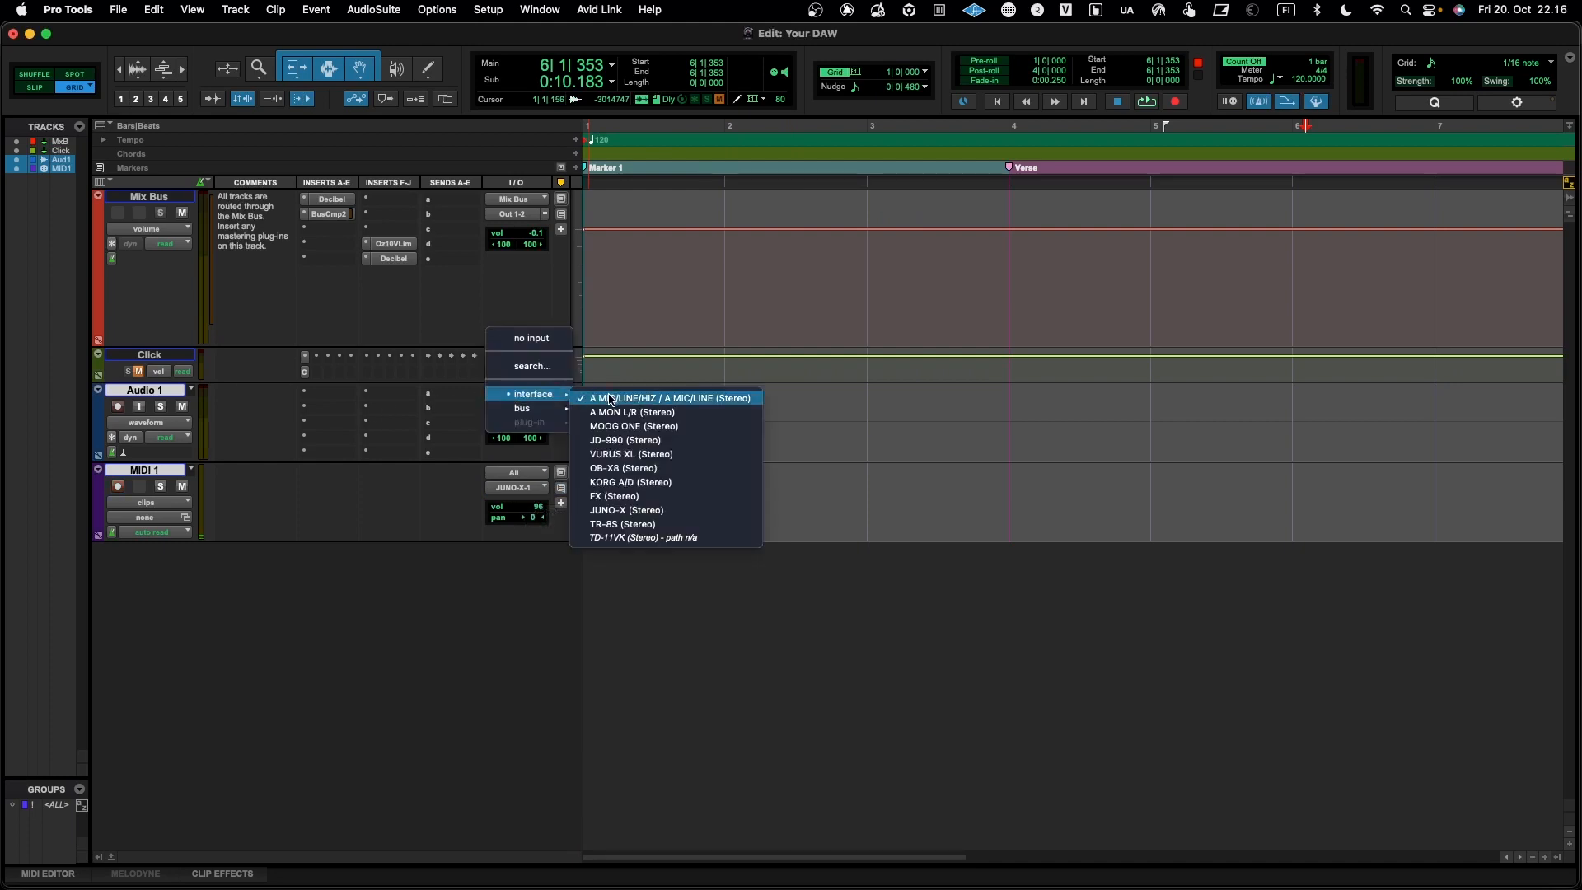
pyautogui.click(629, 510)
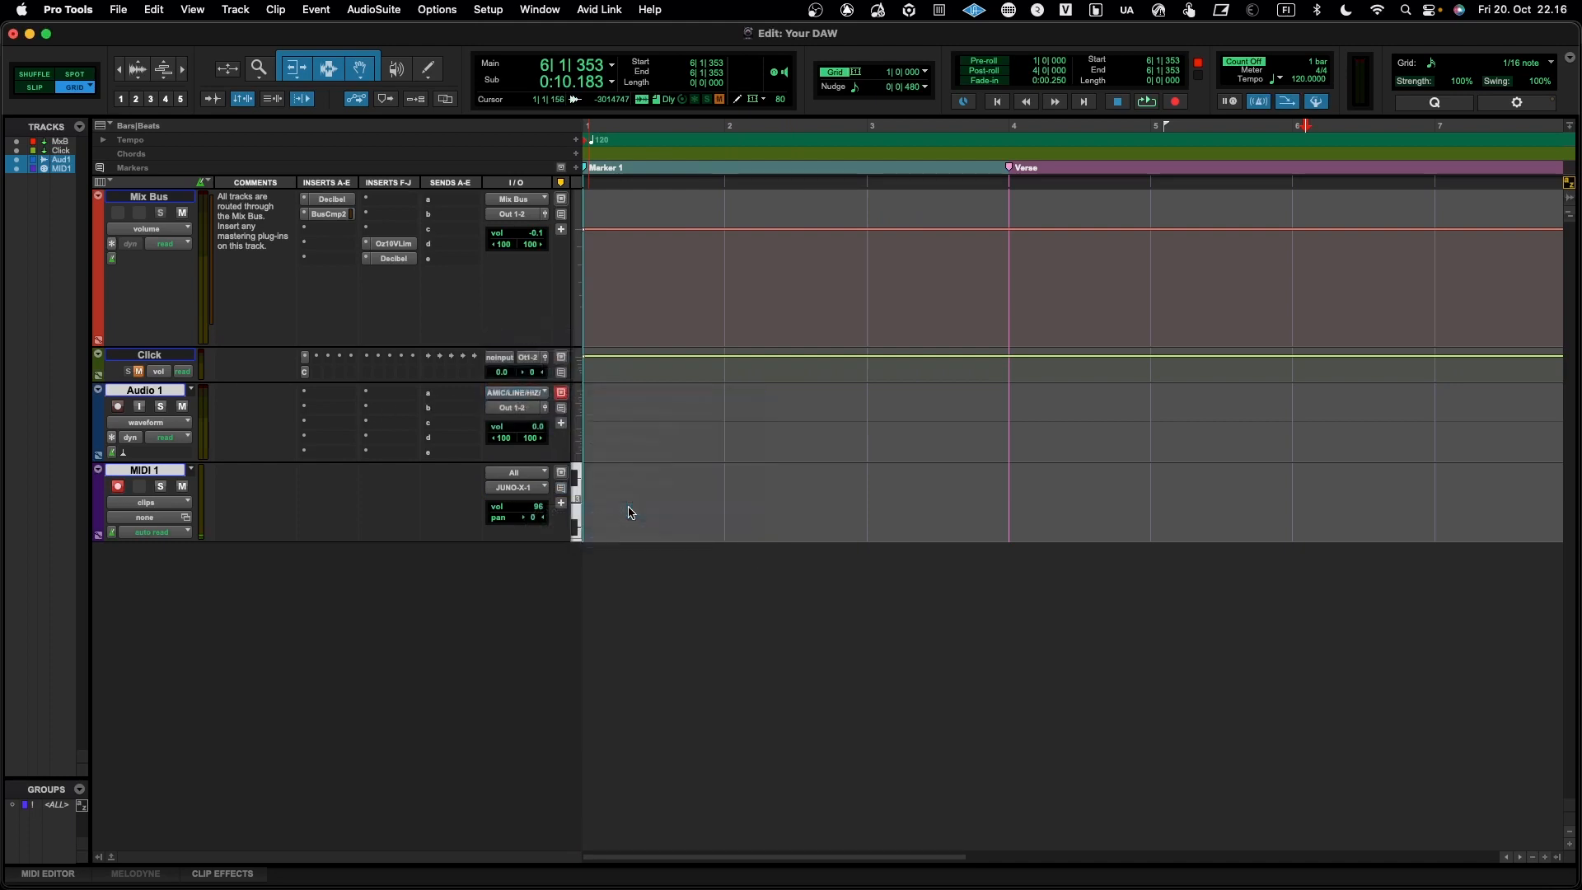
pyautogui.click(141, 409)
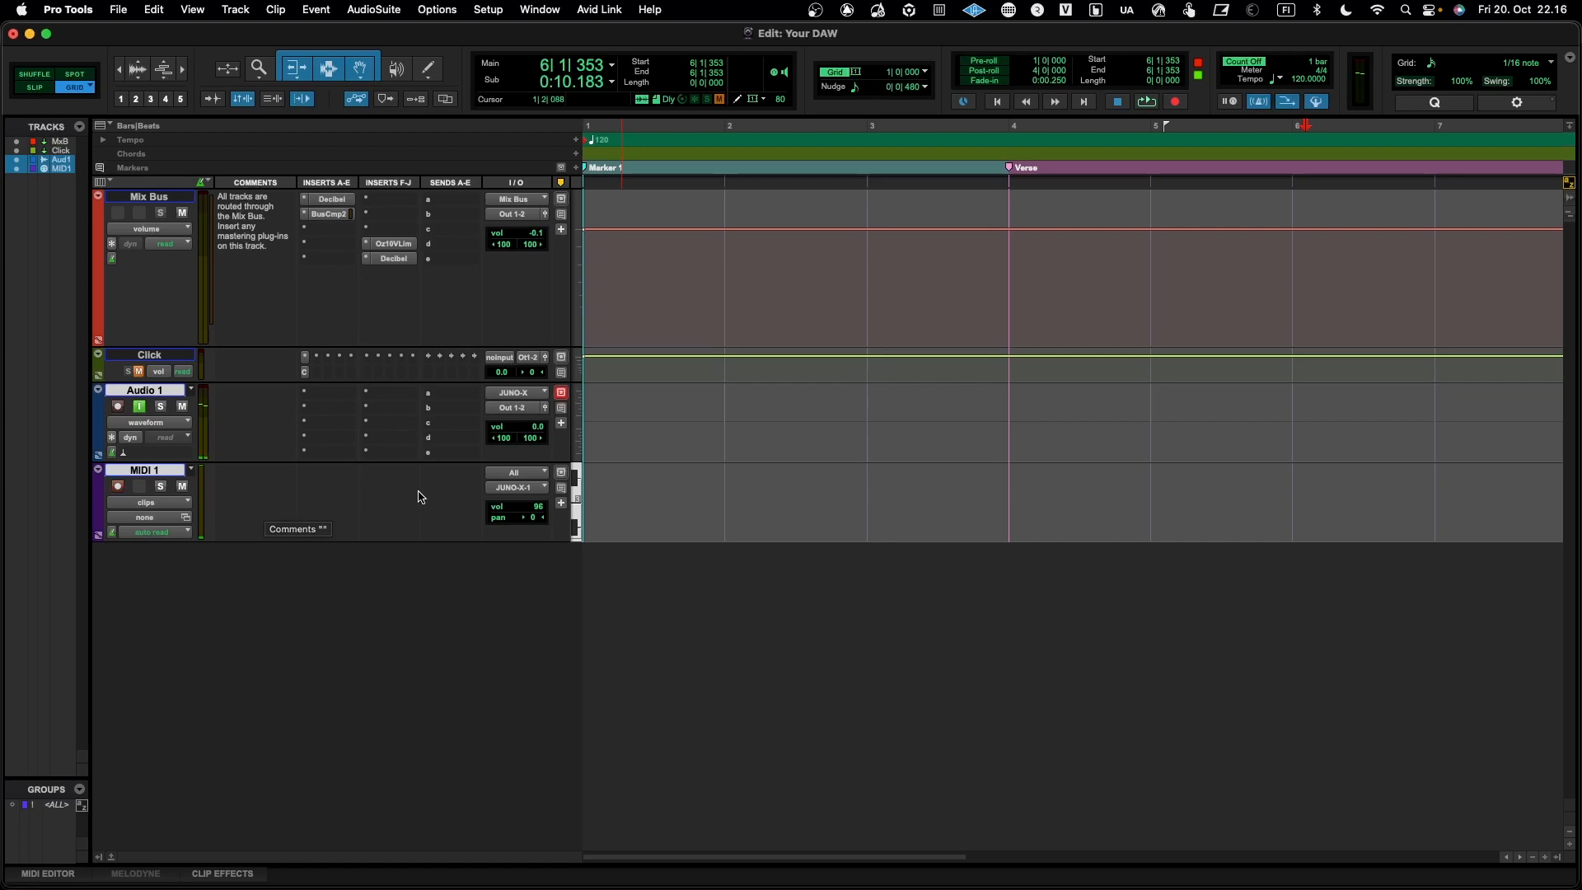
# Step: Change the MIDI 1 track's output to mioXL, JD-990 on channel-9
pyautogui.click(529, 488)
pyautogui.moveTo(529, 489)
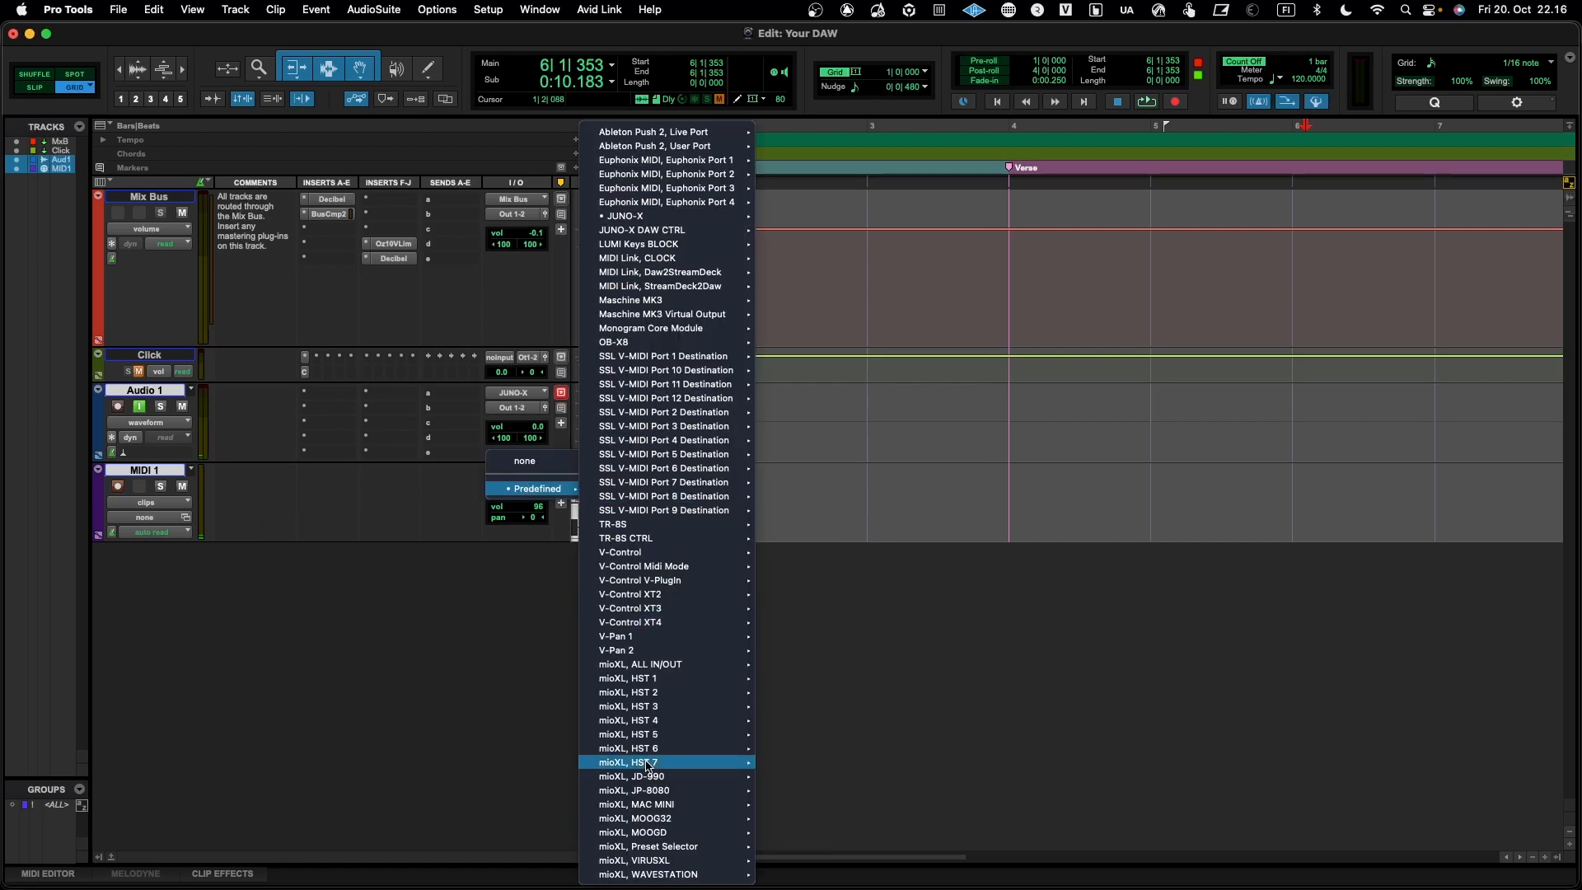
pyautogui.moveTo(700, 778)
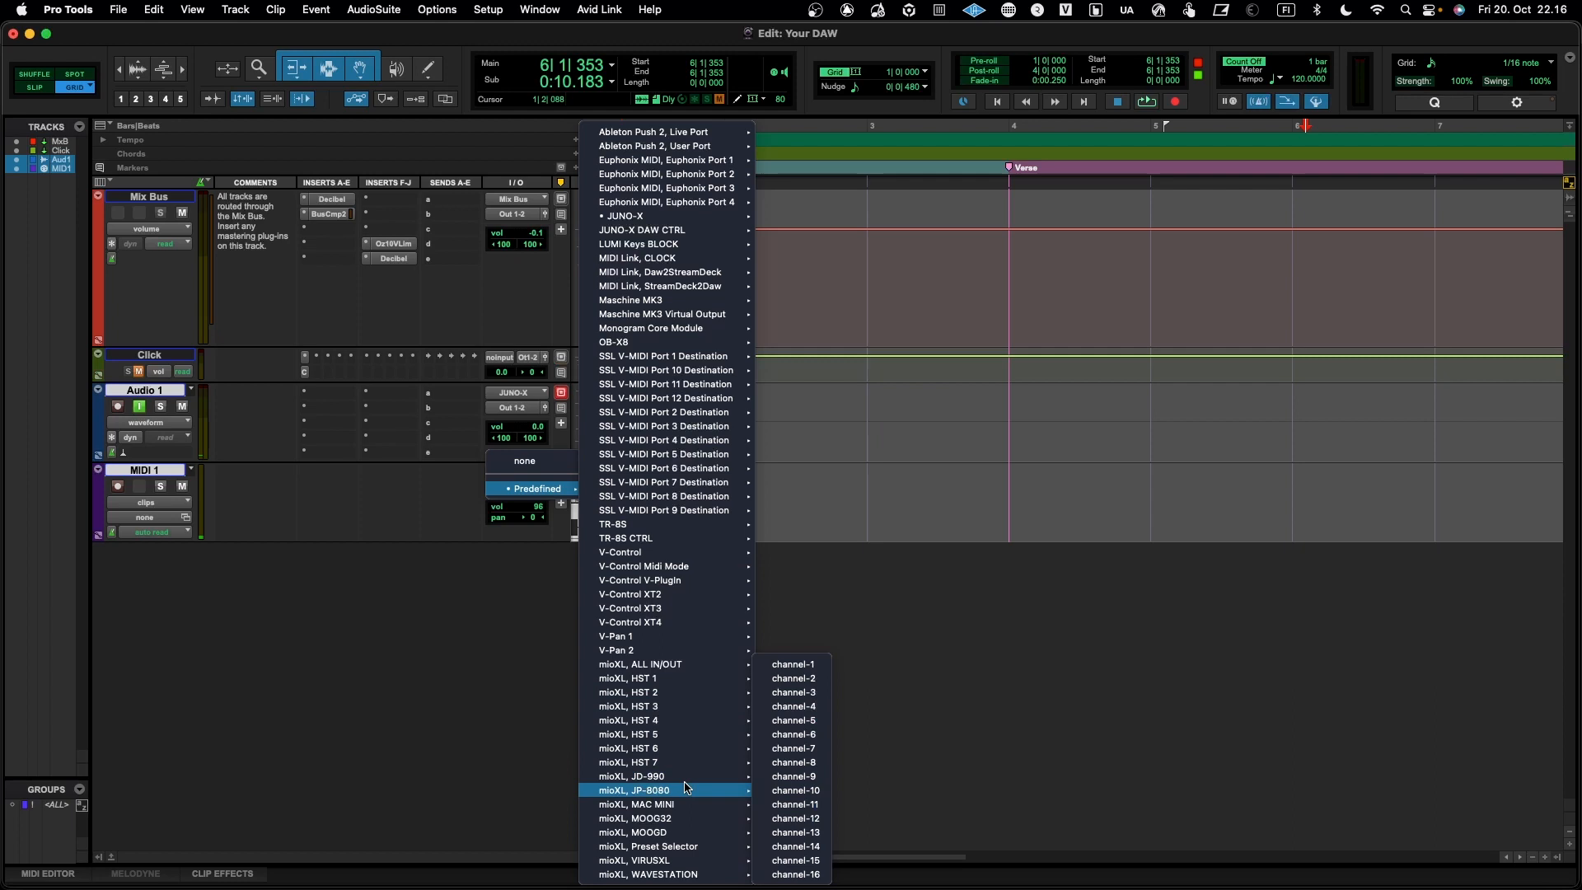
pyautogui.click(794, 776)
# Step: Switch to the Numbers routing spreadsheet, look up the Roland JD-990's MIDI channel, and minimise the sheet
pyautogui.moveTo(1183, 853)
pyautogui.click(1354, 837)
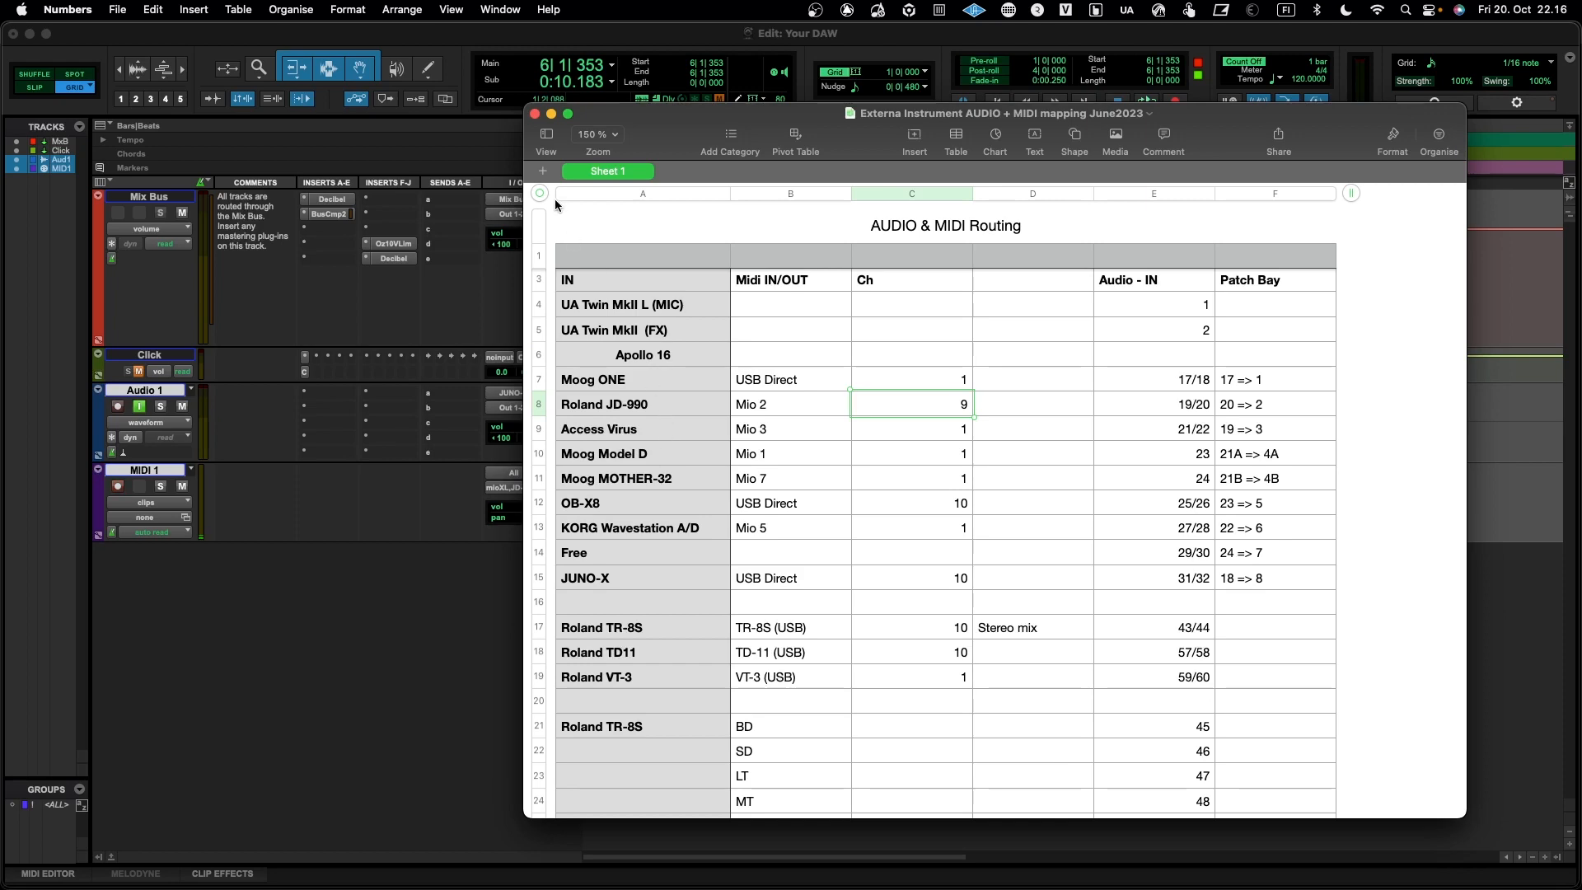
pyautogui.click(552, 114)
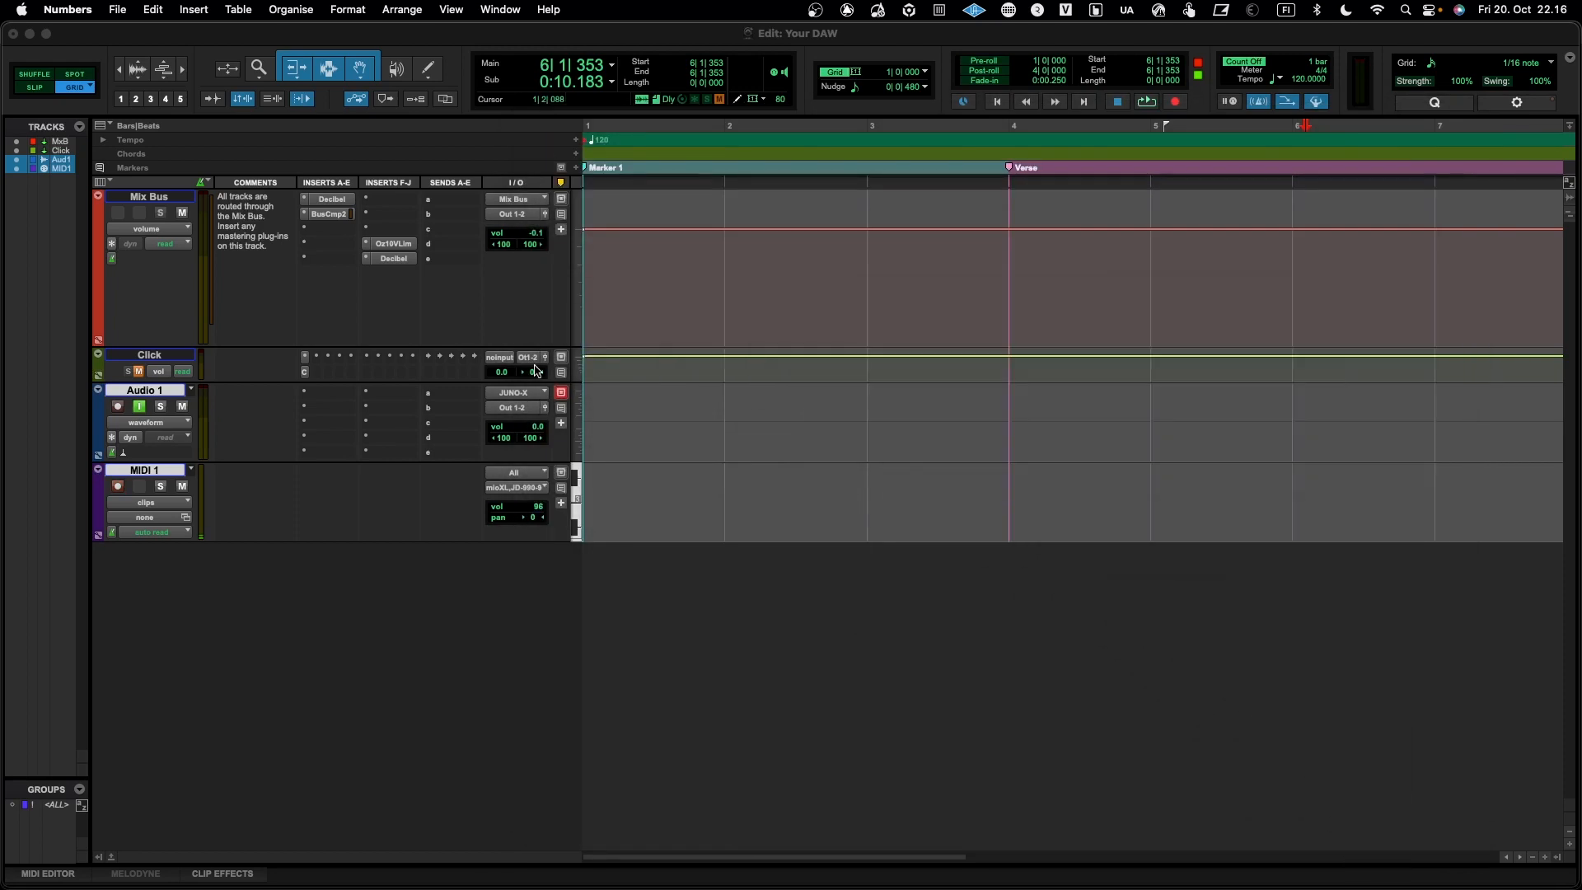
# Step: Check the MIDI 1 track's output options and keep mioXL, JD-990 channel-9 selected
pyautogui.click(516, 489)
pyautogui.moveTo(519, 495)
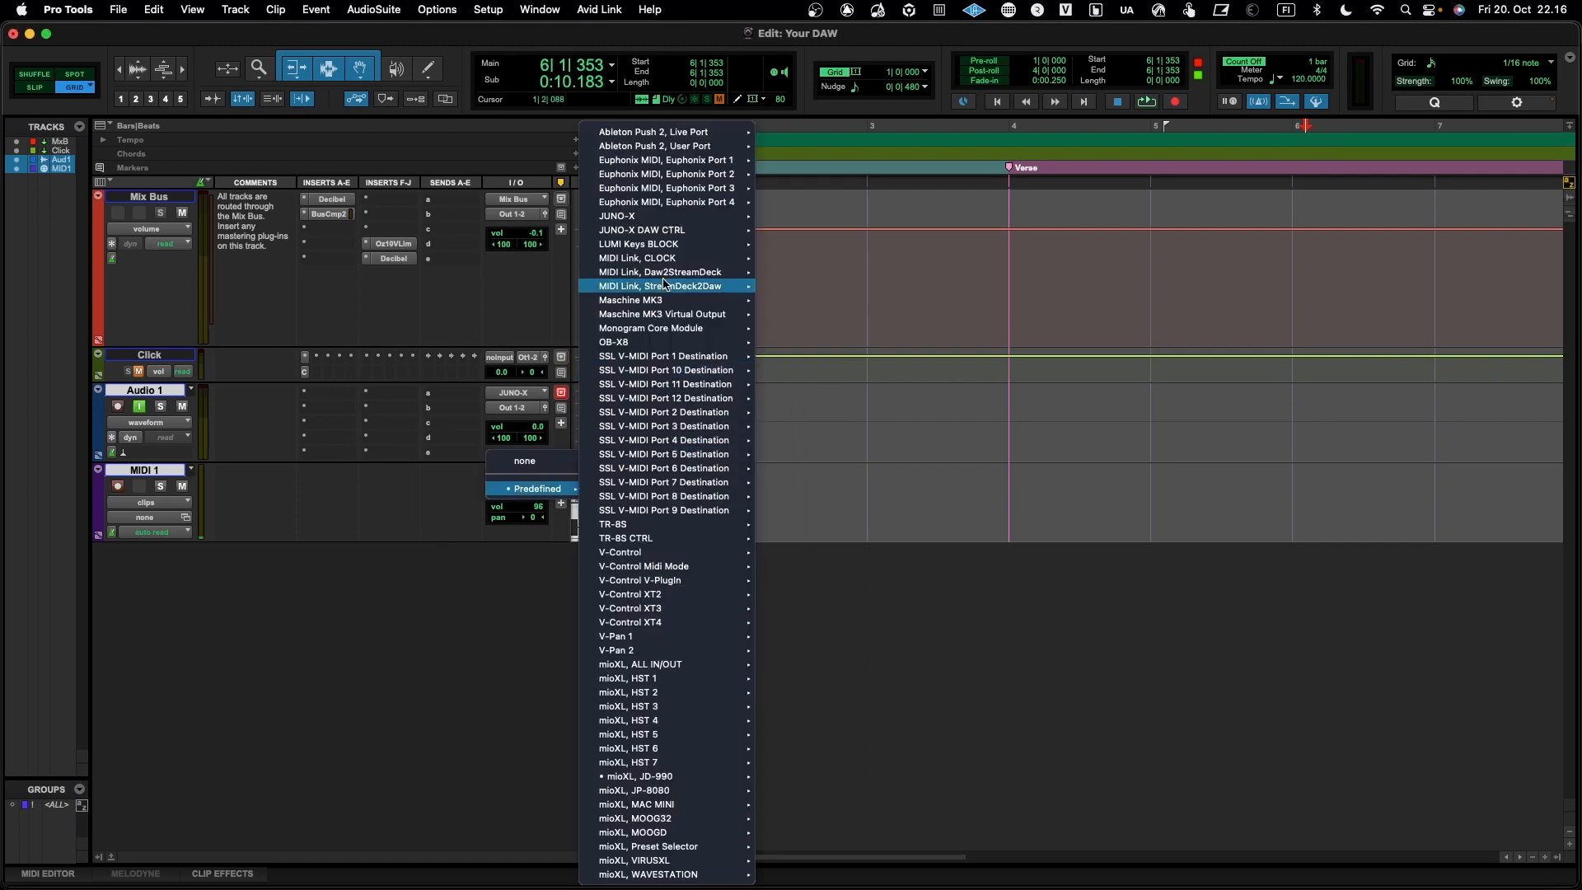
pyautogui.moveTo(662, 392)
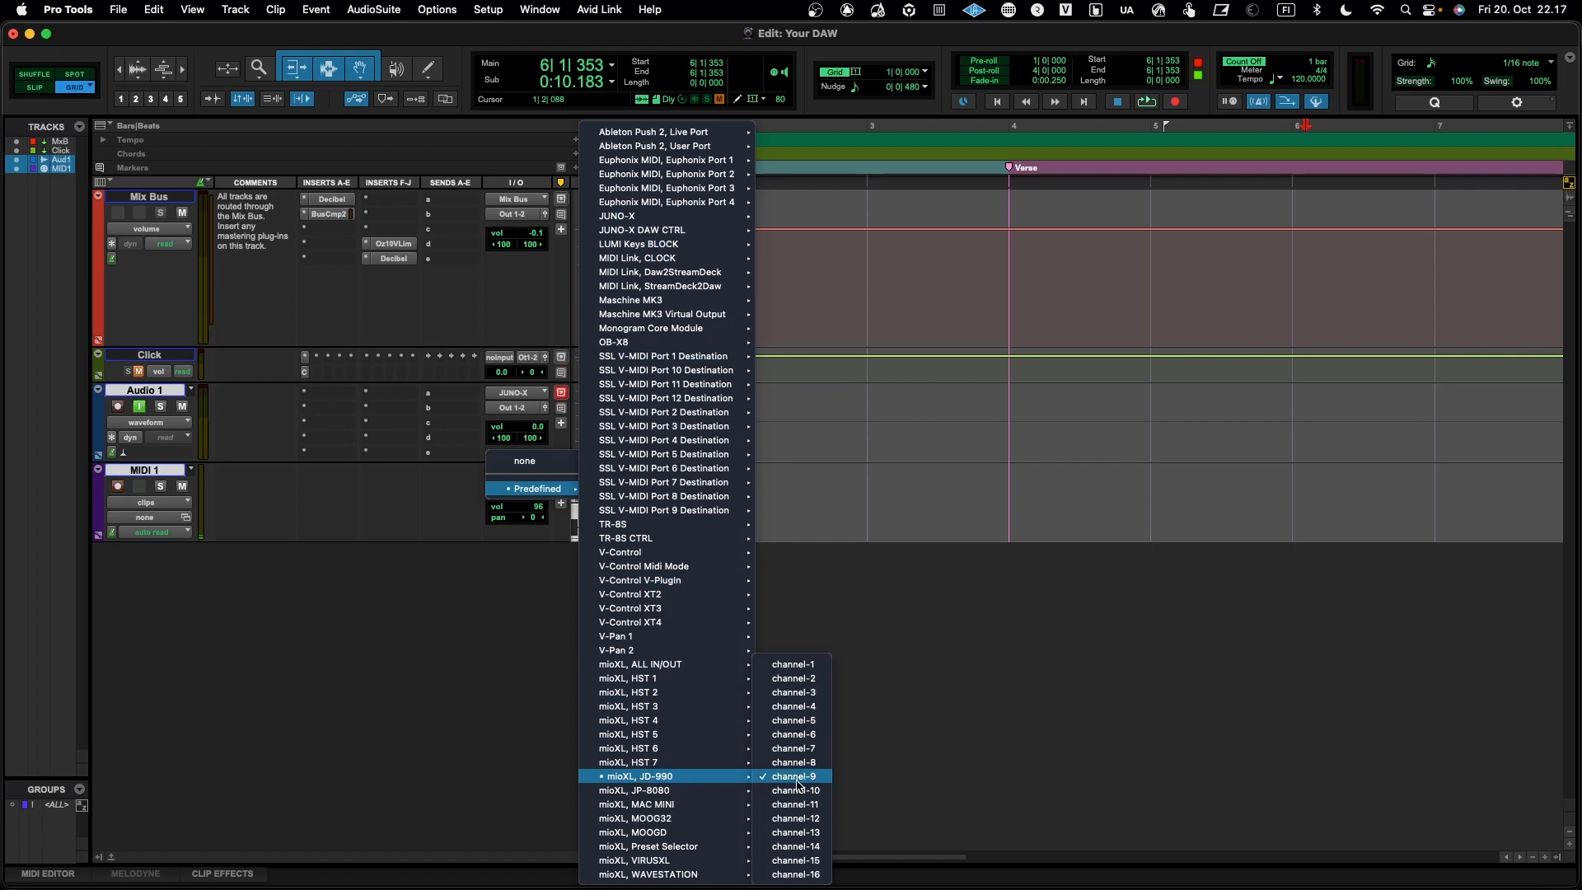
pyautogui.click(814, 782)
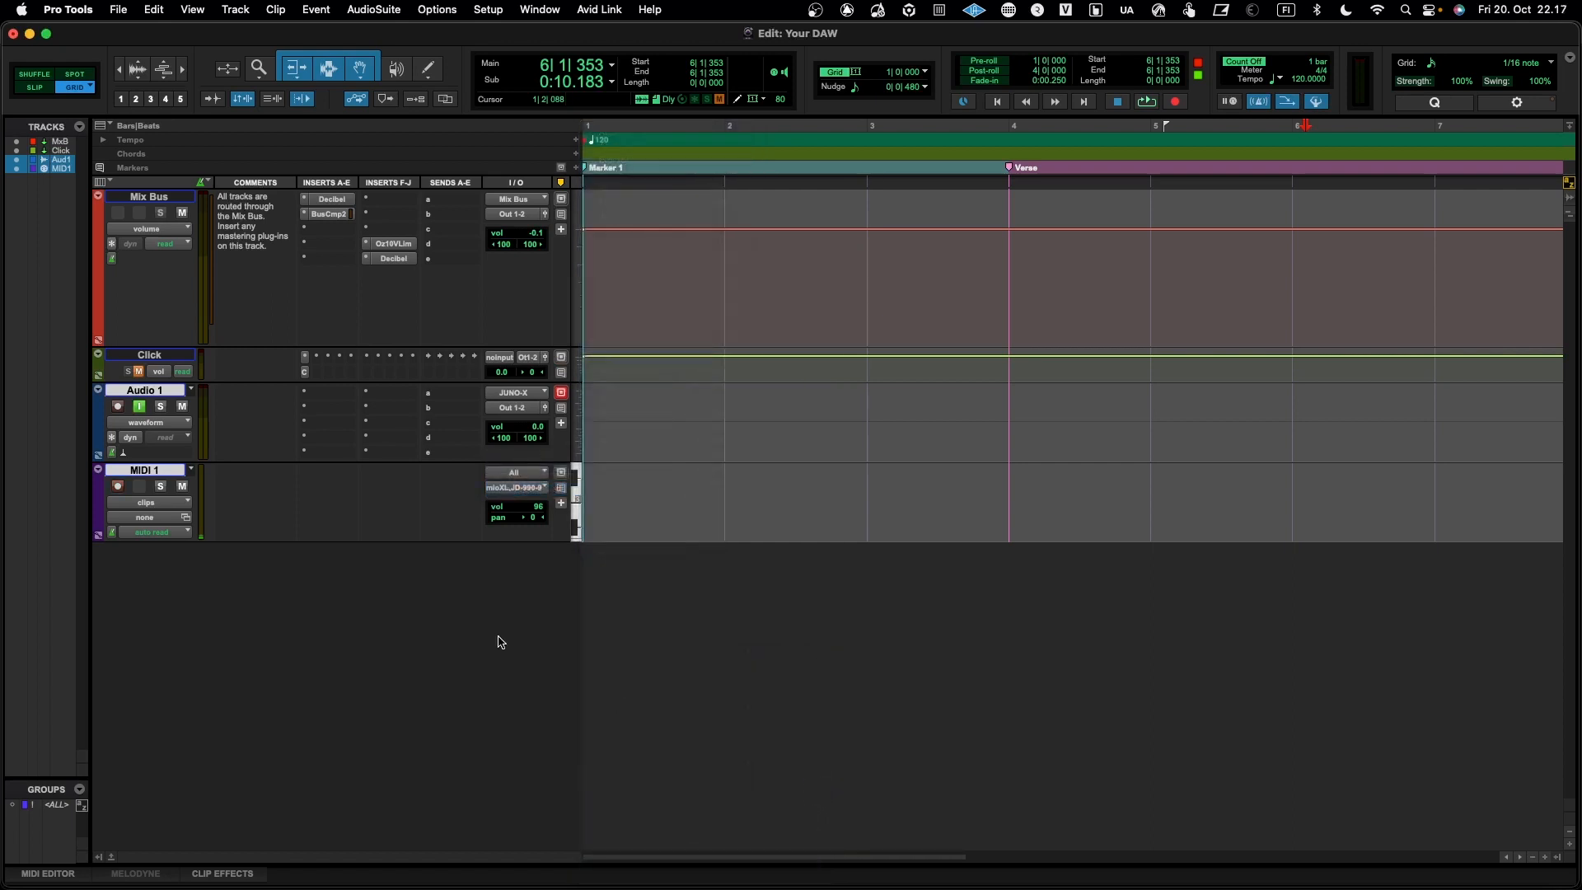
# Step: Change the Audio 1 track's input to JD-990 (Stereo)
pyautogui.click(517, 395)
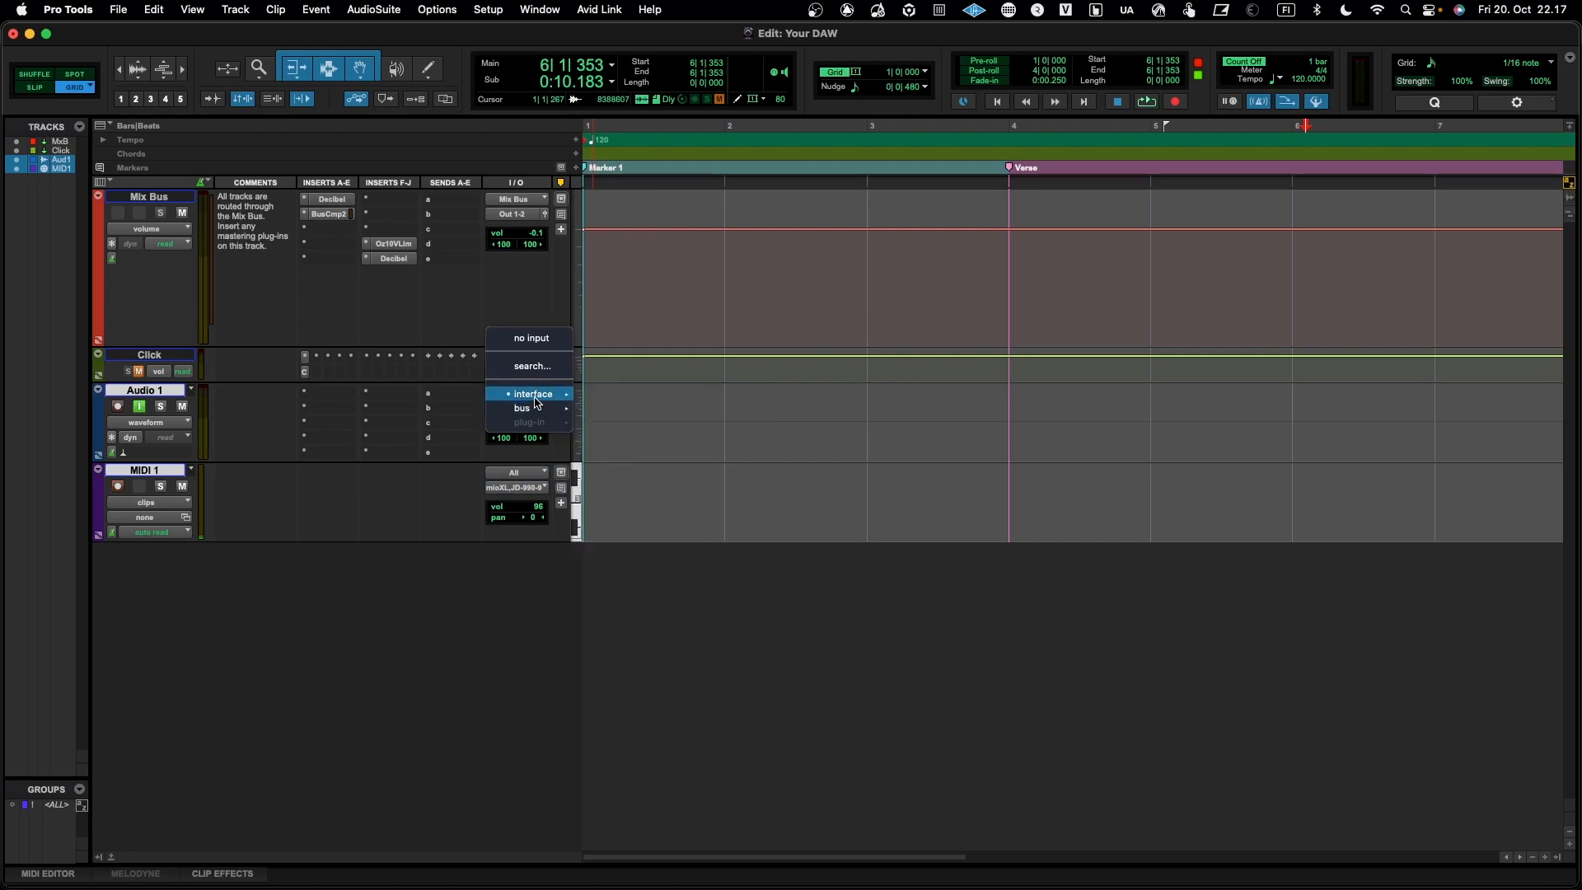
pyautogui.moveTo(547, 397)
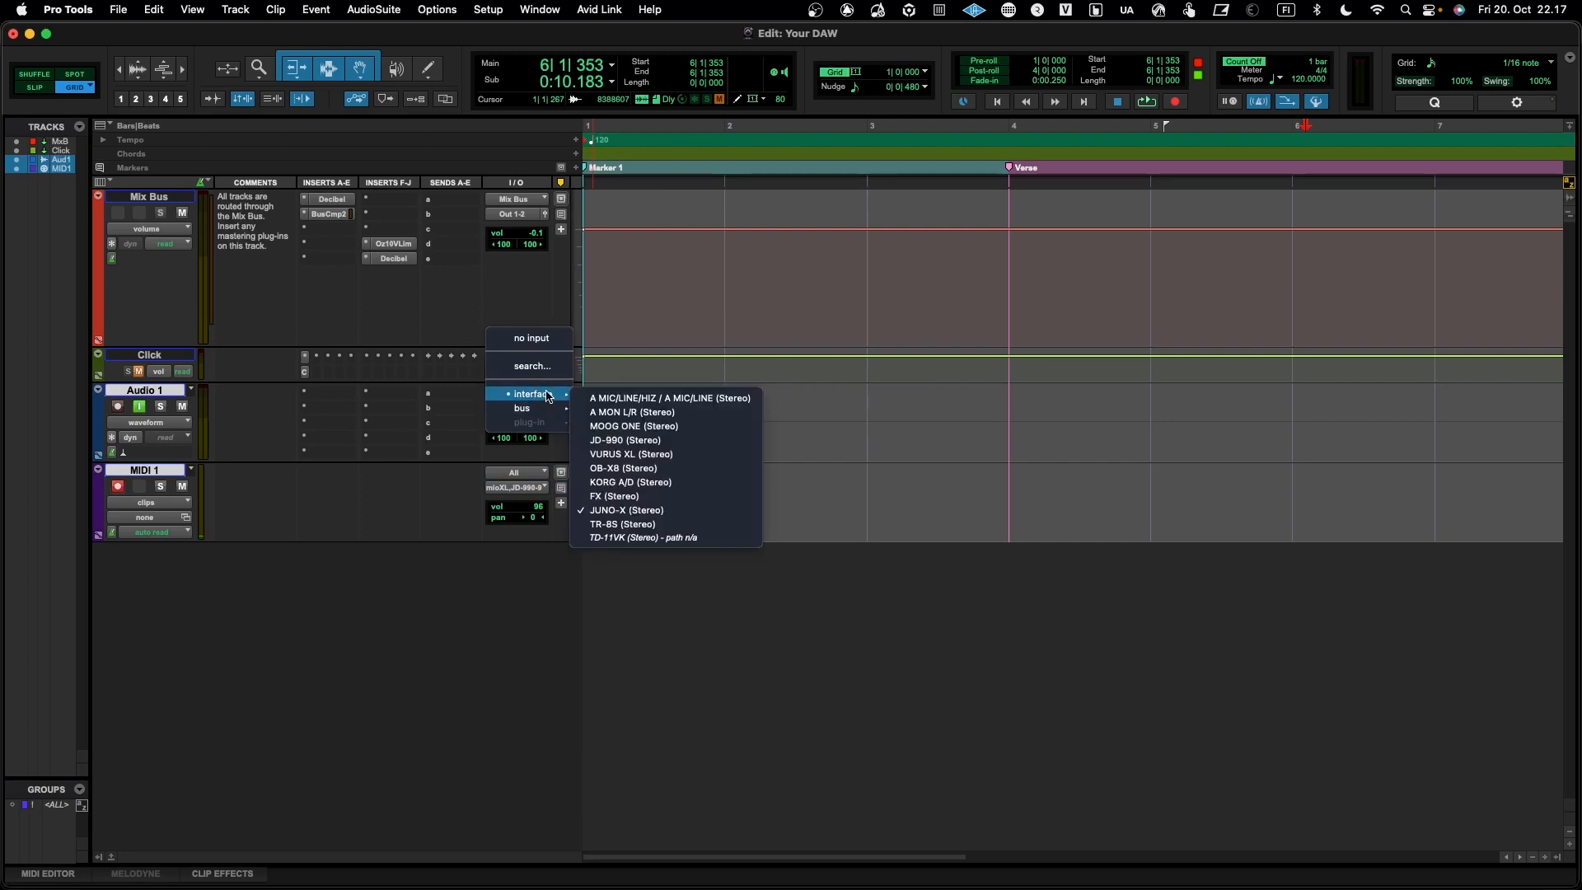
pyautogui.click(636, 443)
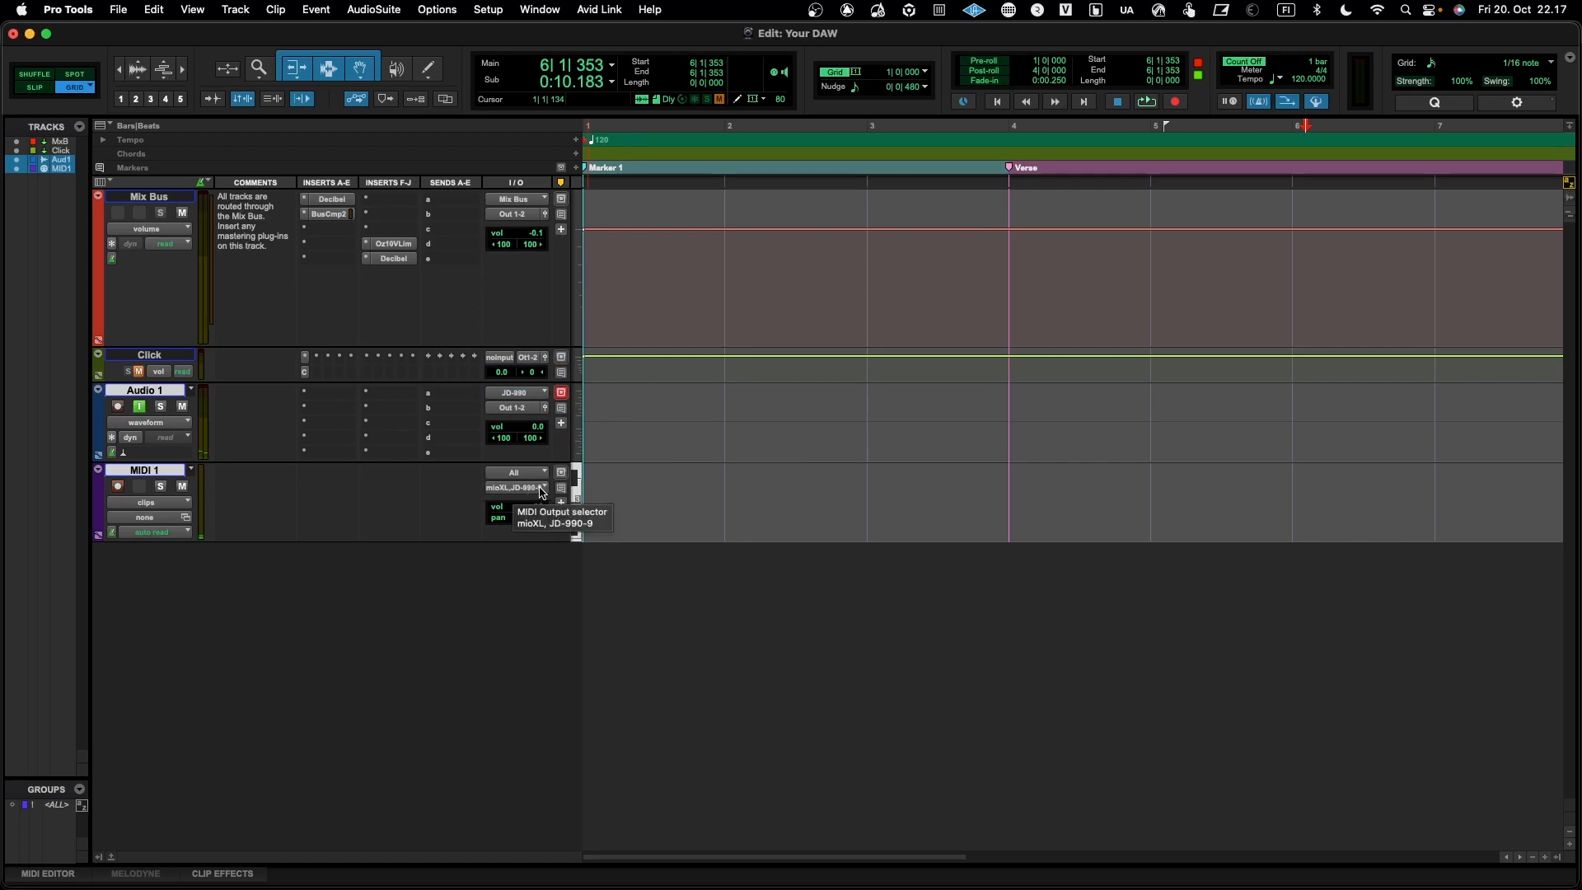
pyautogui.click(489, 10)
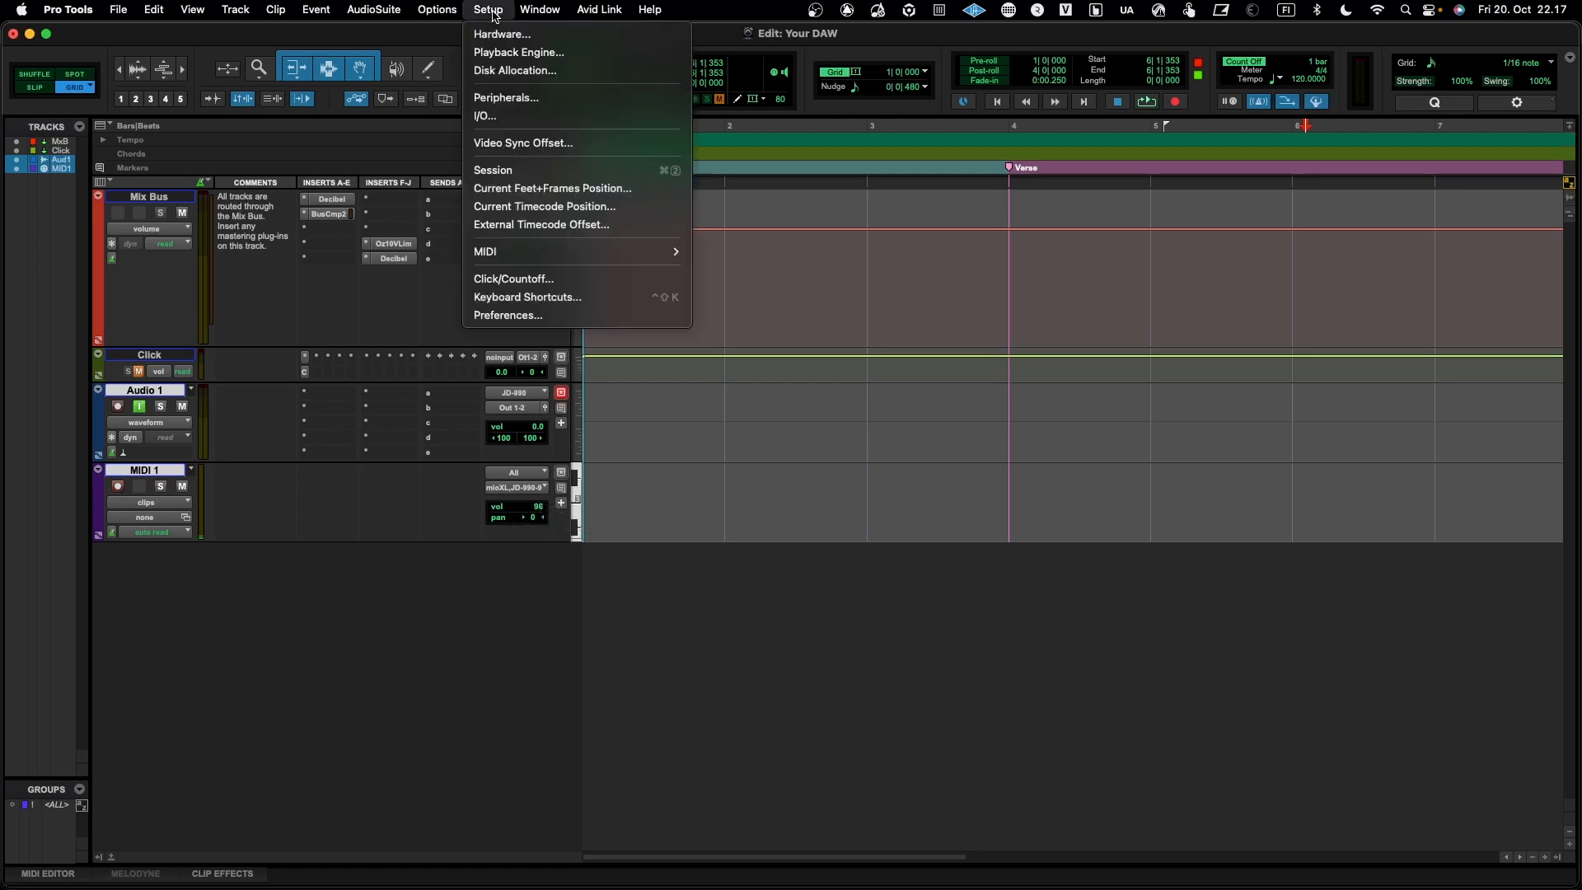
pyautogui.moveTo(506, 260)
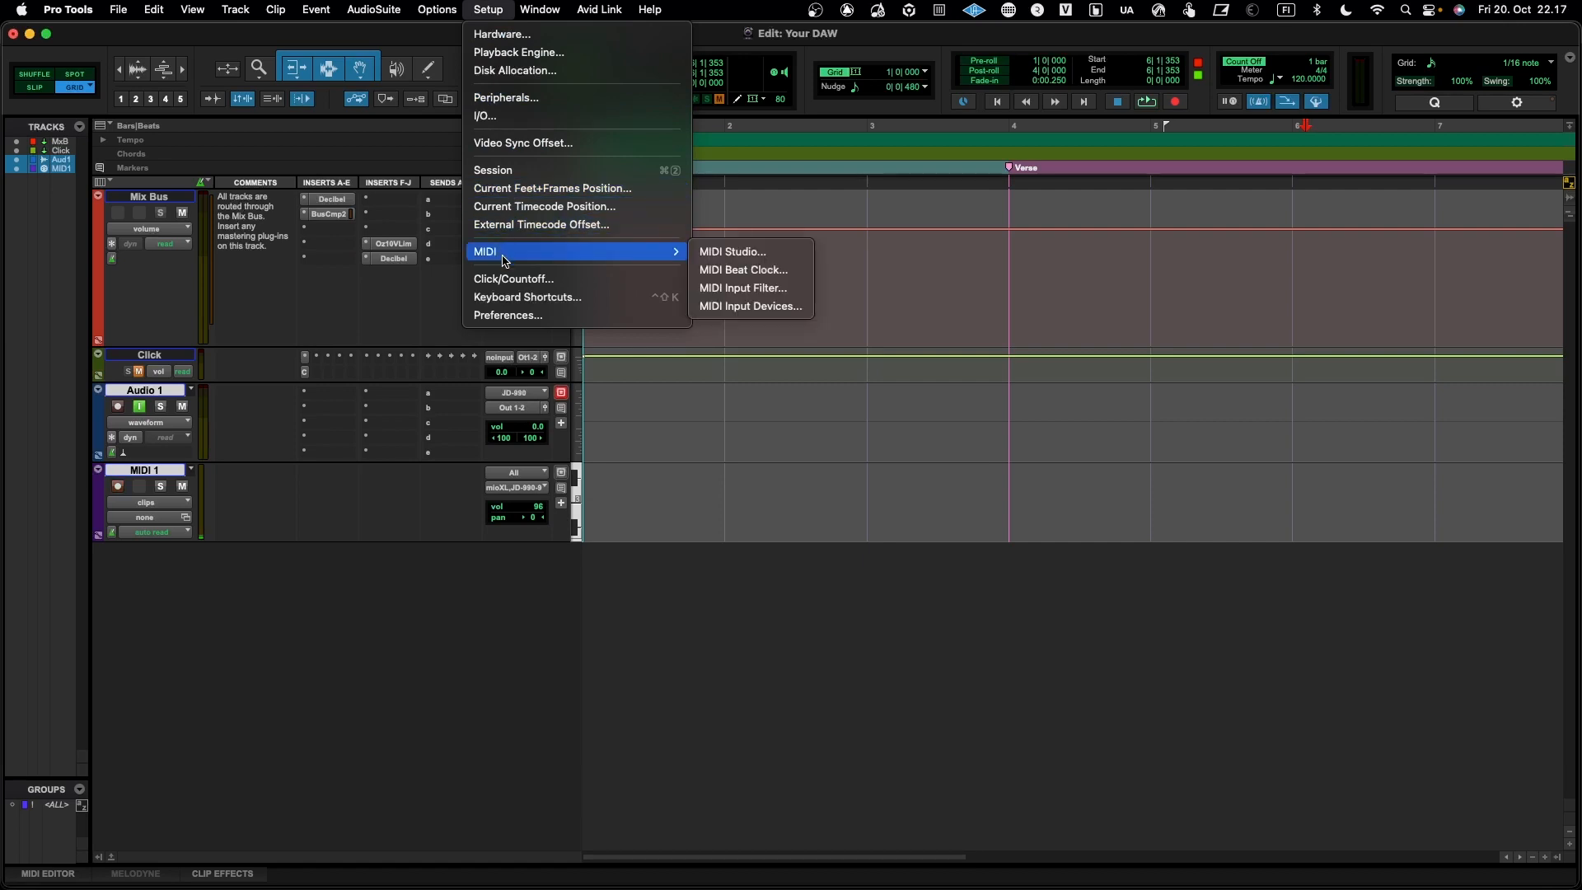
pyautogui.click(458, 507)
pyautogui.click(519, 488)
pyautogui.moveTo(528, 491)
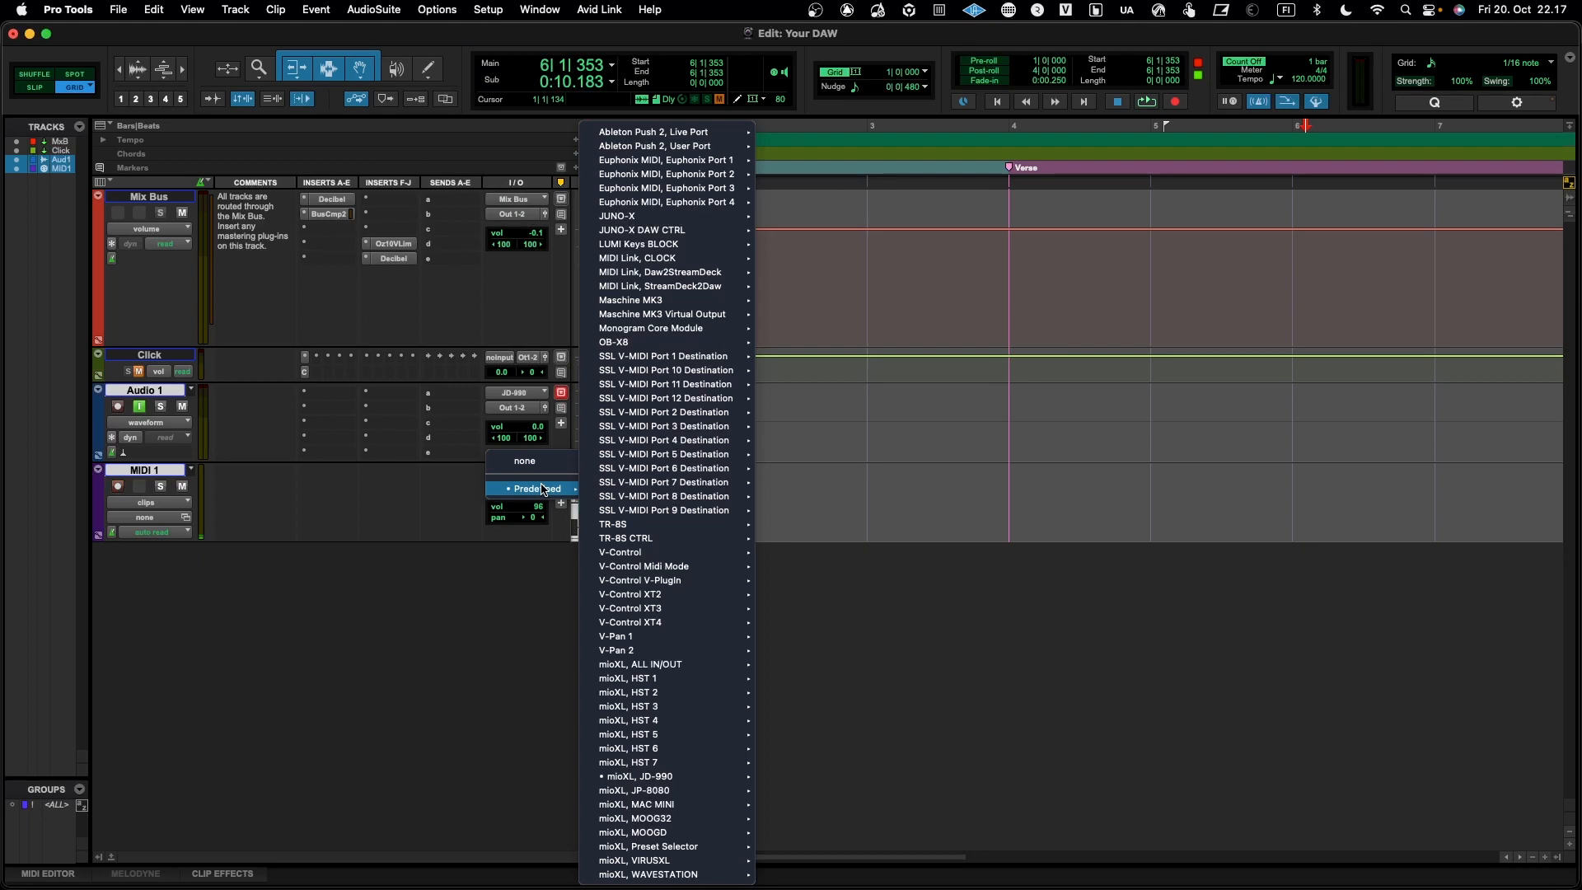
pyautogui.click(452, 492)
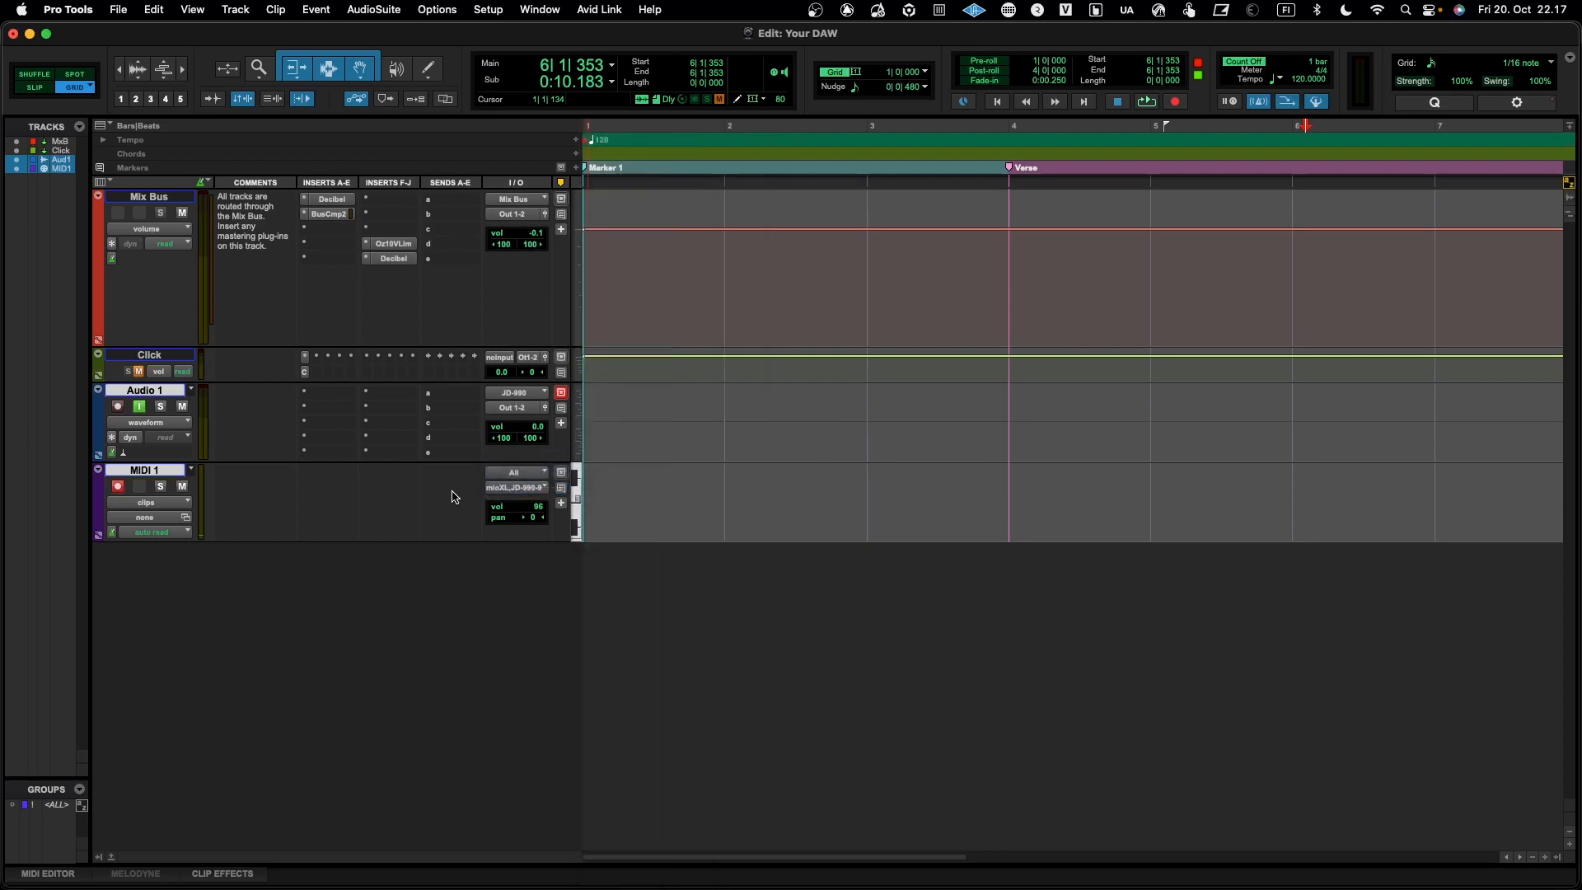
# Step: Open MIDI Studio in Audio MIDI Setup, move its window up and enlarge it
pyautogui.click(497, 11)
pyautogui.moveTo(543, 248)
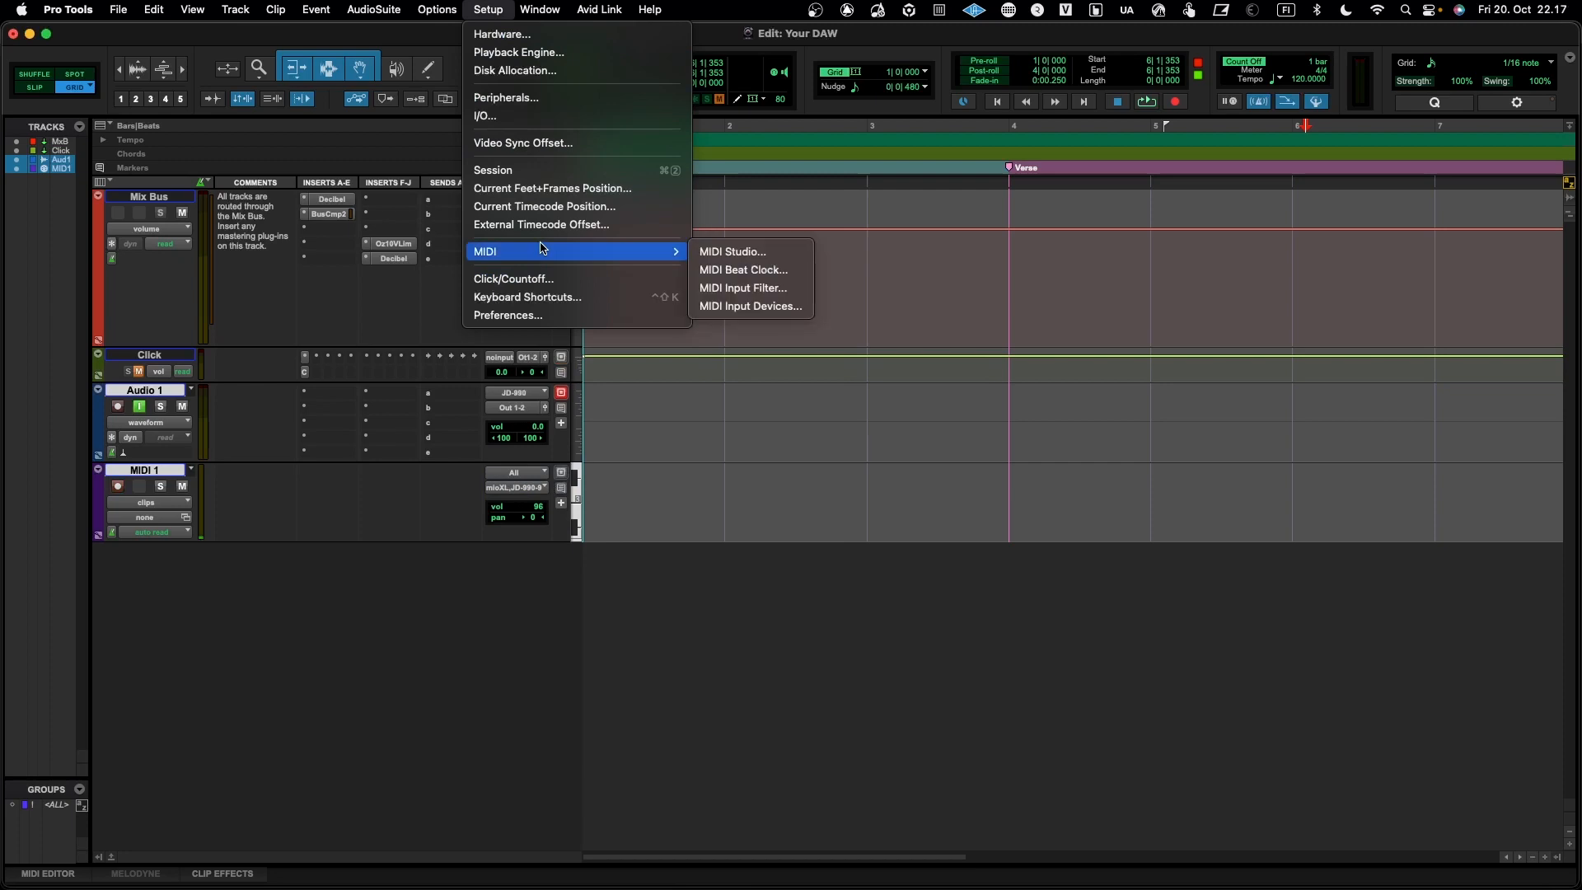
pyautogui.moveTo(675, 251)
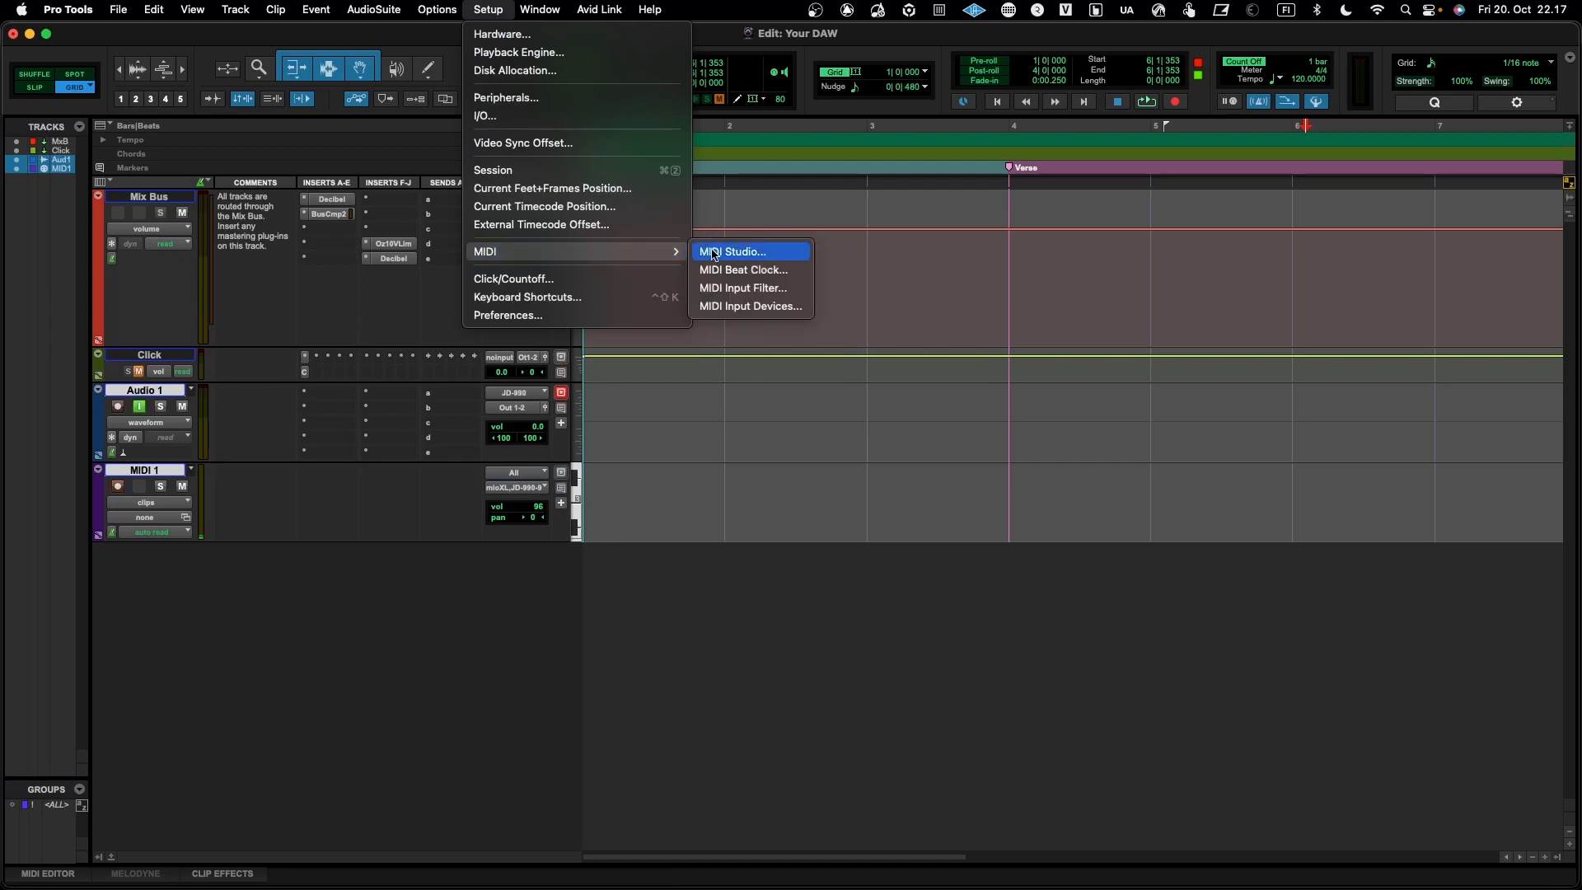
pyautogui.click(733, 251)
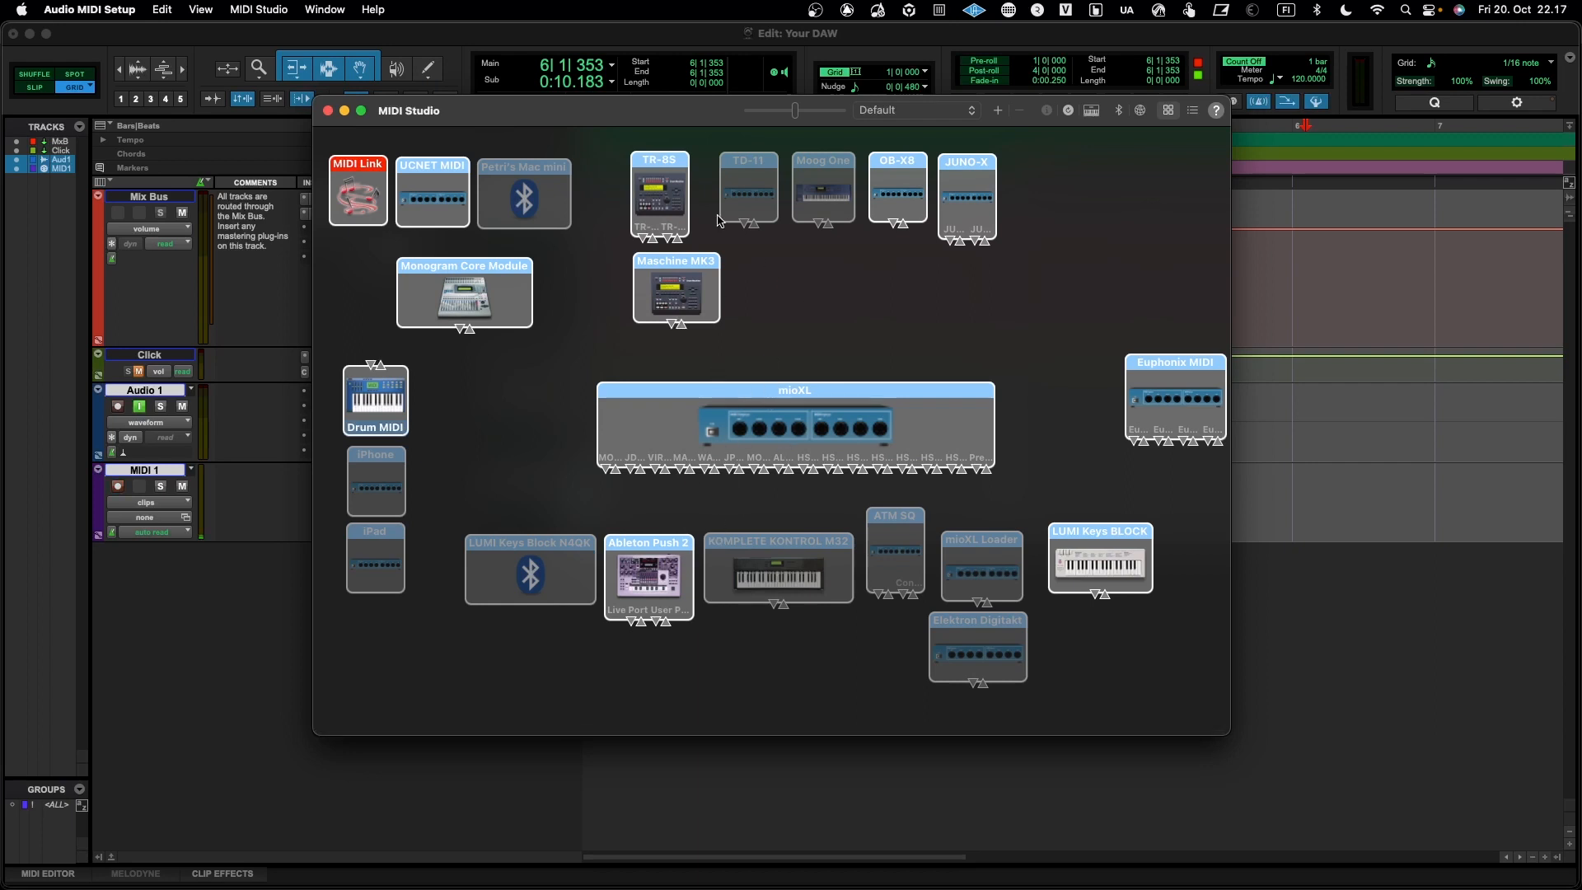
pyautogui.moveTo(698, 125); pyautogui.dragTo(642, 51)
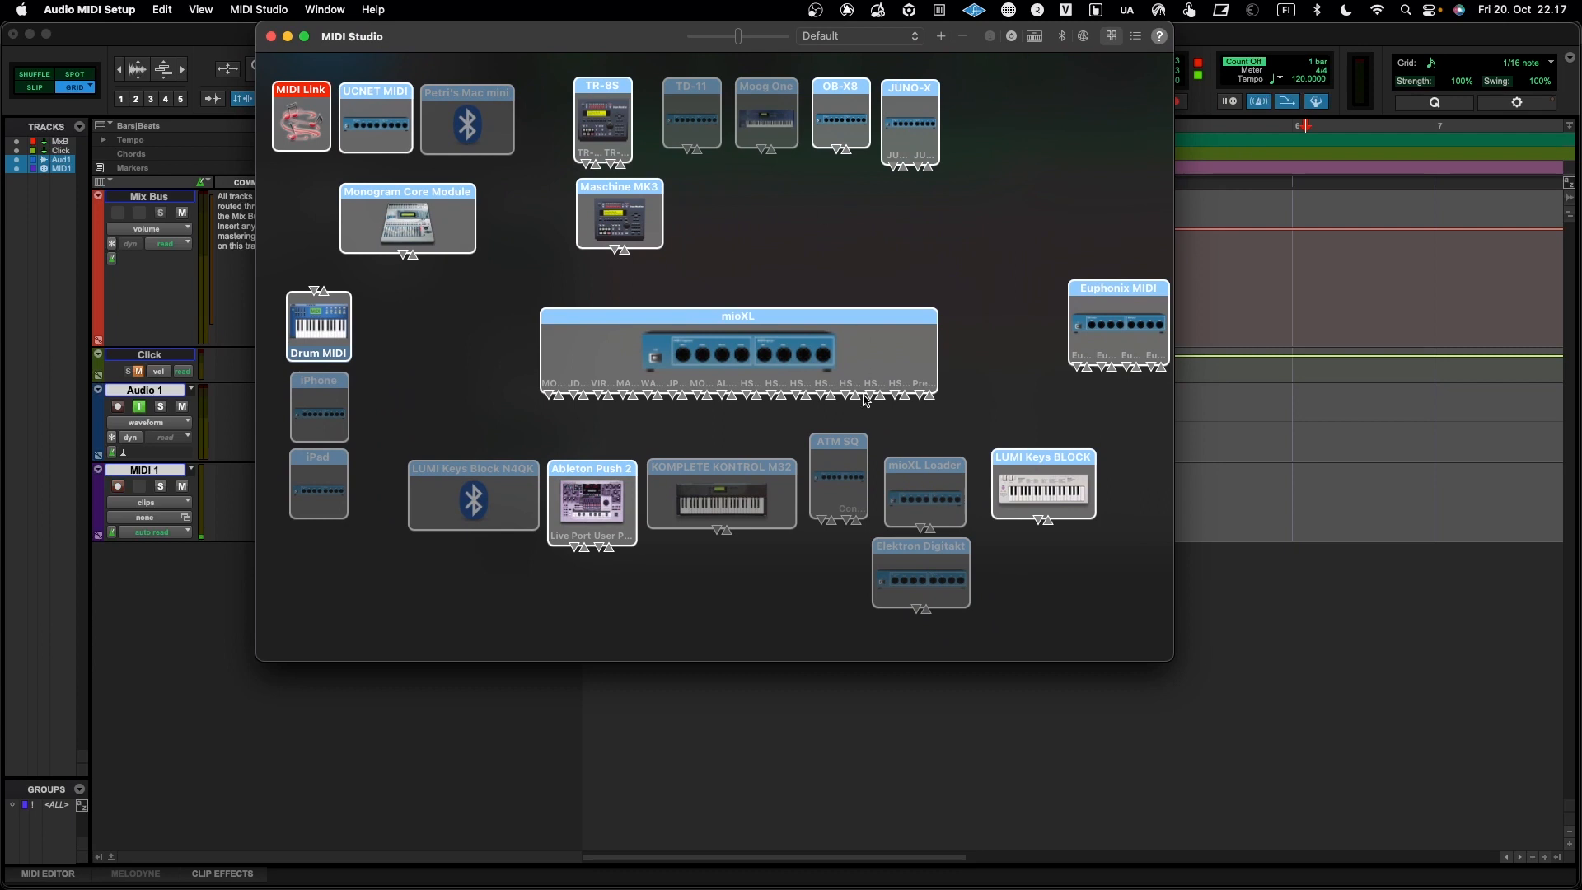
pyautogui.moveTo(1171, 657); pyautogui.dragTo(1311, 776)
# Step: Move the mioXL, Euphonix MIDI and the row of devices below them lower, and nudge the JUNO-X interface sideways
pyautogui.moveTo(416, 287); pyautogui.dragTo(1179, 629)
pyautogui.moveTo(951, 566); pyautogui.dragTo(970, 636)
pyautogui.click(995, 320)
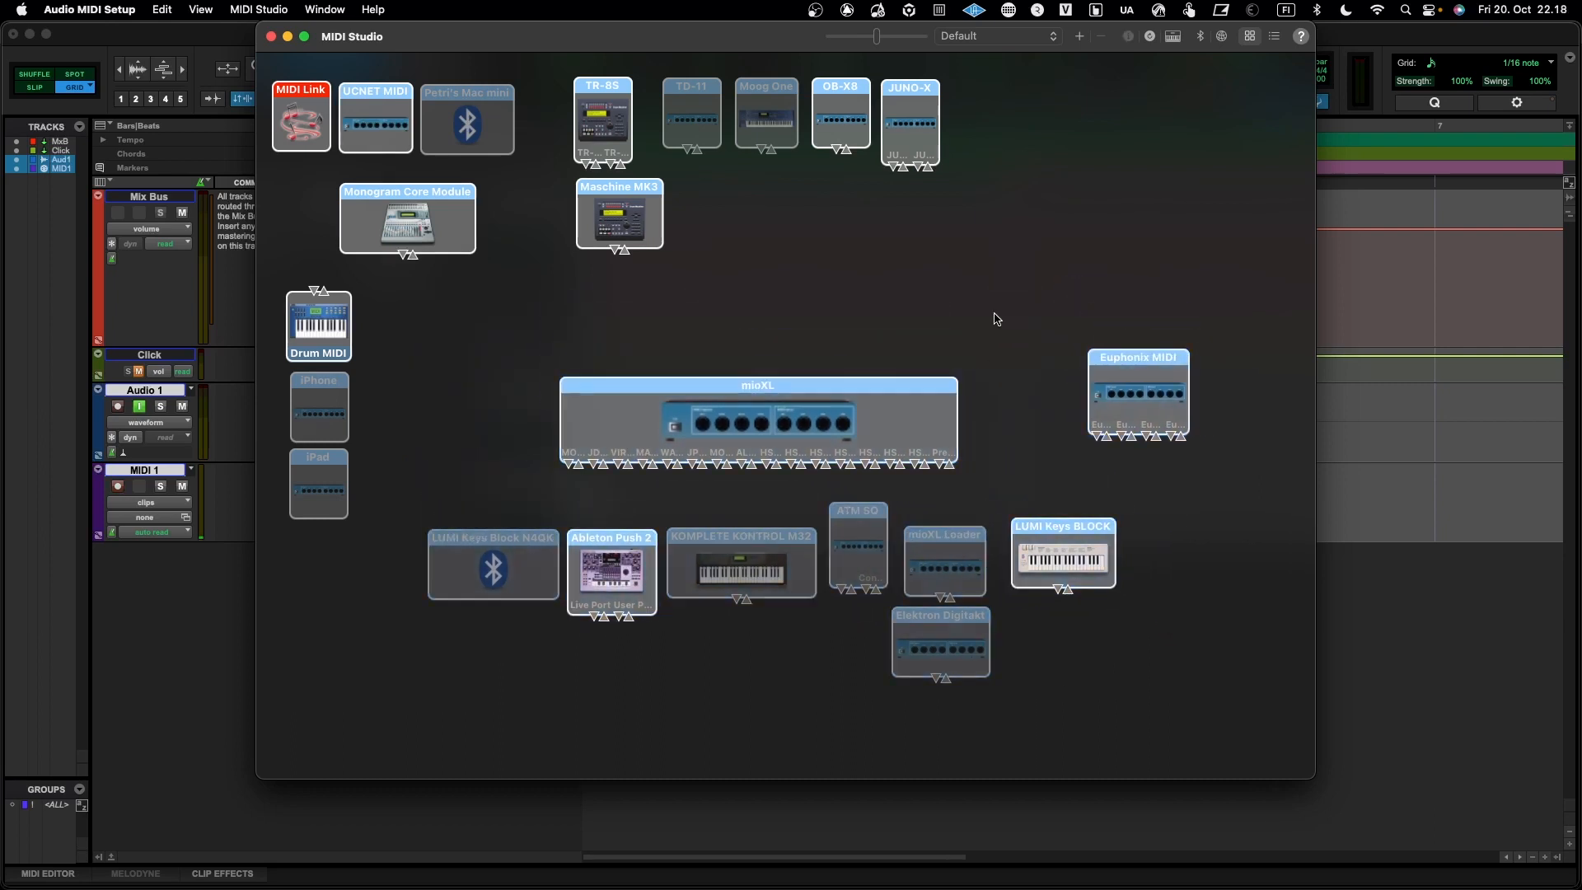
pyautogui.click(924, 132)
pyautogui.moveTo(920, 90); pyautogui.dragTo(925, 91)
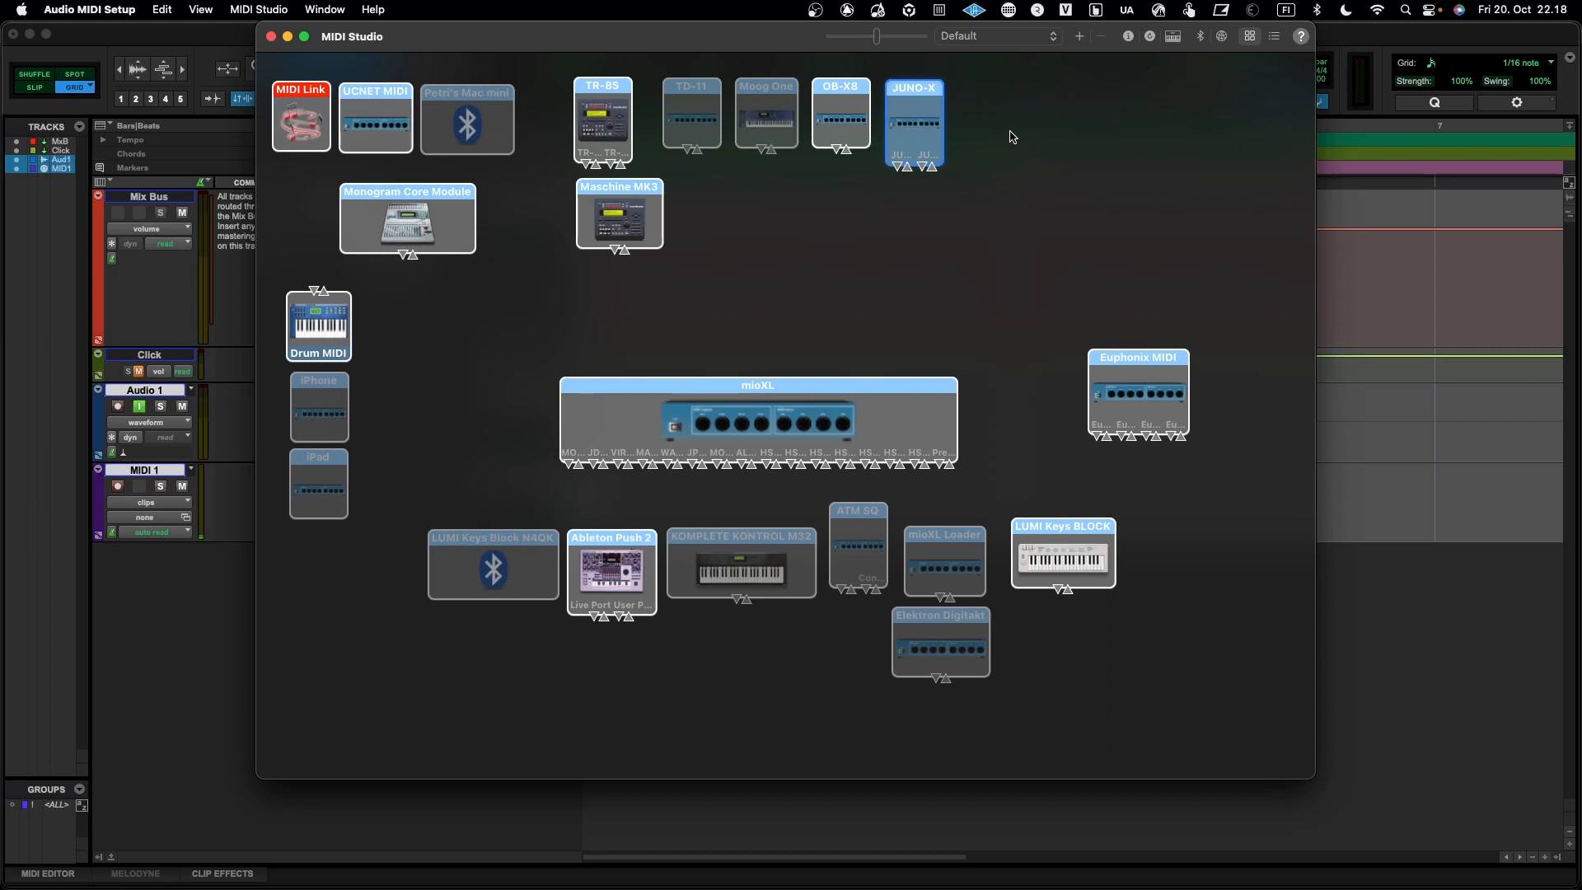
# Step: Add a new external device, place it below the JUNO-X interface and name it JUNO-X
pyautogui.click(1080, 36)
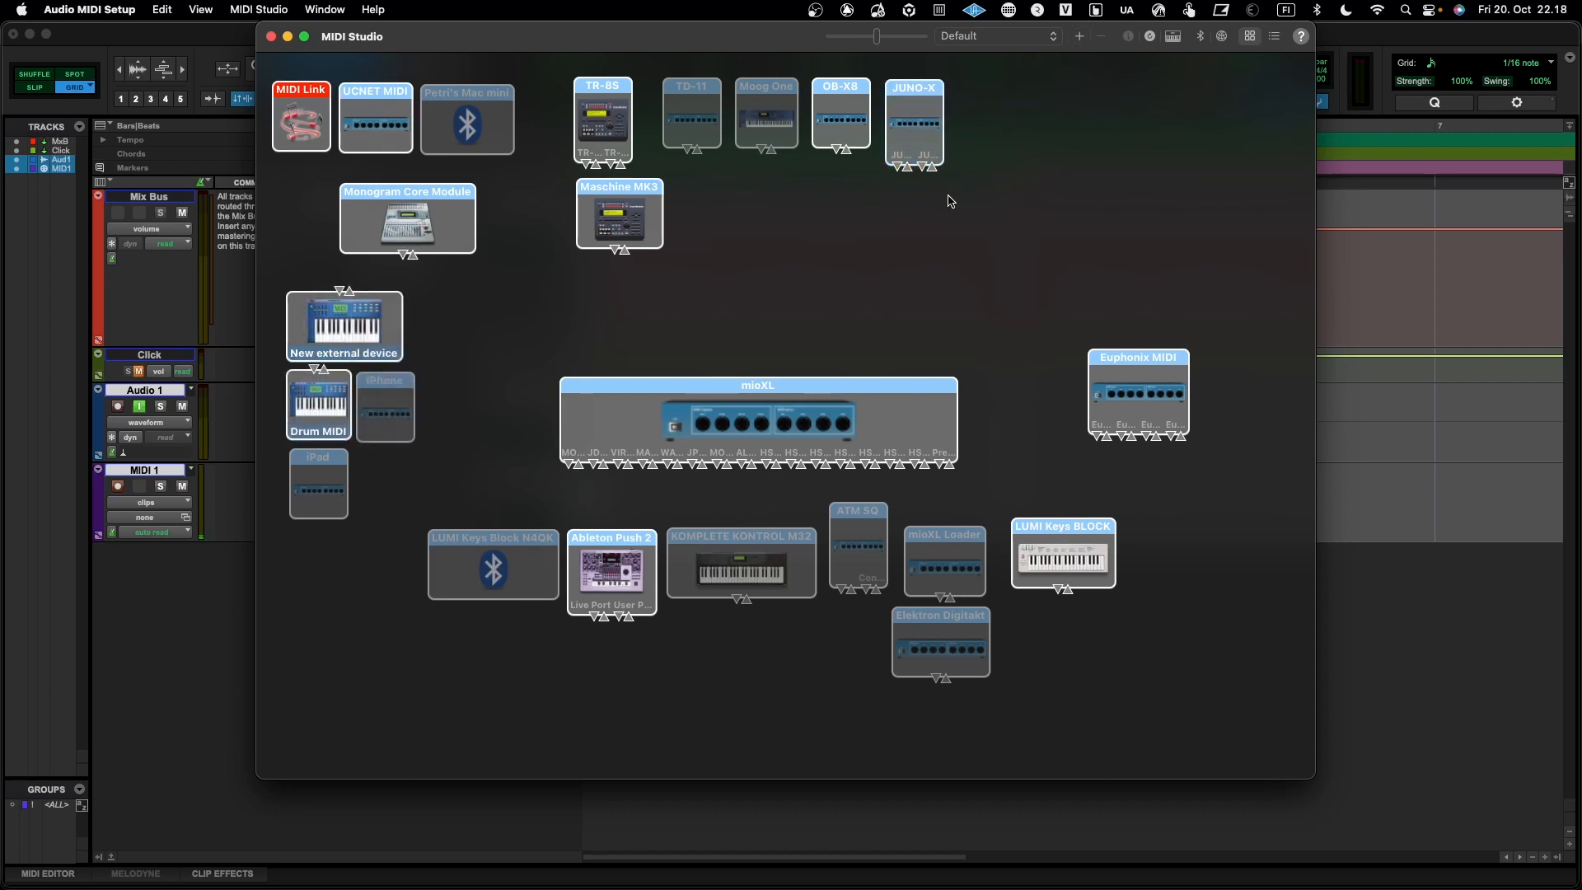
pyautogui.moveTo(373, 309); pyautogui.dragTo(969, 246)
pyautogui.doubleClick(953, 277)
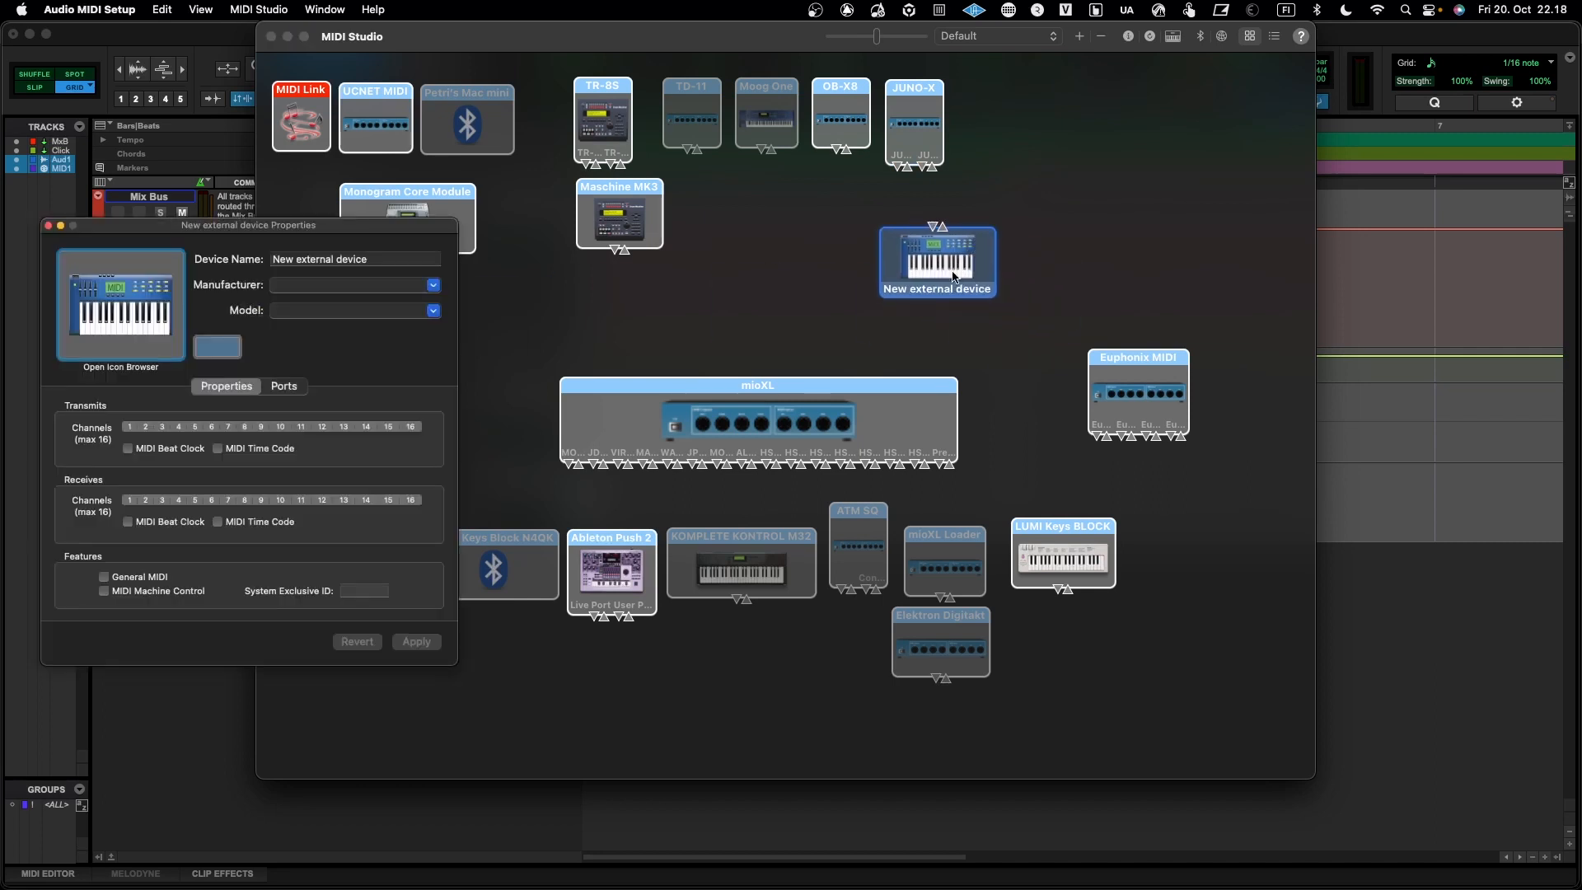
pyautogui.moveTo(311, 227); pyautogui.dragTo(699, 139)
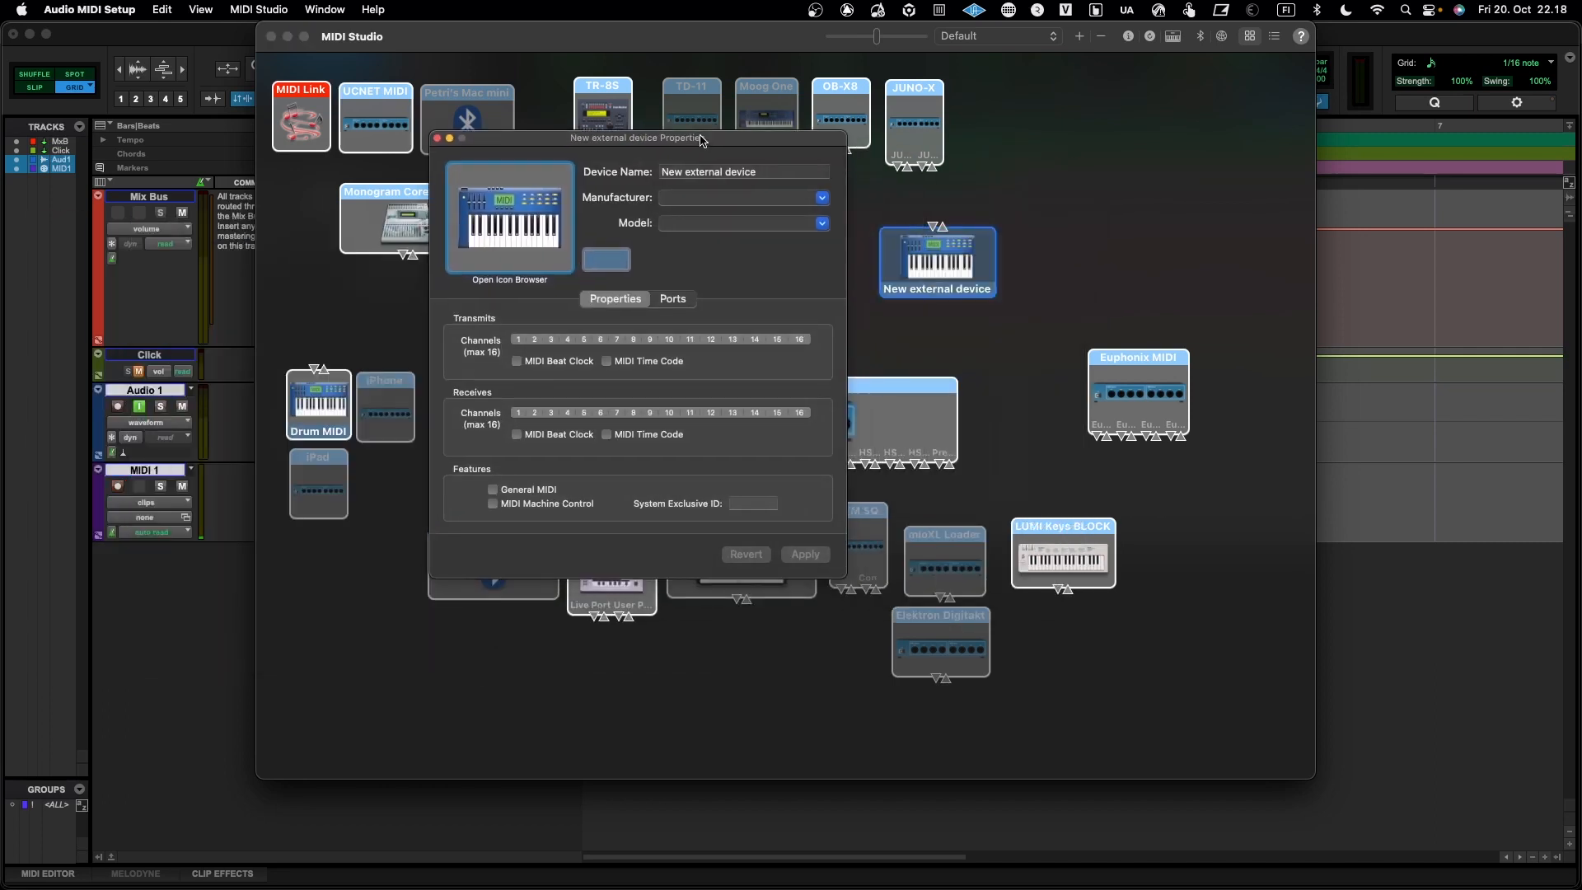
pyautogui.click(718, 173)
pyautogui.tripleClick(719, 173)
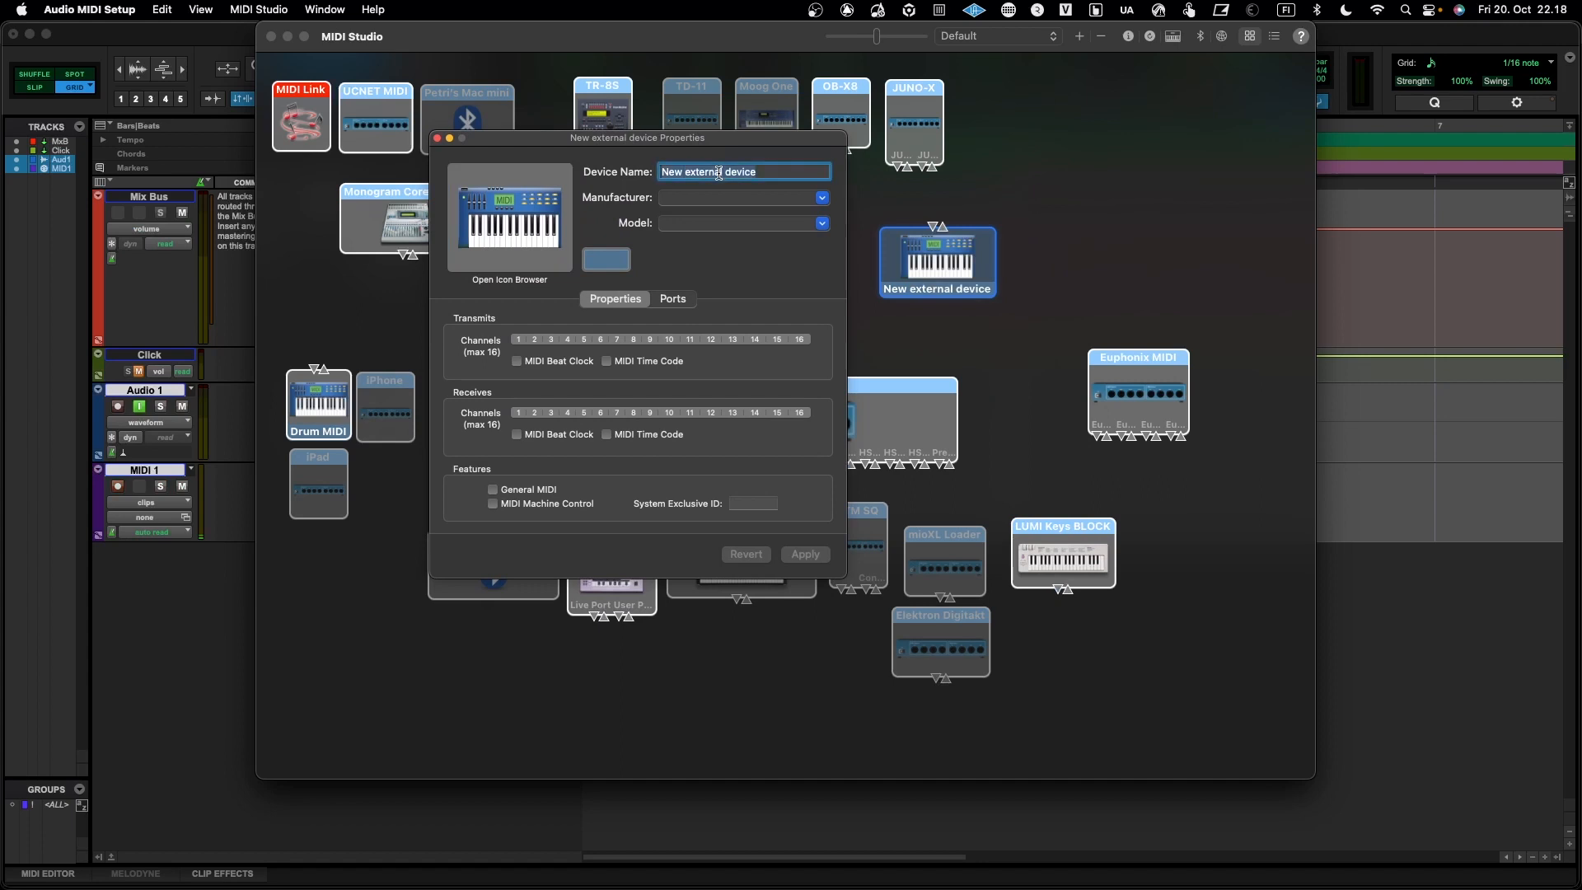
pyautogui.write('JUNO-X')
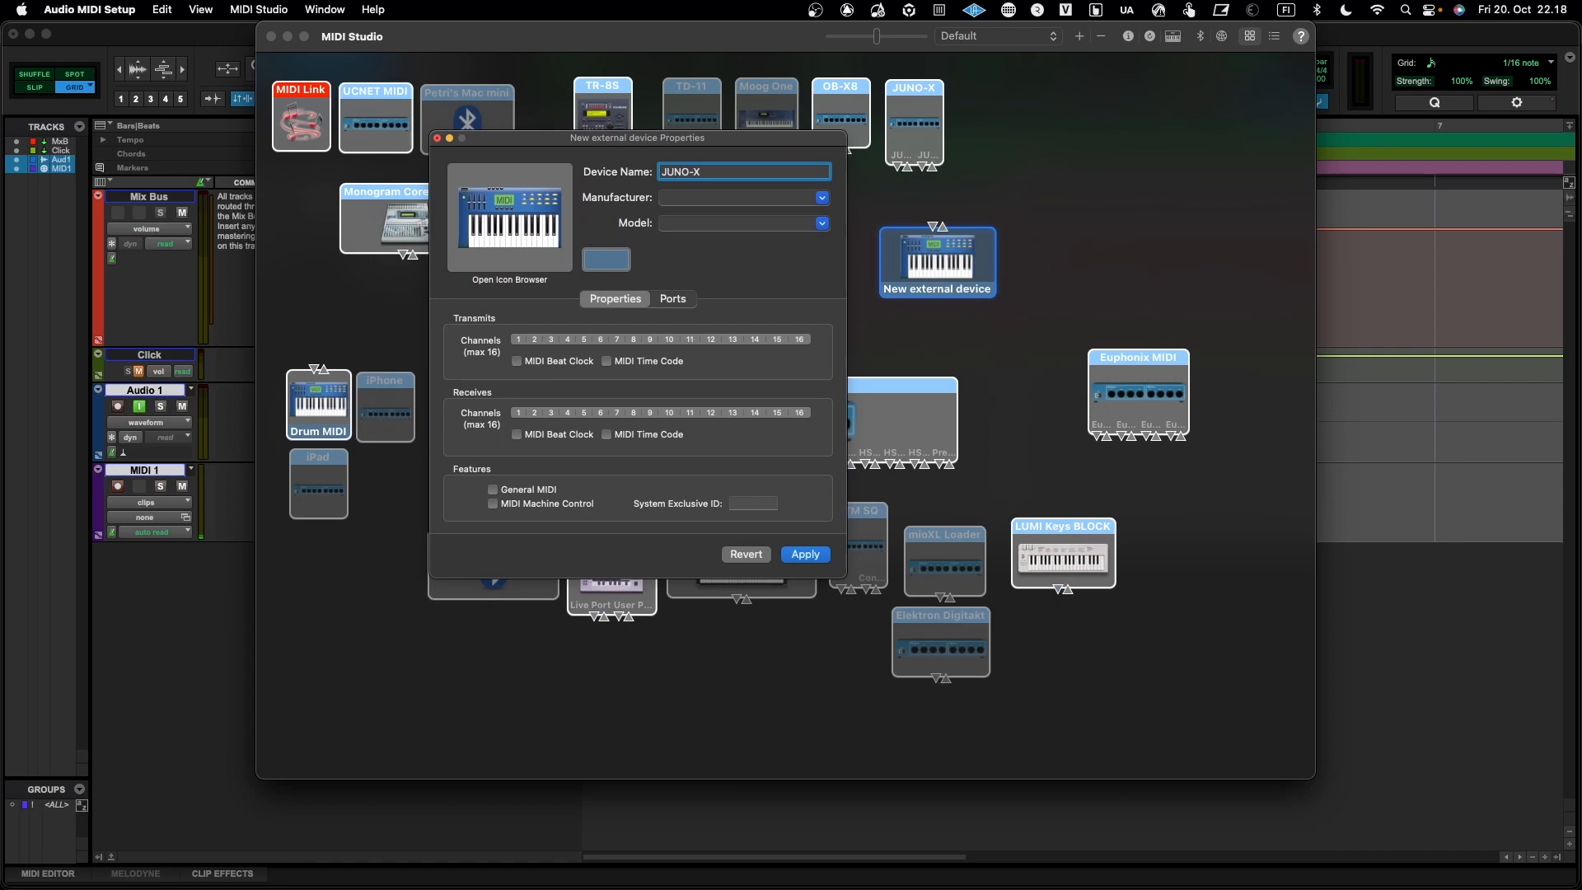
# Step: Set the external JUNO-X's manufacturer to Roland, transmit on channel 9 with MIDI Beat Clock and MIDI Time Code, apply and close its properties
pyautogui.click(680, 198)
pyautogui.click(822, 198)
pyautogui.click(821, 198)
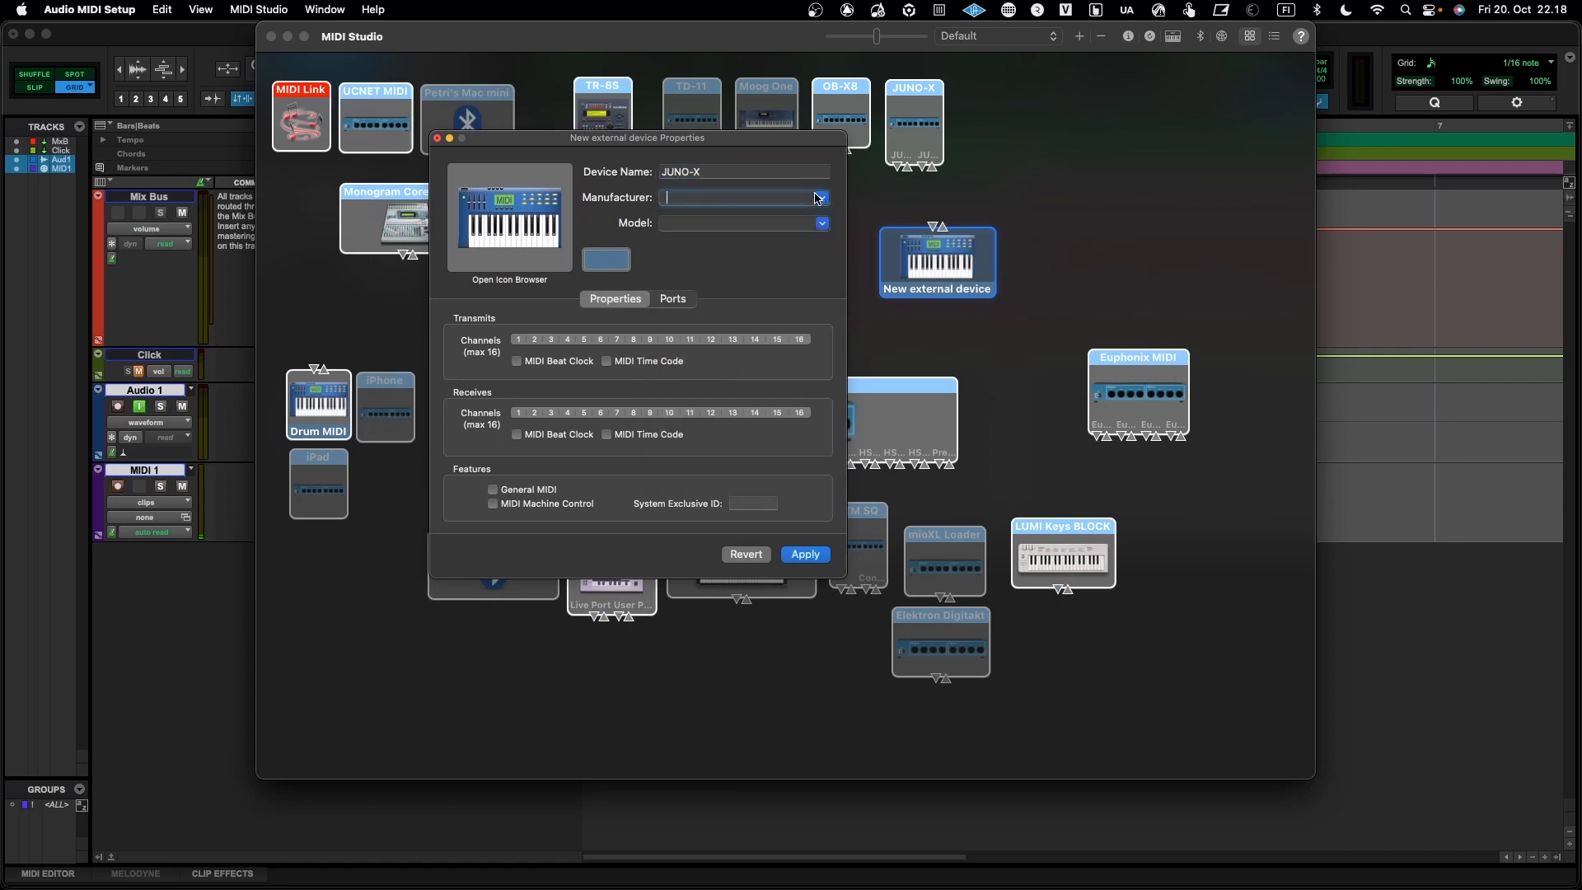
pyautogui.write('Roland')
pyautogui.click(805, 554)
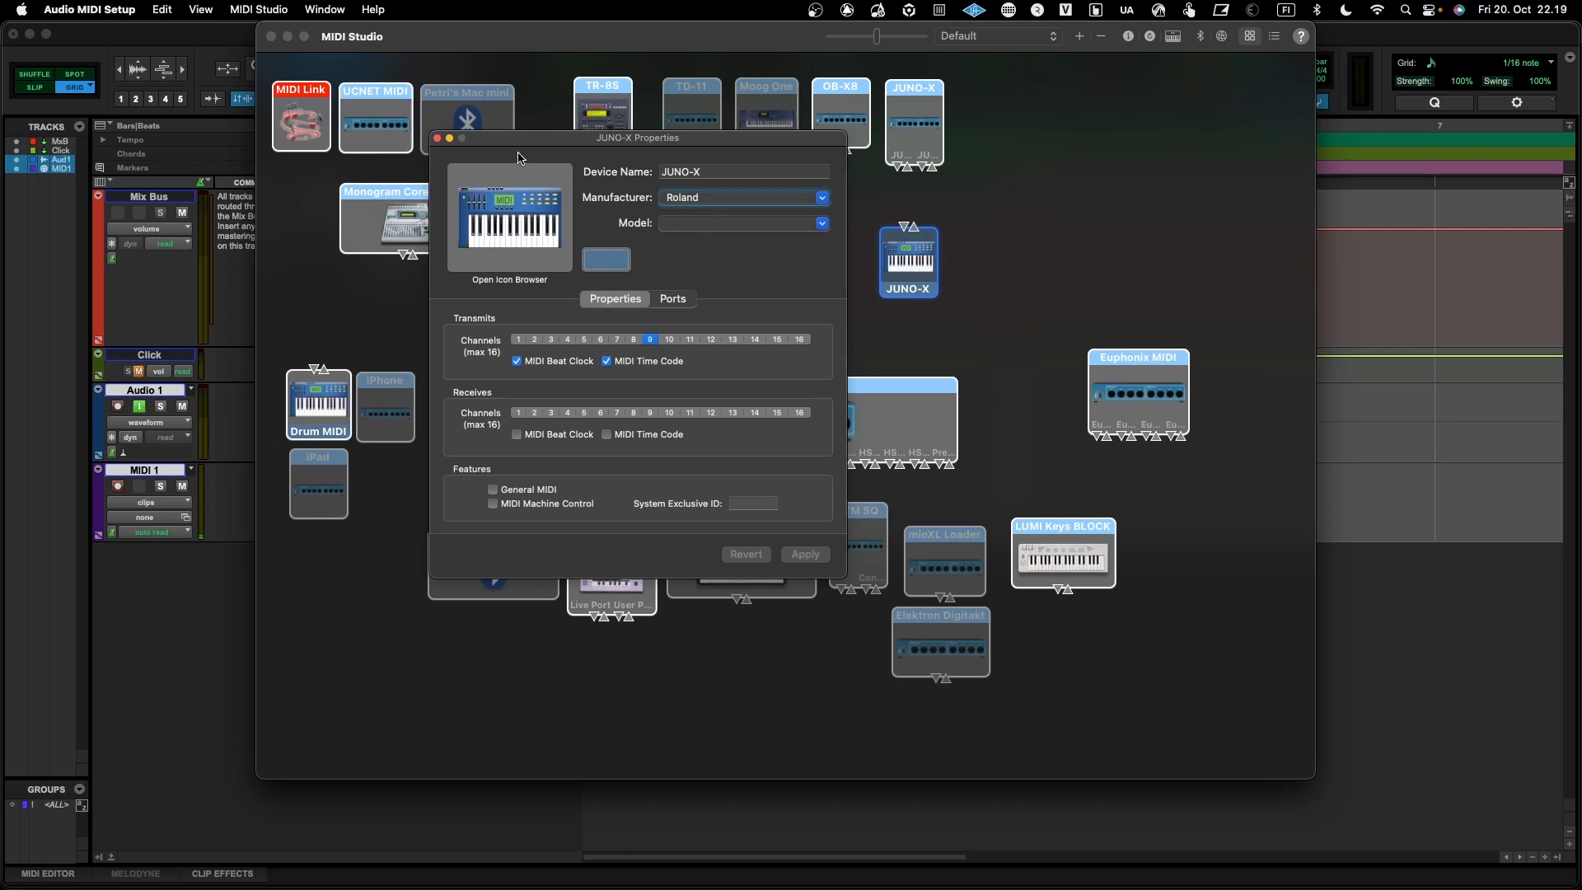
pyautogui.click(437, 138)
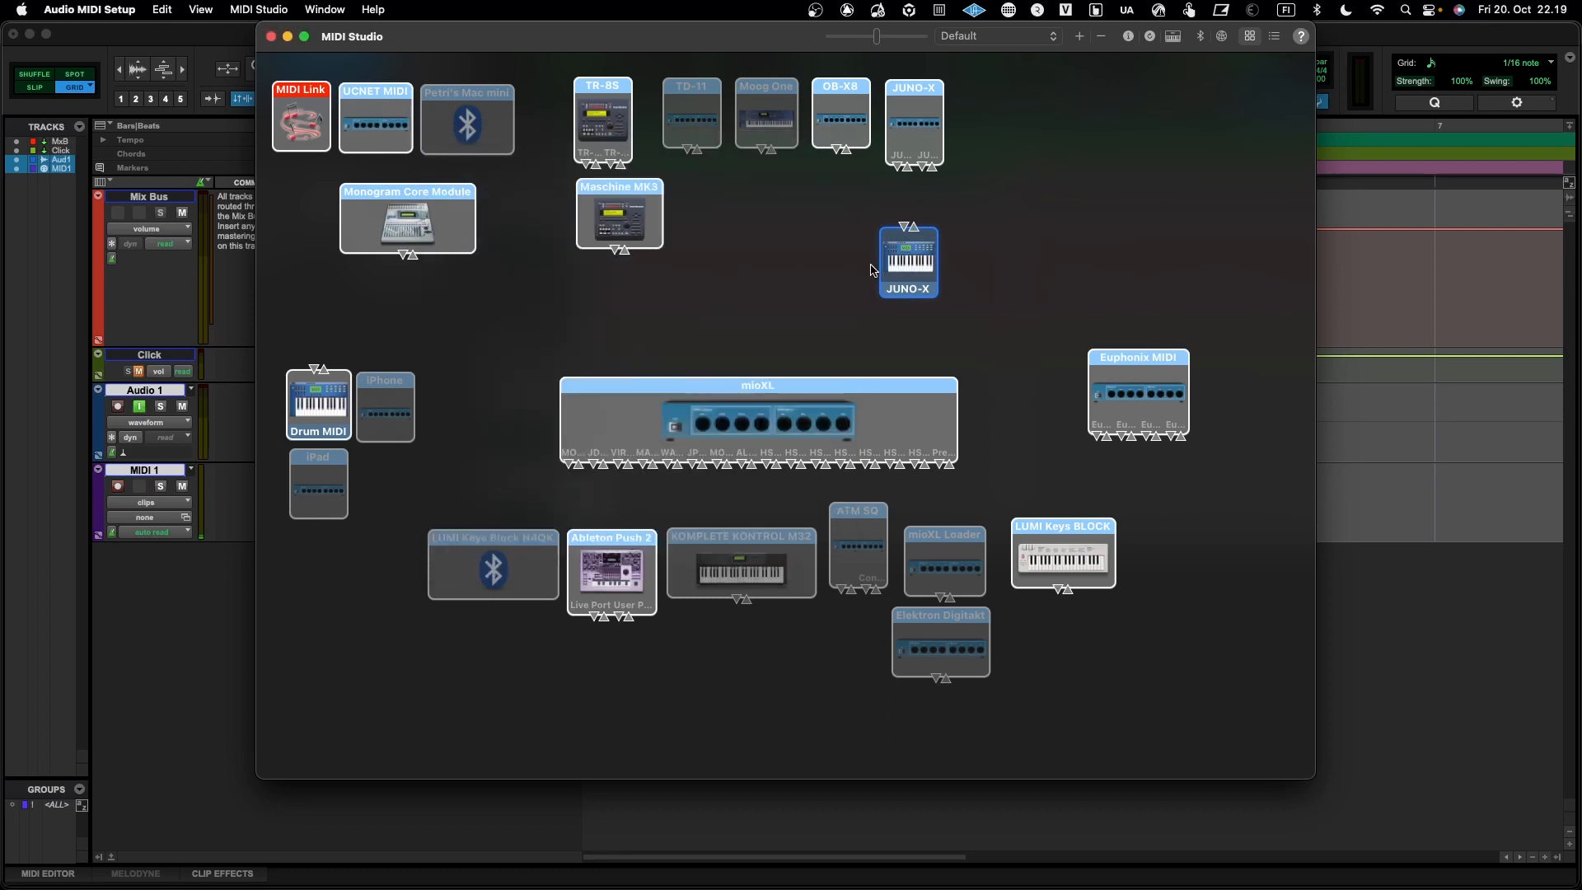
# Step: Connect the external JUNO-X's MIDI in and out to the first port of the JUNO-X interface and reposition the device beneath it
pyautogui.moveTo(906, 270); pyautogui.dragTo(910, 274)
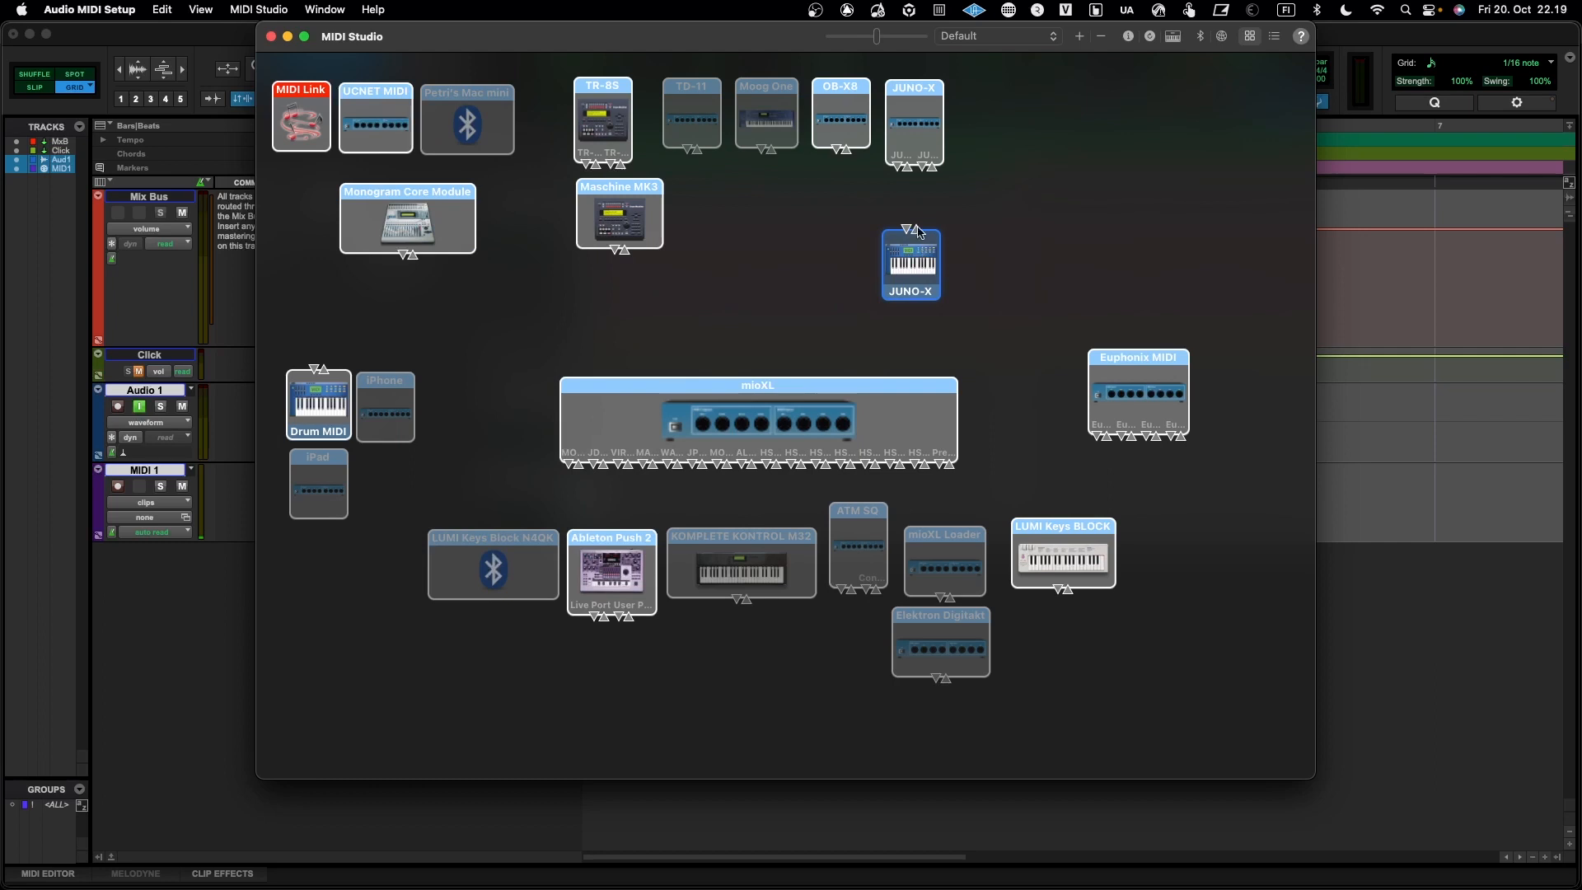
pyautogui.moveTo(917, 237); pyautogui.dragTo(906, 166)
pyautogui.moveTo(905, 232); pyautogui.dragTo(897, 166)
pyautogui.moveTo(902, 254); pyautogui.dragTo(930, 253)
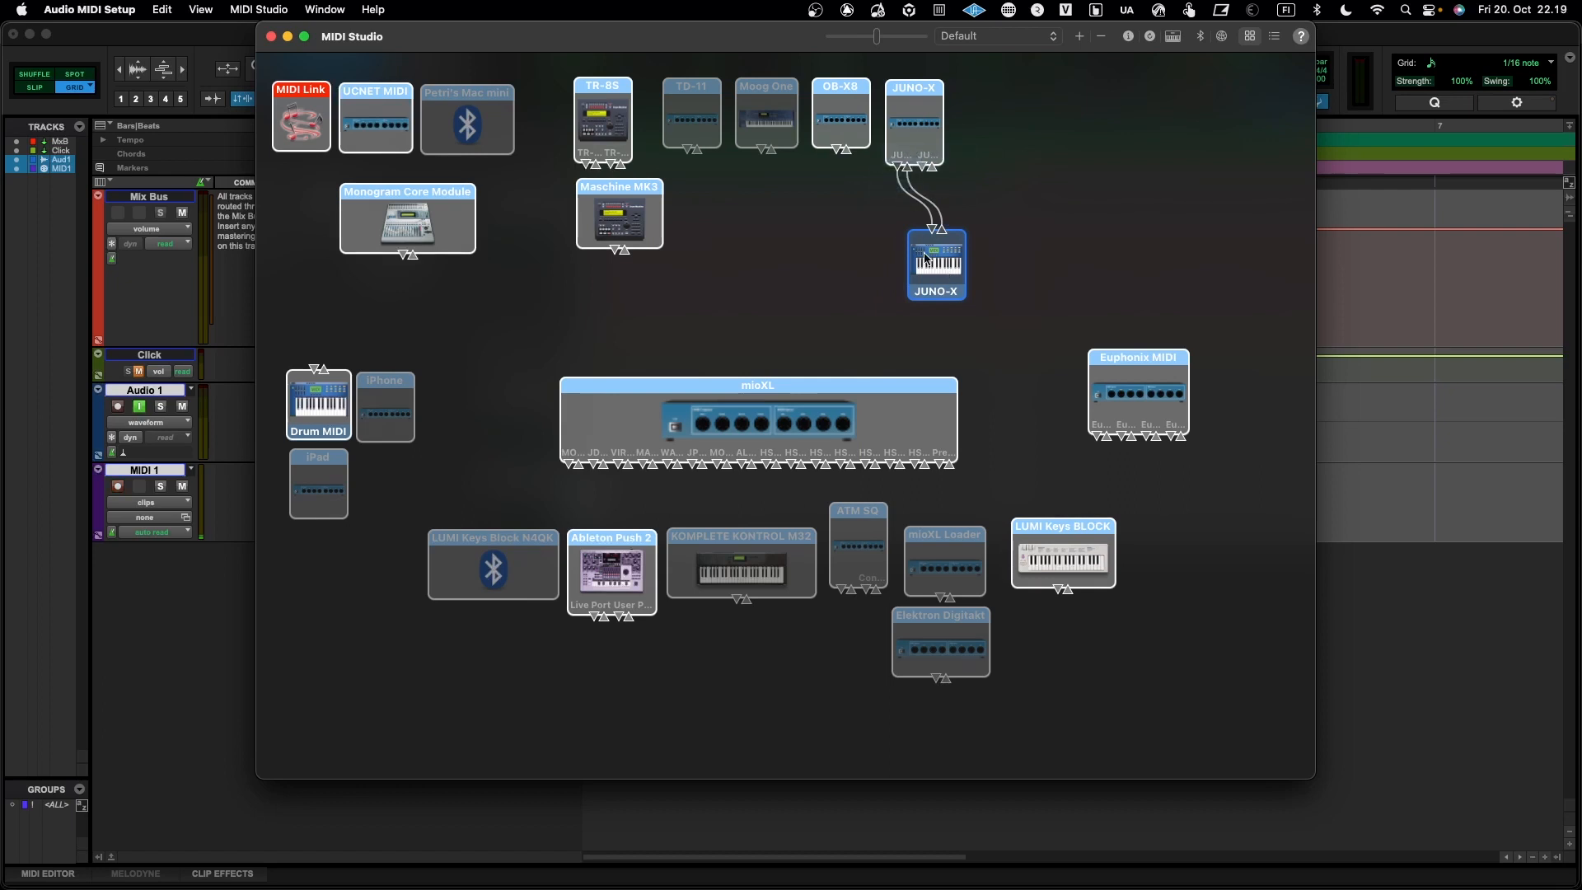
pyautogui.moveTo(927, 277); pyautogui.dragTo(935, 270)
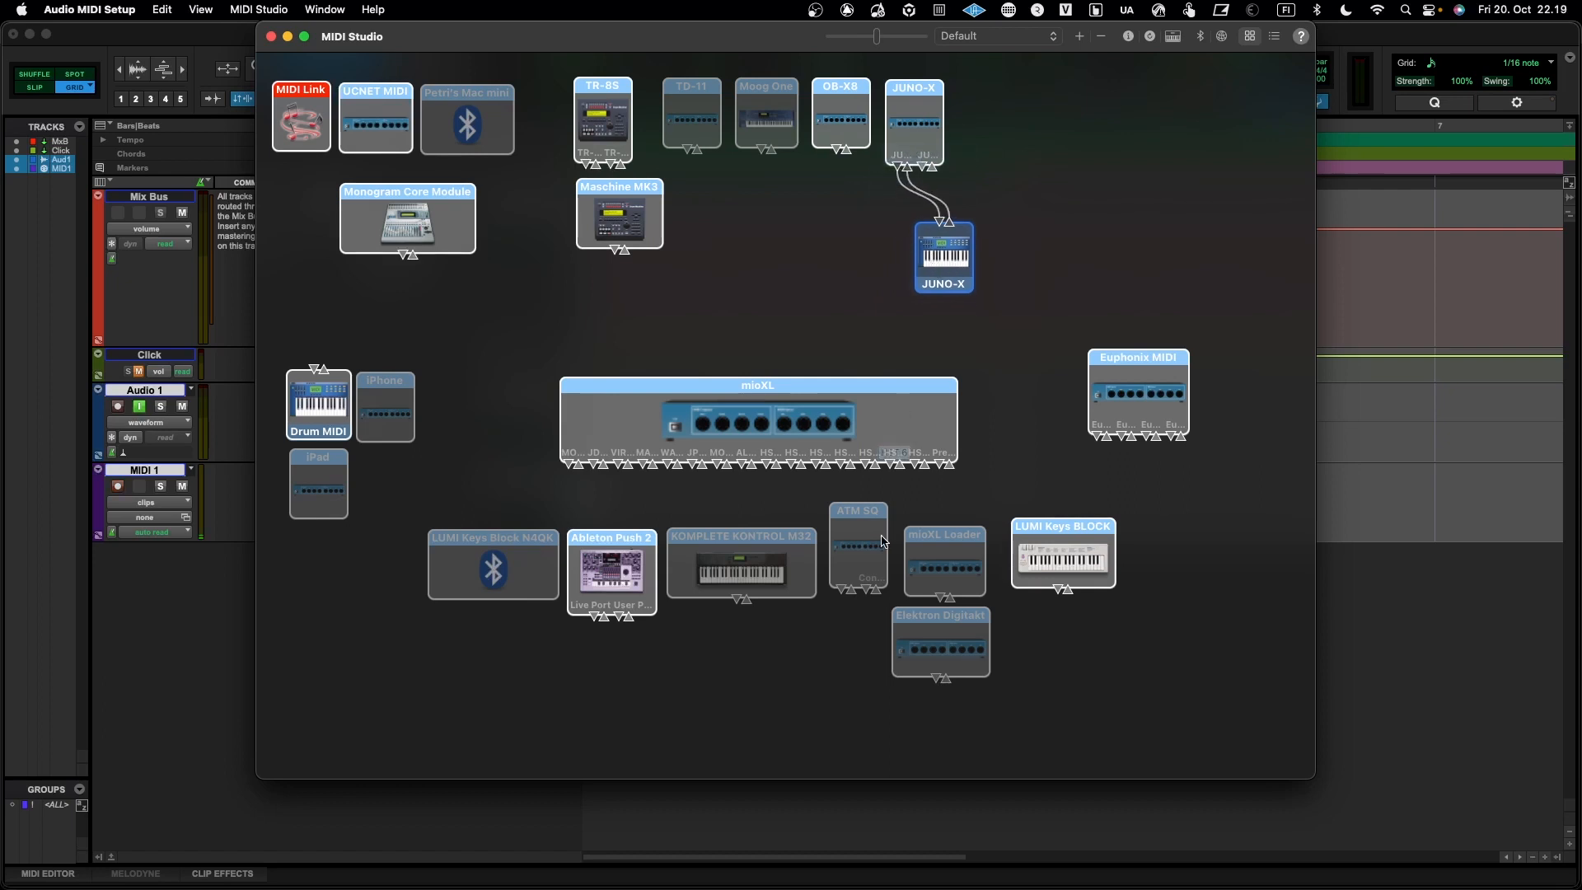
# Step: Move the row of devices below the mioXL further down to free up space
pyautogui.moveTo(452, 504); pyautogui.dragTo(1103, 697)
pyautogui.moveTo(947, 651); pyautogui.dragTo(945, 724)
pyautogui.click(915, 393)
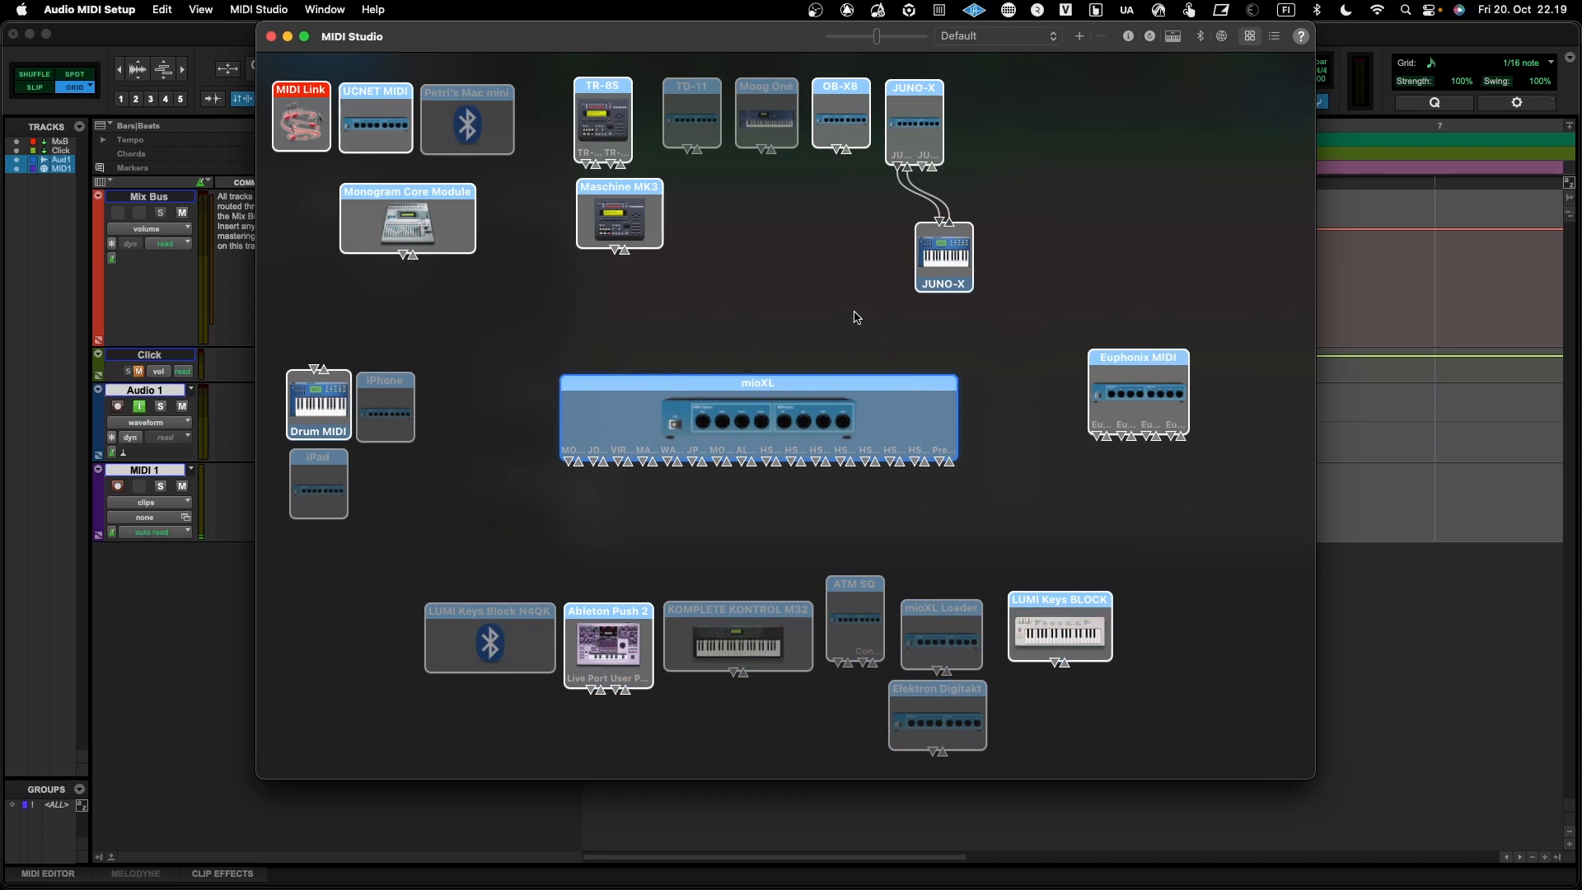
# Step: Add another external device beside the external JUNO-X, naming it OB-X8 with manufacturer Oberheim
pyautogui.click(1079, 36)
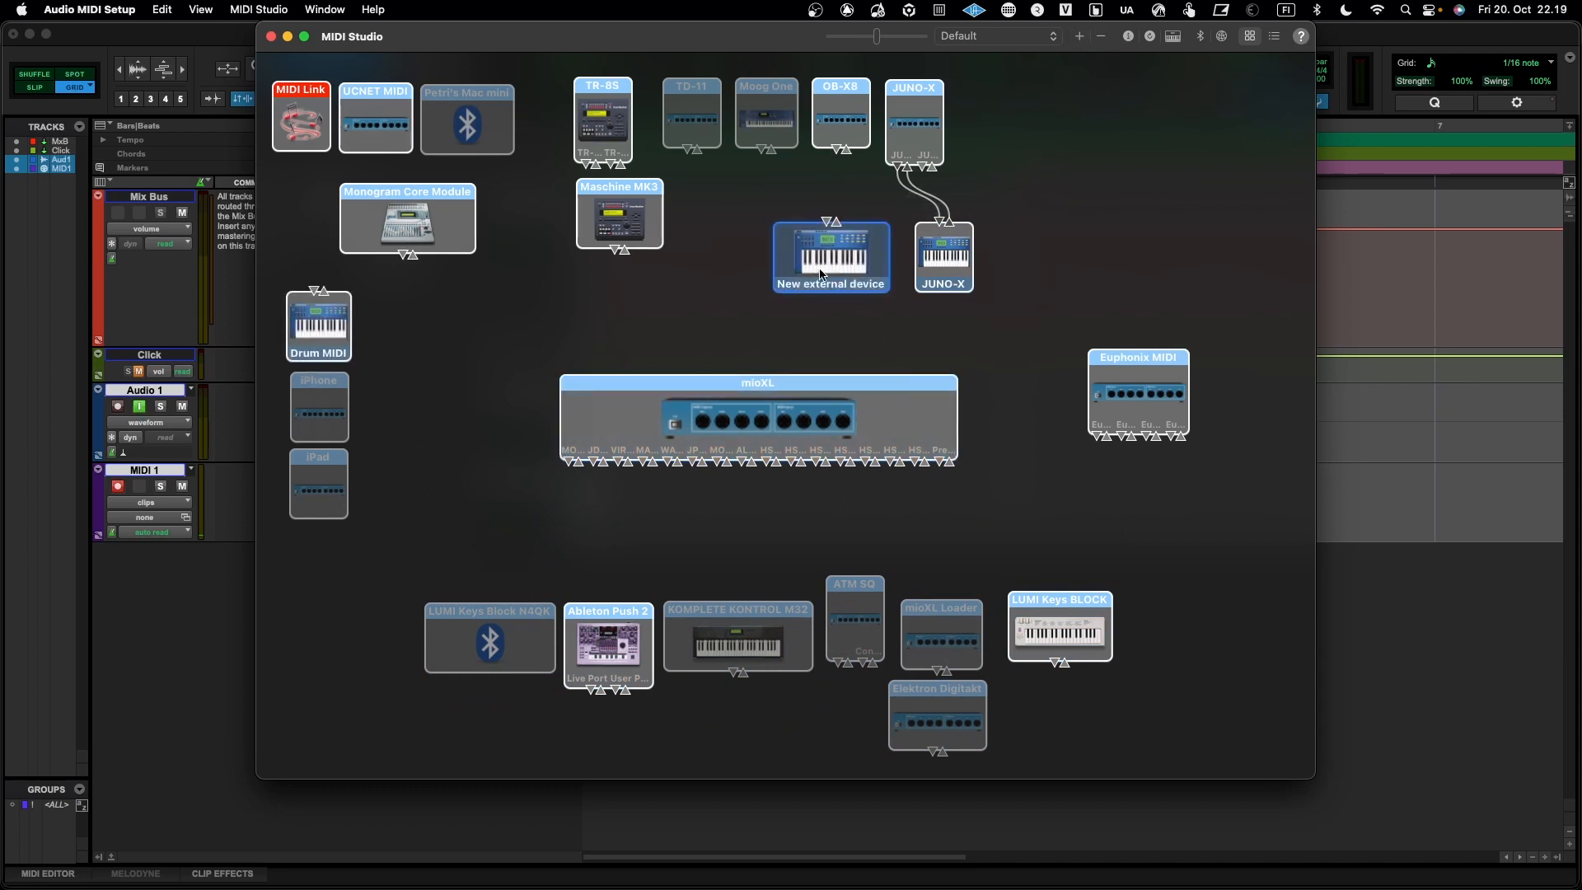
pyautogui.doubleClick(821, 275)
pyautogui.write('OB-X')
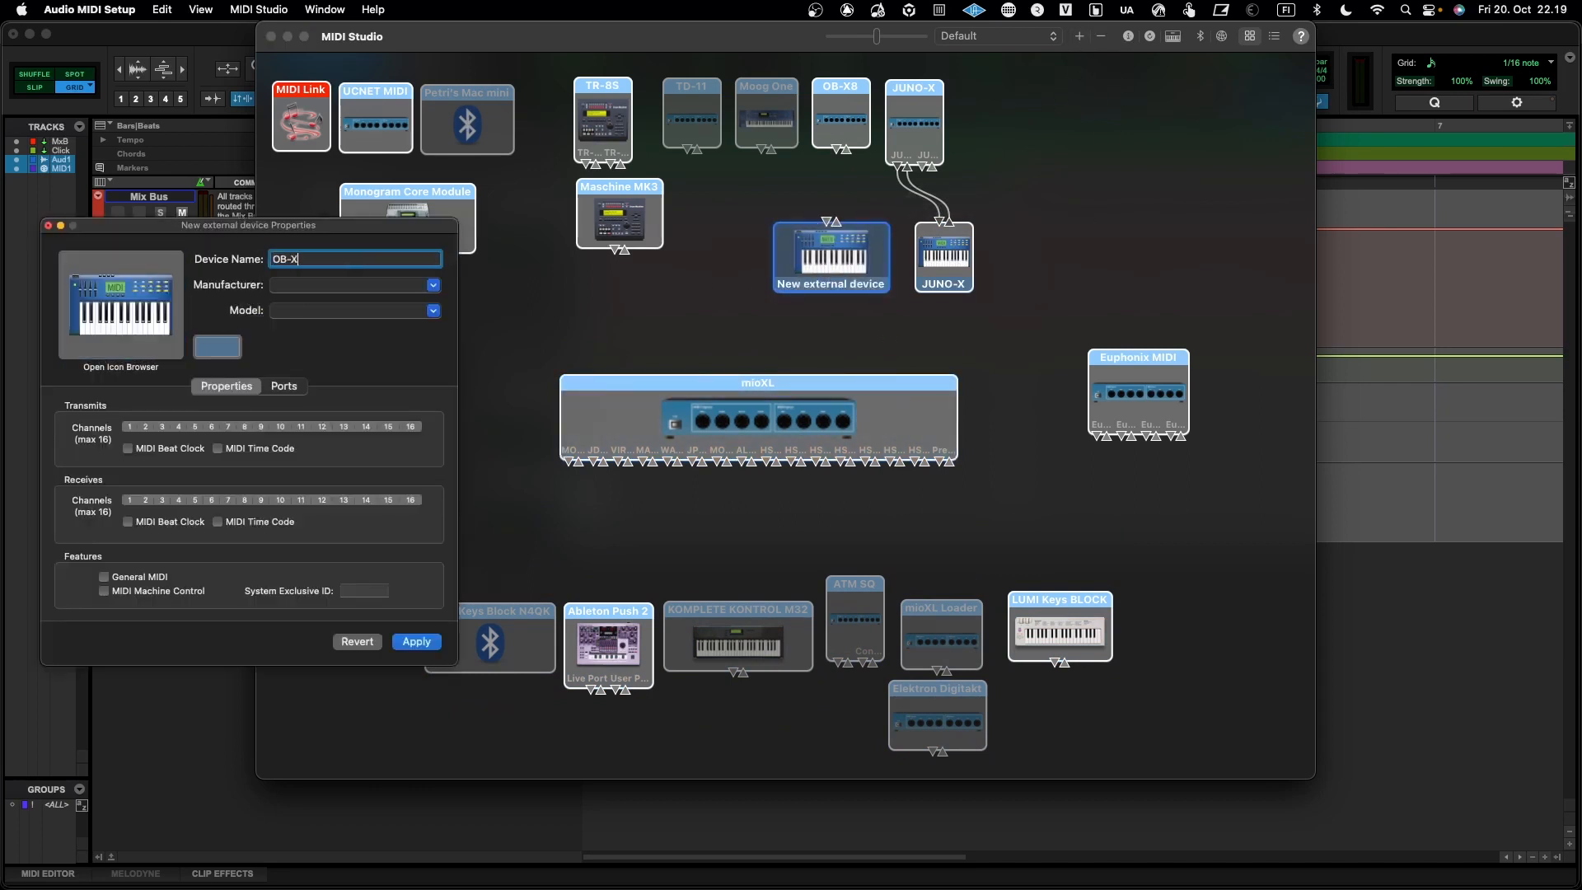
pyautogui.write('8')
pyautogui.press('Tab')
pyautogui.write('Oberheim')
pyautogui.press('Return')
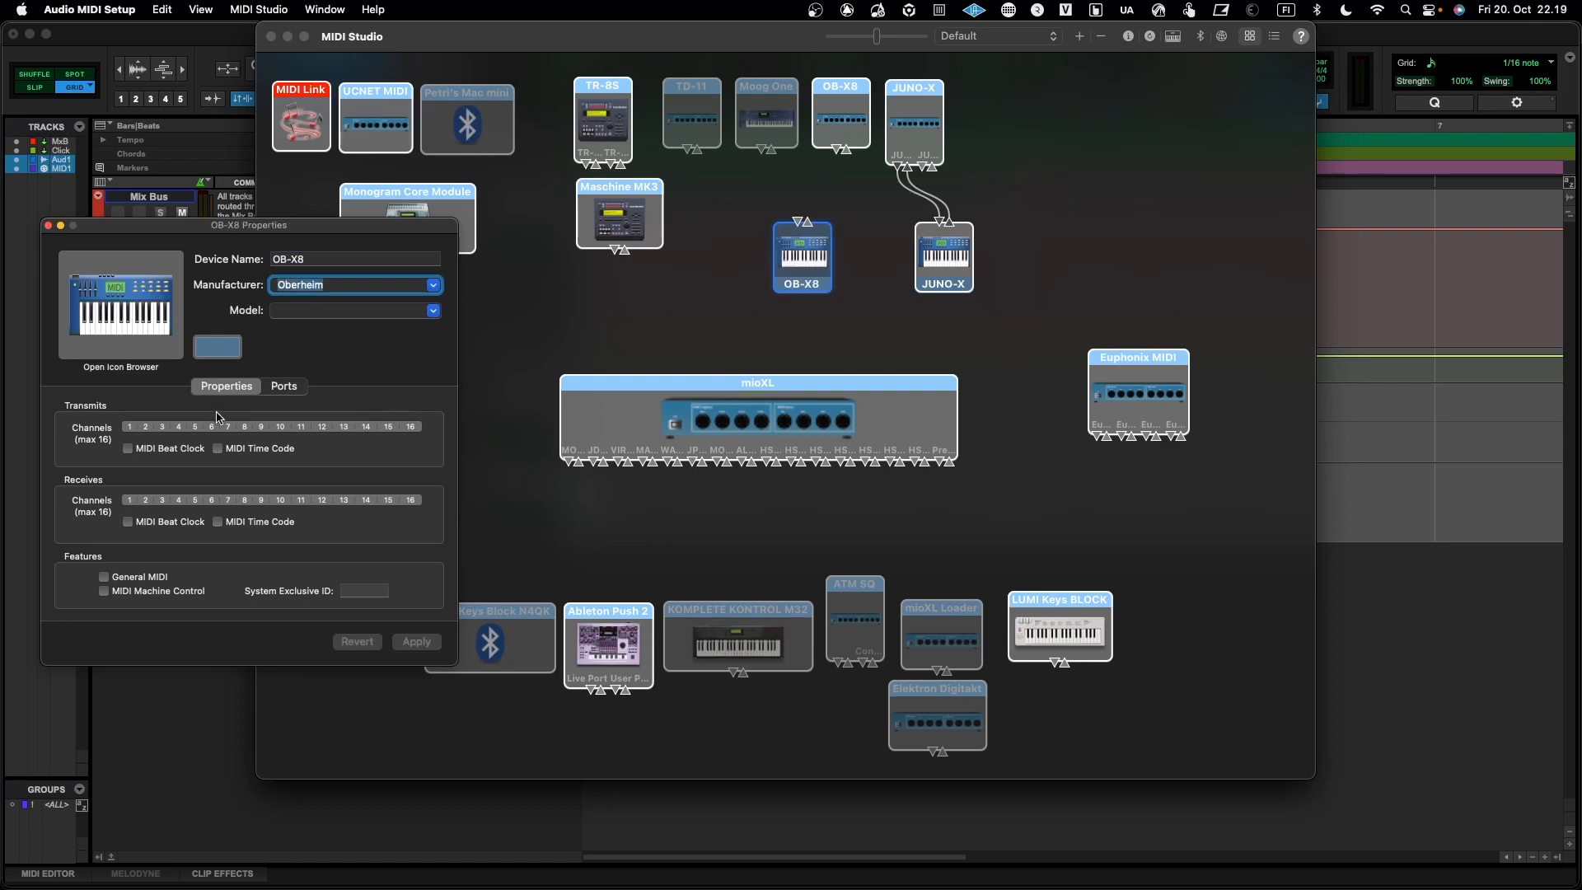
# Step: Switch to the Numbers routing spreadsheet, look up the OB-X8's MIDI connection and channel, and minimise the sheet
pyautogui.click(1199, 857)
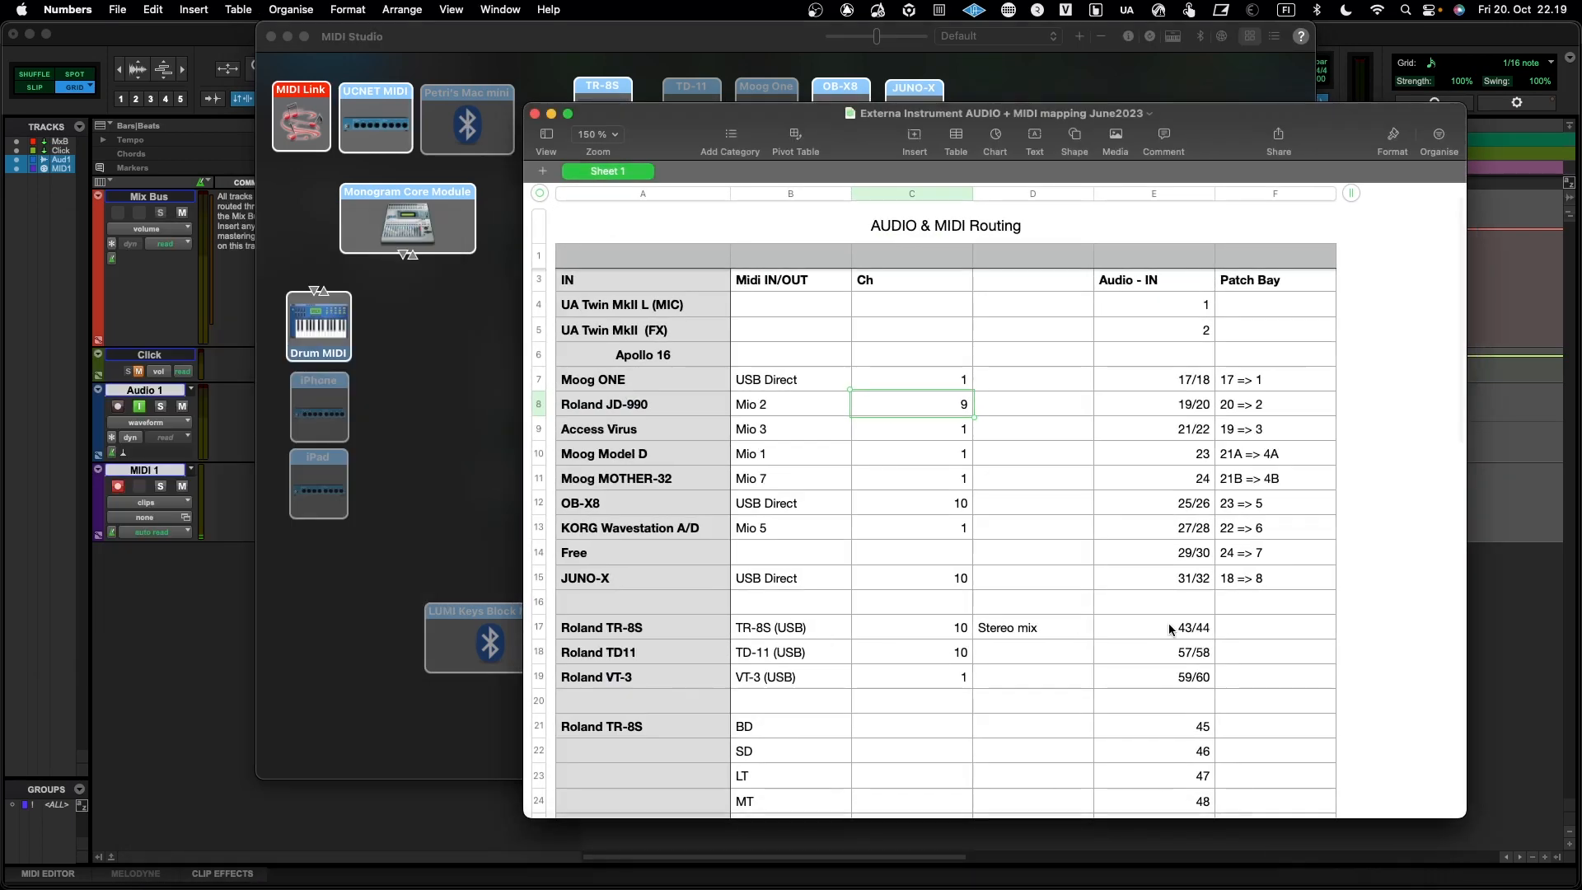
pyautogui.click(791, 506)
pyautogui.click(905, 500)
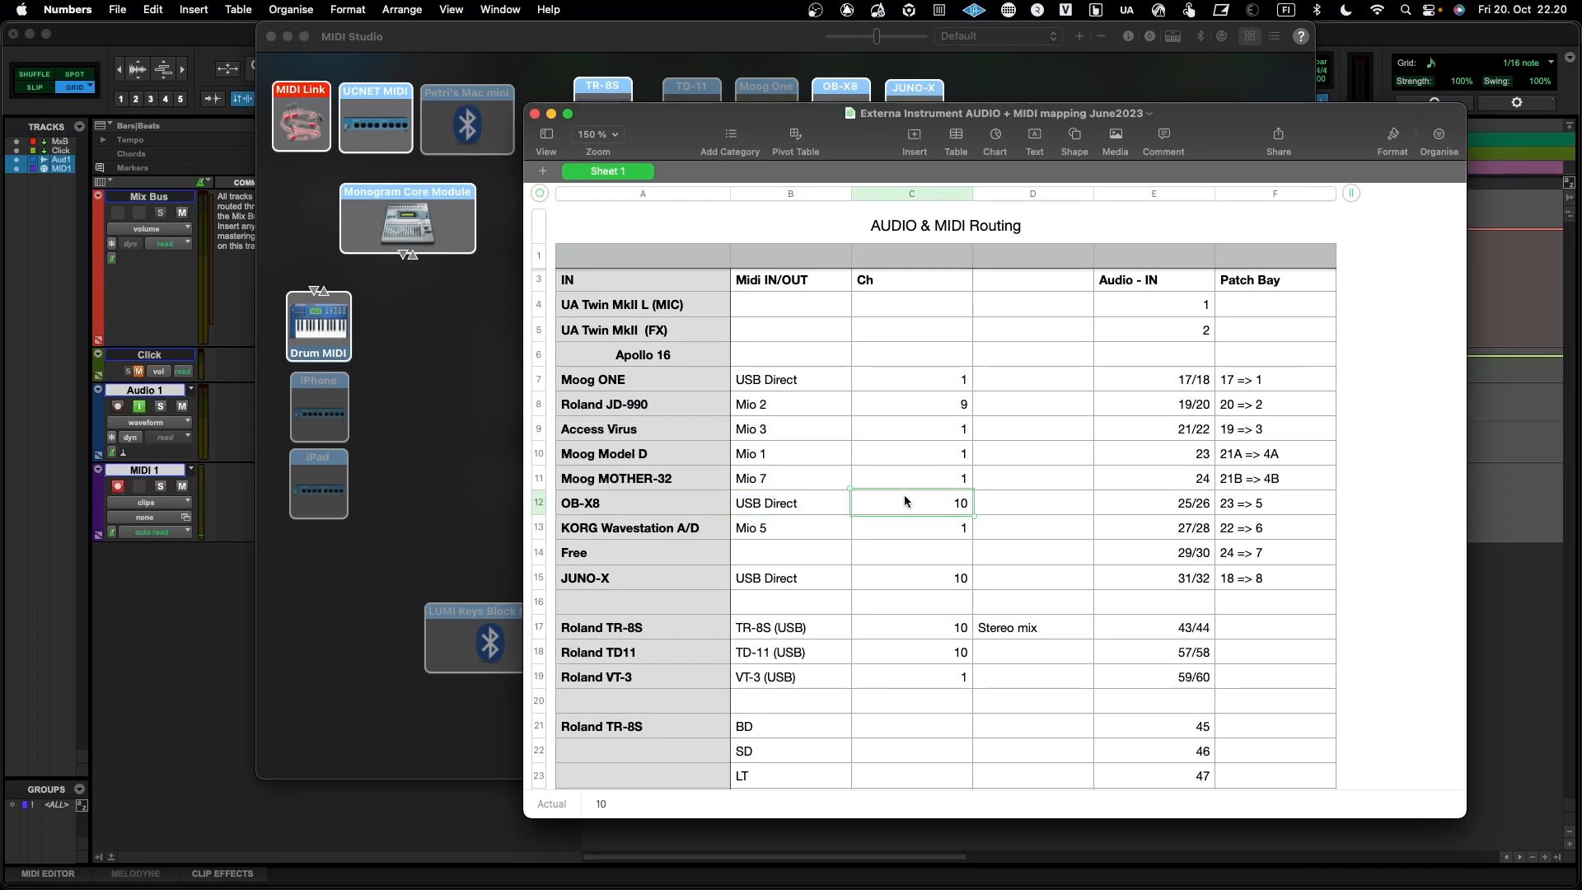
pyautogui.click(551, 114)
pyautogui.click(717, 310)
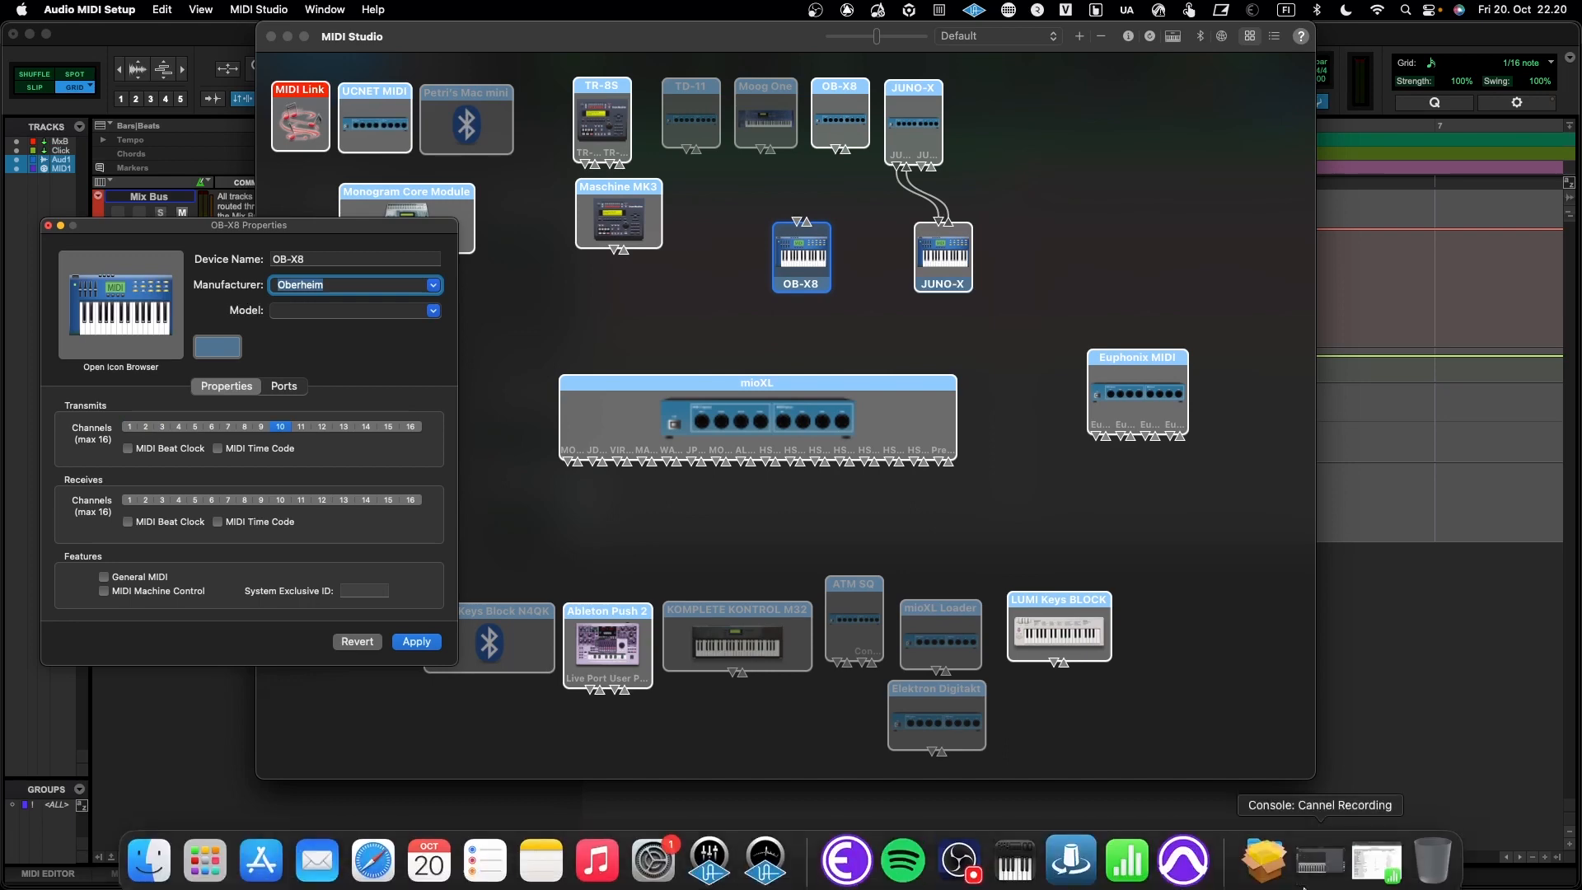
pyautogui.click(1376, 861)
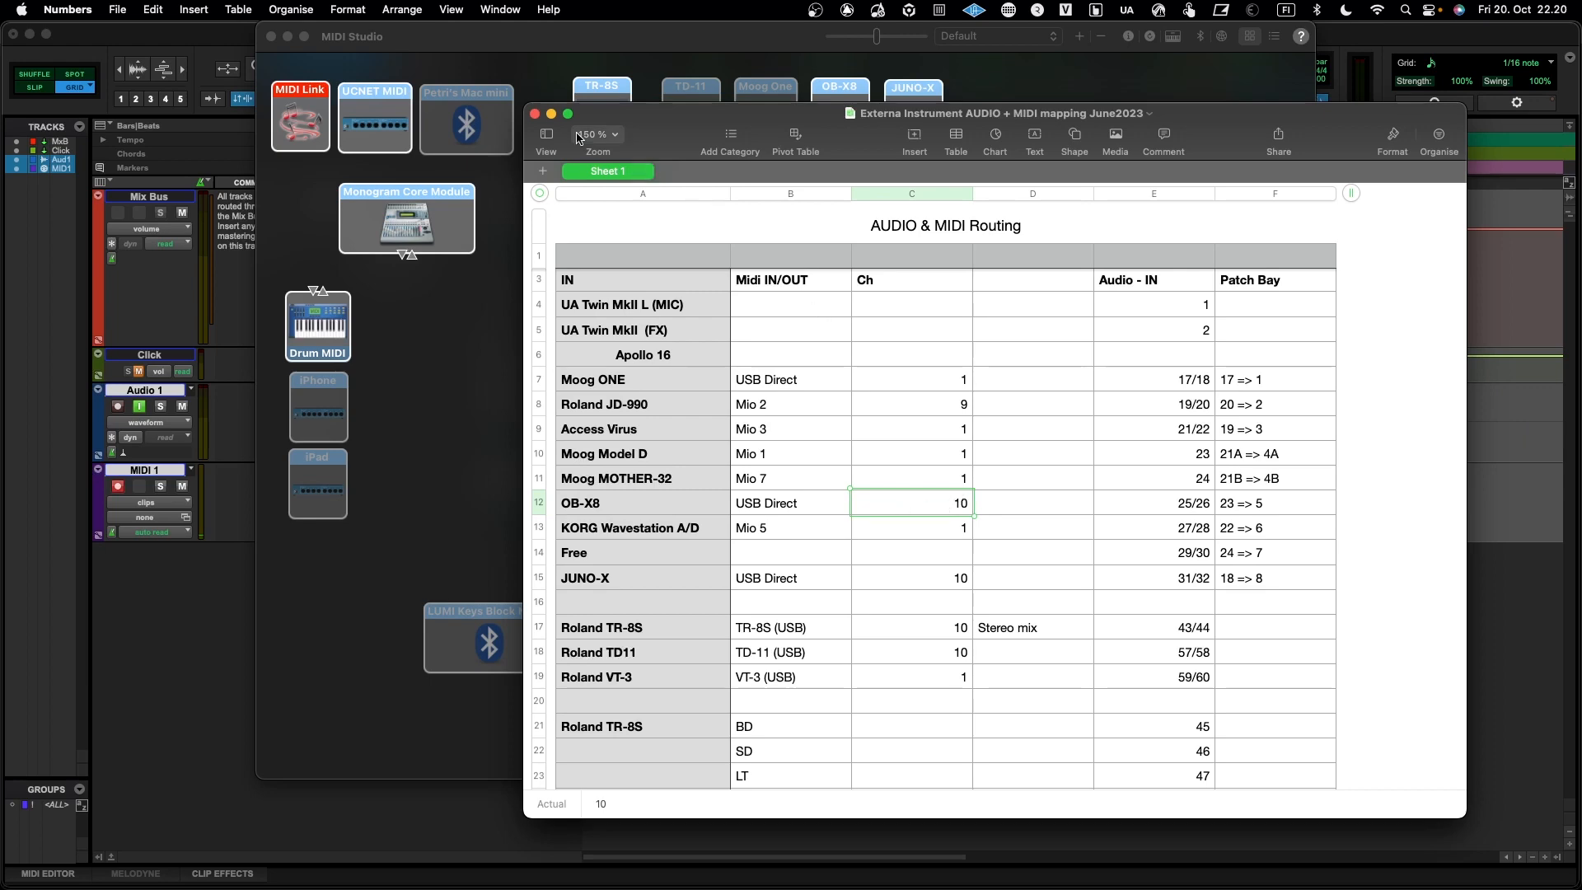
pyautogui.click(551, 113)
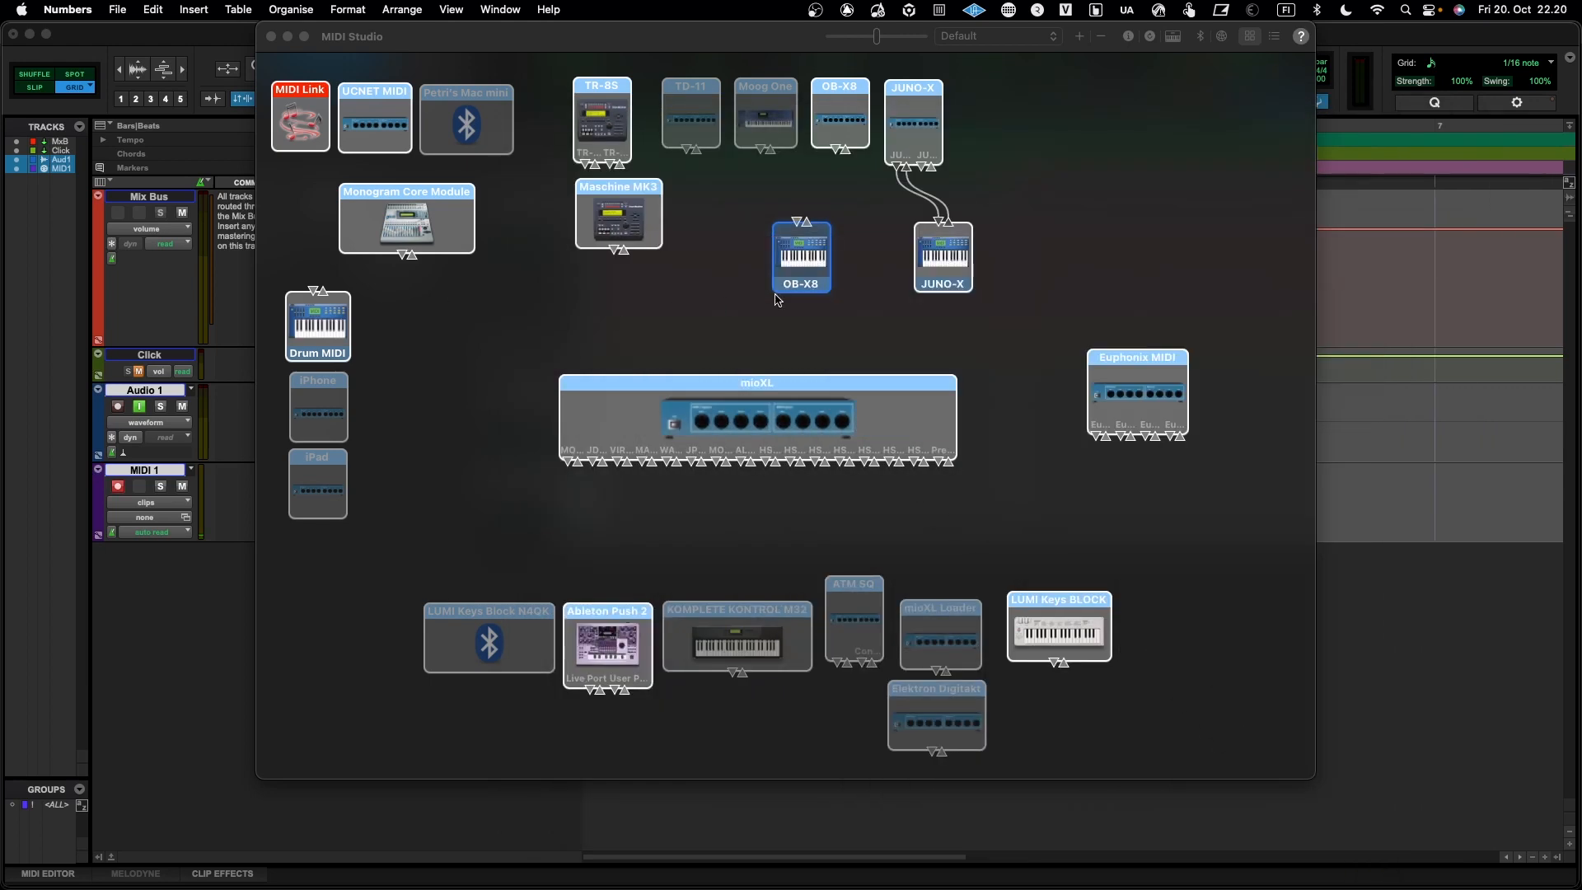
# Step: Reposition the external OB-X8, set it to transmit on channel 10 with MIDI Beat Clock and MIDI Time Code, and apply the changes
pyautogui.doubleClick(811, 258)
pyautogui.moveTo(811, 258); pyautogui.dragTo(842, 268)
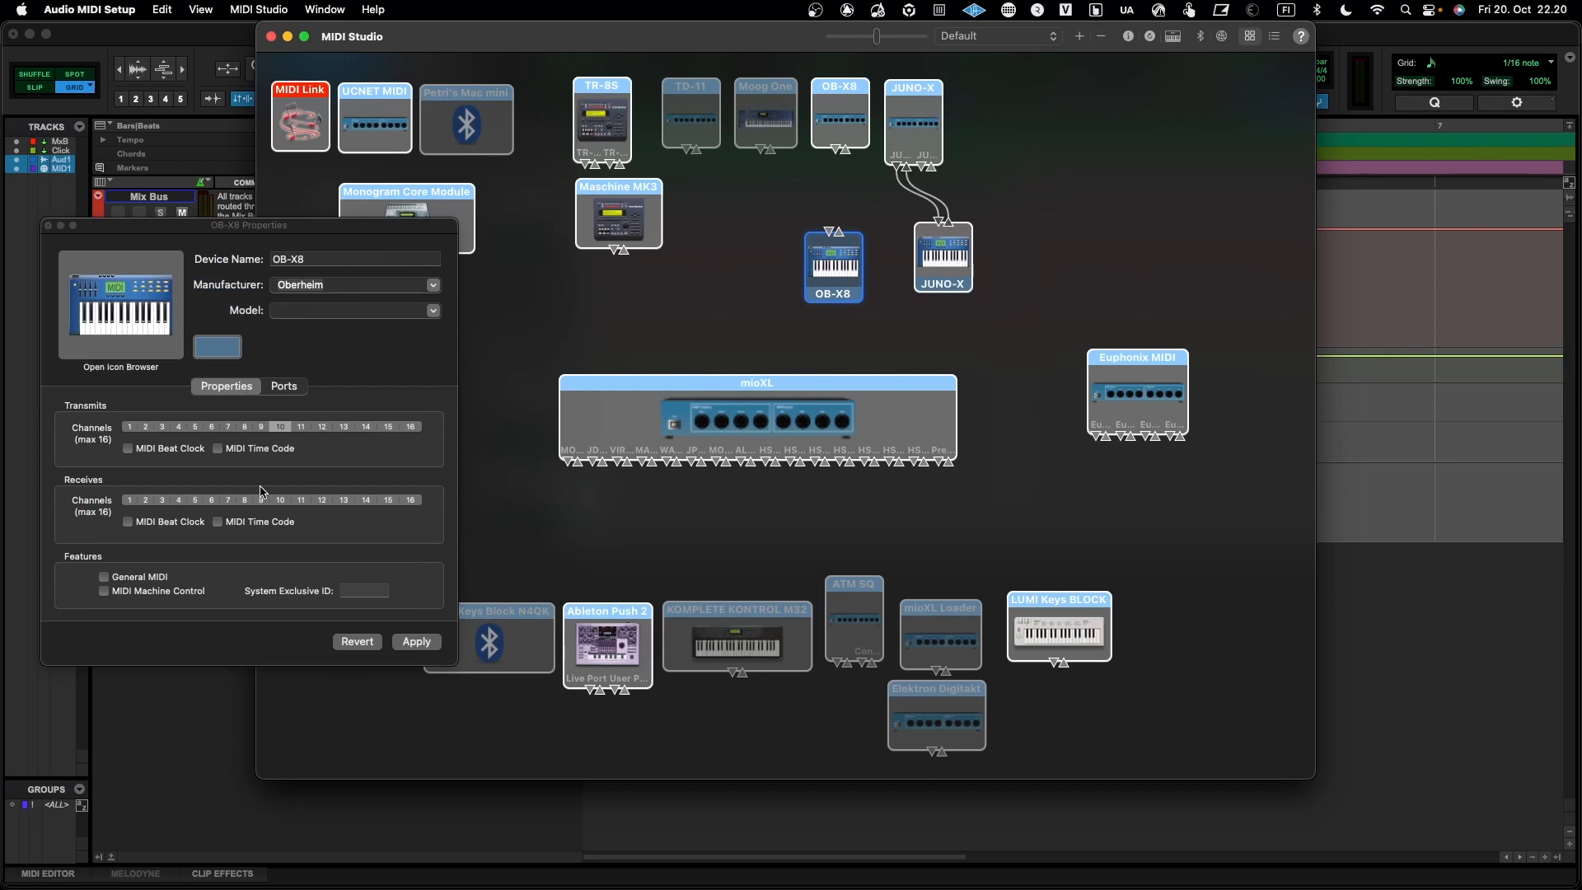
pyautogui.click(279, 438)
pyautogui.click(281, 427)
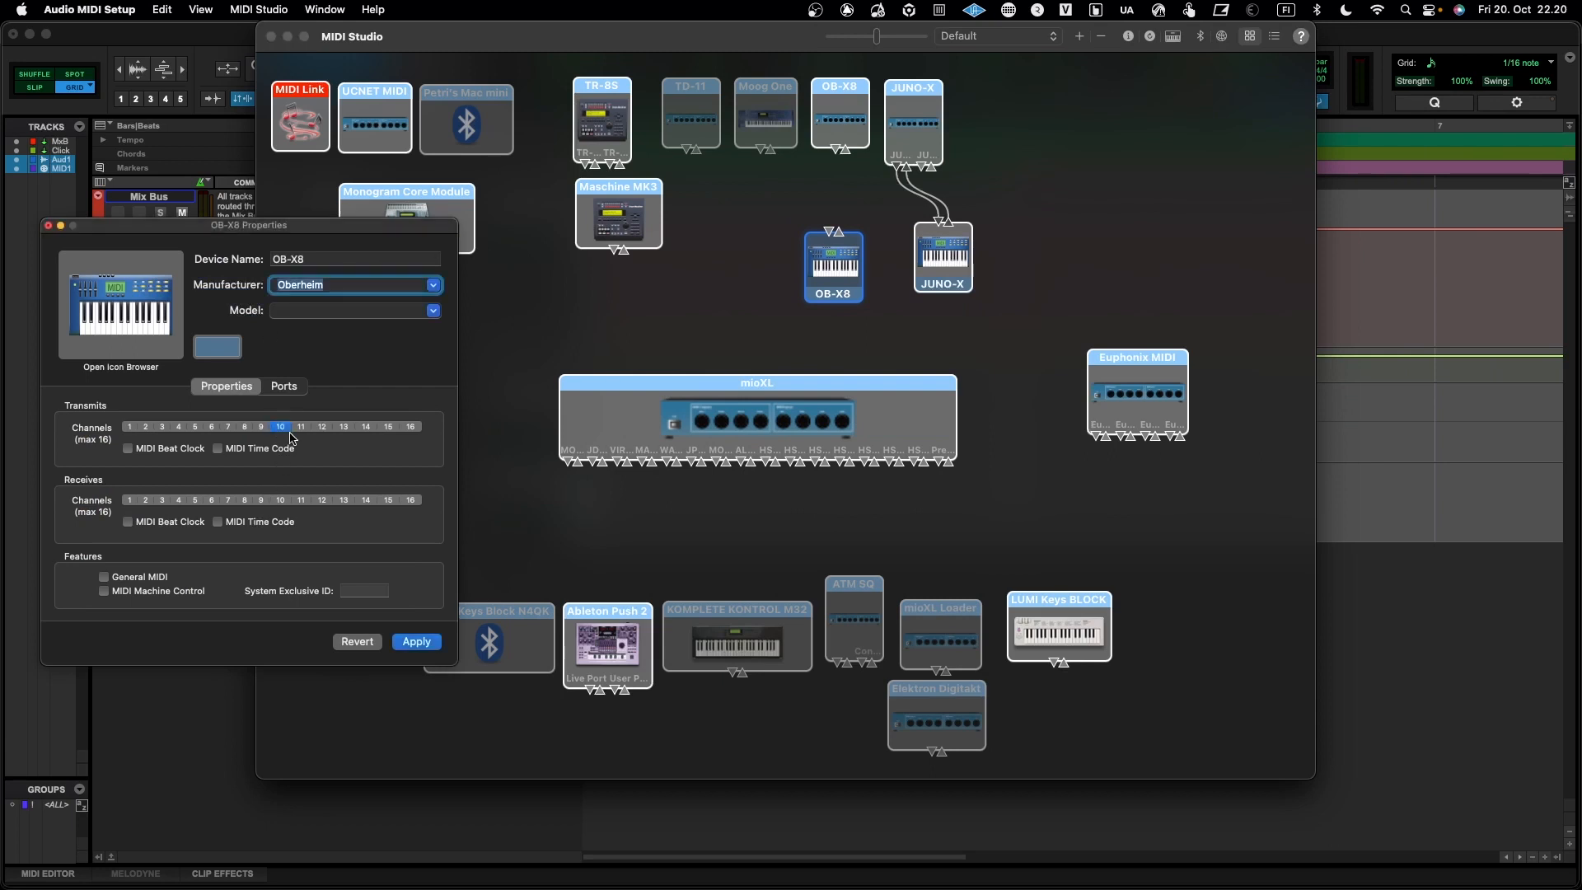
pyautogui.click(128, 448)
pyautogui.click(260, 451)
pyautogui.click(292, 393)
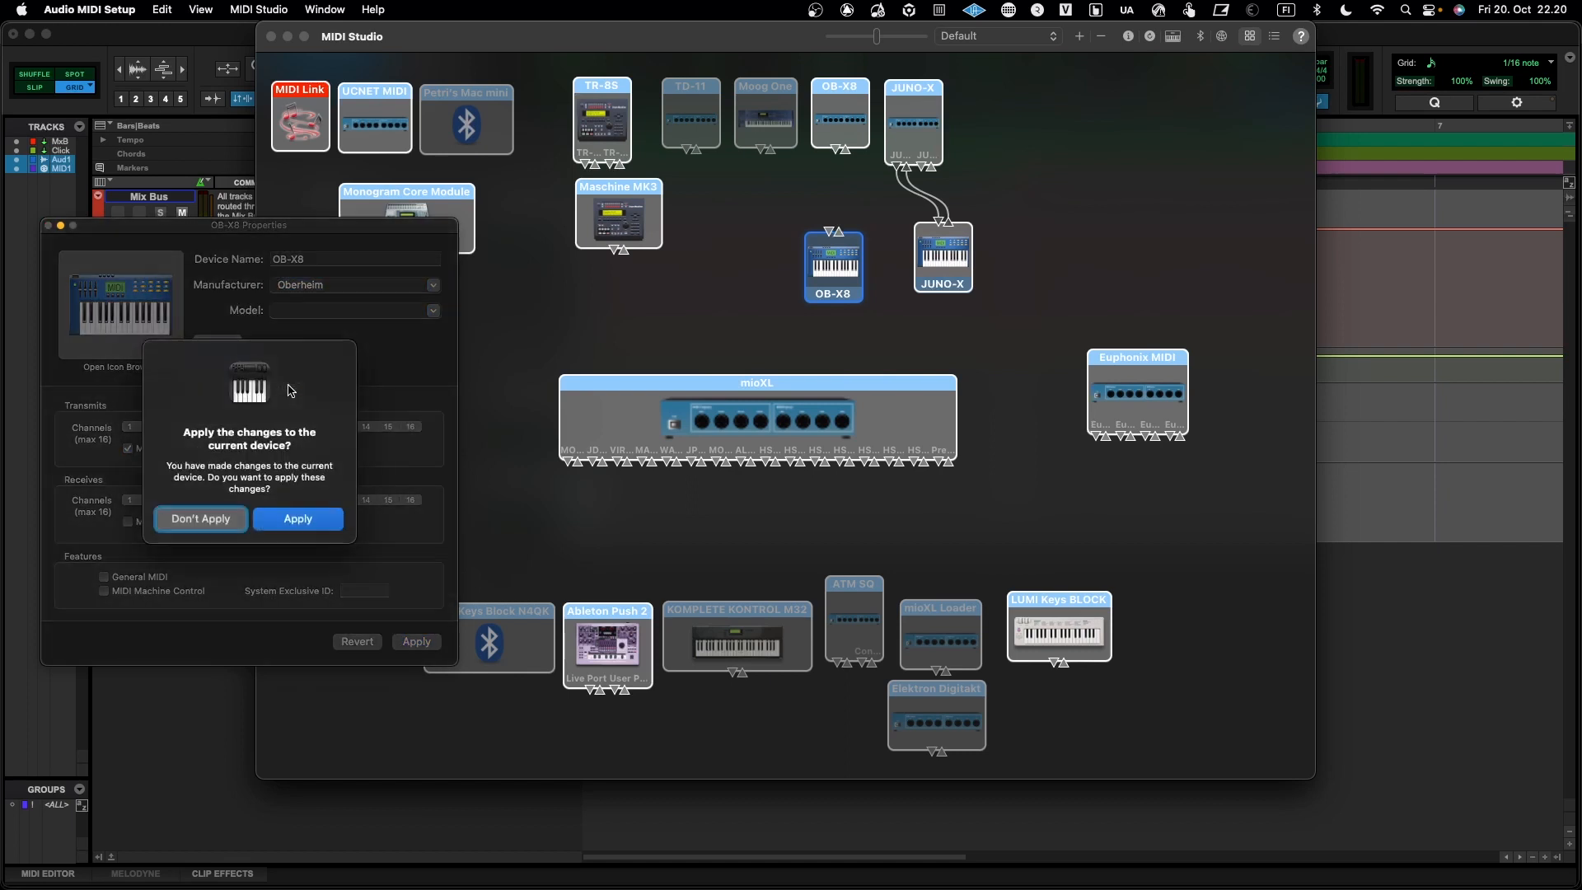
pyautogui.click(285, 526)
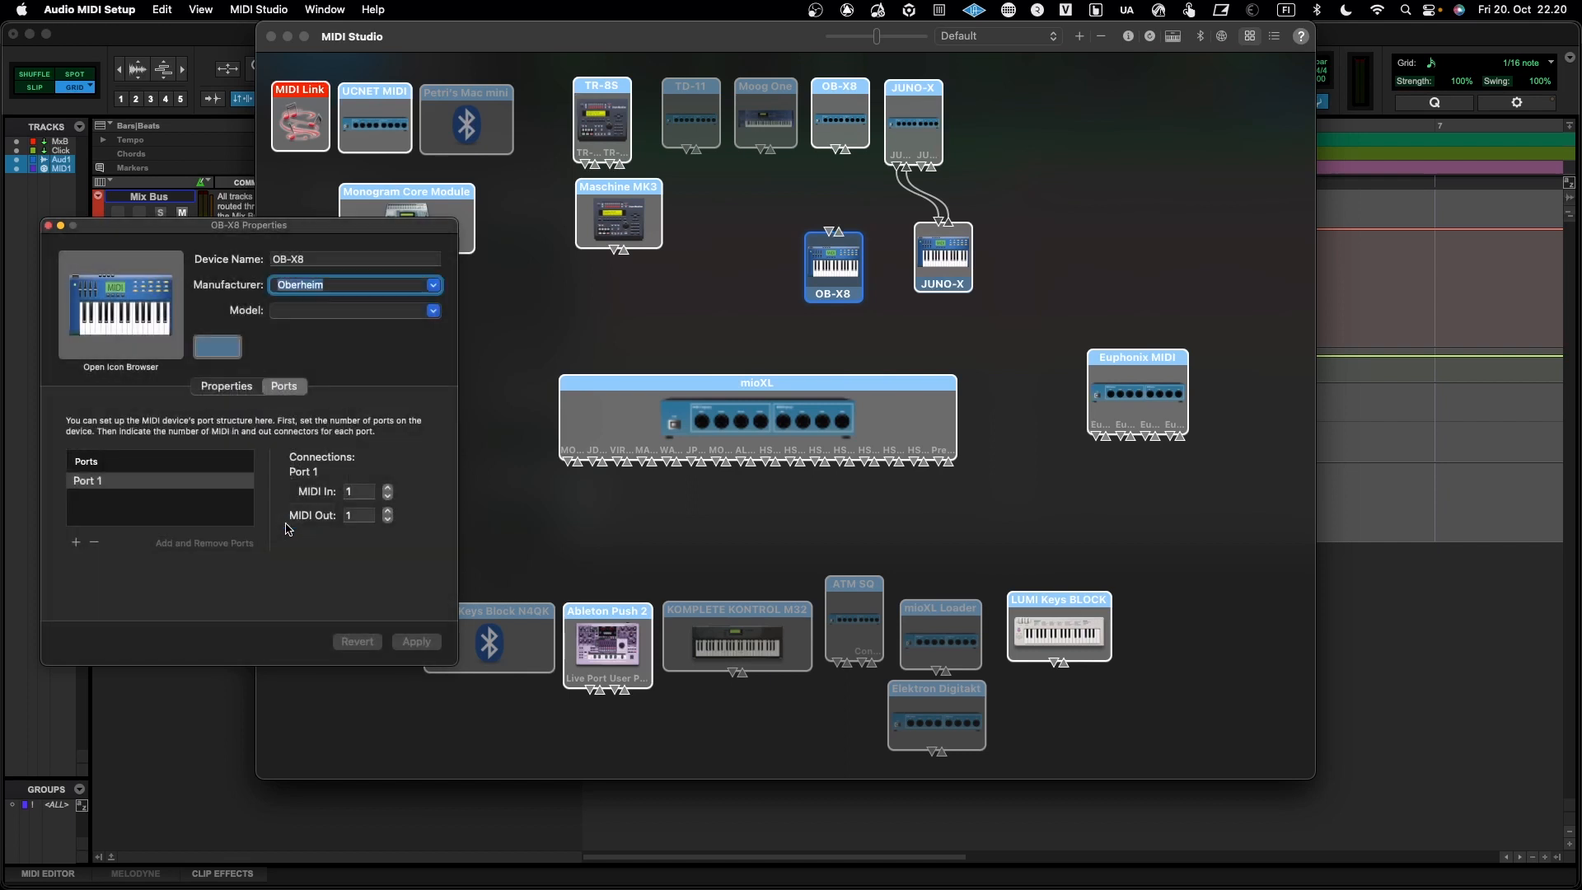
pyautogui.click(226, 389)
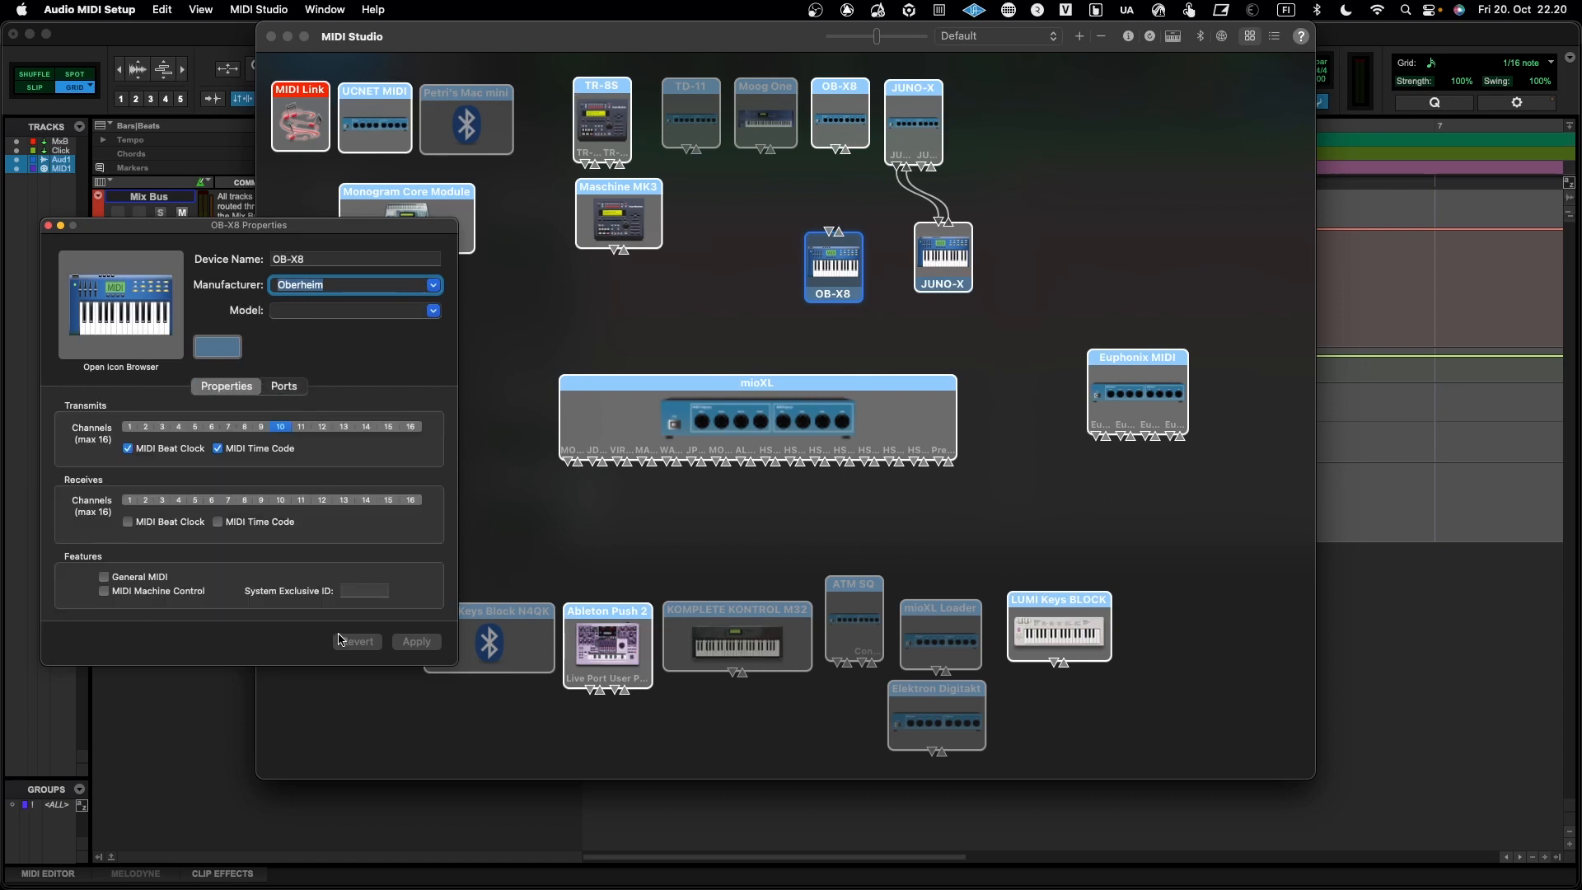
# Step: Connect the external OB-X8 to the upper OB-X8 device in both directions, and shift the mioXL slightly up
pyautogui.click(47, 225)
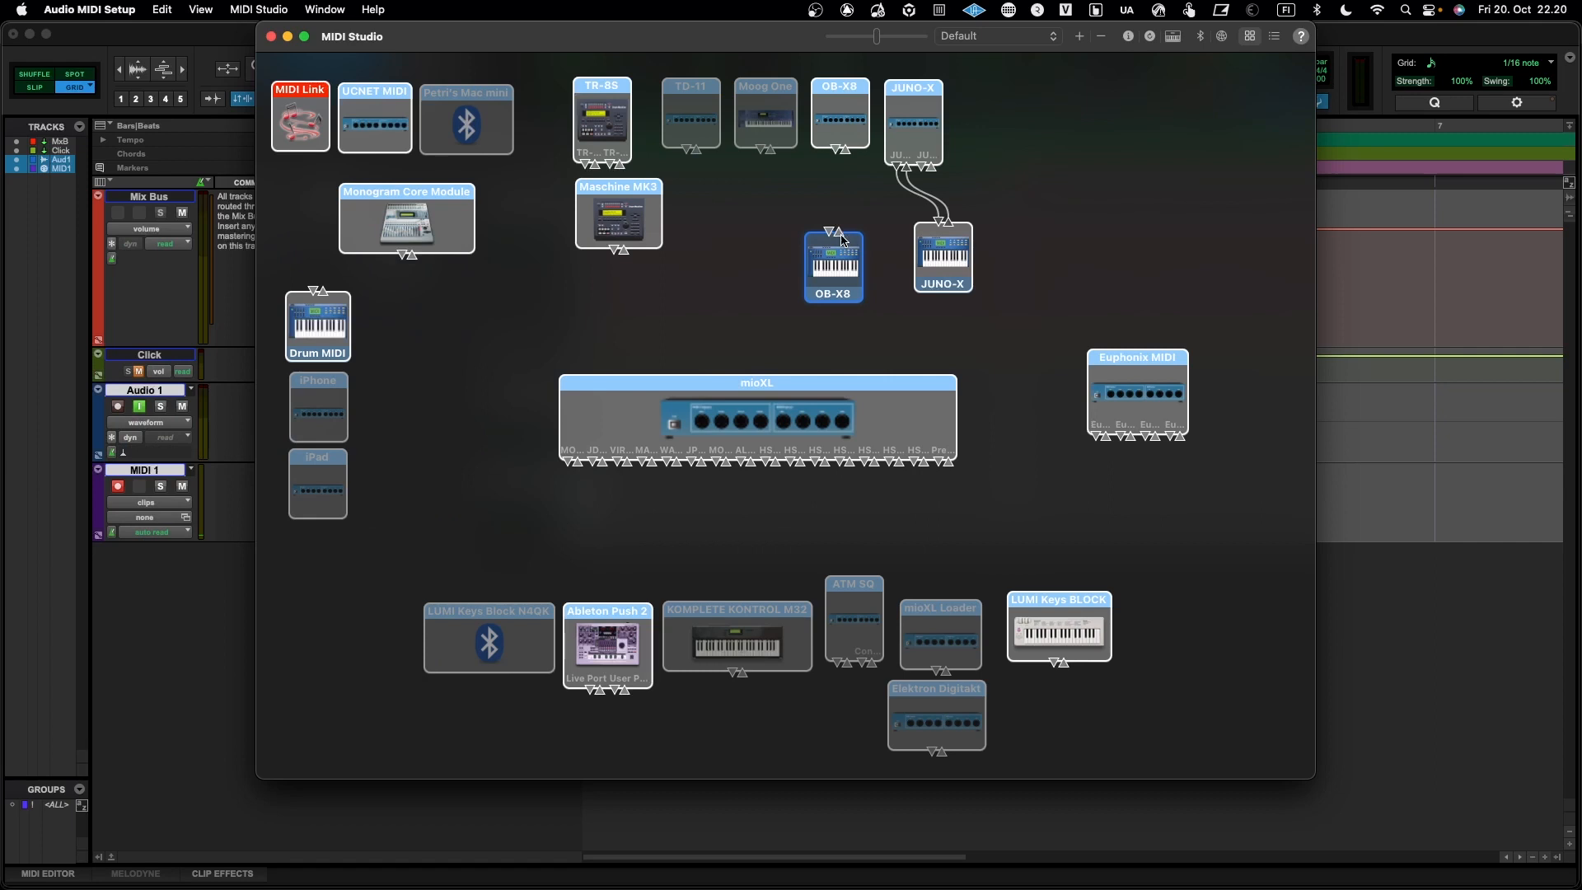
pyautogui.moveTo(838, 231); pyautogui.dragTo(845, 150)
pyautogui.moveTo(835, 233); pyautogui.dragTo(846, 154)
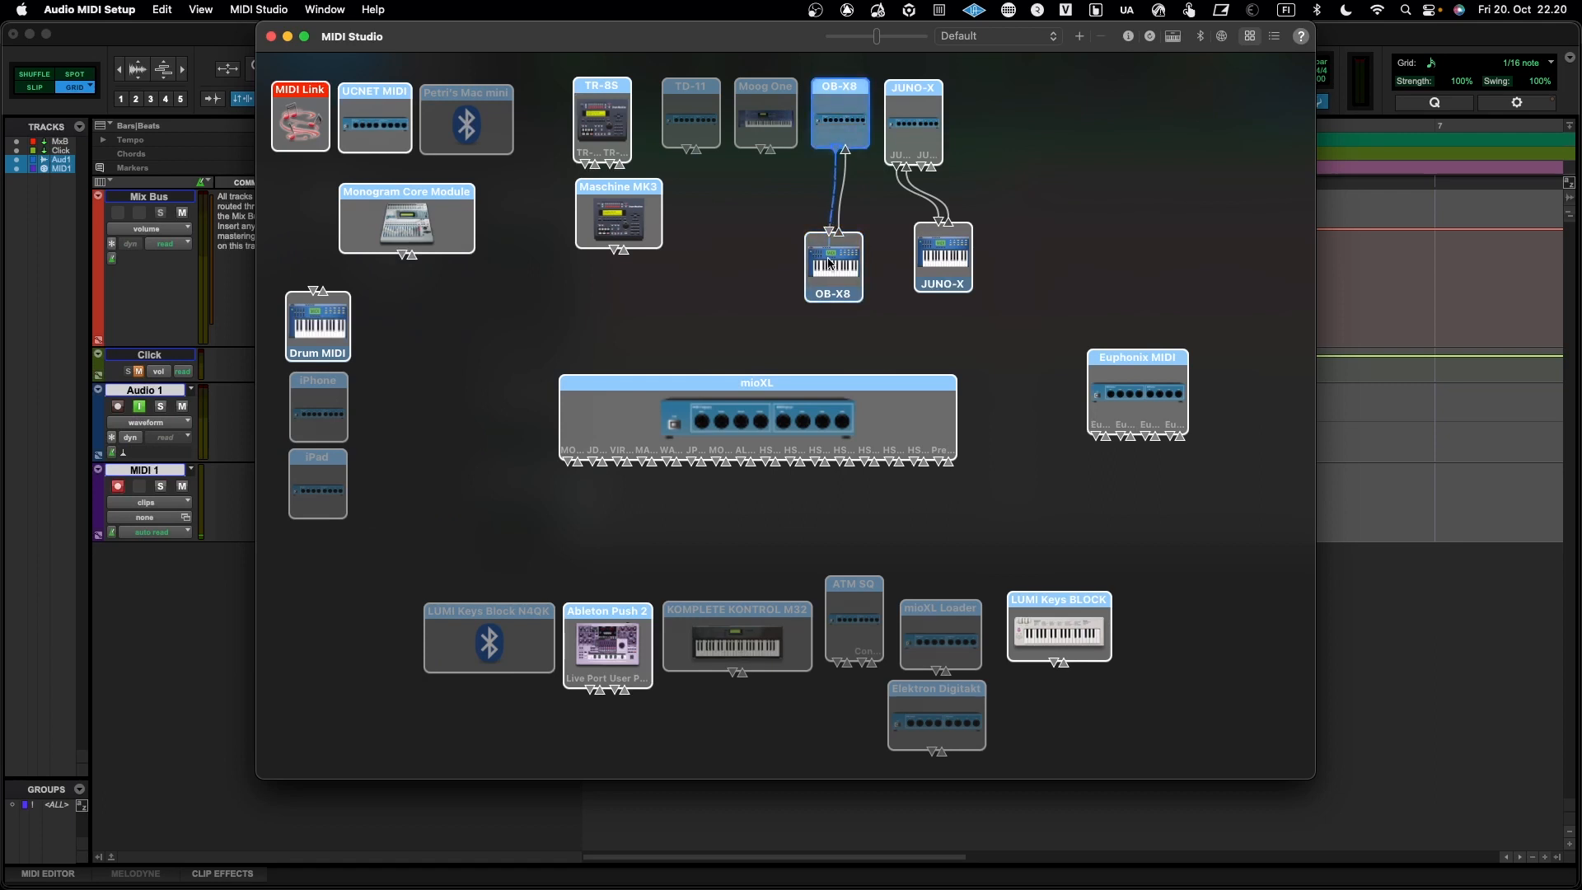
pyautogui.moveTo(834, 152); pyautogui.dragTo(830, 233)
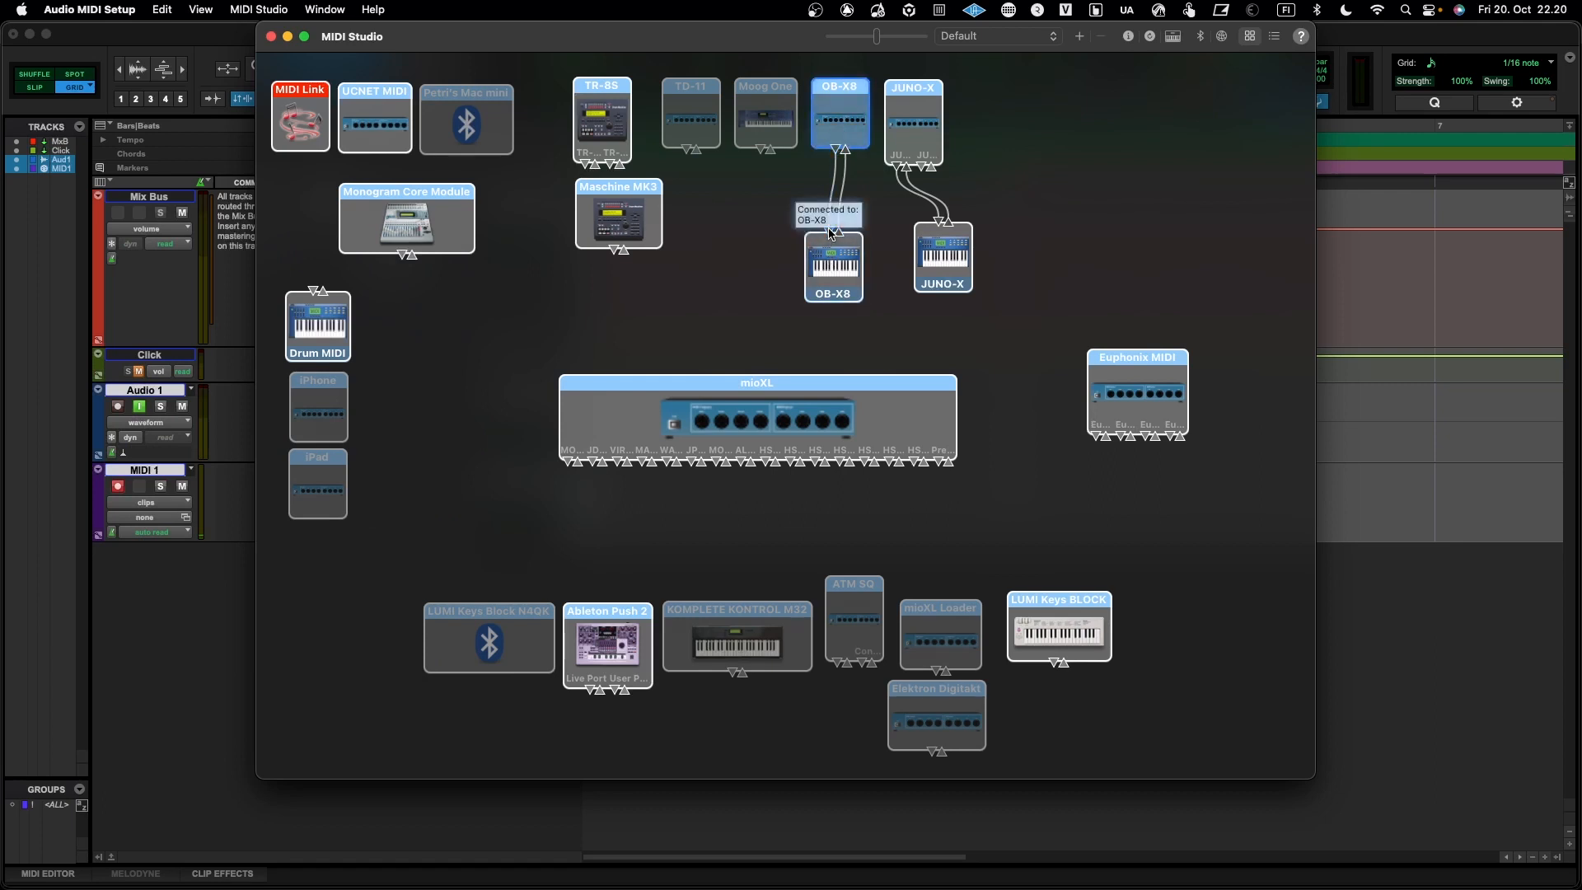
pyautogui.moveTo(829, 289); pyautogui.dragTo(832, 280)
pyautogui.moveTo(799, 384); pyautogui.dragTo(769, 346)
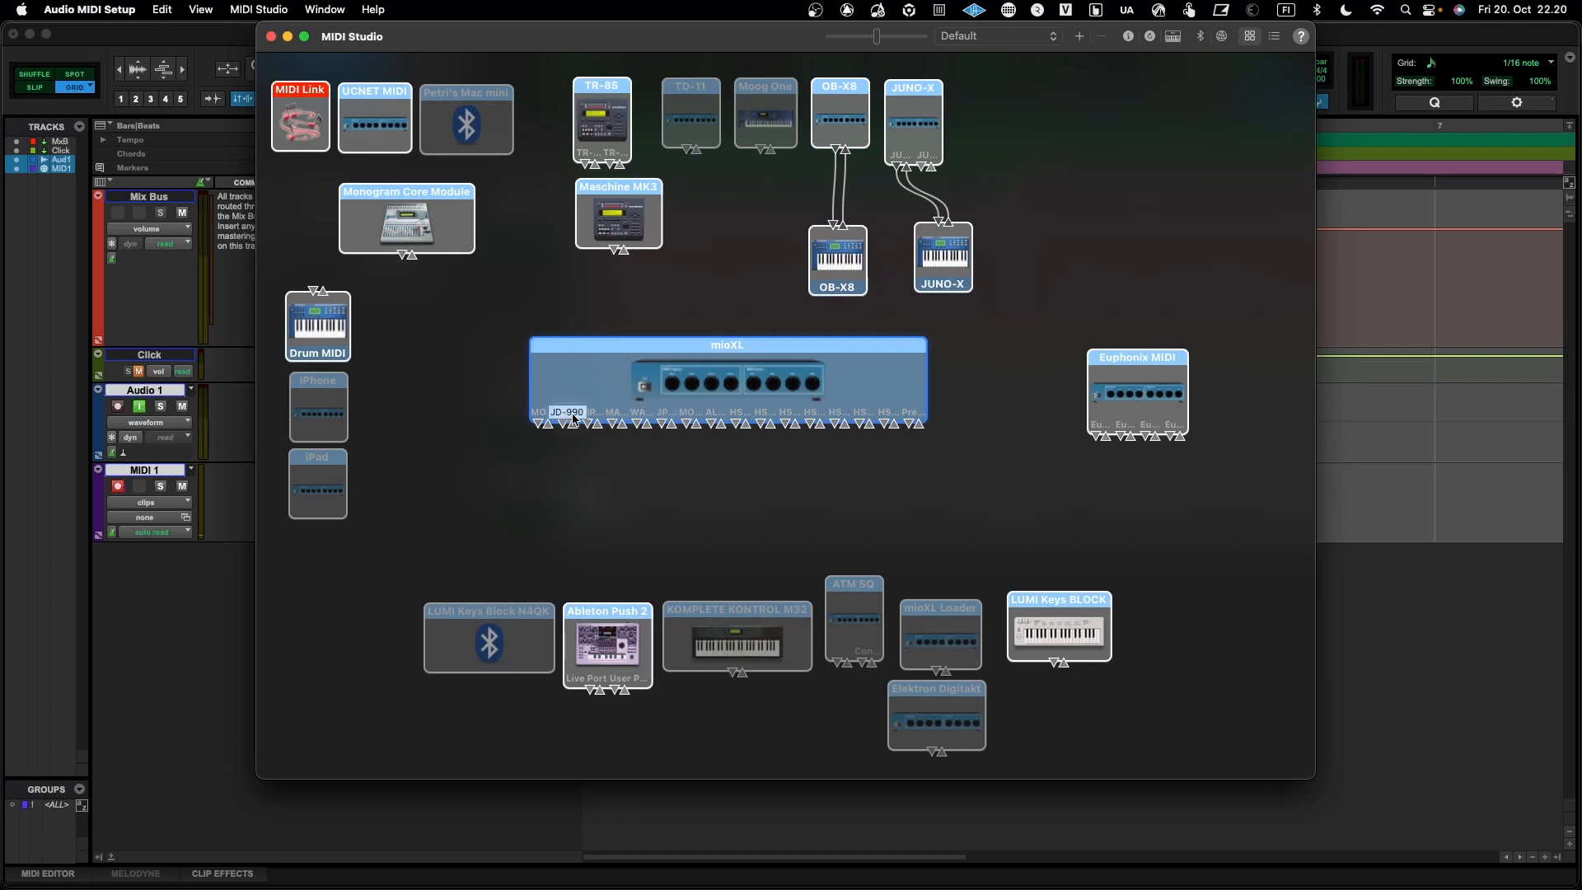
# Step: Add an external device below the mioXL named JD-990 with manufacturer Roland, and connect it to the mioXL's JD-990 port
pyautogui.click(1080, 38)
pyautogui.moveTo(923, 267); pyautogui.dragTo(639, 524)
pyautogui.doubleClick(639, 524)
pyautogui.write('JD-990')
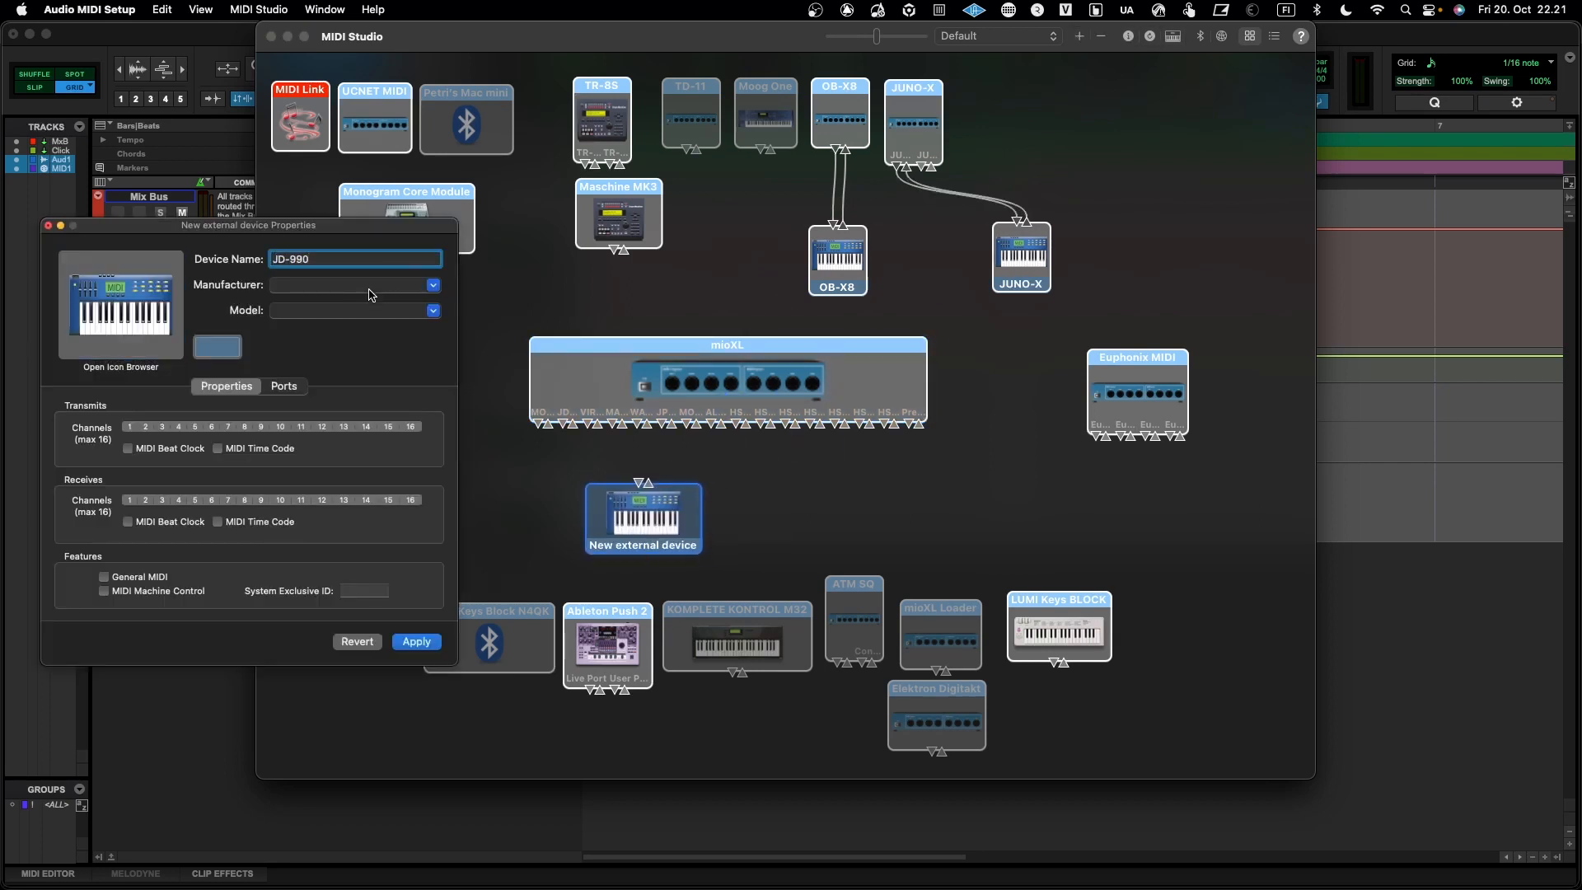
pyautogui.click(369, 287)
pyautogui.write('Roland')
pyautogui.press('Return')
pyautogui.click(48, 225)
pyautogui.moveTo(623, 494); pyautogui.dragTo(568, 424)
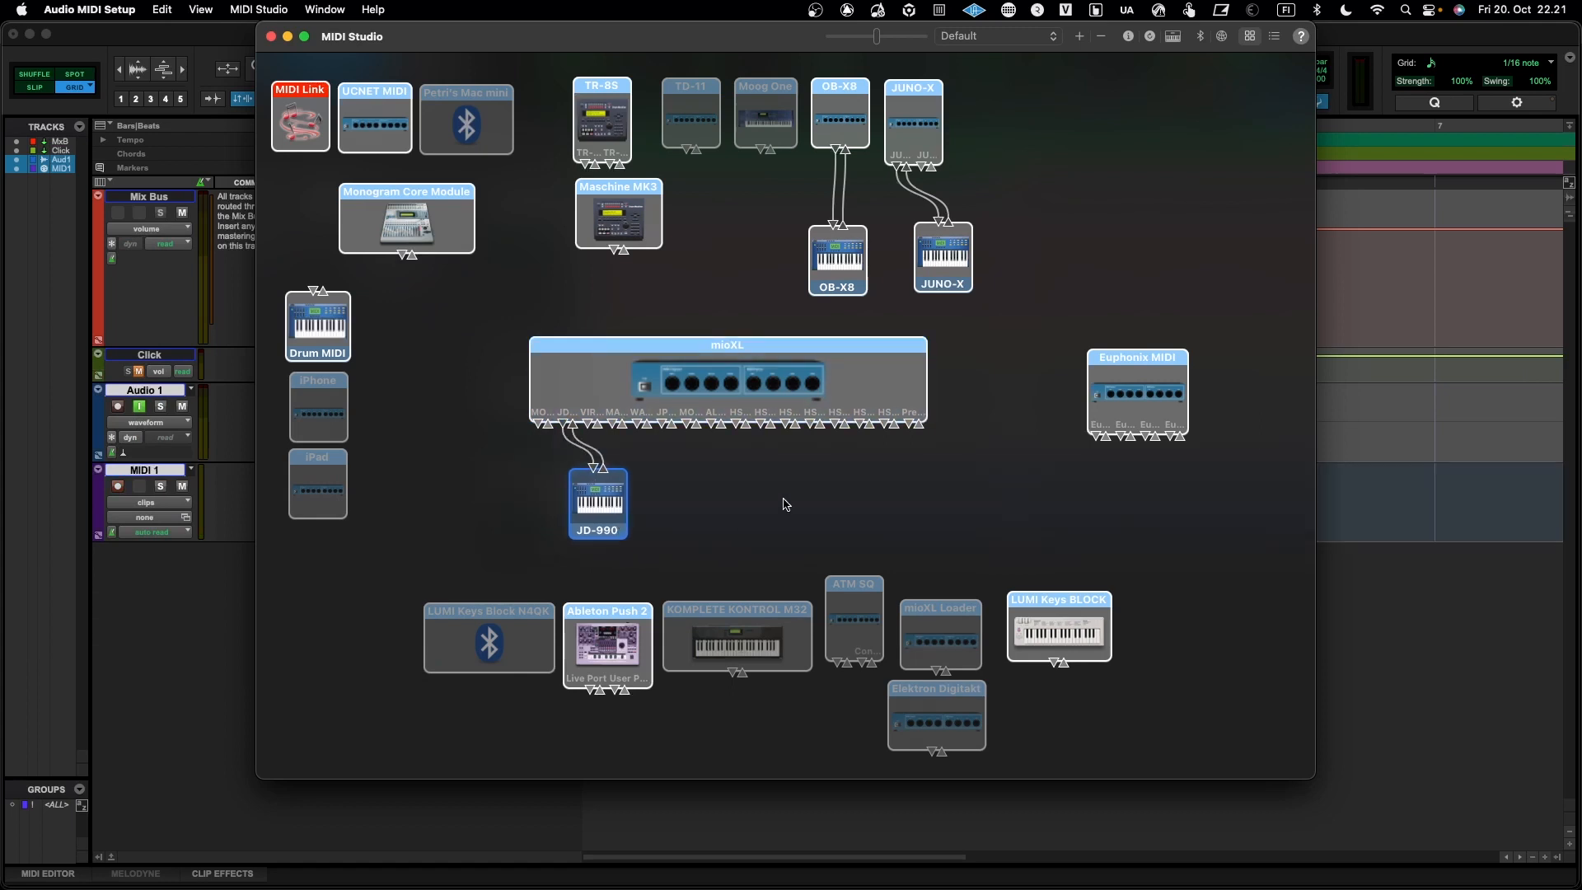
# Step: Clear space by moving the Maschine MK3 beyond the JUNO-X, and add an external device named TR-8S with manufacturer Roland
pyautogui.moveTo(643, 191); pyautogui.dragTo(1088, 98)
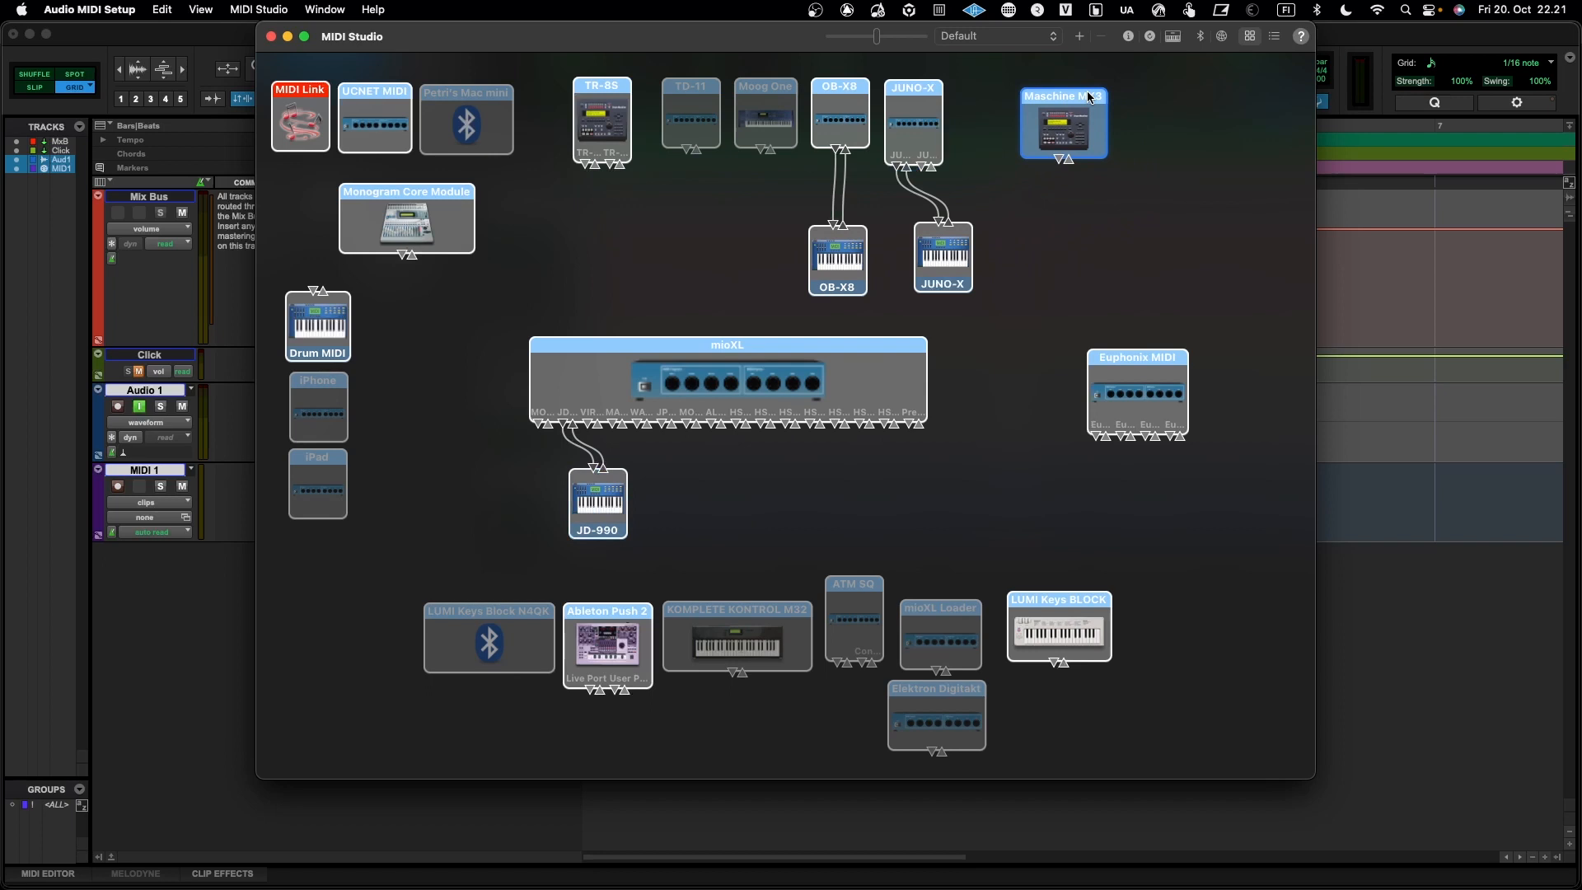
pyautogui.moveTo(603, 89); pyautogui.dragTo(609, 92)
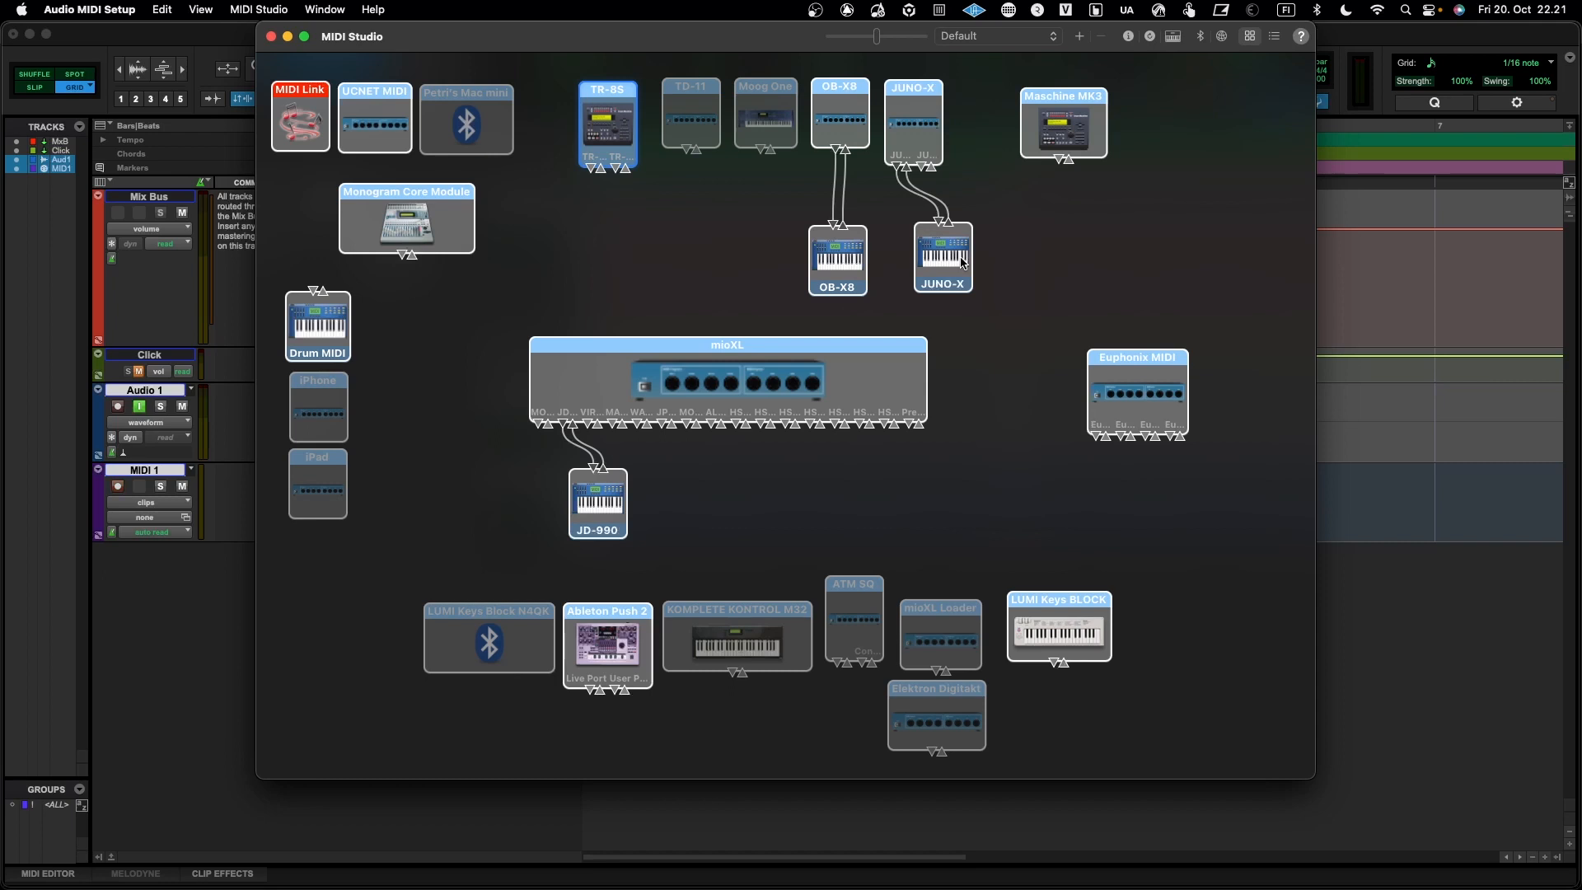
pyautogui.click(1079, 37)
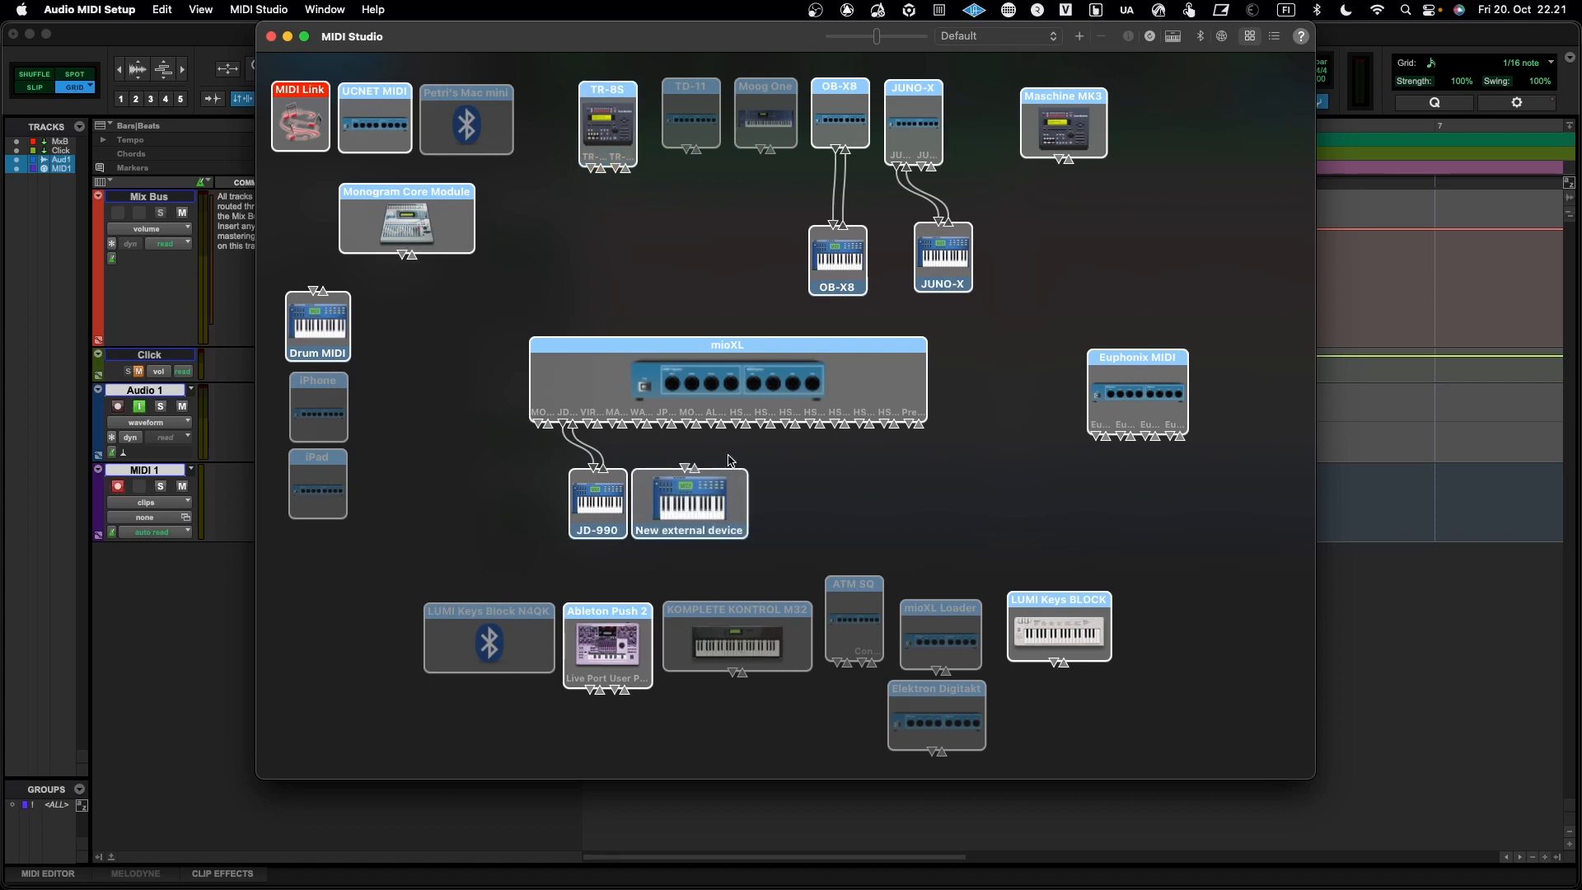
pyautogui.doubleClick(689, 502)
pyautogui.tripleClick(387, 253)
pyautogui.write('TR-8S')
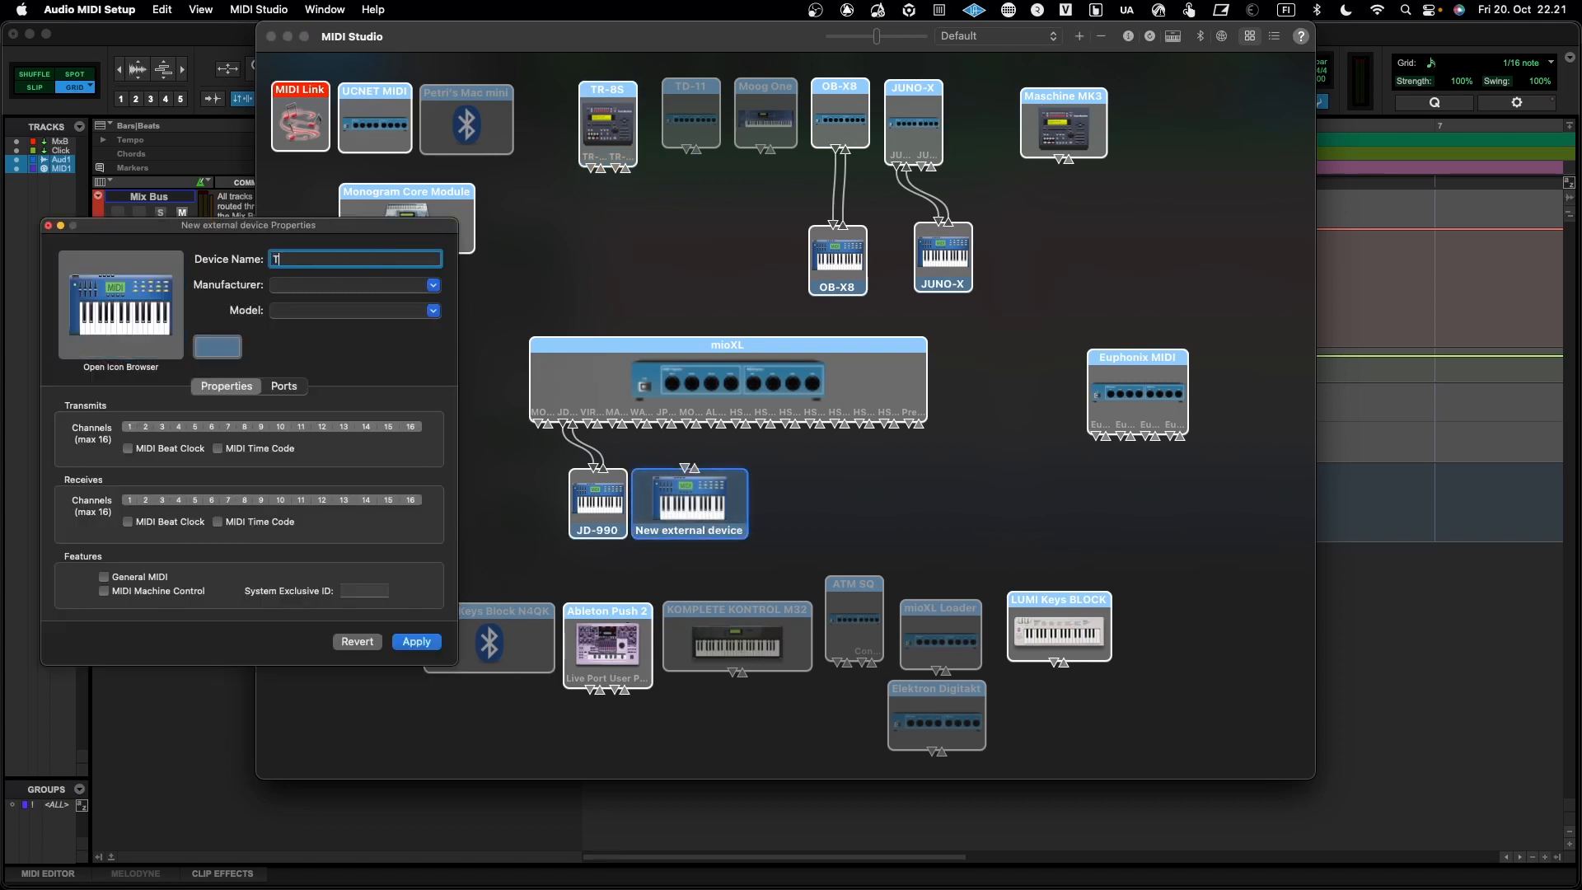
pyautogui.press('Tab')
pyautogui.write('Roland')
pyautogui.press('Return')
# Step: Connect the external TR-8S to the upper TR-8S device, level the external OB-X8 with it, and close MIDI Studio
pyautogui.moveTo(663, 506); pyautogui.dragTo(589, 164)
pyautogui.moveTo(602, 263); pyautogui.dragTo(638, 263)
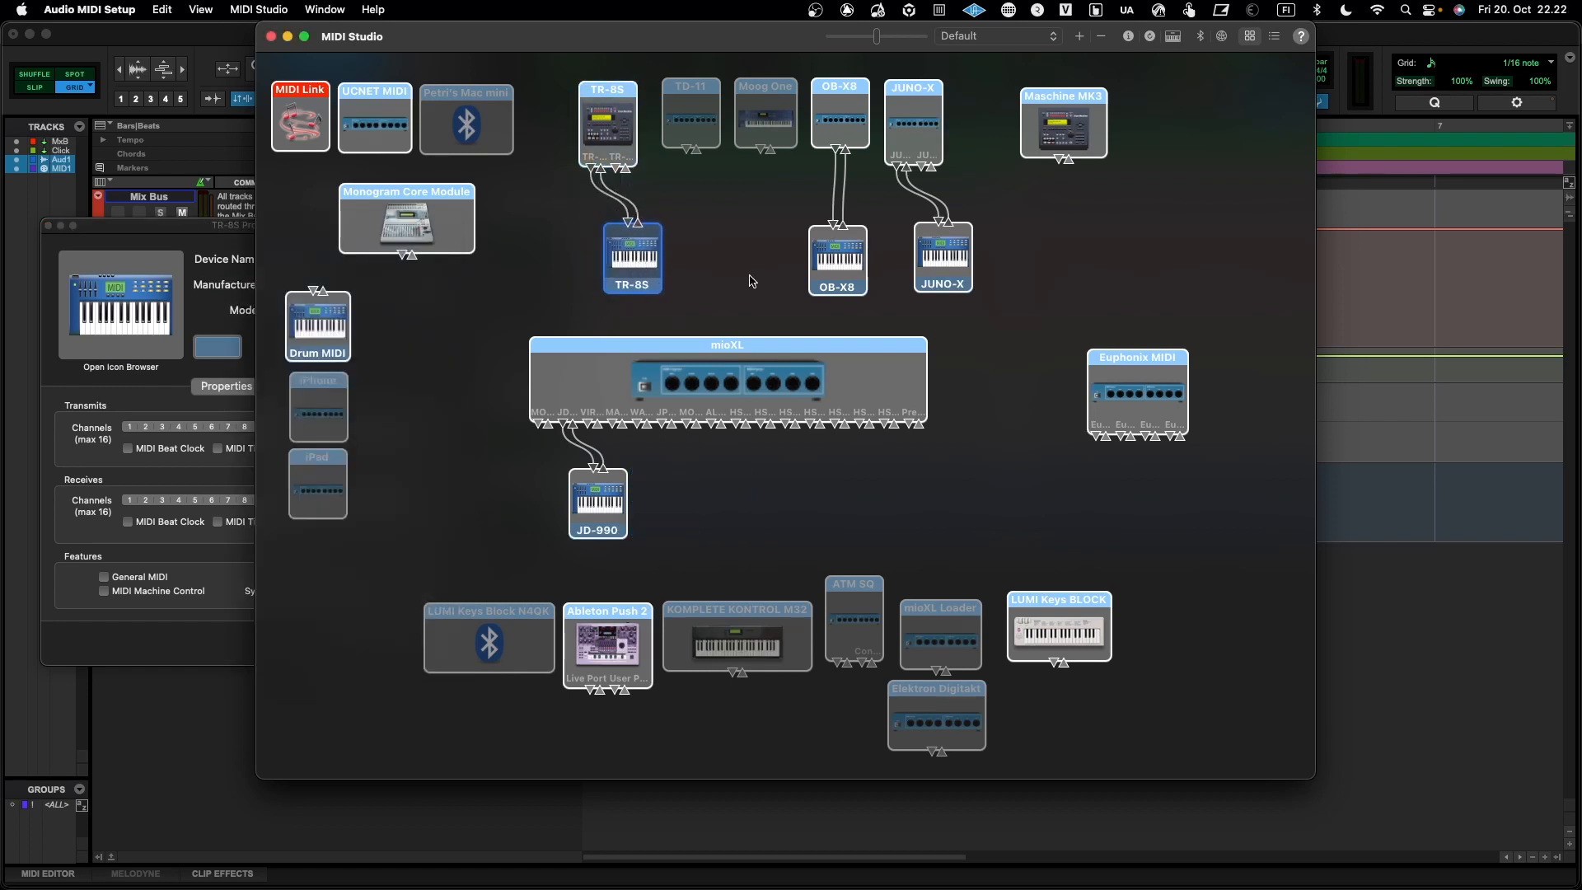
pyautogui.moveTo(841, 269); pyautogui.dragTo(839, 267)
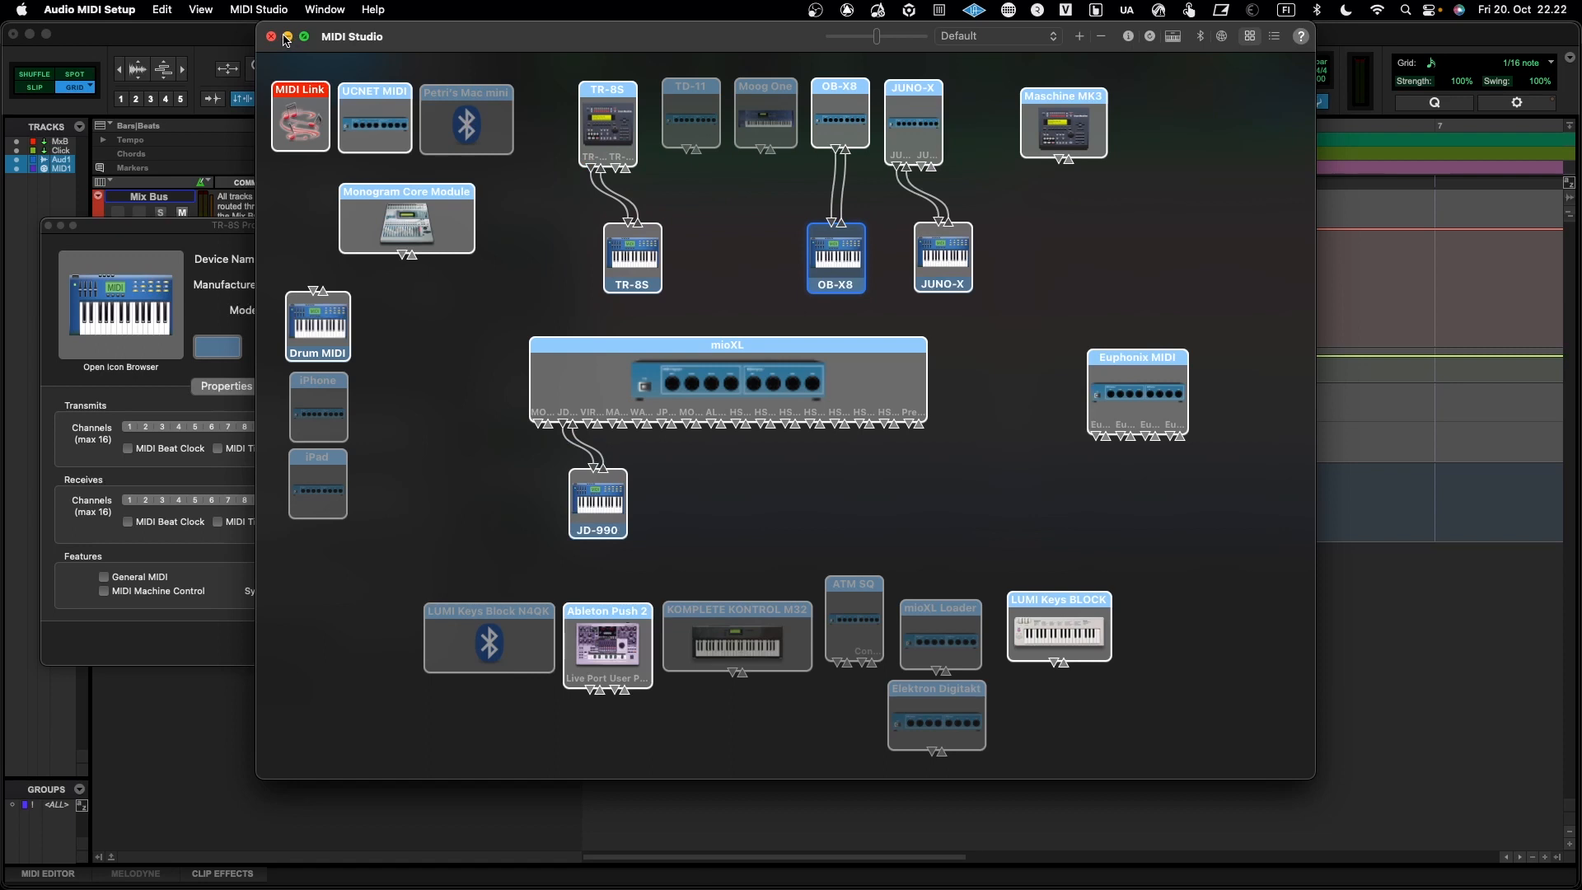
pyautogui.click(173, 245)
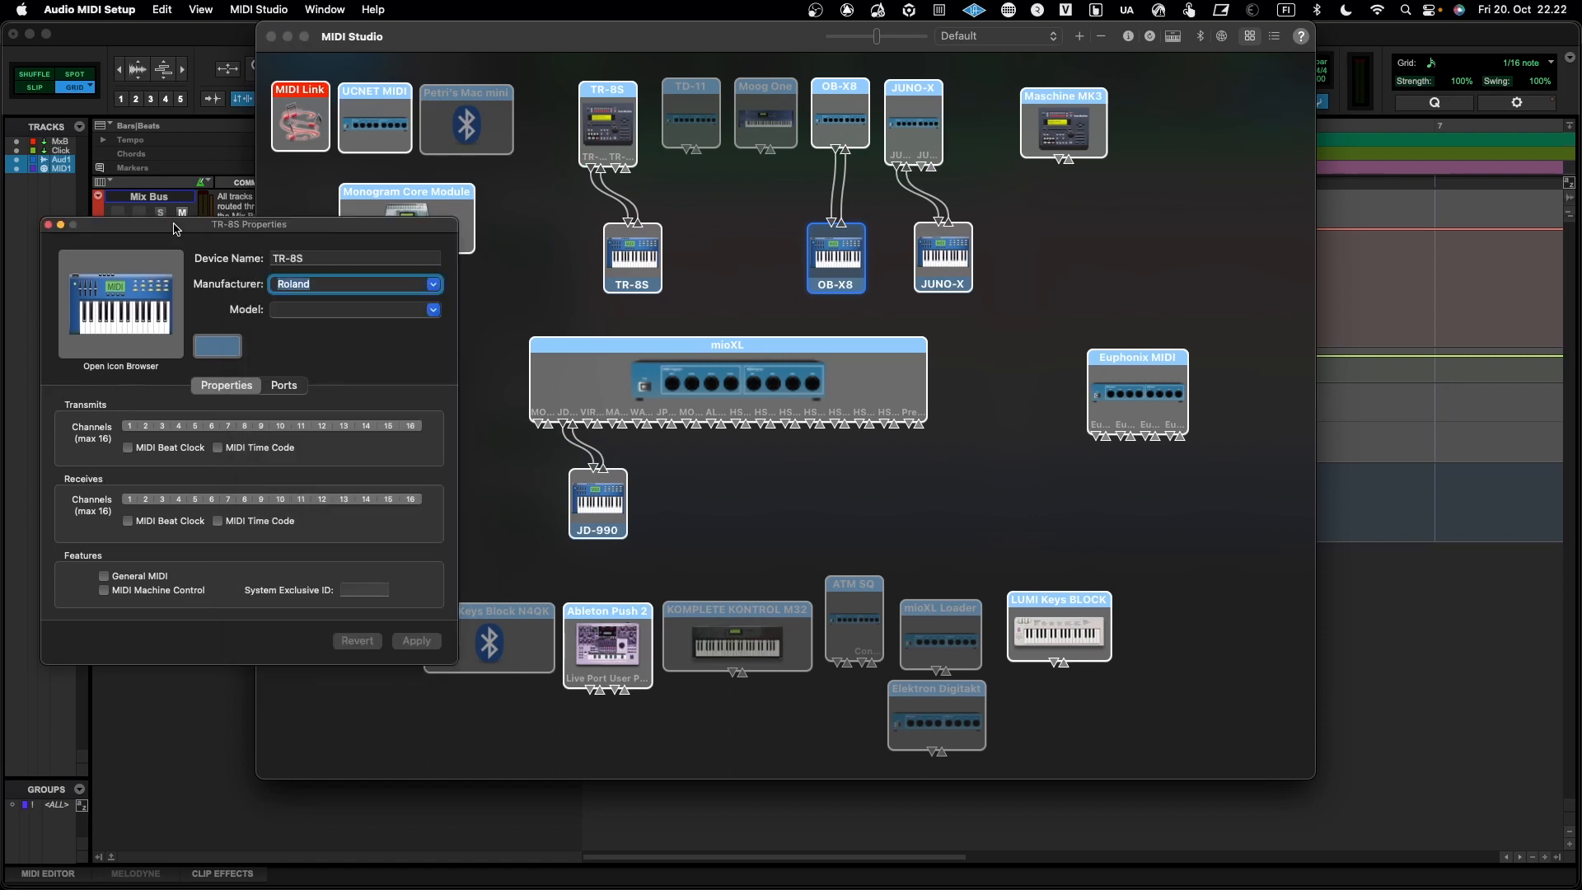
pyautogui.click(48, 226)
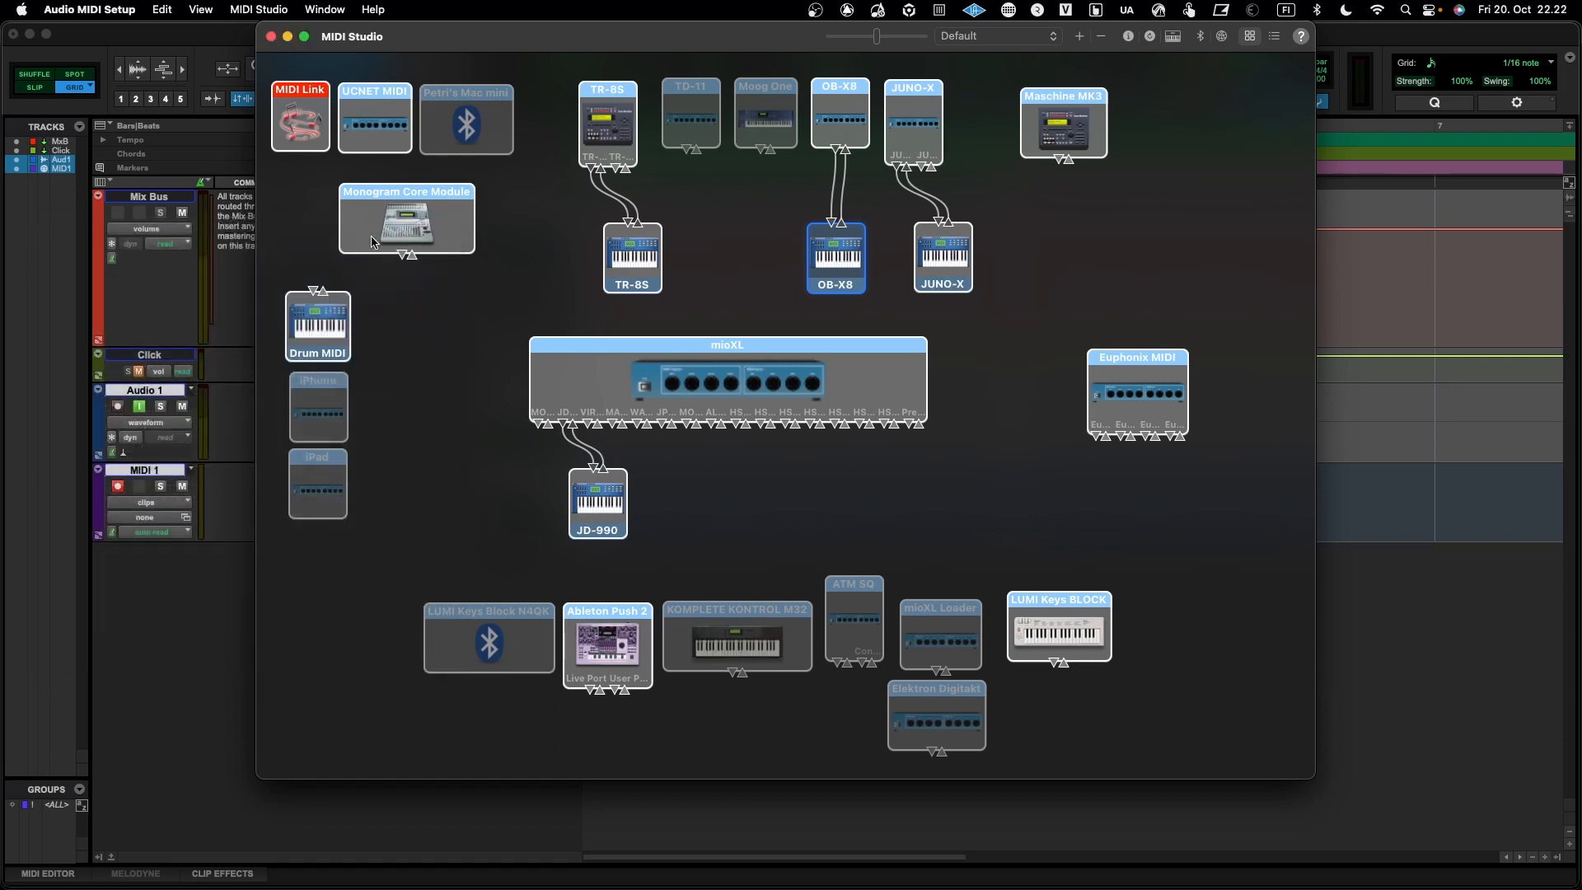
pyautogui.click(478, 297)
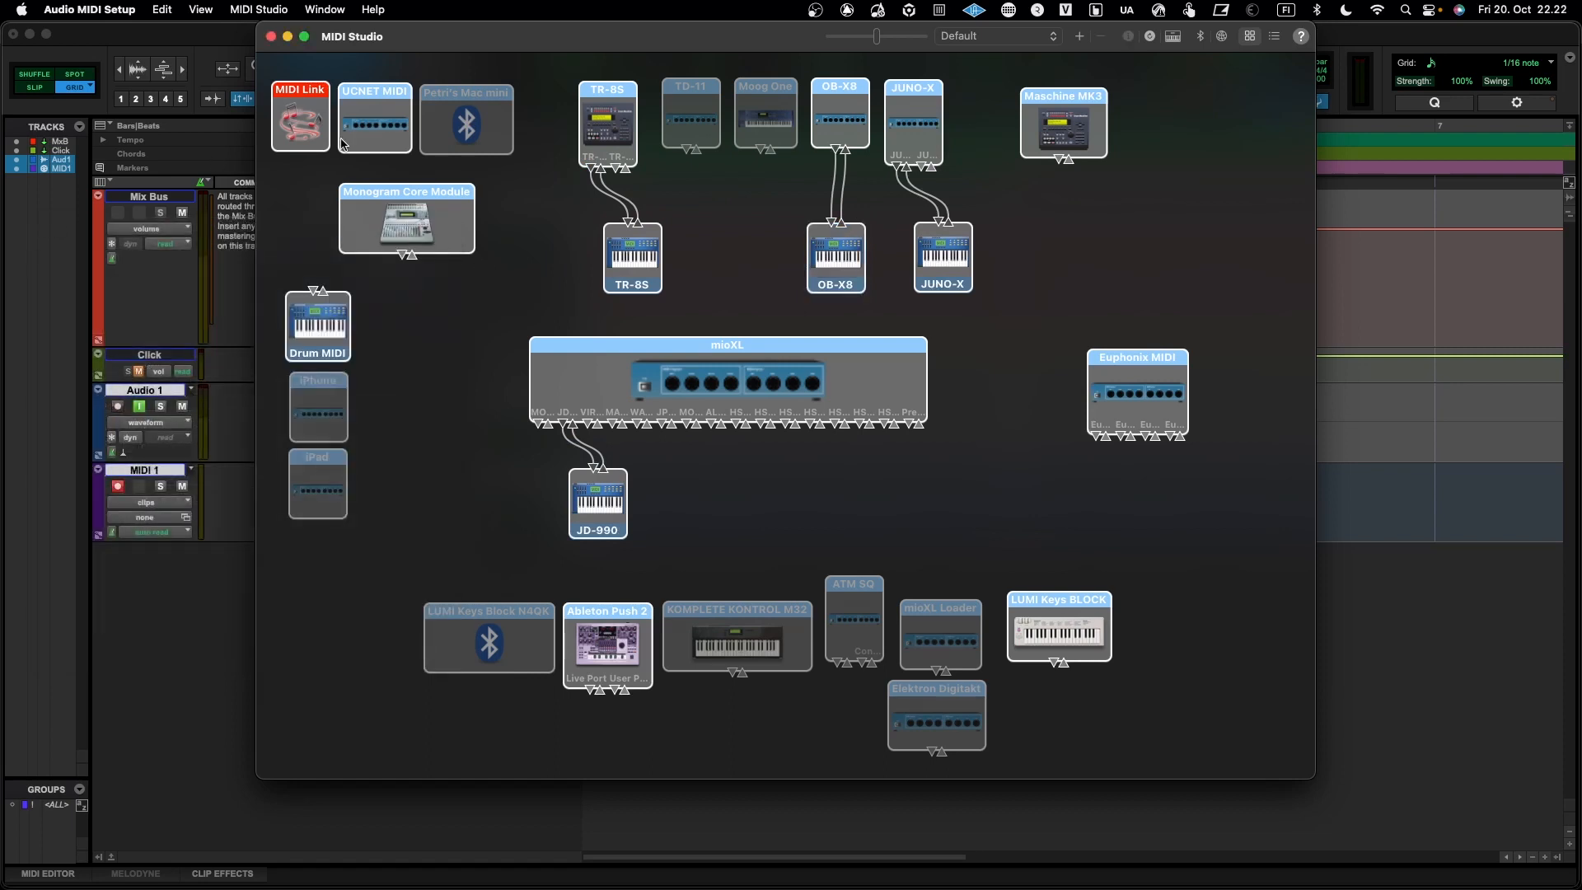
pyautogui.click(272, 38)
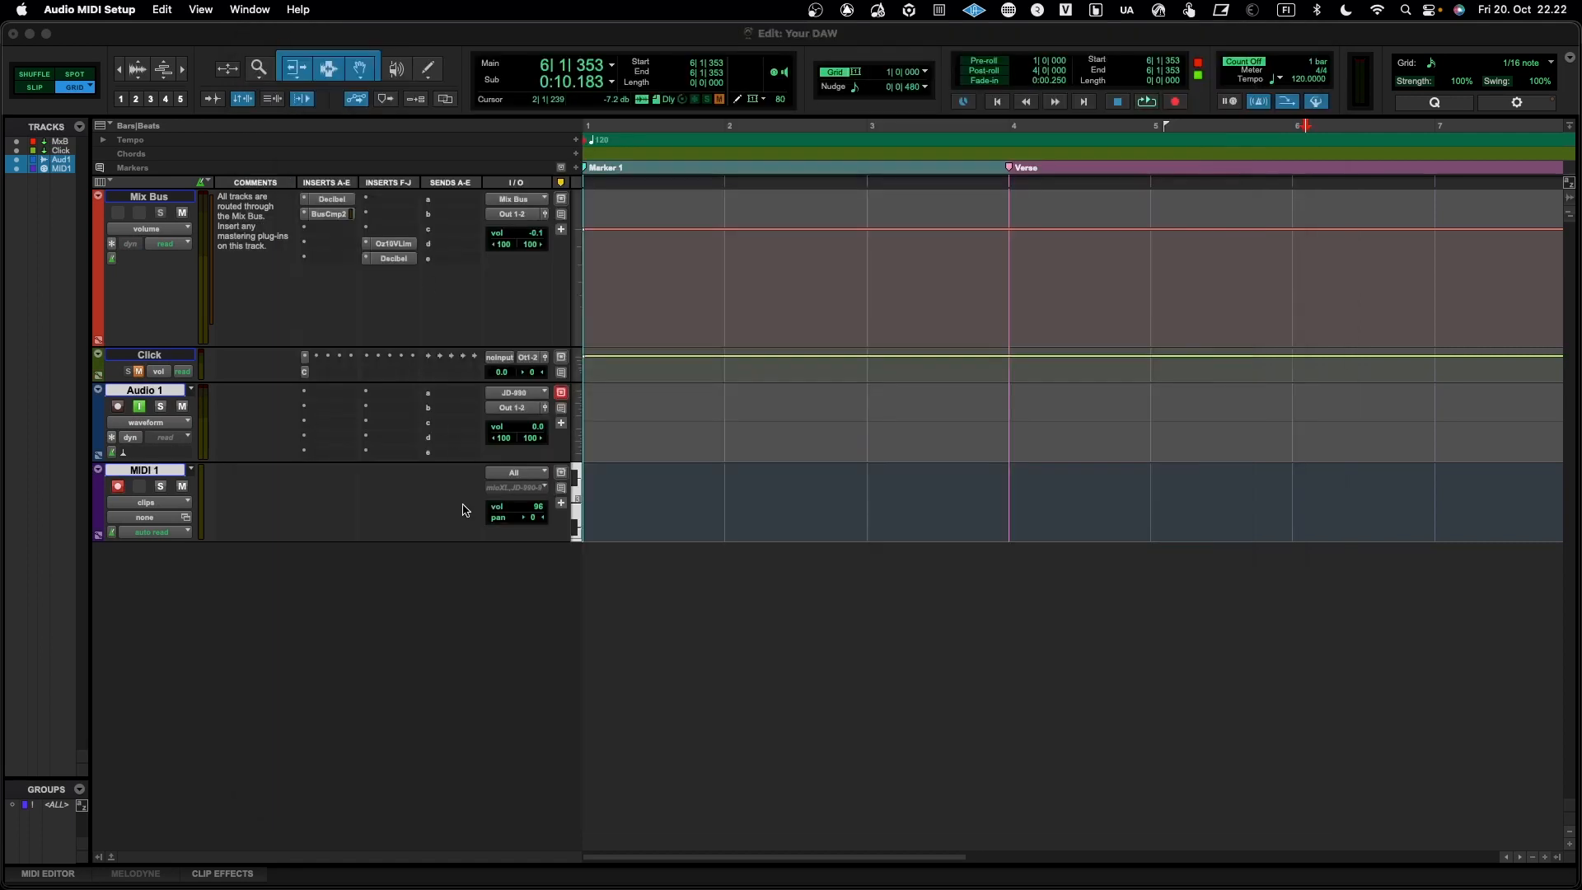
# Step: Try the MIDI 1 track's output on JD-990 channel 9, and switch it to JUNO-X channel 1
pyautogui.click(517, 487)
pyautogui.moveTo(534, 525)
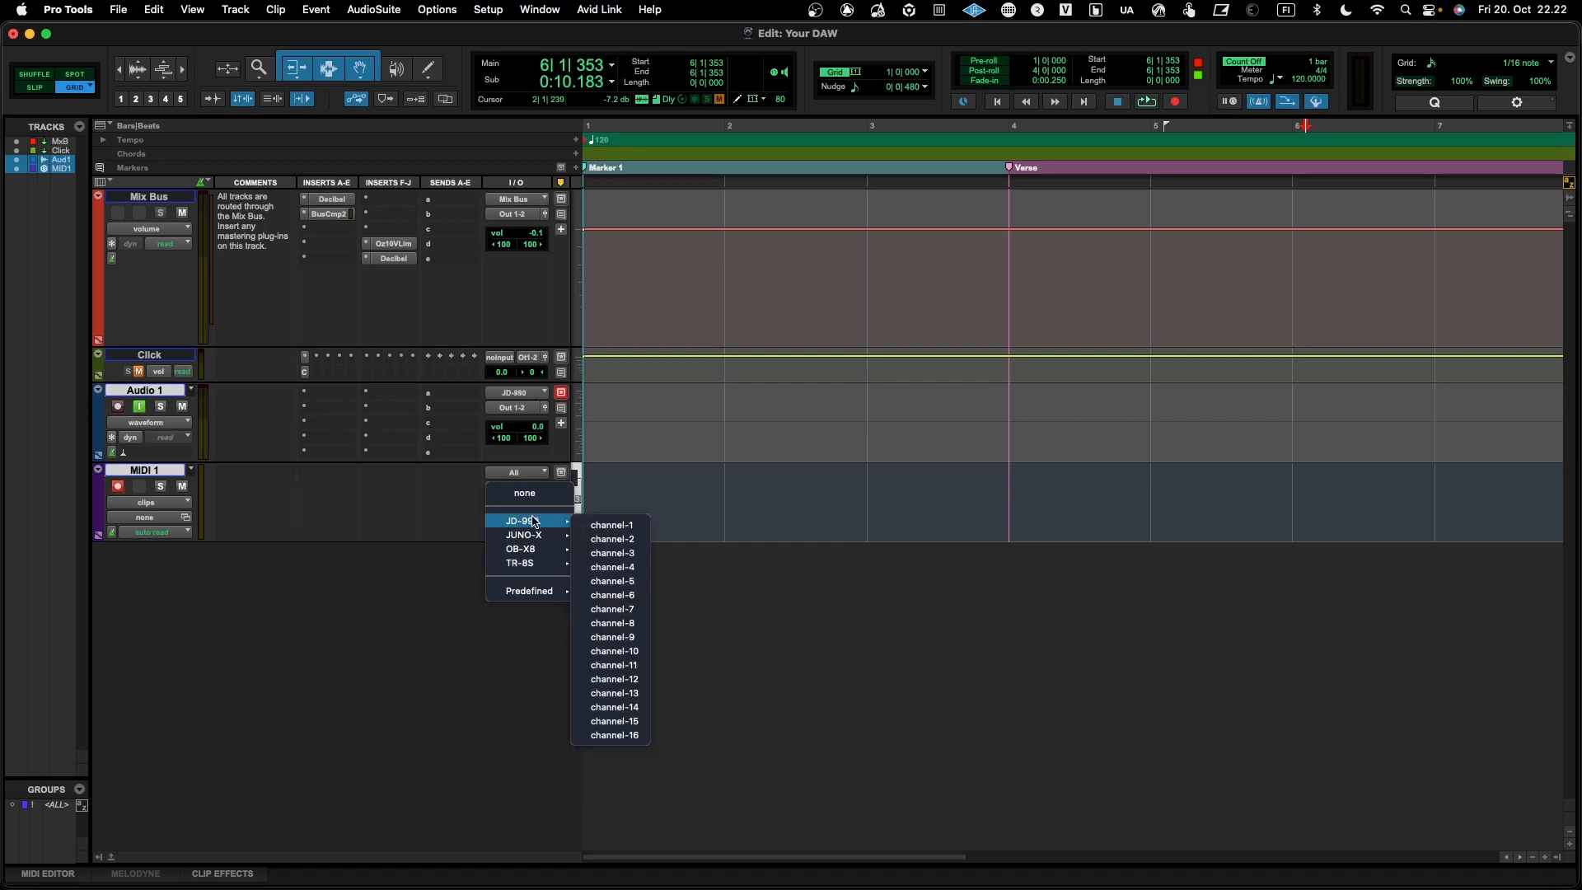
pyautogui.click(600, 637)
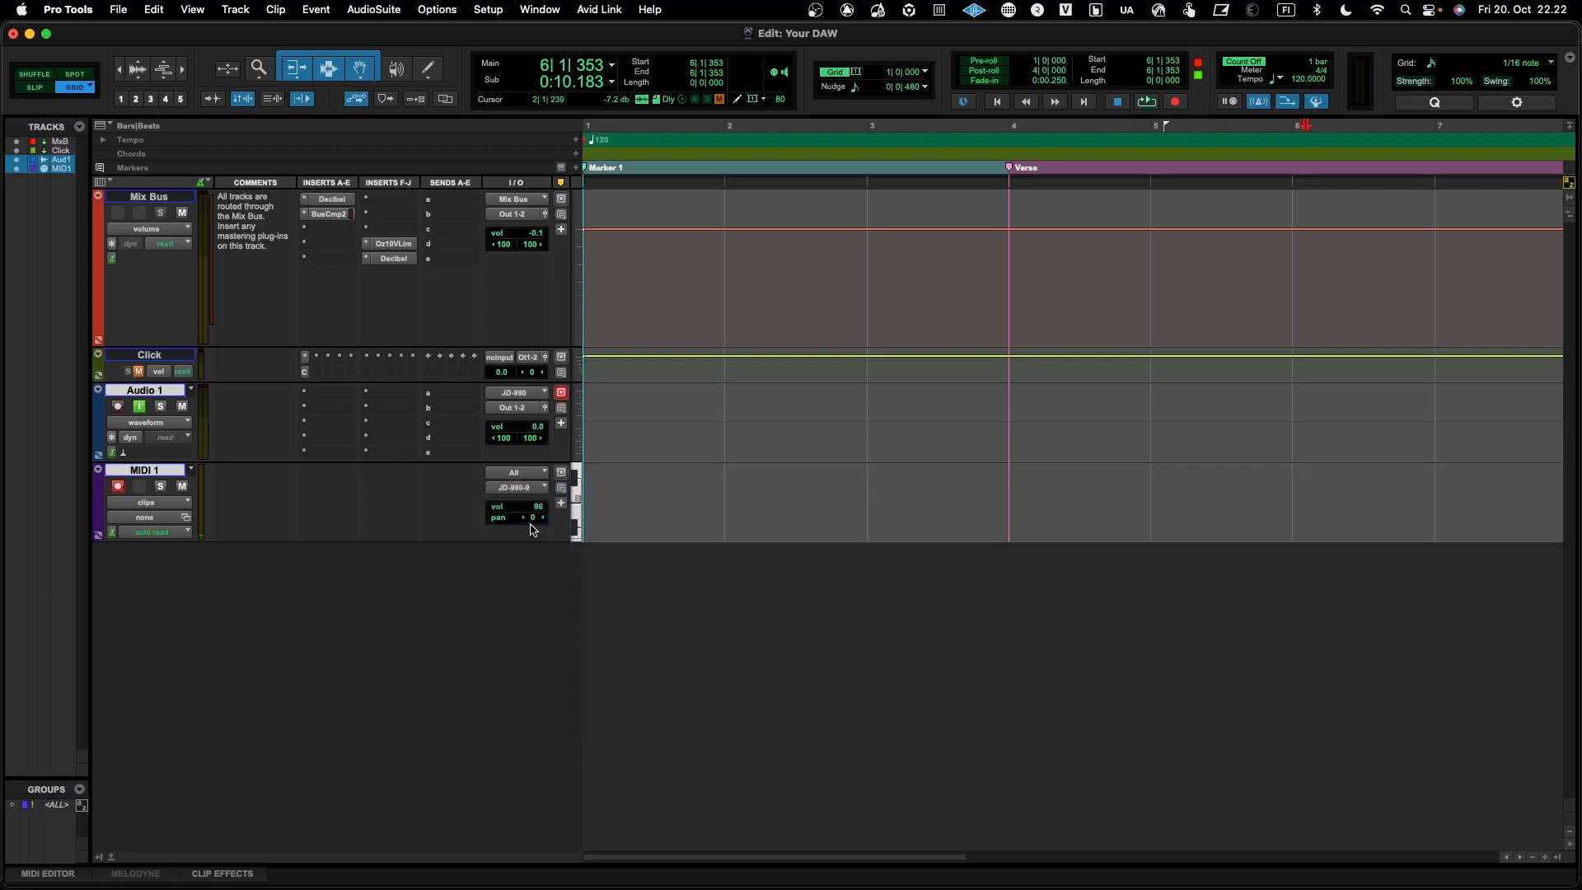
pyautogui.click(533, 487)
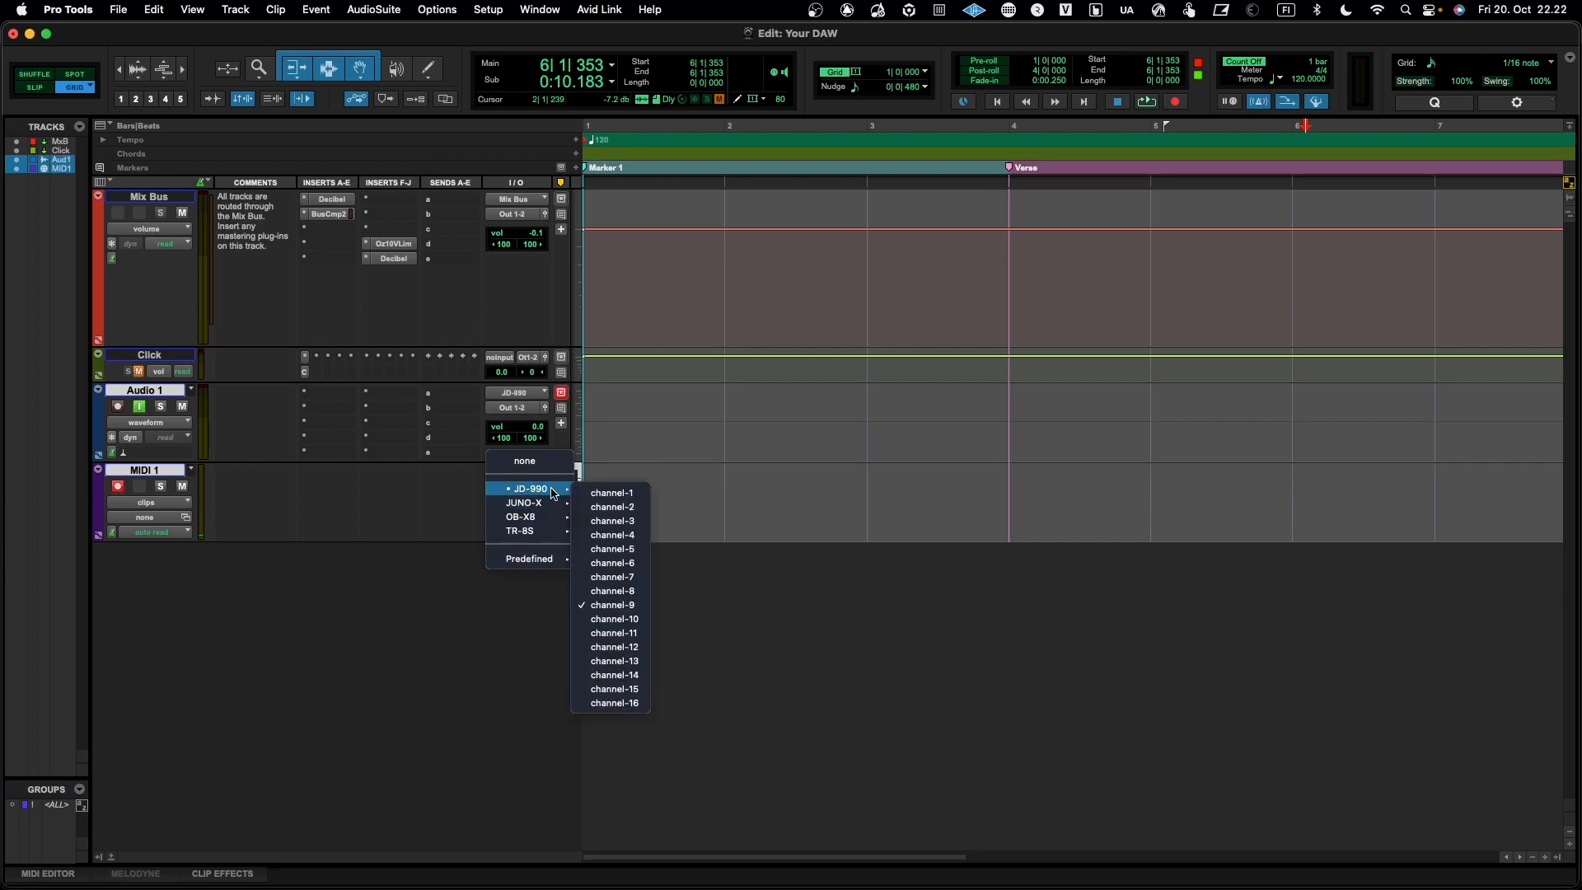
pyautogui.click(460, 495)
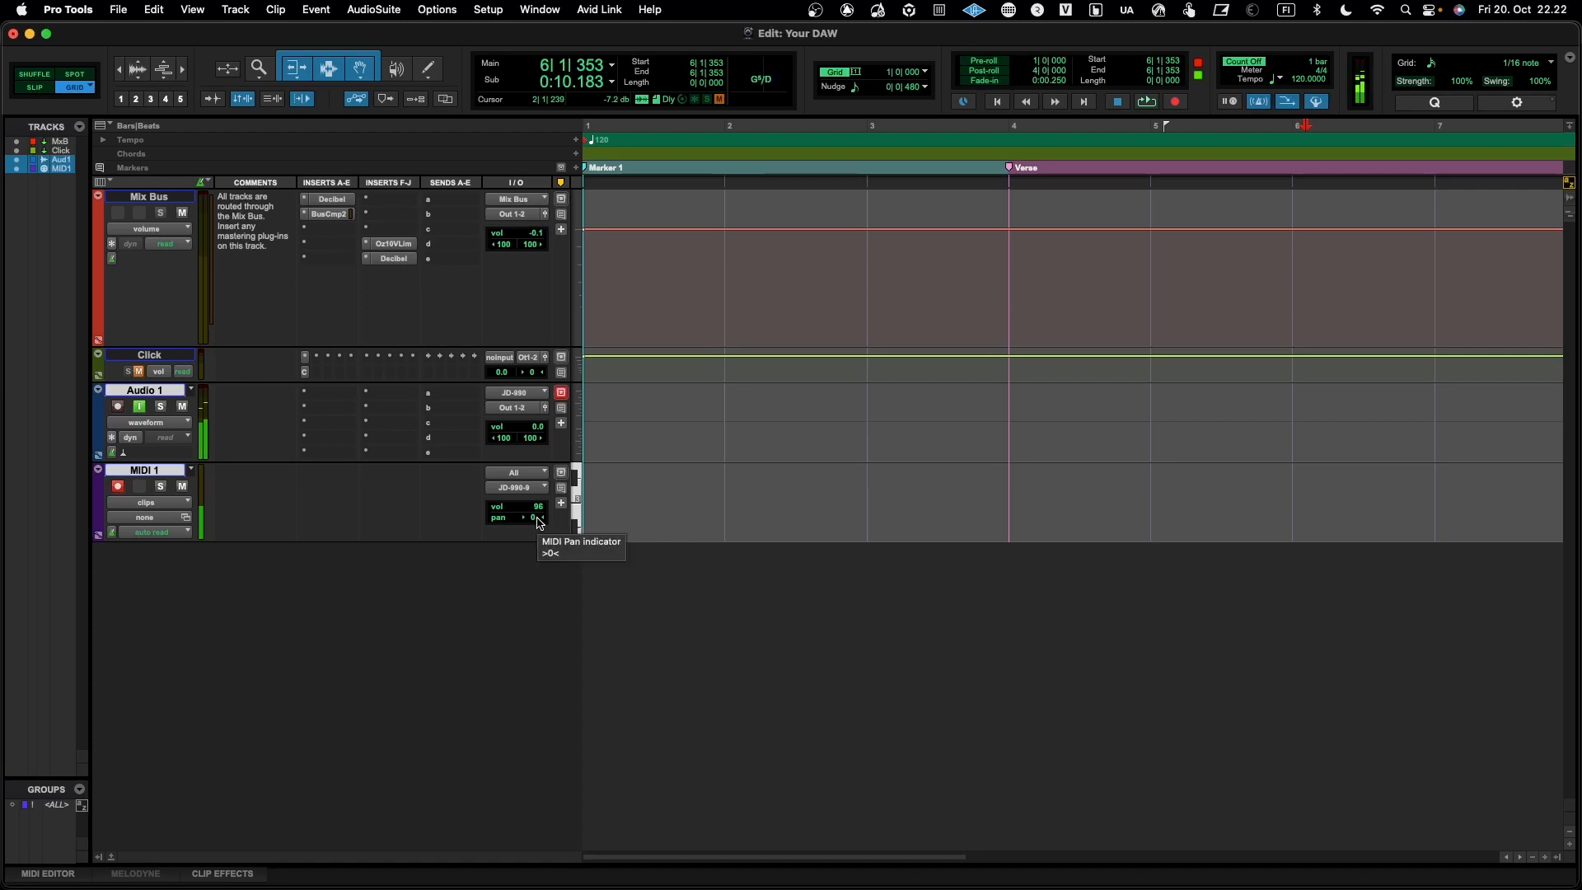
pyautogui.click(527, 487)
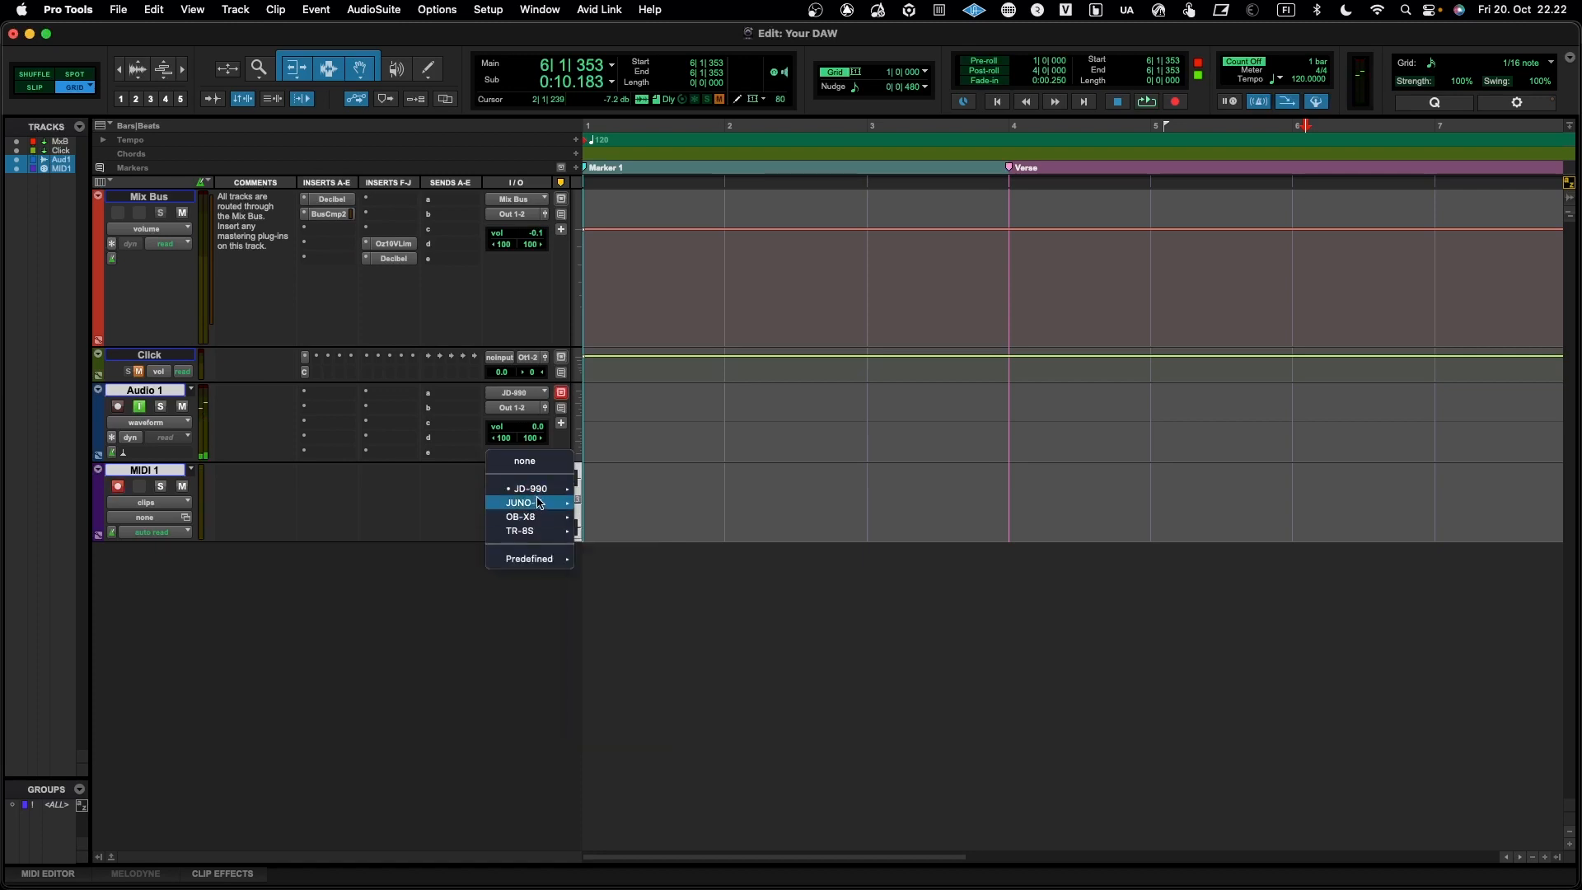
pyautogui.click(600, 507)
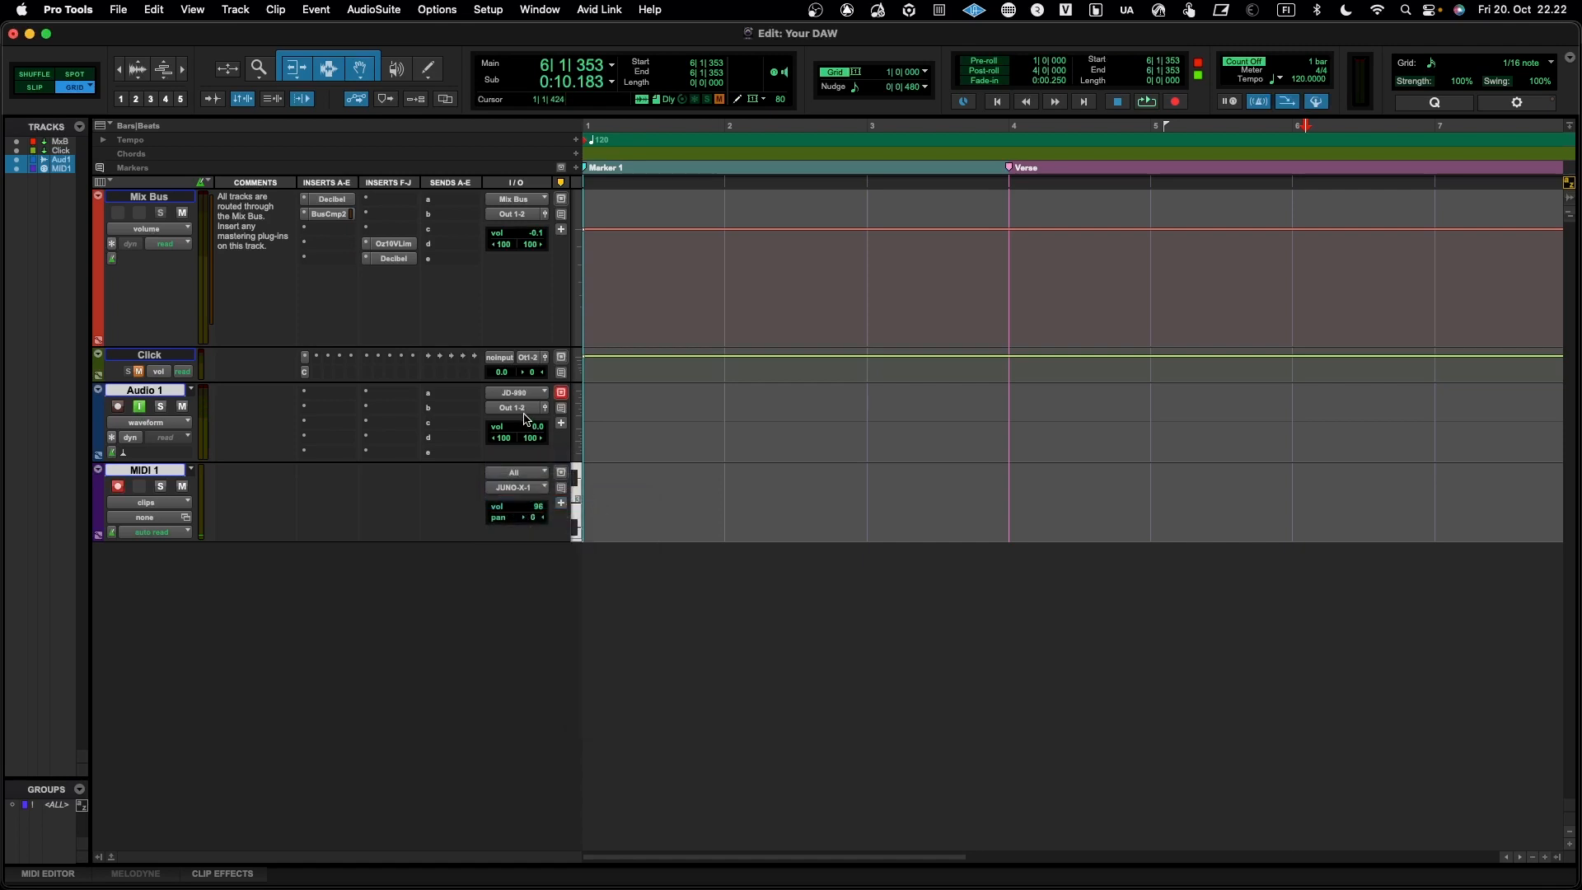
# Step: Route the MIDI 1 track's output to OB-X8 channel 10 and set the Audio 1 track's input to OB-X8 (Stereo)
pyautogui.click(515, 488)
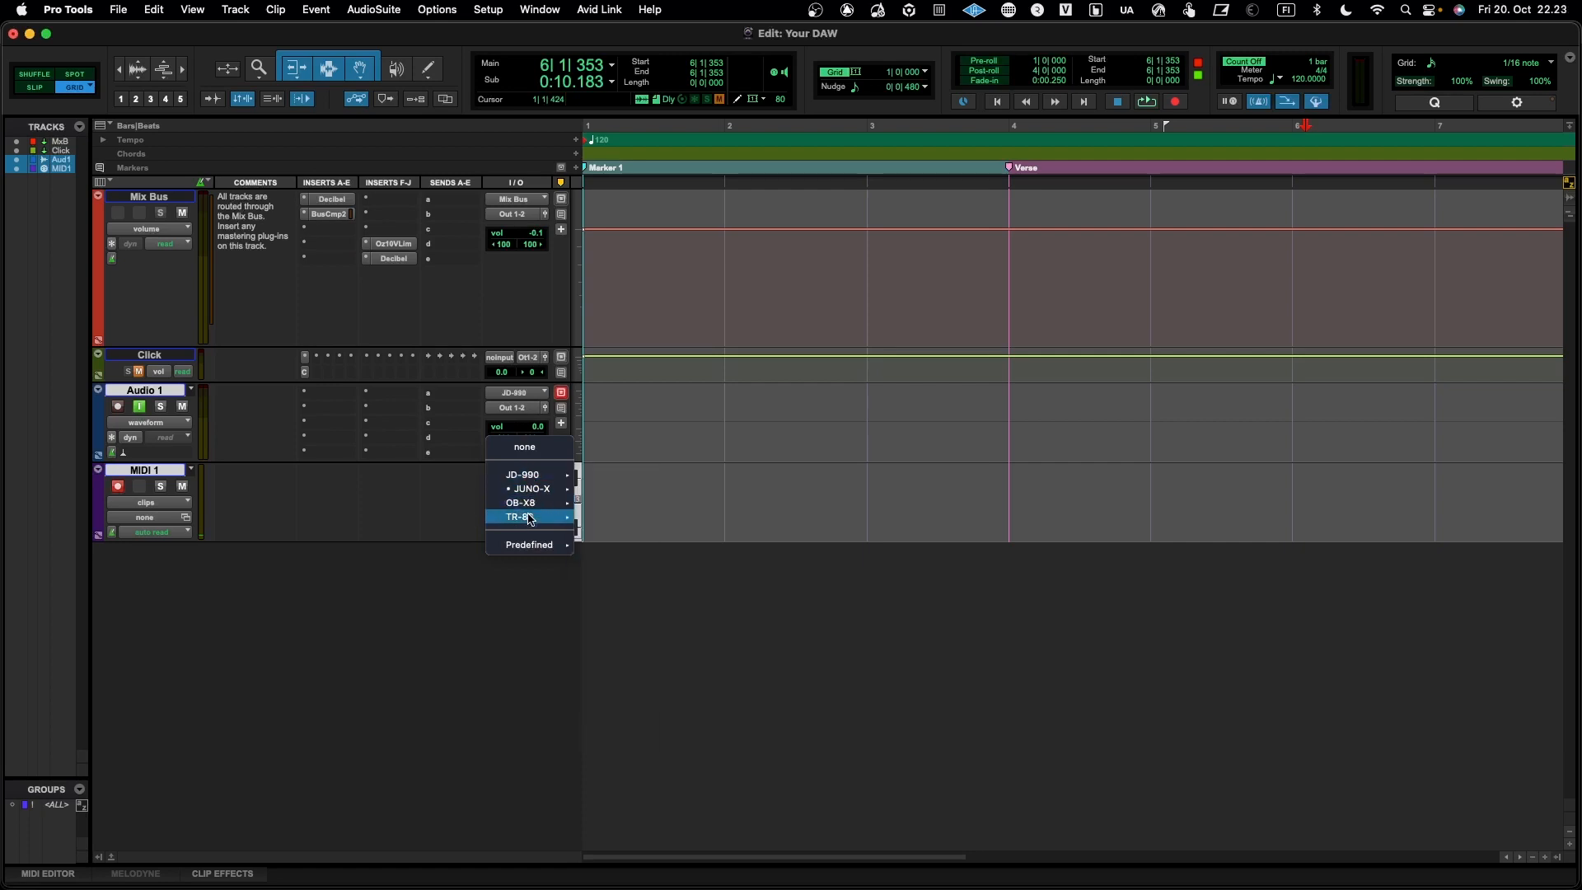
pyautogui.moveTo(530, 519)
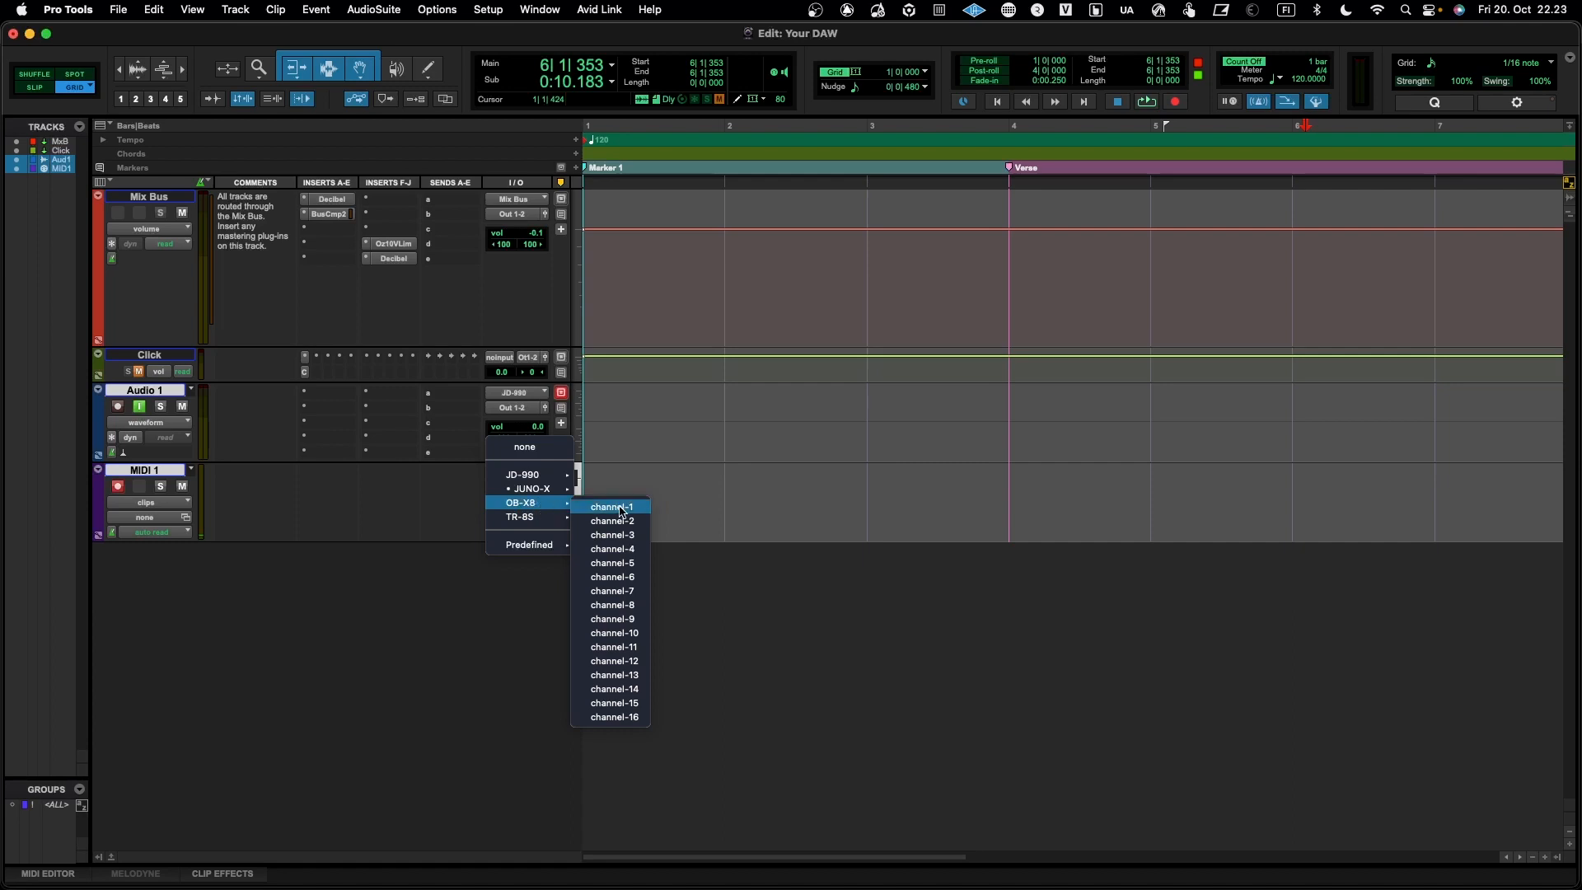
pyautogui.click(624, 633)
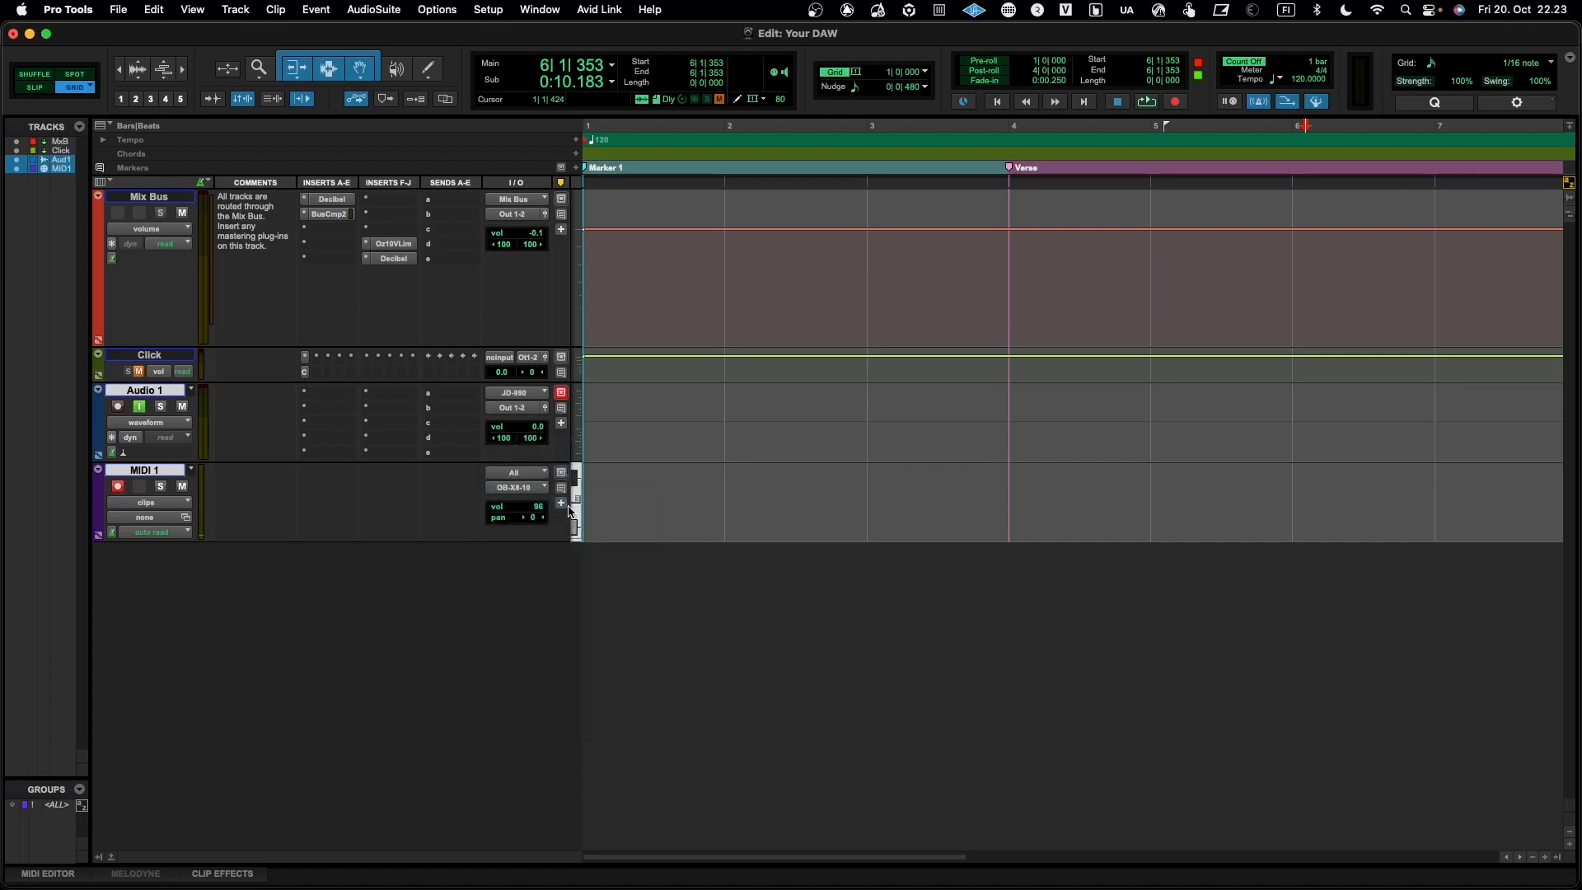
pyautogui.click(521, 395)
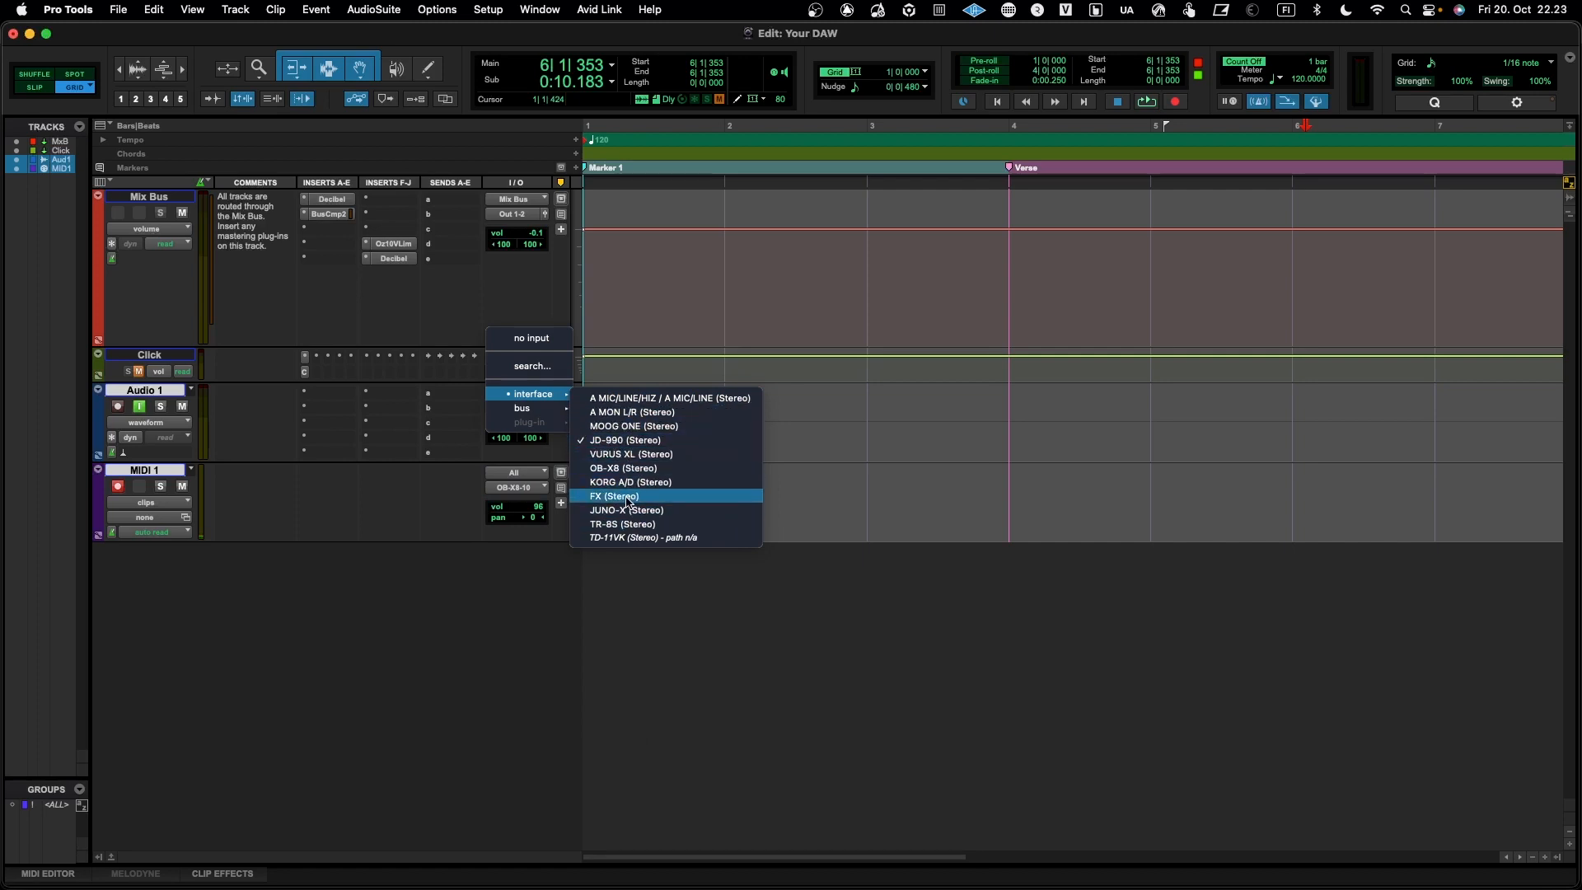
pyautogui.click(633, 467)
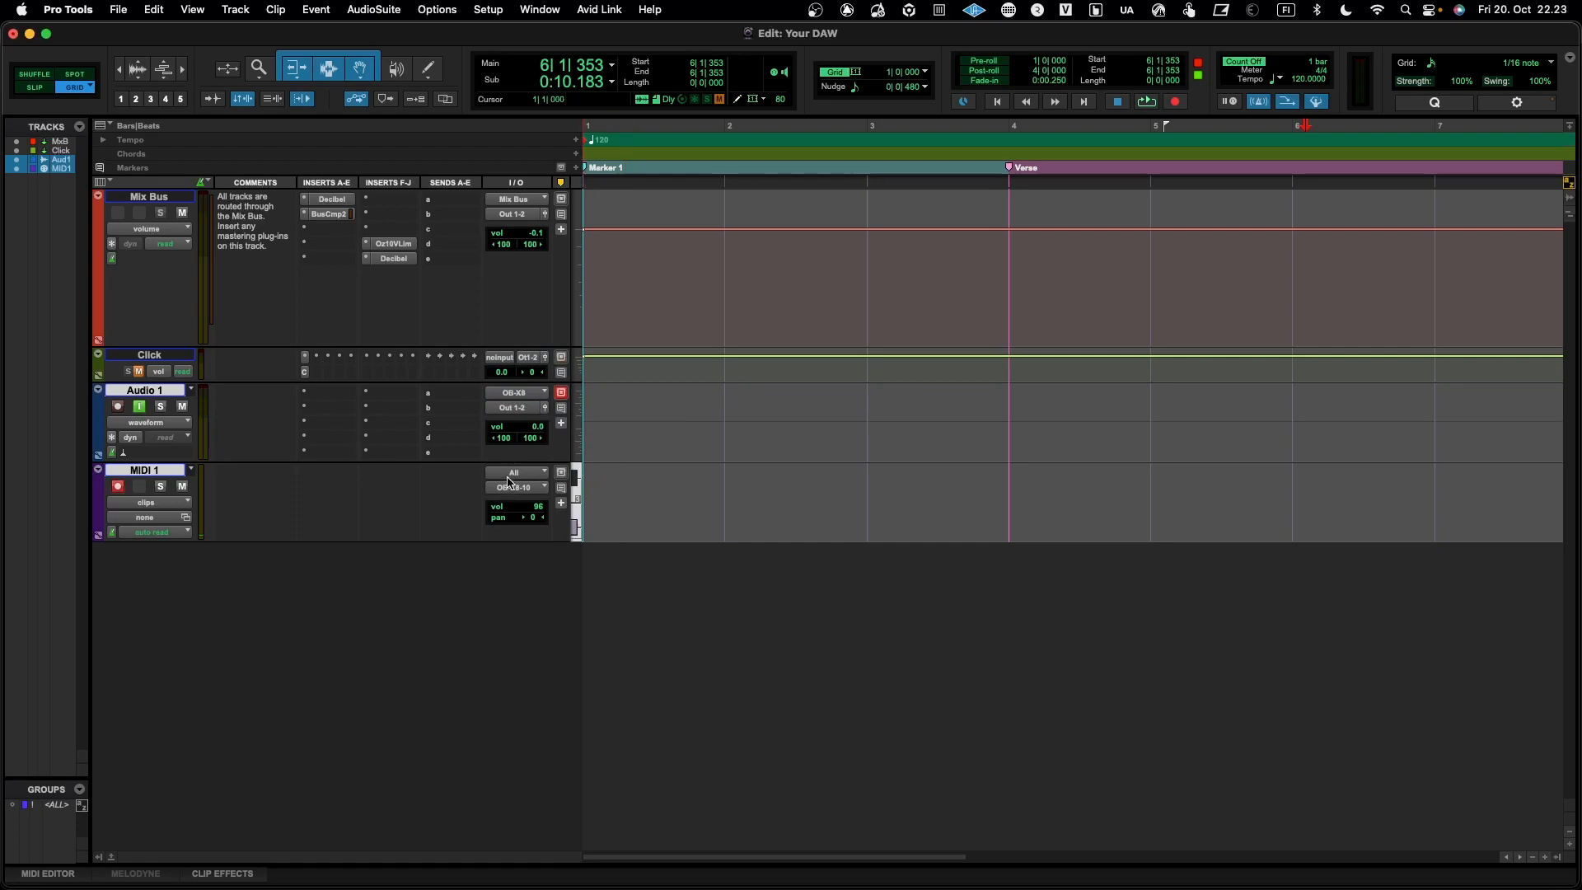
# Step: Open the MIDI Beat Clock settings and enable beat clock for the JD-990 and JUNO-X
pyautogui.click(493, 11)
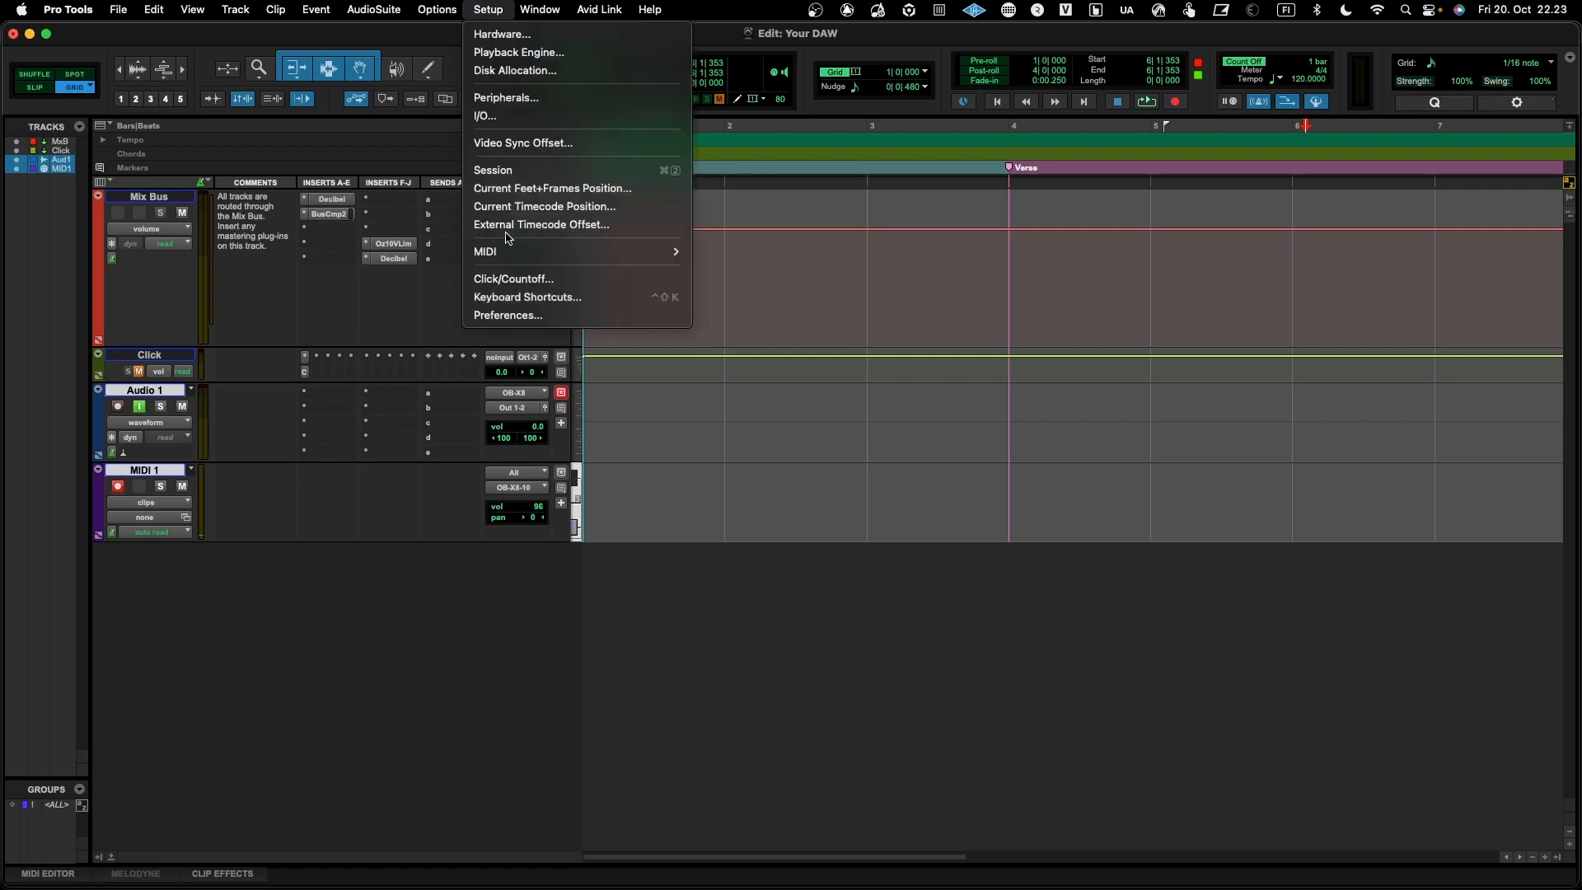
pyautogui.moveTo(511, 252)
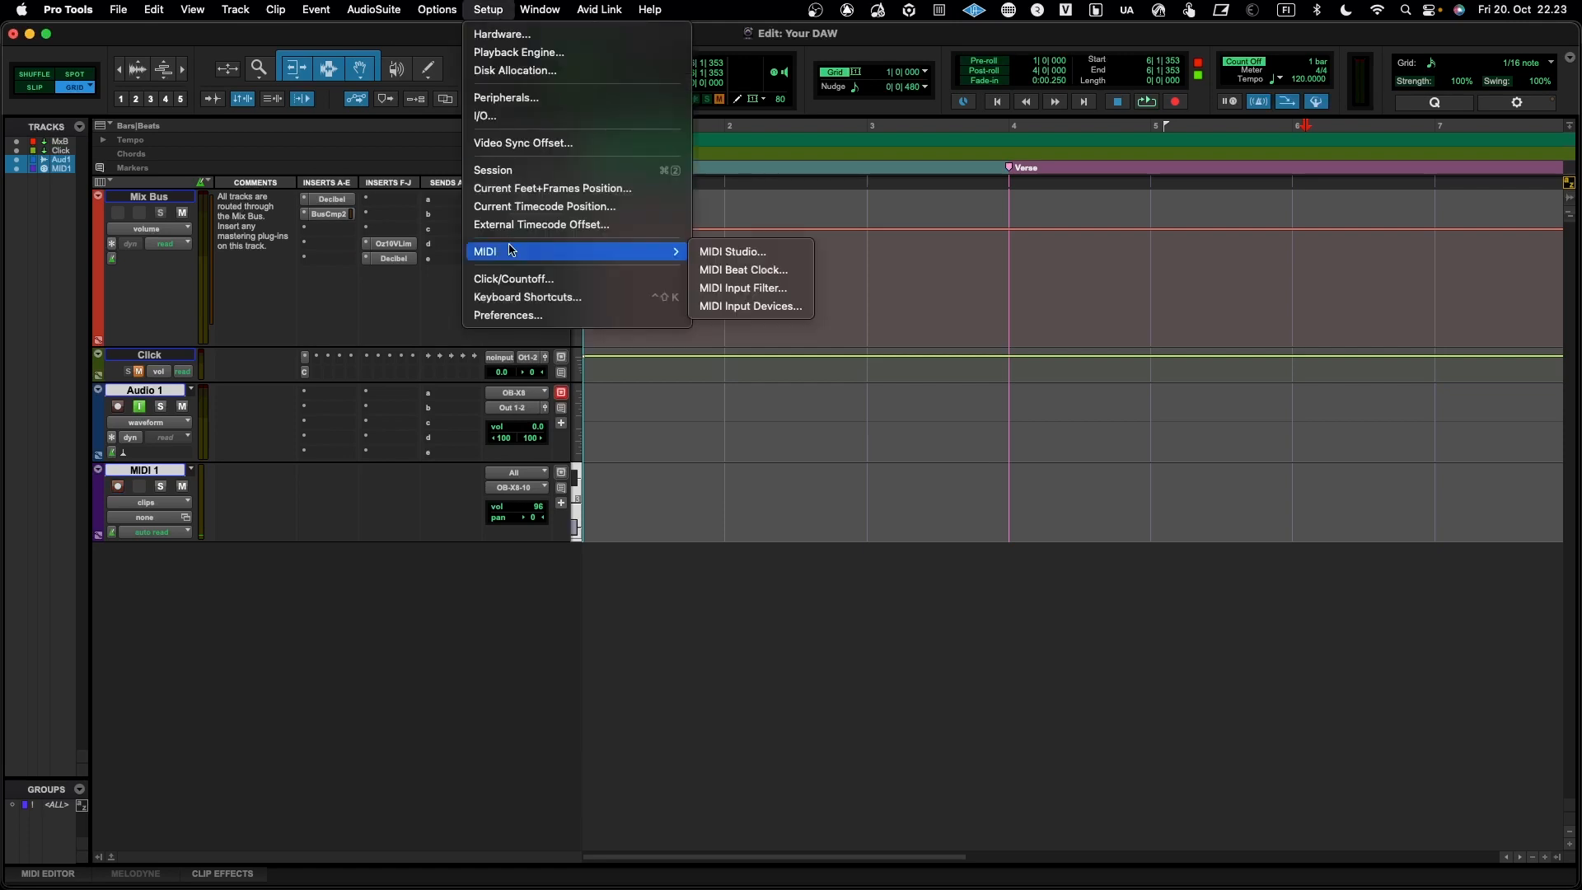
pyautogui.click(719, 273)
pyautogui.moveTo(738, 214); pyautogui.dragTo(772, 176)
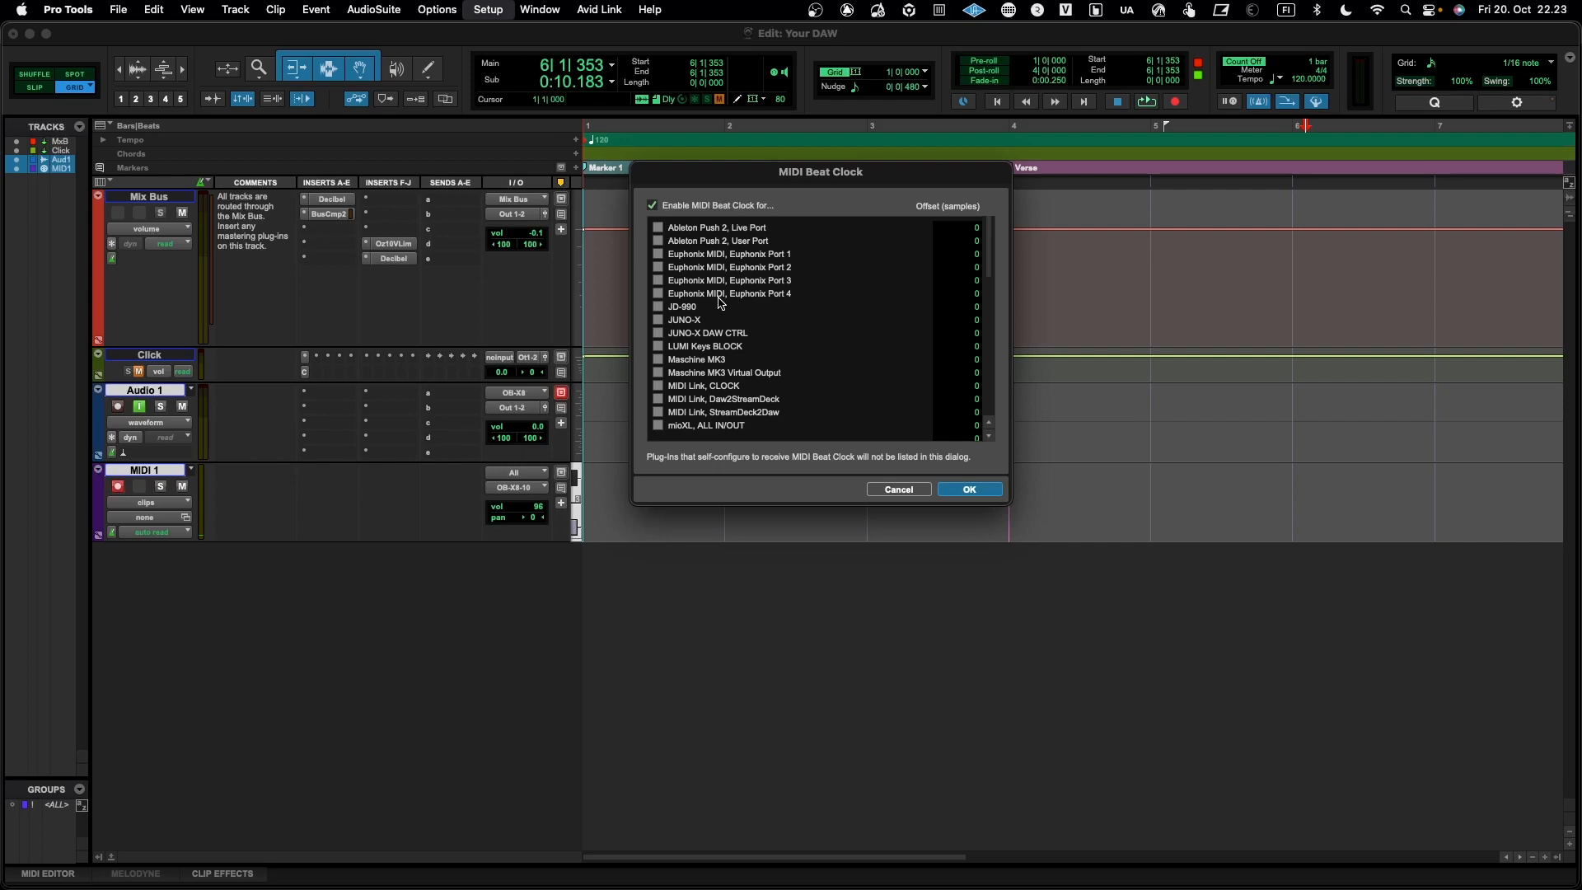
pyautogui.click(659, 307)
# Step: Enable MIDI beat clock for the mioXL ports MOOG32, MOOGD, VIRUSXL and WAVESTATION
pyautogui.scroll(-3, 663, 350)
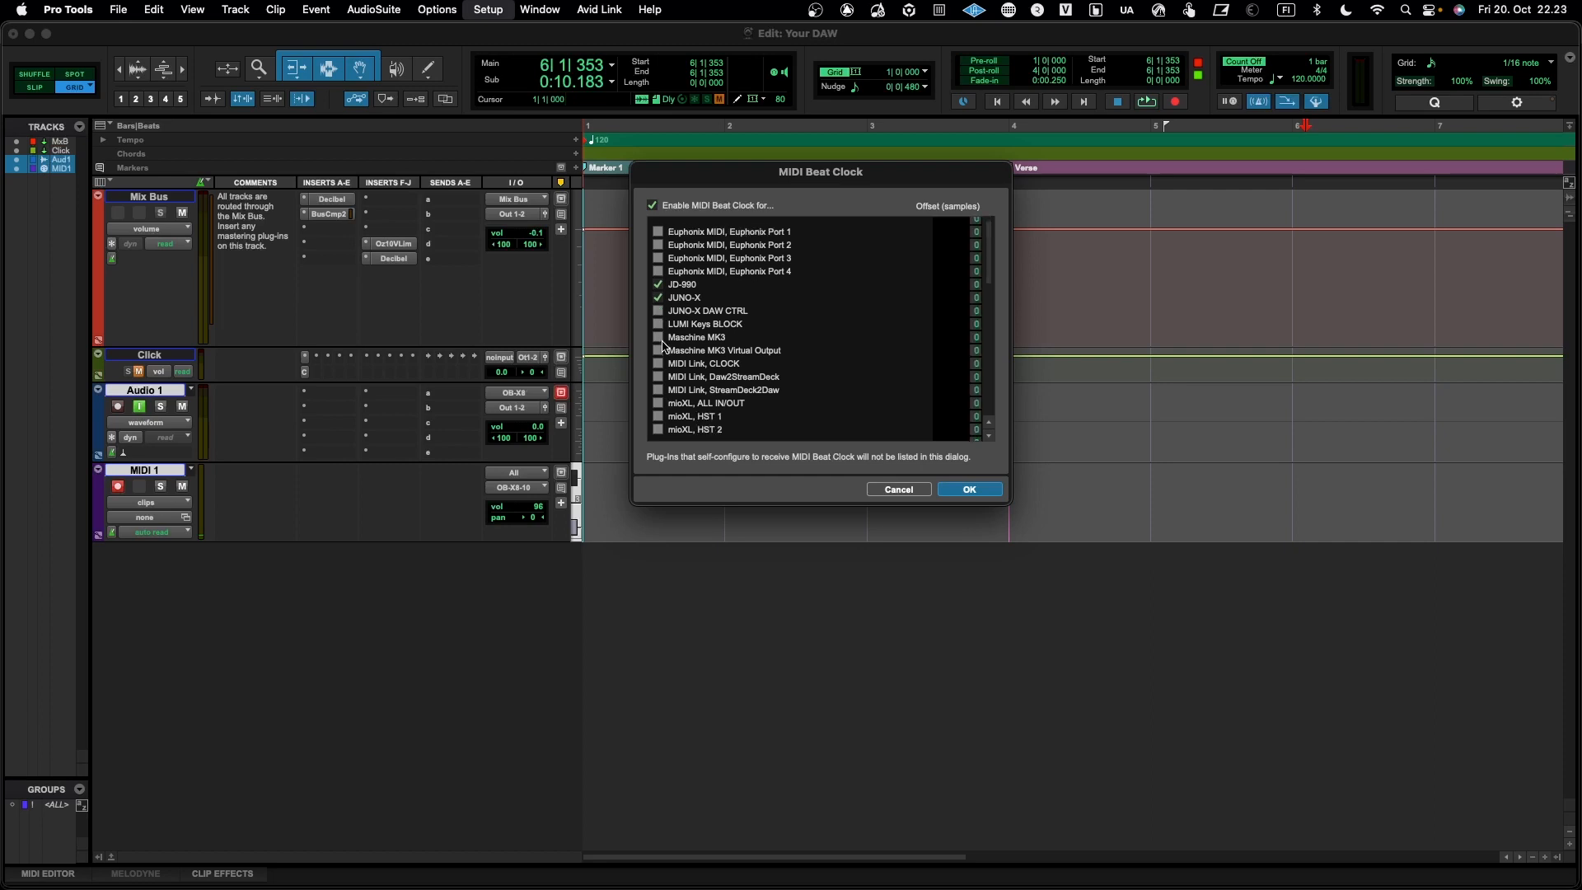
pyautogui.scroll(-6, 663, 351)
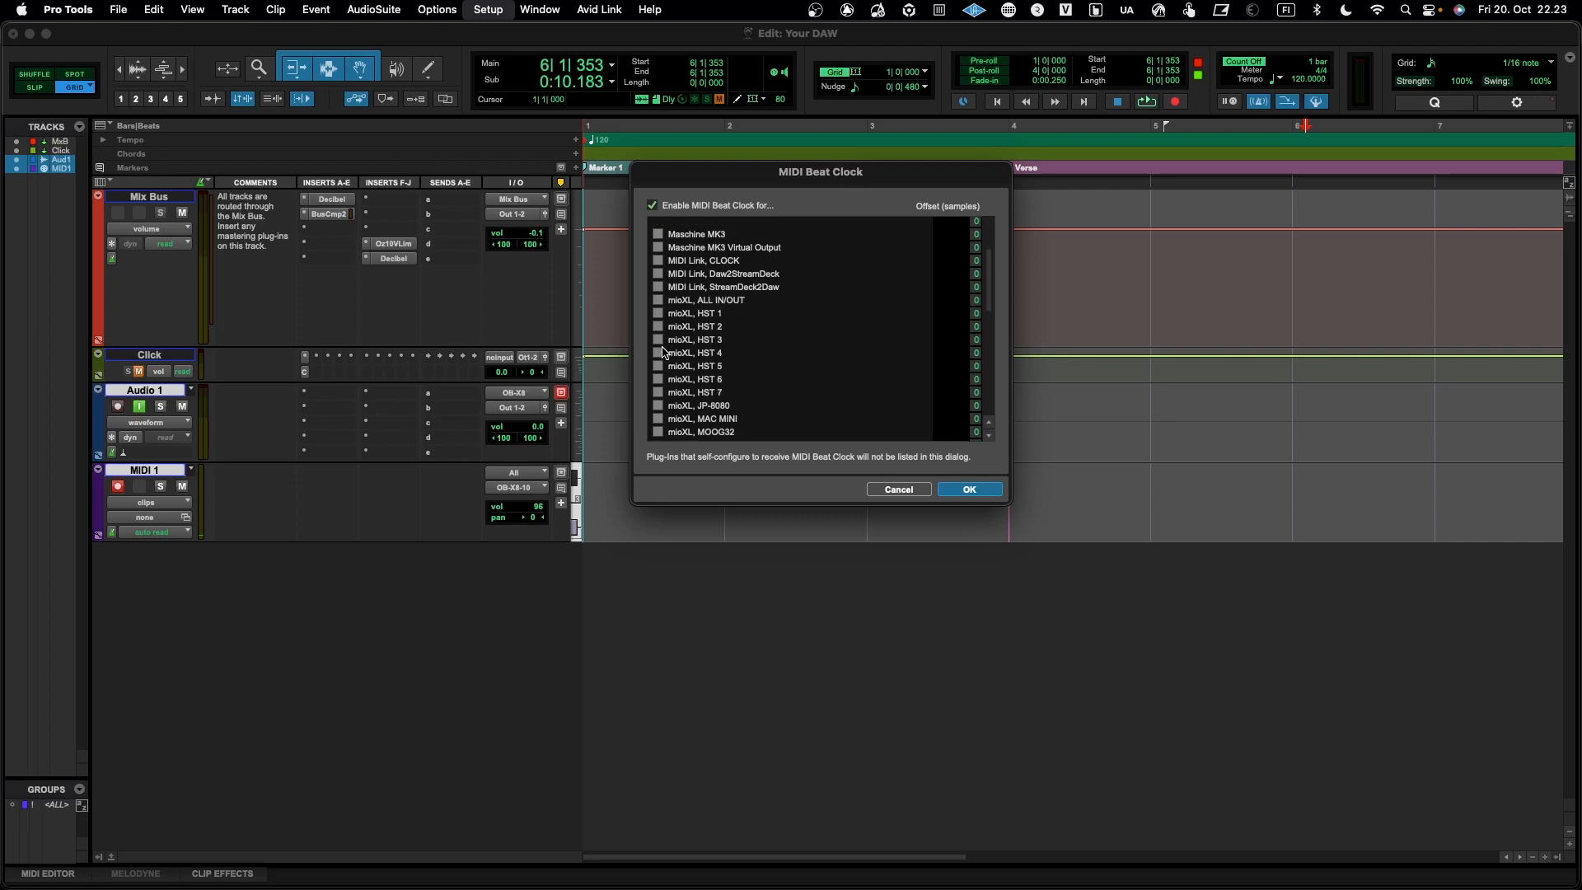
pyautogui.scroll(-1, 663, 351)
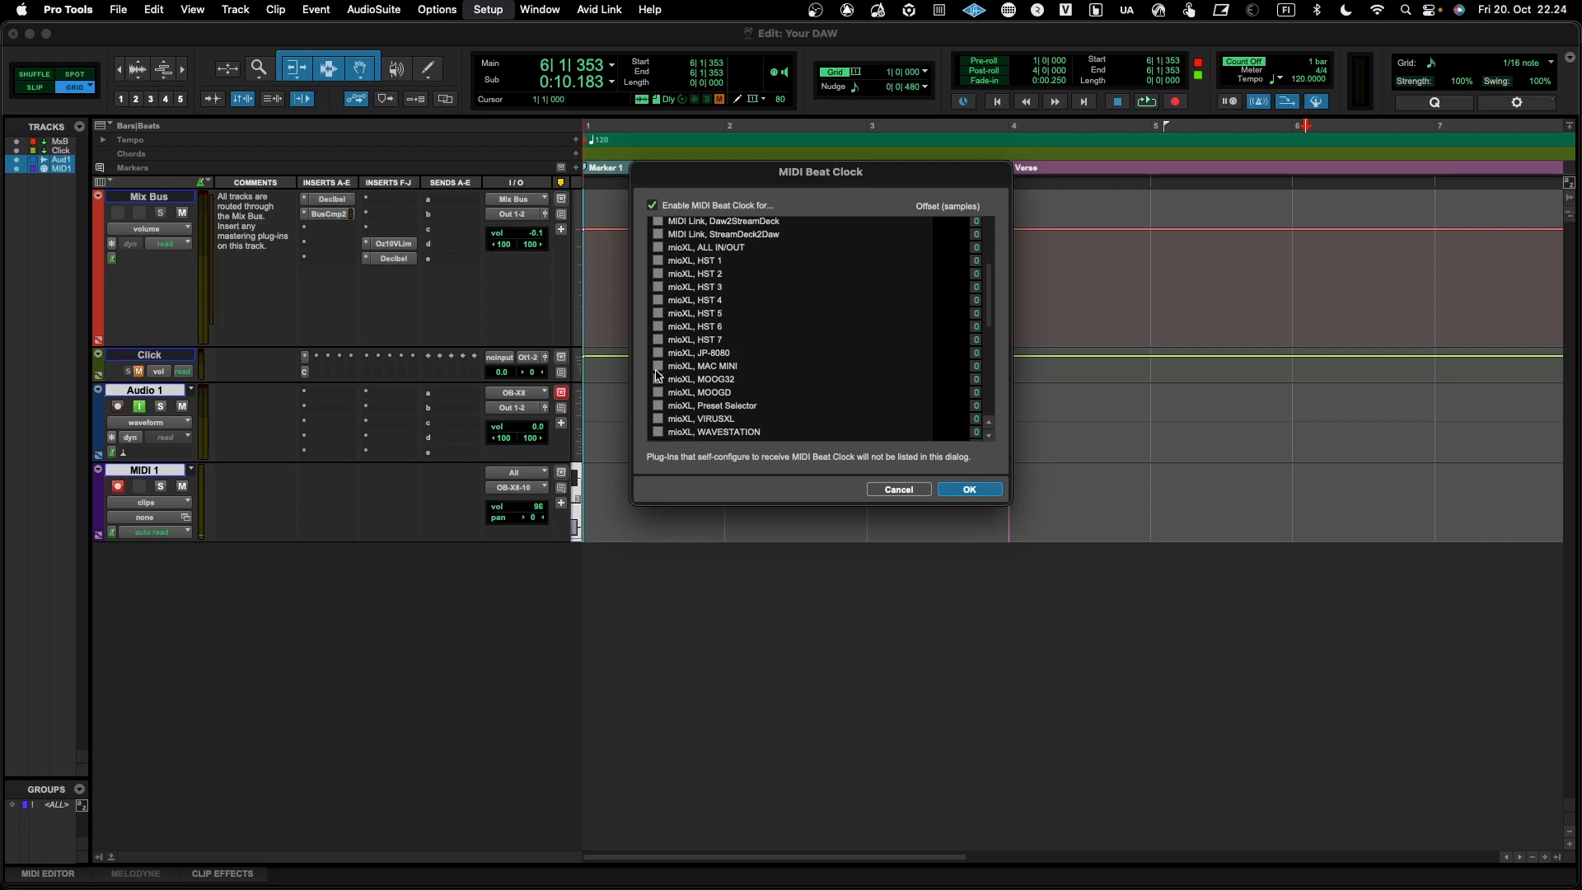
pyautogui.scroll(-2, 658, 391)
pyautogui.click(658, 362)
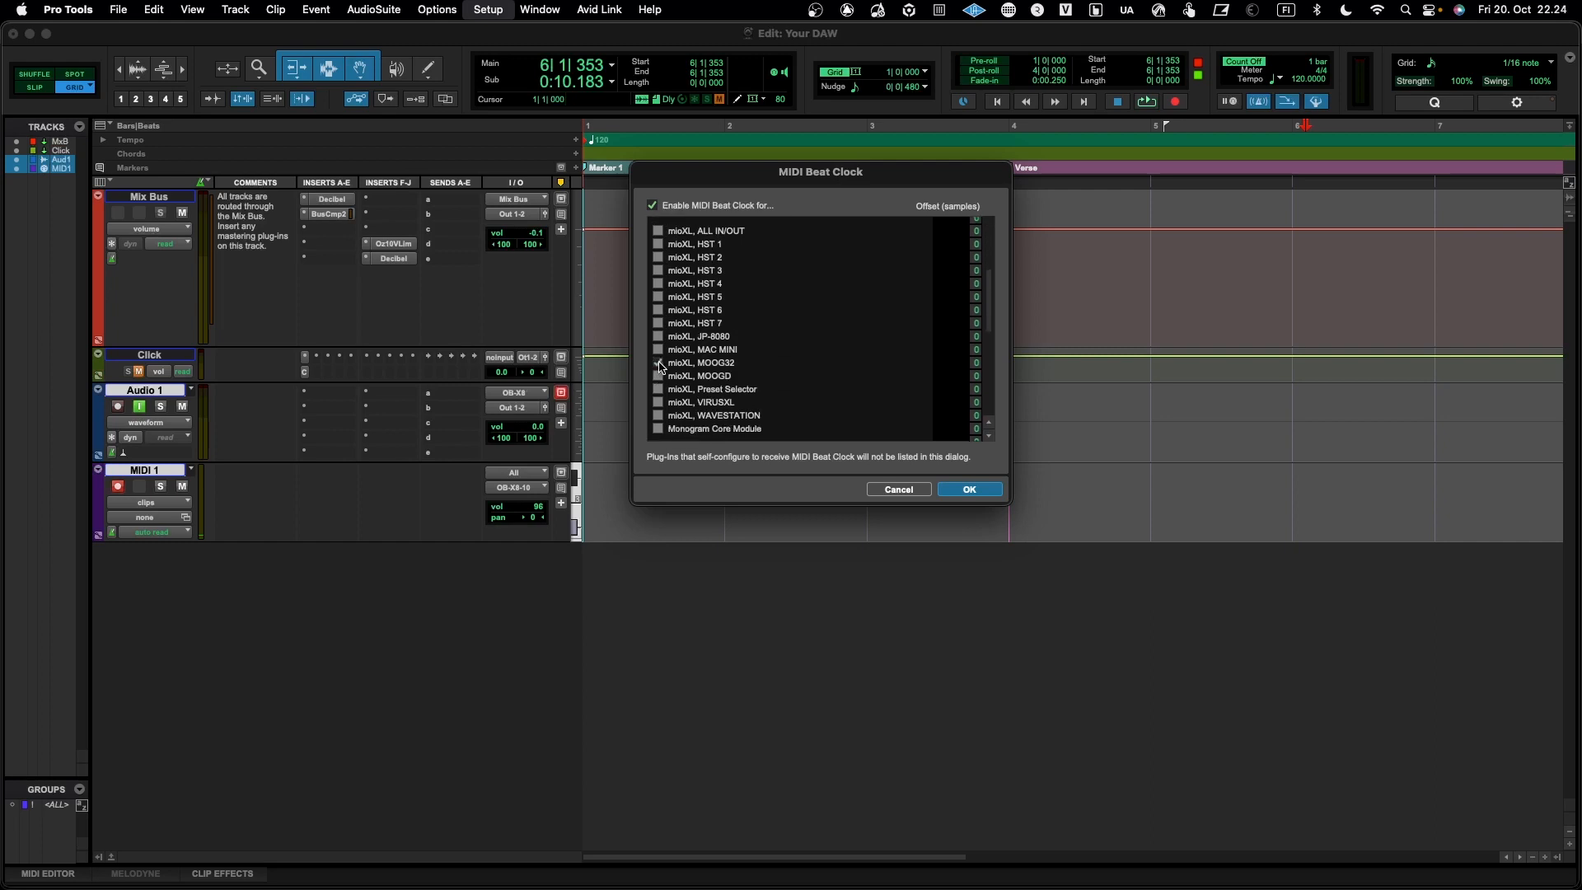
pyautogui.click(658, 379)
pyautogui.scroll(-1, 658, 381)
pyautogui.click(657, 382)
pyautogui.scroll(-4, 659, 401)
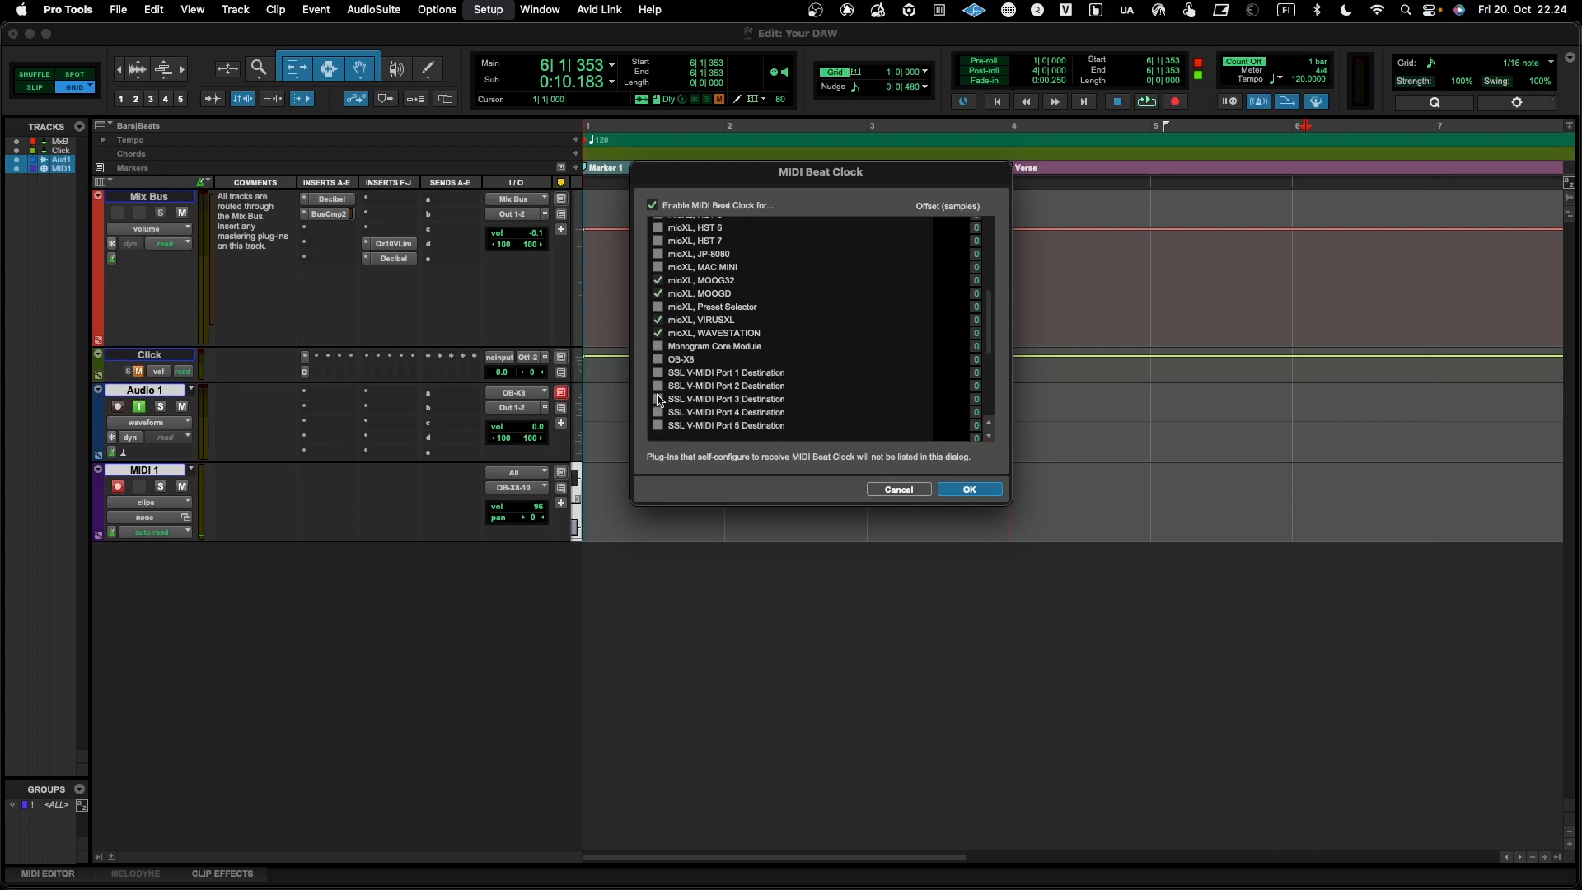
# Step: Enable MIDI beat clock for the OB-X8 and TR-8S devices
pyautogui.scroll(-12, 659, 391)
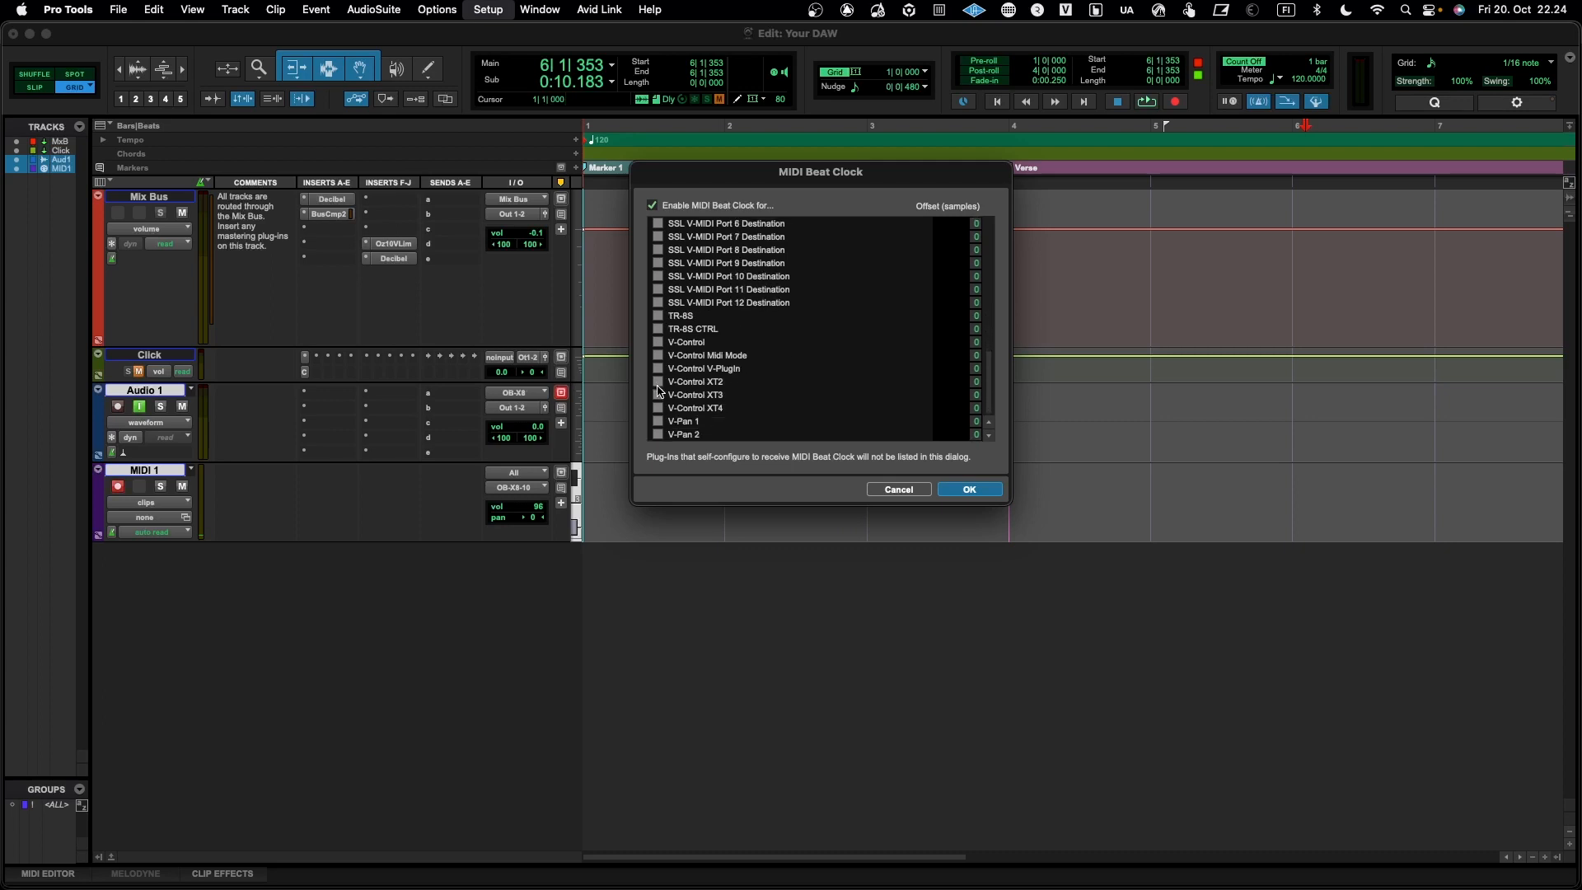
pyautogui.click(657, 316)
pyautogui.scroll(2, 688, 357)
pyautogui.scroll(6, 688, 357)
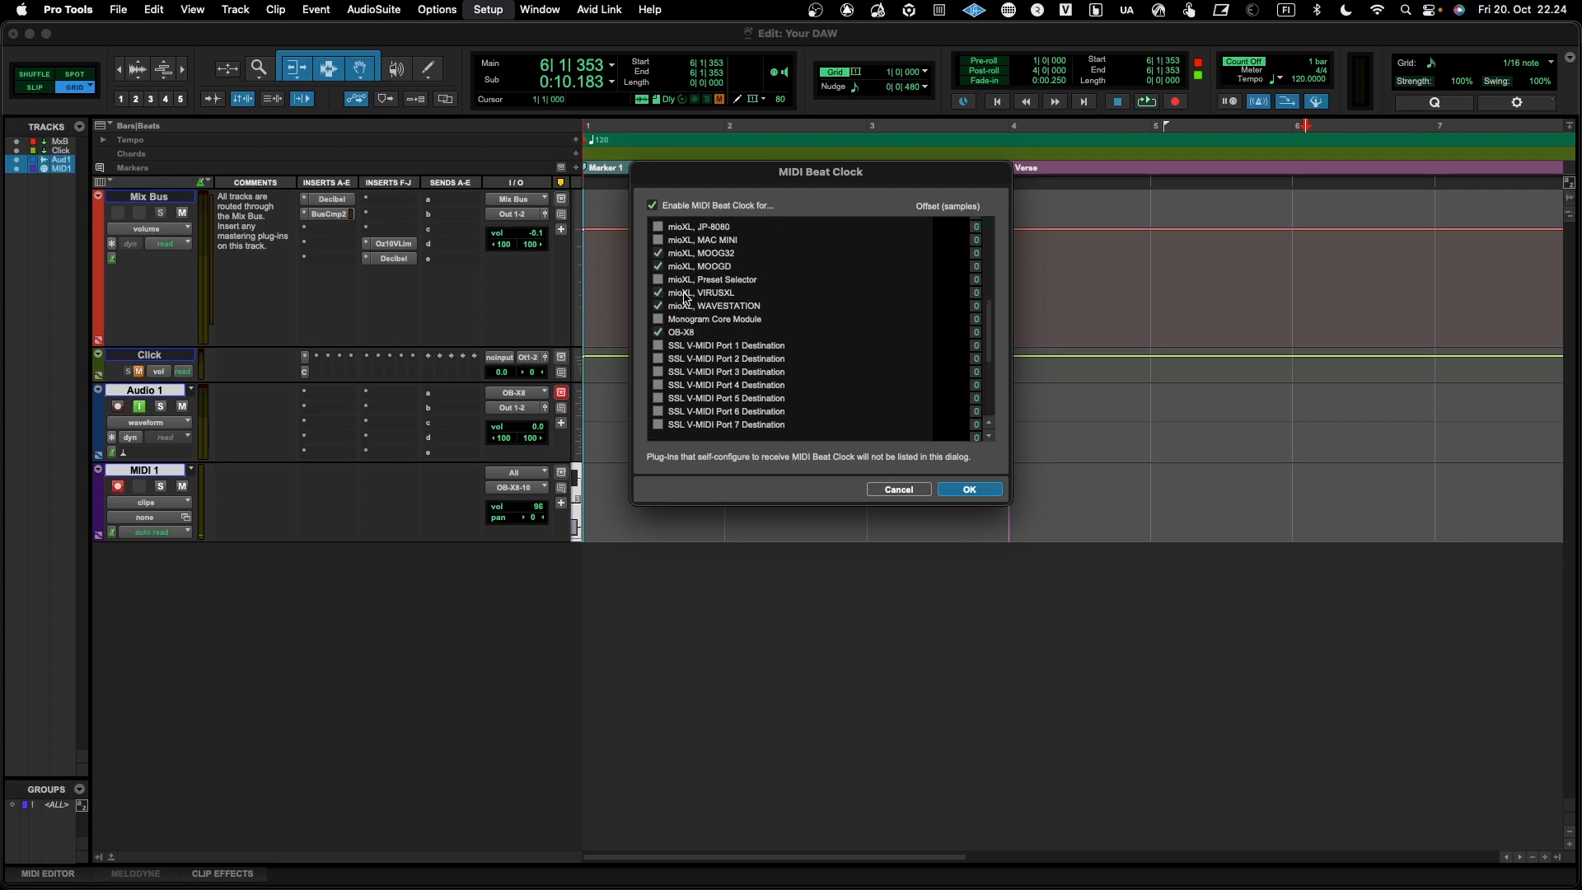
# Step: Review which devices are enabled throughout the MIDI beat clock list and accept the settings
pyautogui.scroll(5, 692, 244)
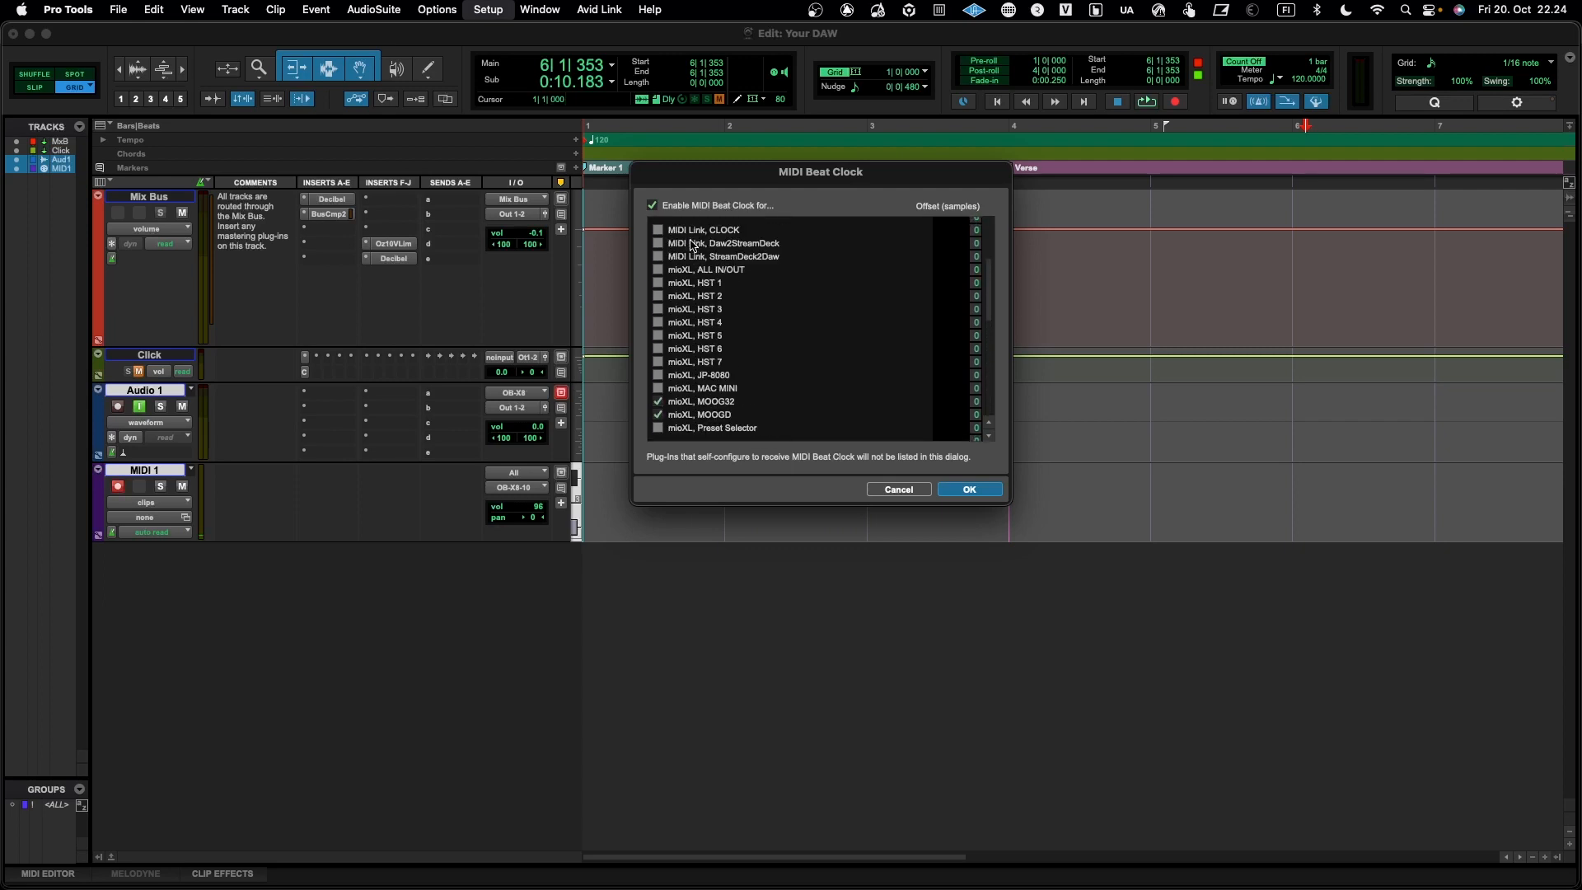
pyautogui.scroll(6, 692, 243)
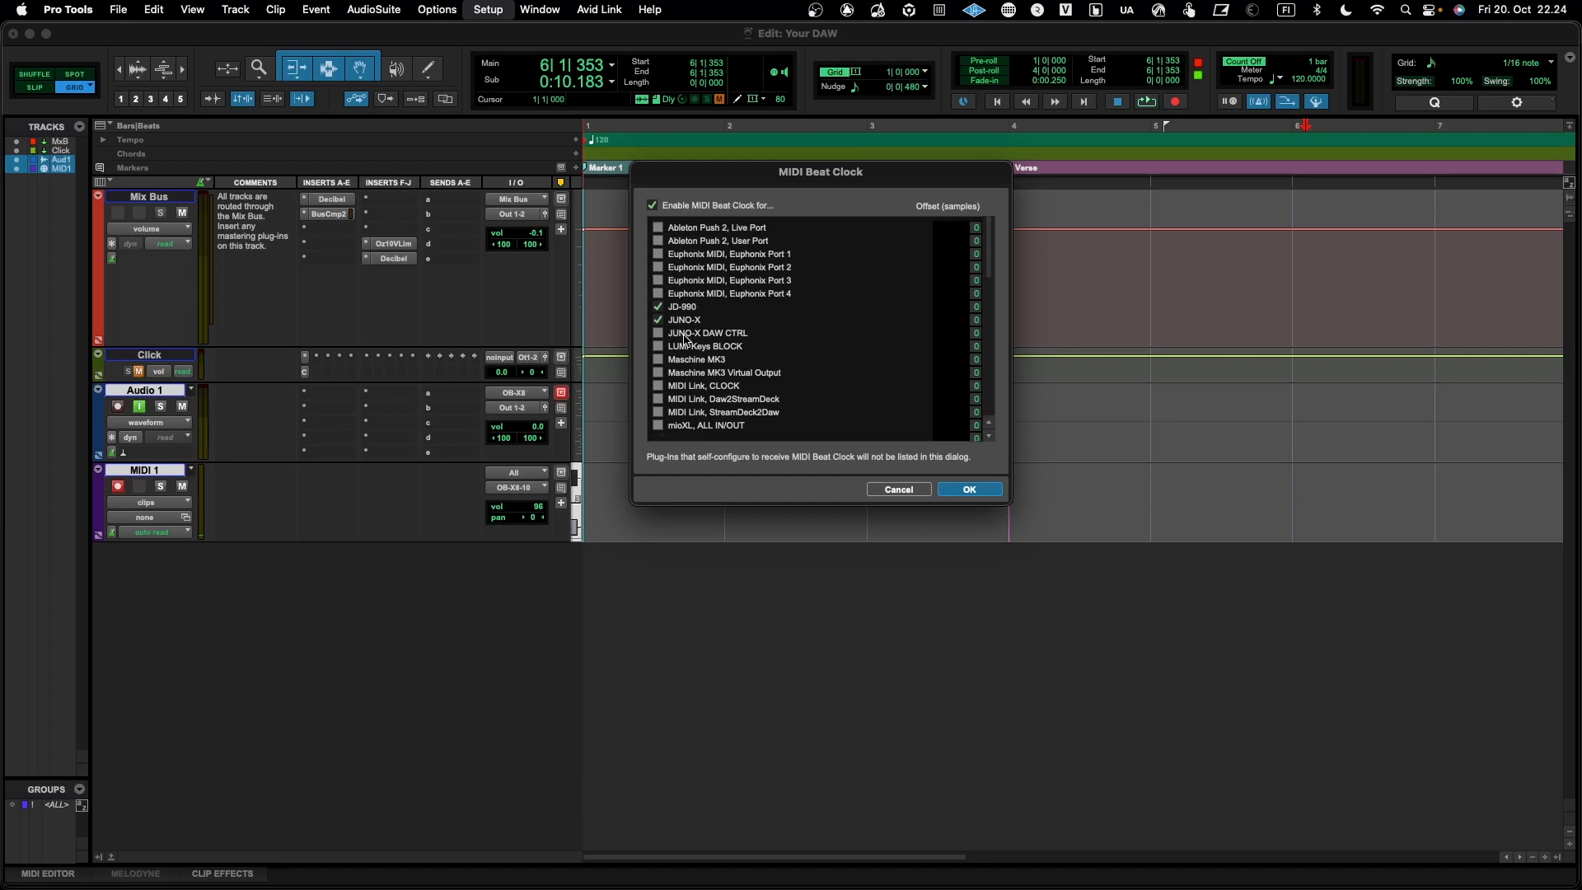
pyautogui.scroll(-4, 684, 406)
pyautogui.scroll(-15, 683, 406)
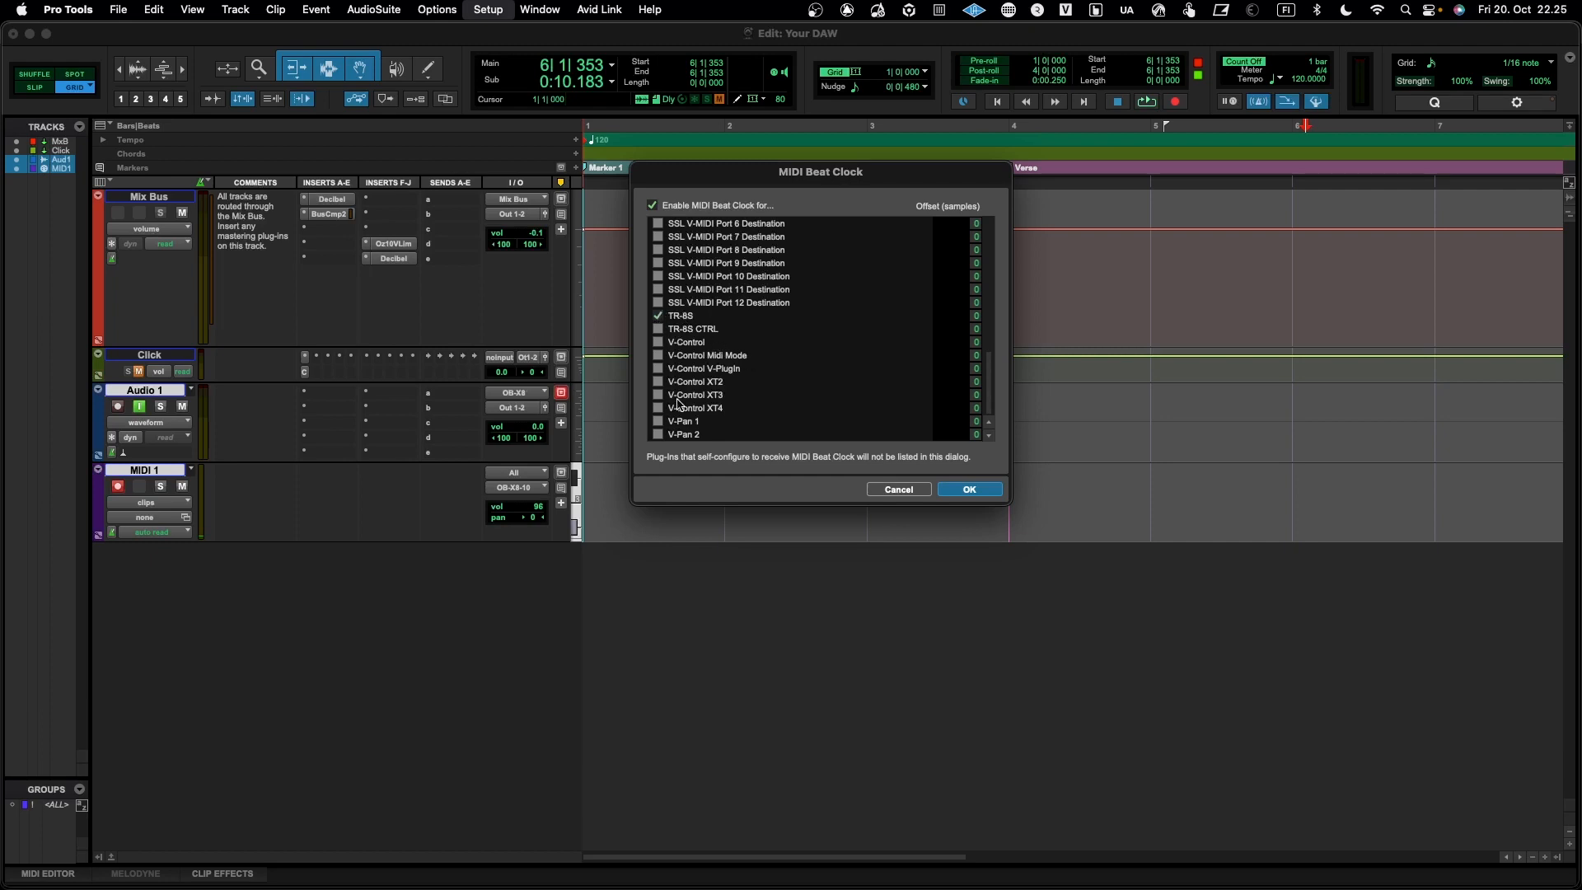
pyautogui.scroll(5, 678, 403)
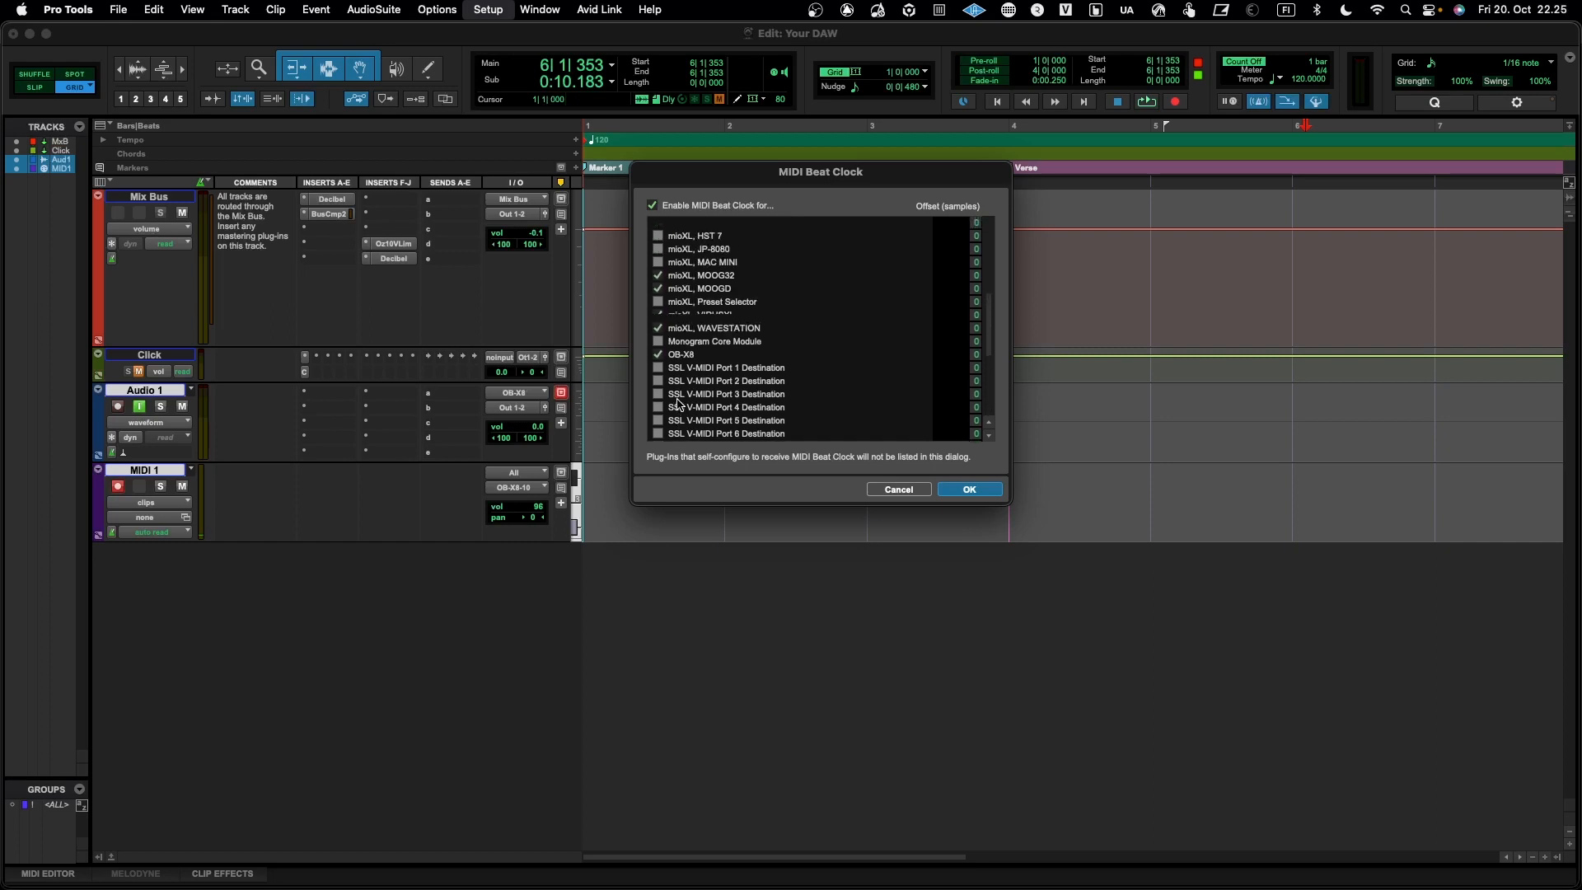
pyautogui.scroll(4, 678, 404)
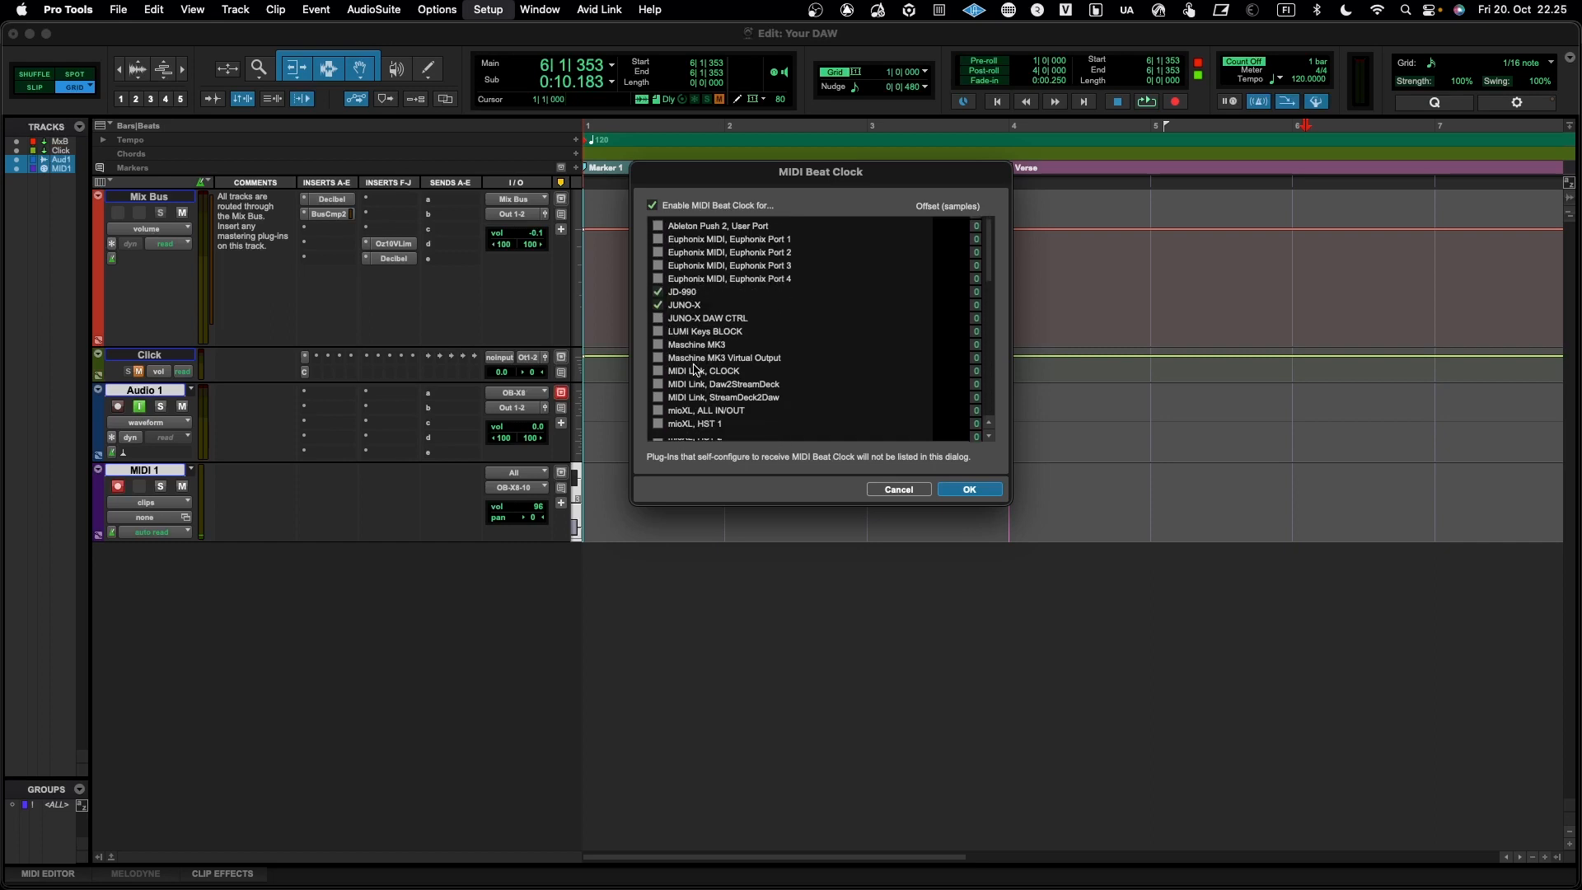
pyautogui.scroll(-2, 697, 370)
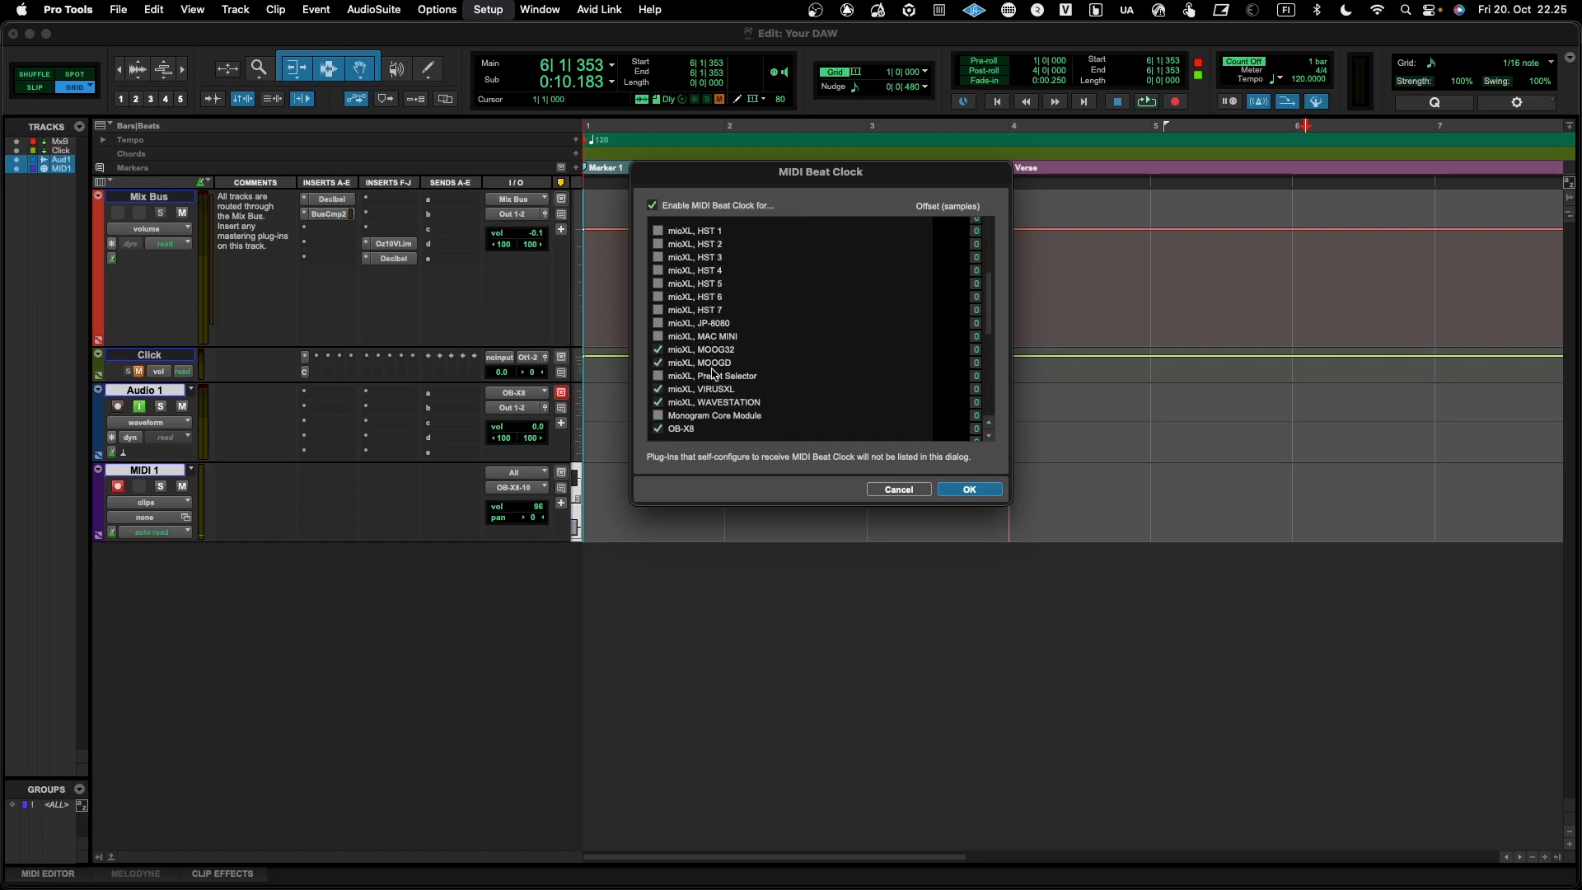
pyautogui.scroll(-3, 710, 367)
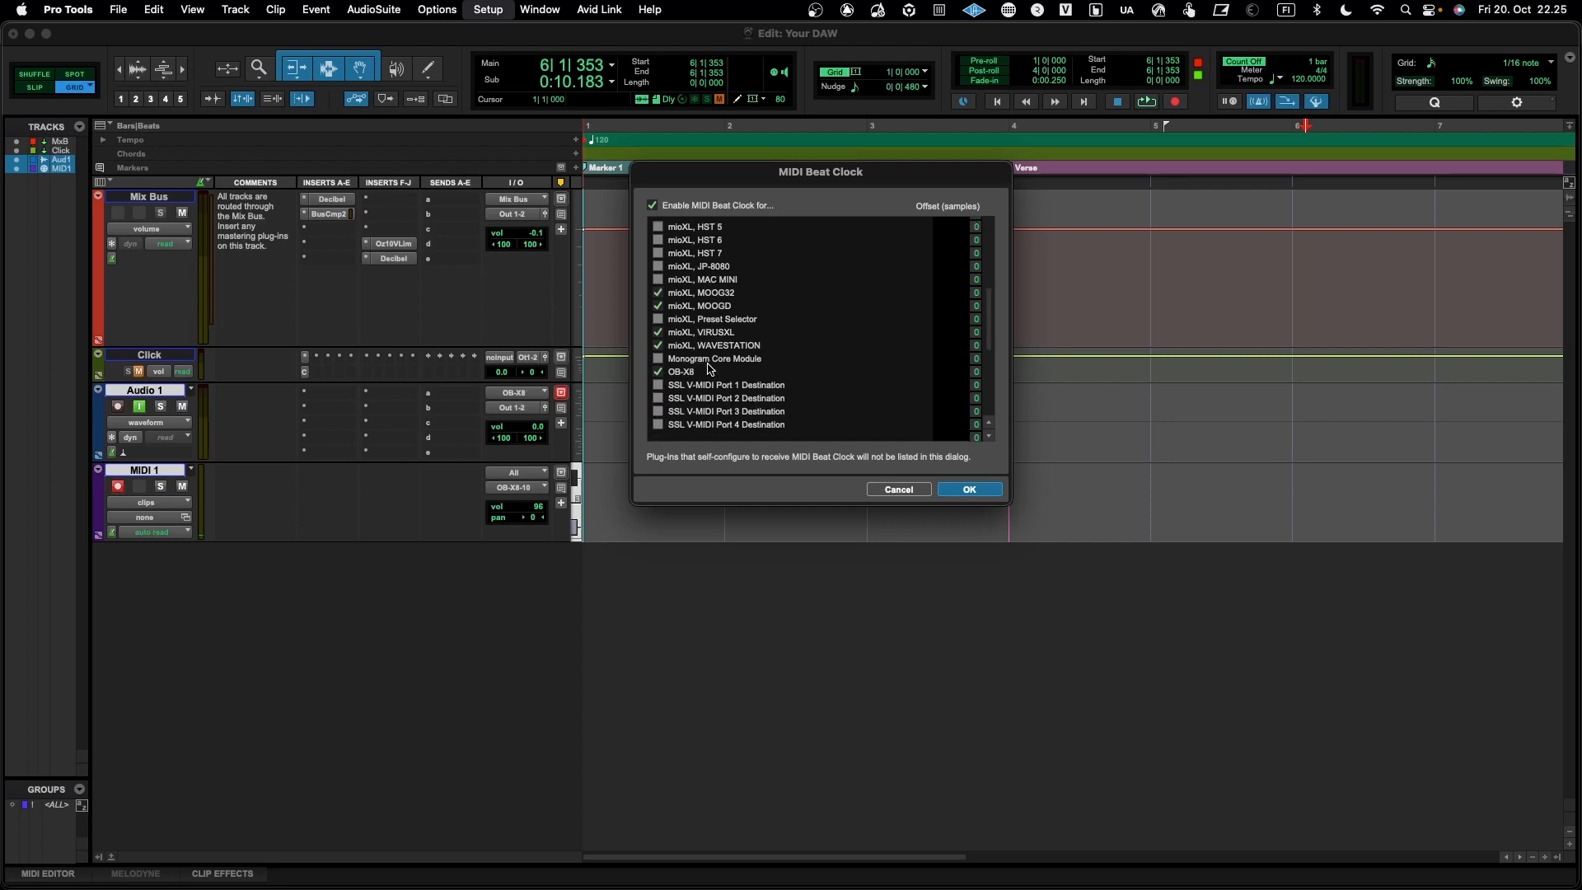
pyautogui.scroll(8, 708, 352)
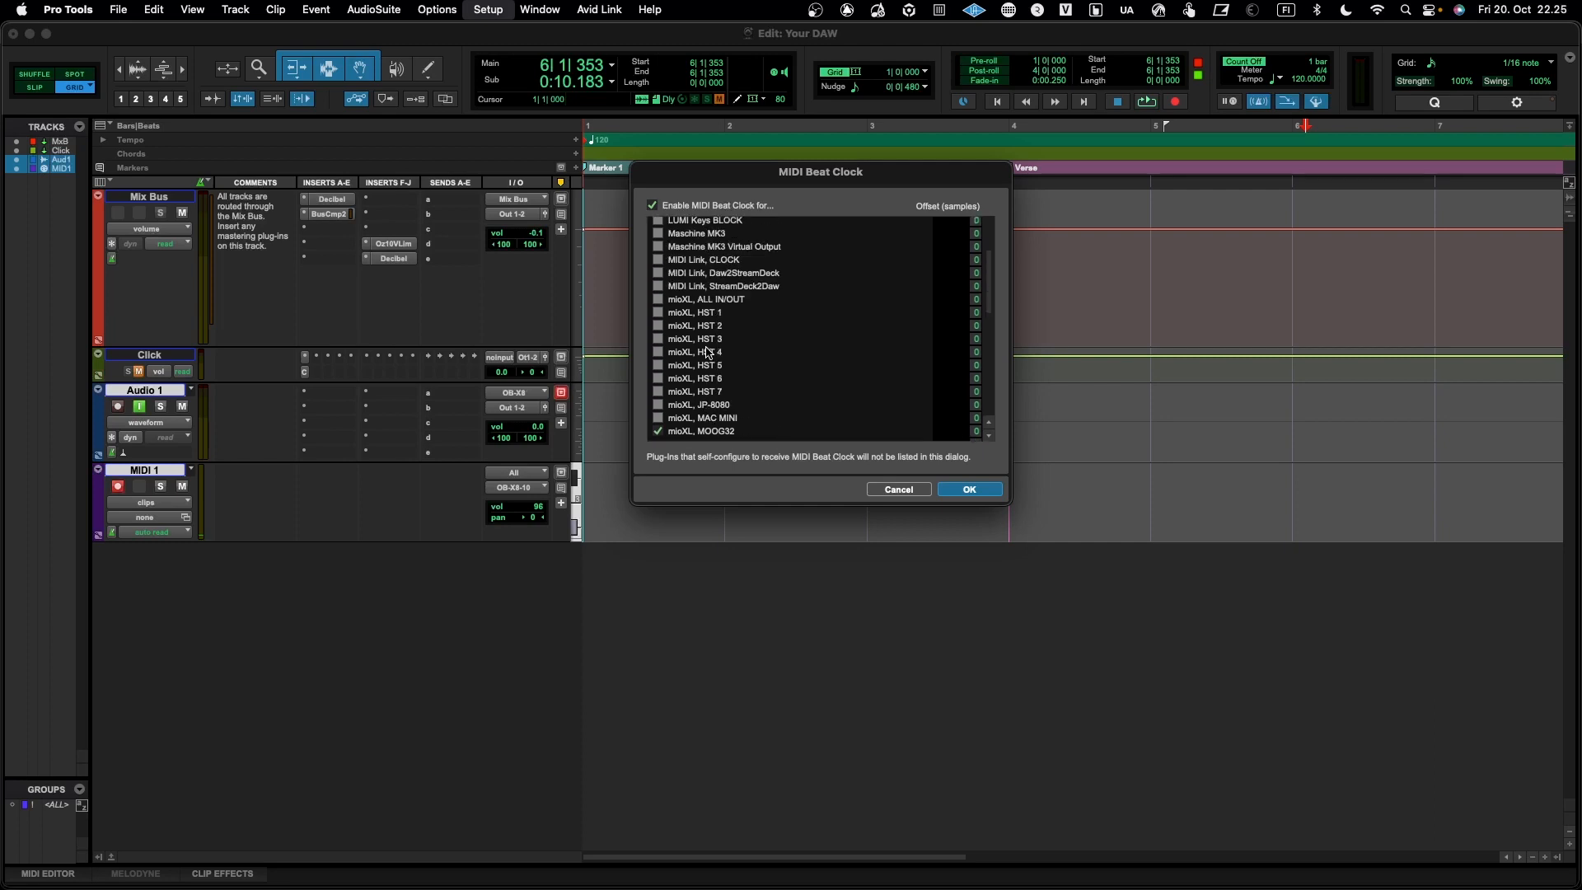
pyautogui.click(972, 492)
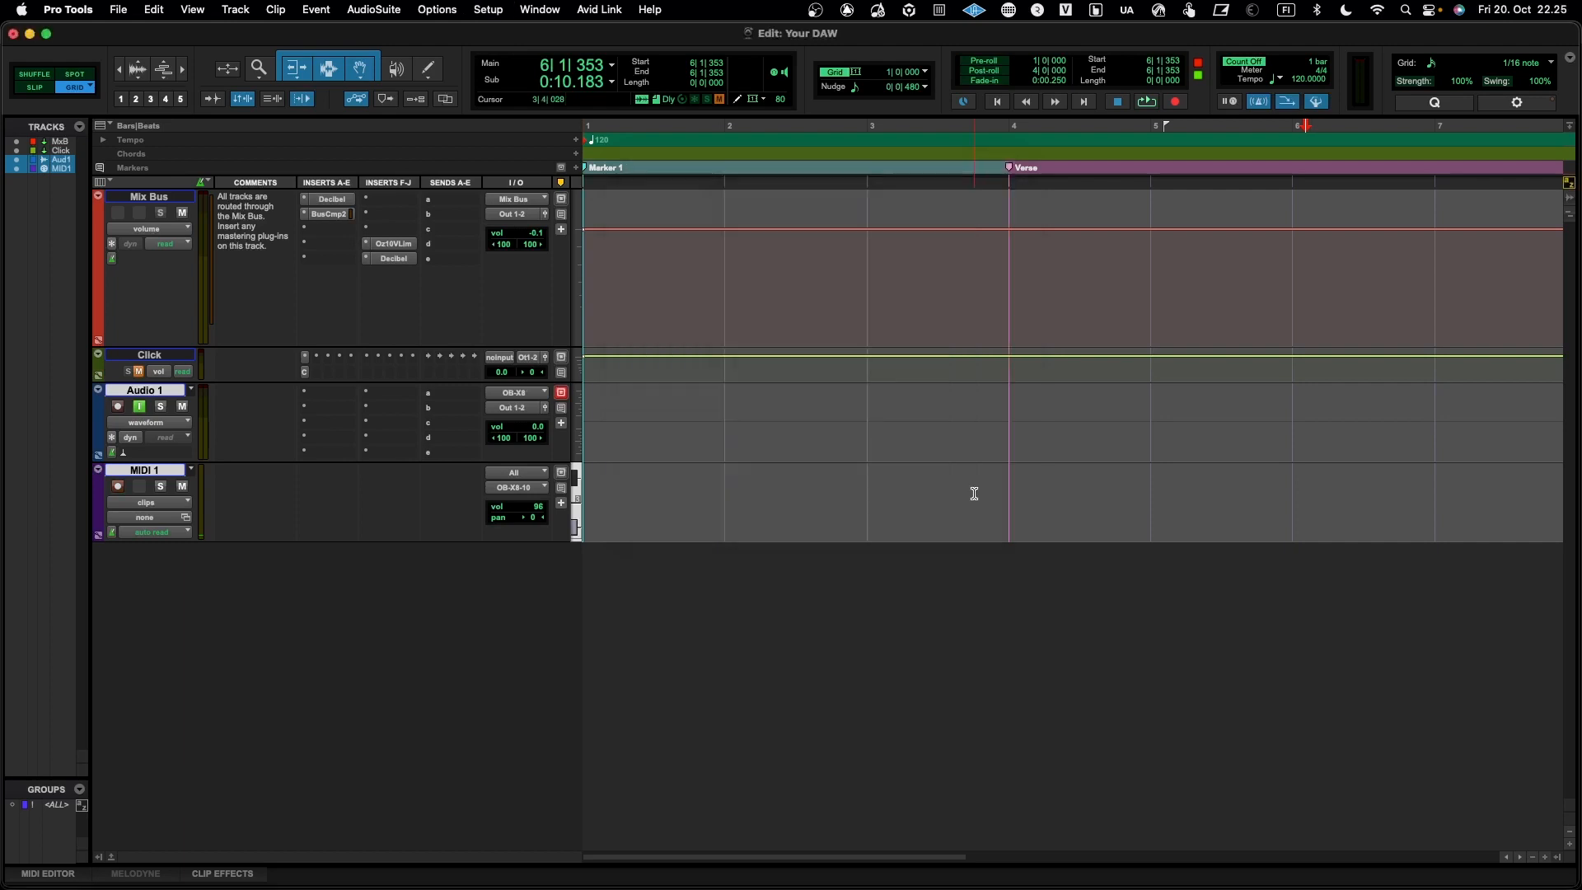
# Step: Open the MIDI input device settings and disable both Ableton Push 2 ports, JD-990, JUNO-X and JUNO-X DAW CTRL
pyautogui.click(488, 9)
pyautogui.moveTo(511, 257)
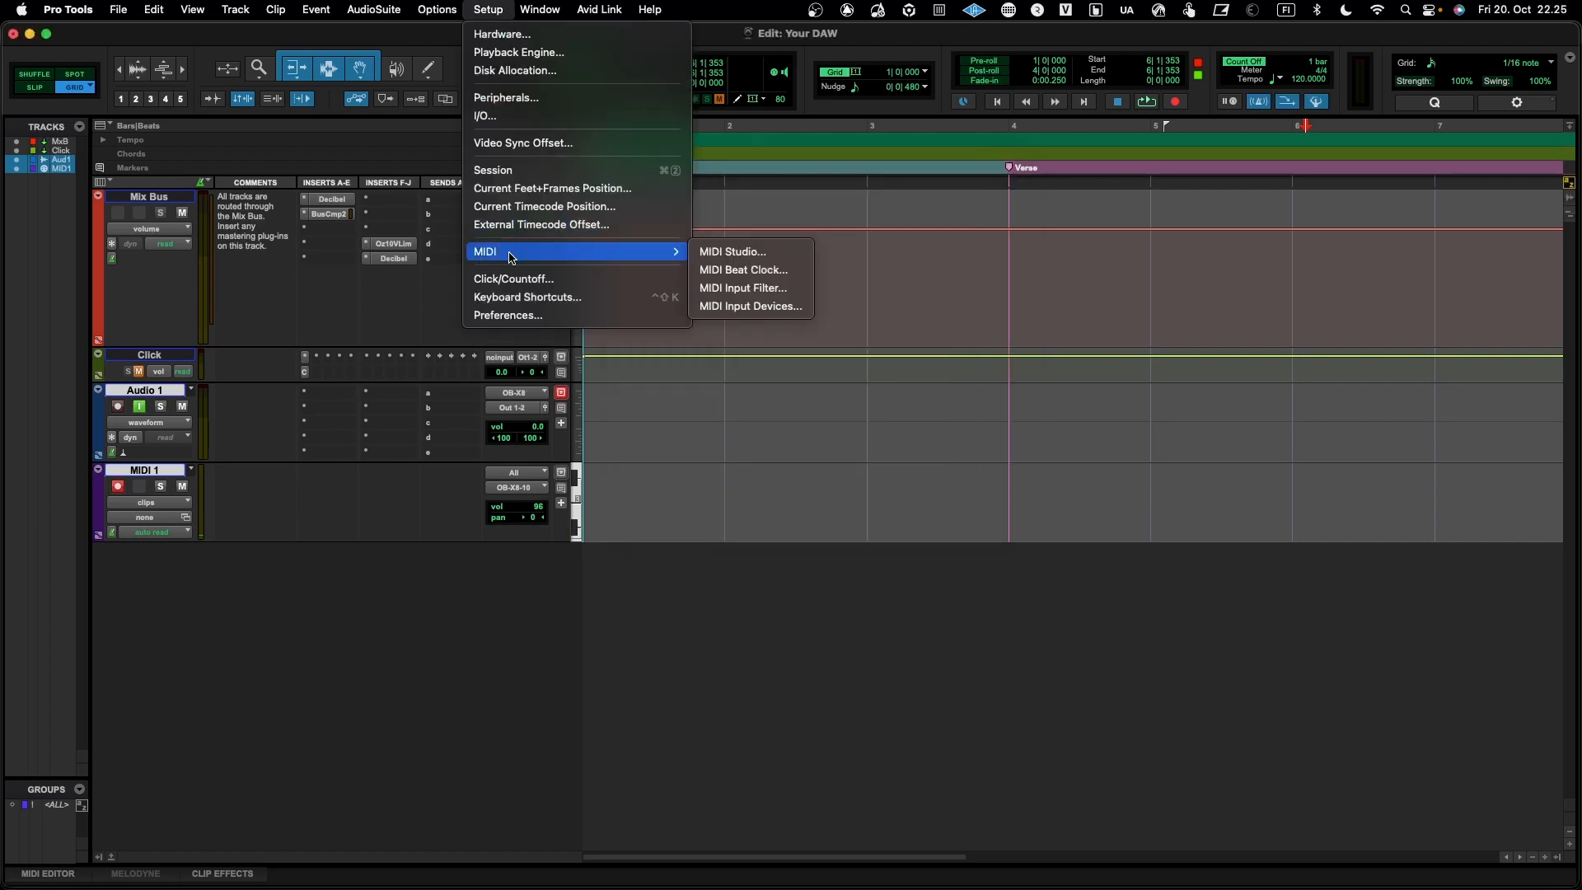
pyautogui.click(745, 307)
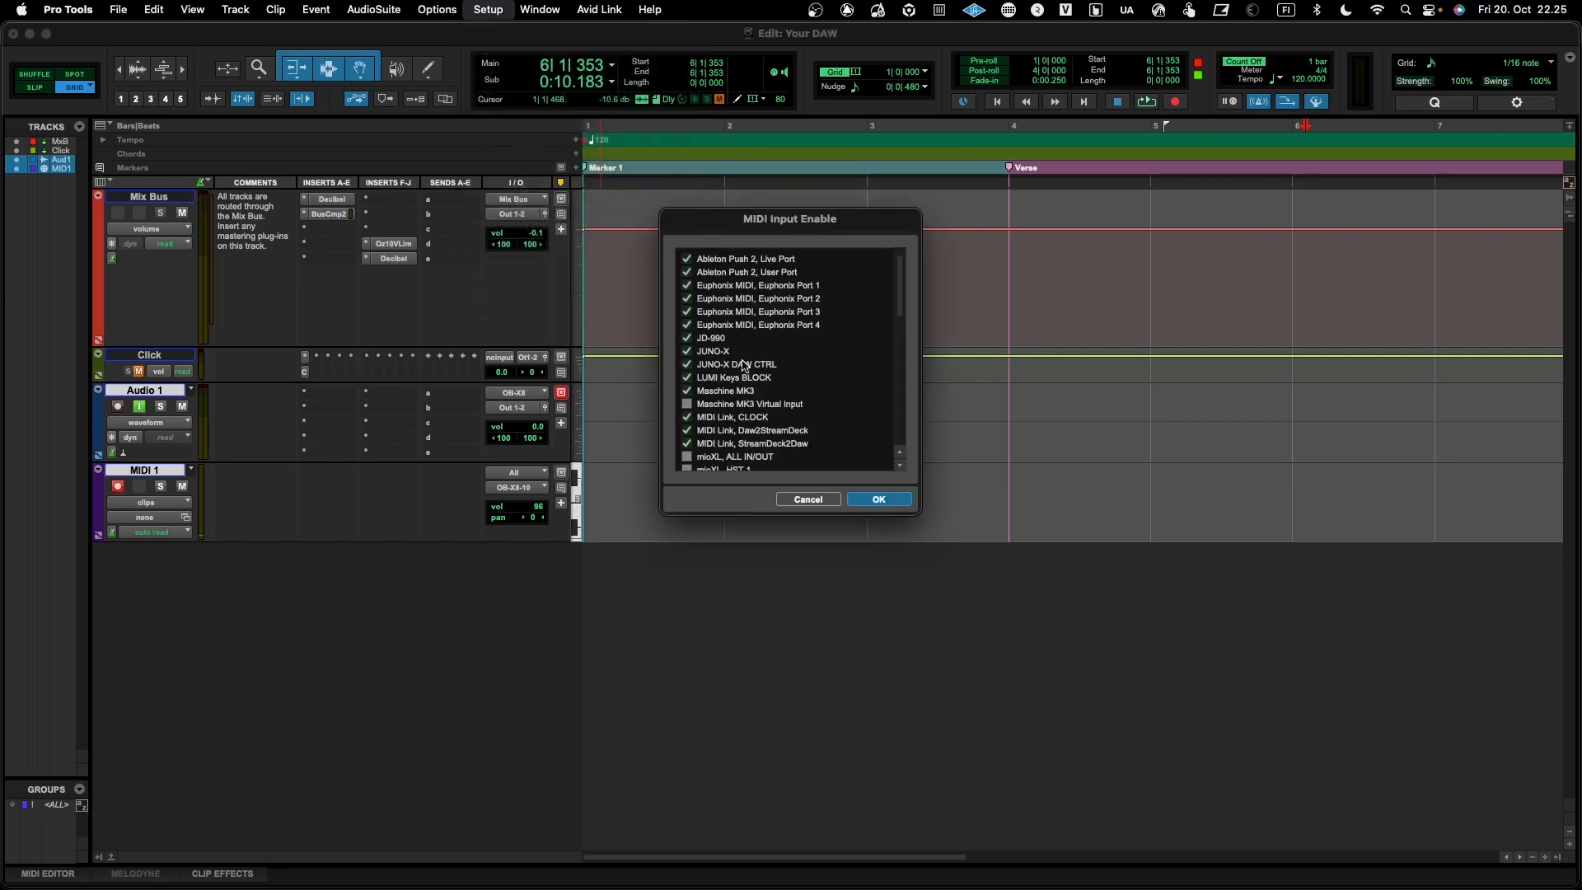
pyautogui.click(687, 259)
pyautogui.click(687, 271)
pyautogui.click(687, 338)
pyautogui.click(687, 351)
pyautogui.click(687, 364)
pyautogui.click(687, 379)
pyautogui.scroll(-3, 688, 417)
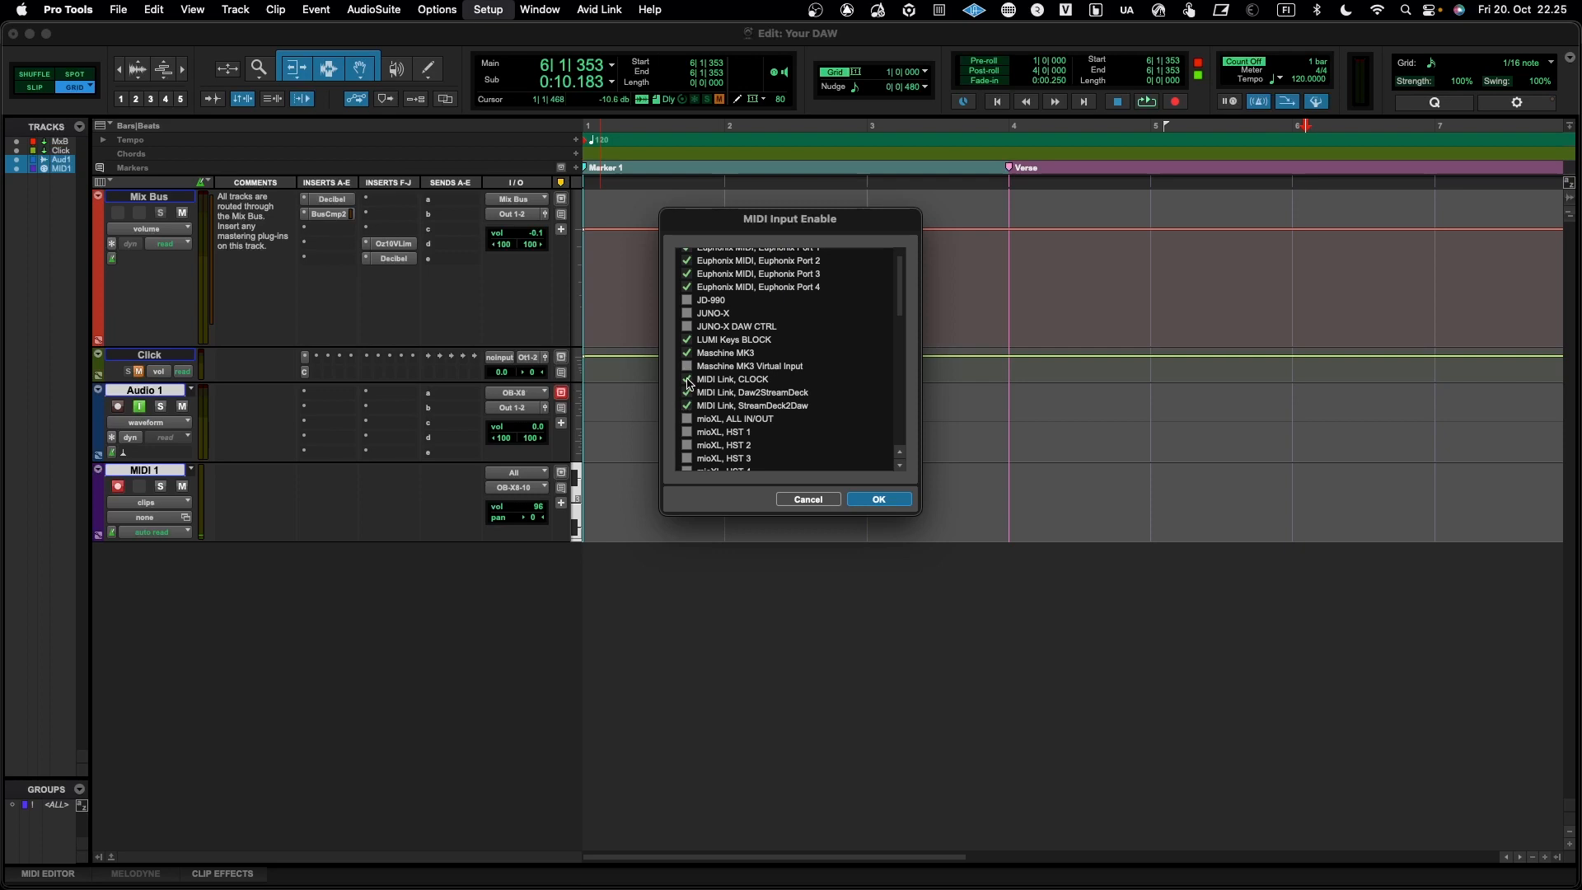
# Step: Disable OB-X8 as a MIDI input device, leaving the MIDI Link ports enabled
pyautogui.click(688, 379)
pyautogui.click(688, 394)
pyautogui.scroll(-1, 725, 396)
pyautogui.scroll(-5, 730, 367)
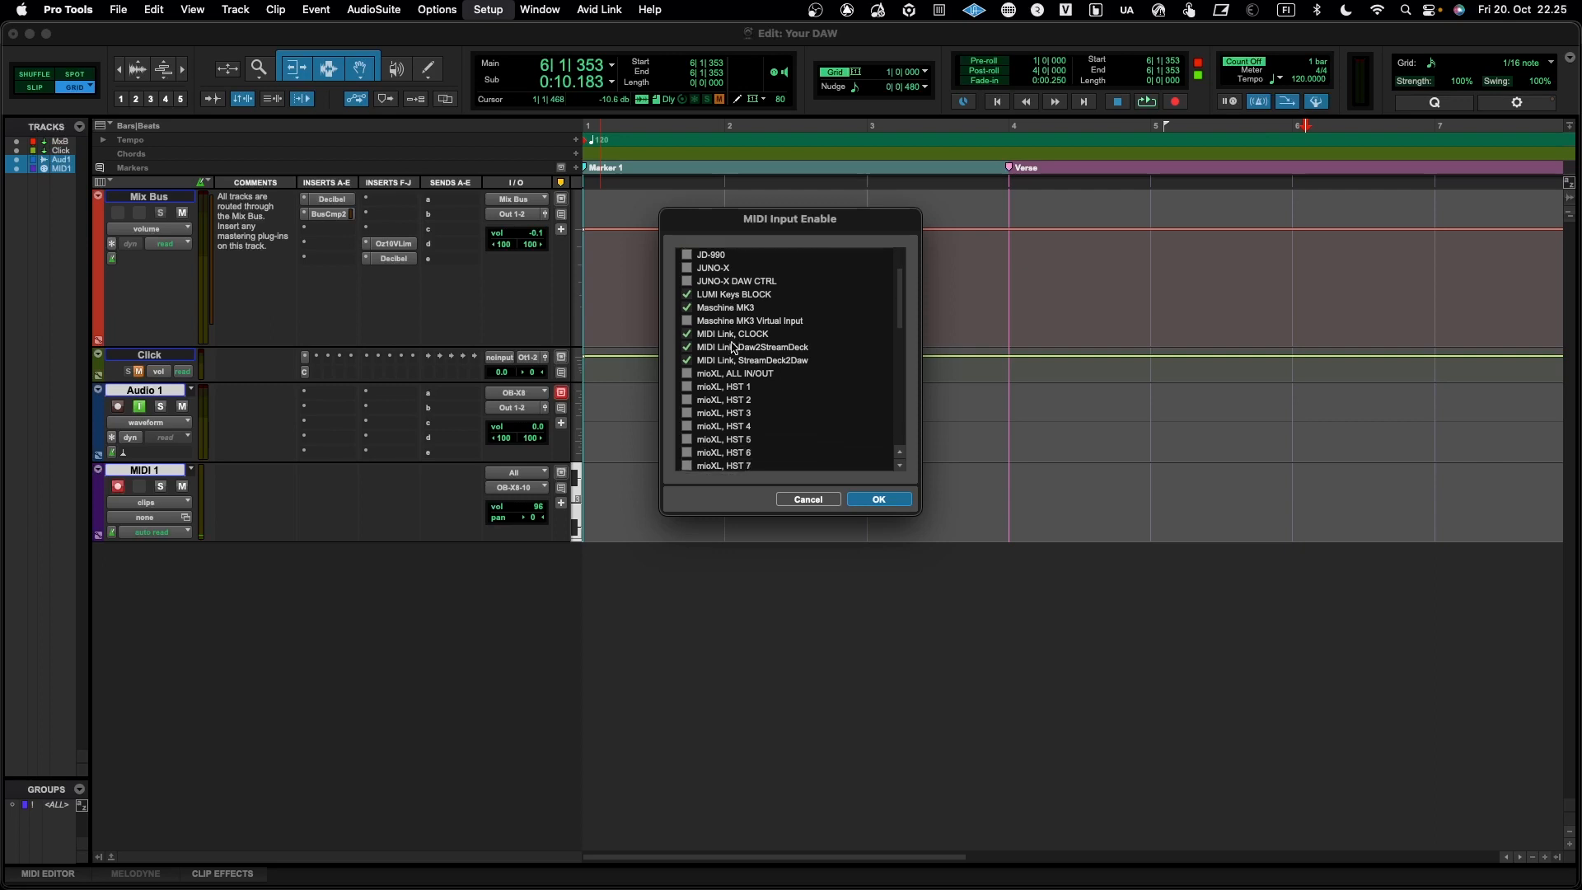
pyautogui.scroll(-7, 733, 346)
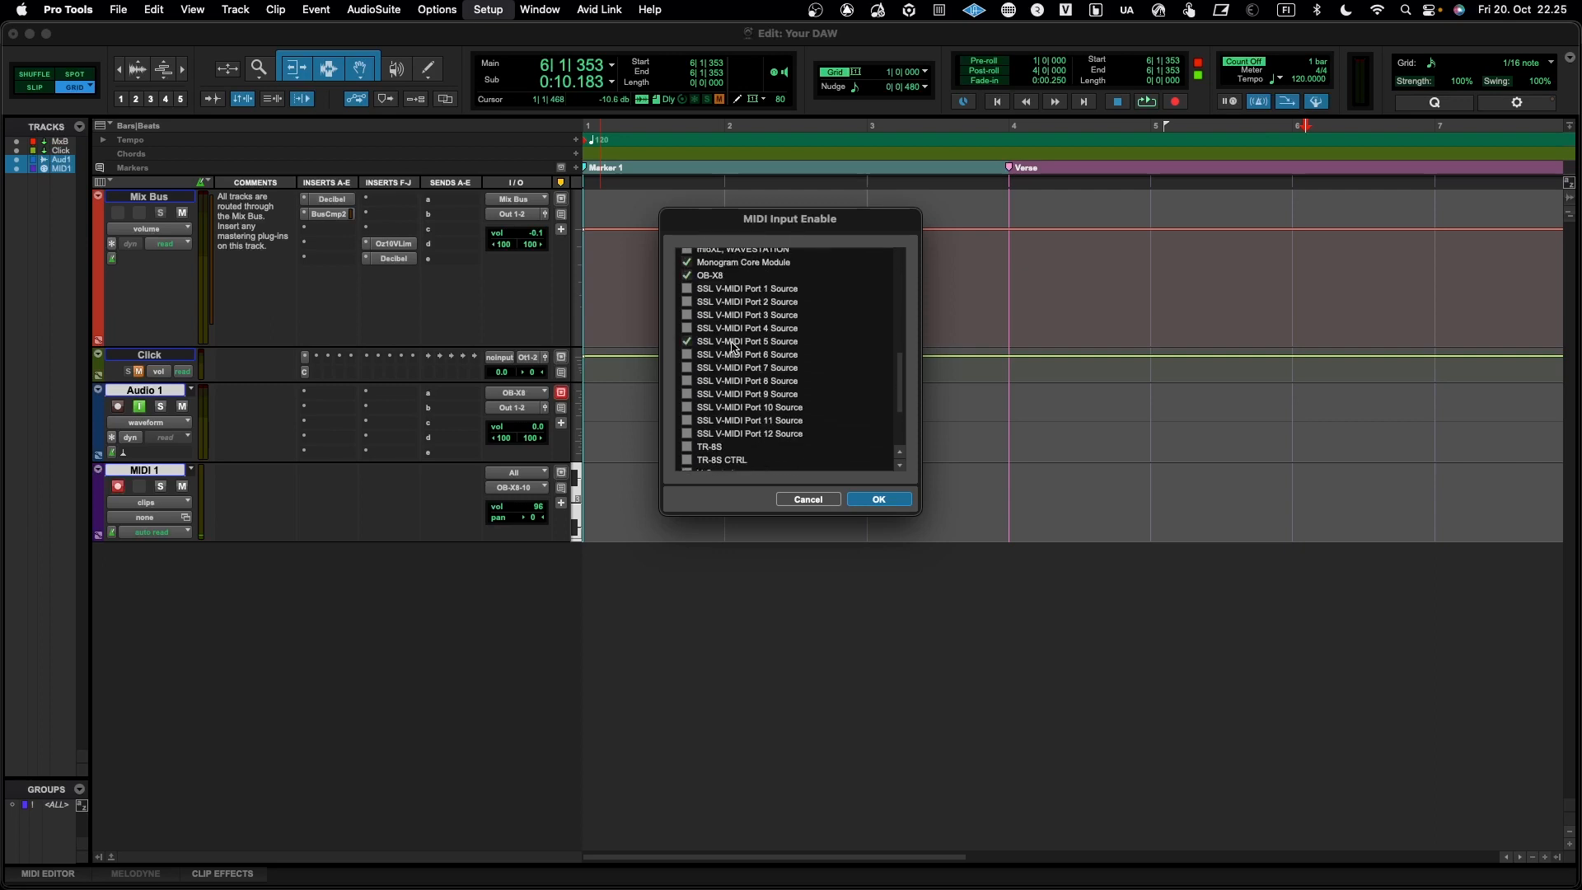
pyautogui.scroll(2, 733, 346)
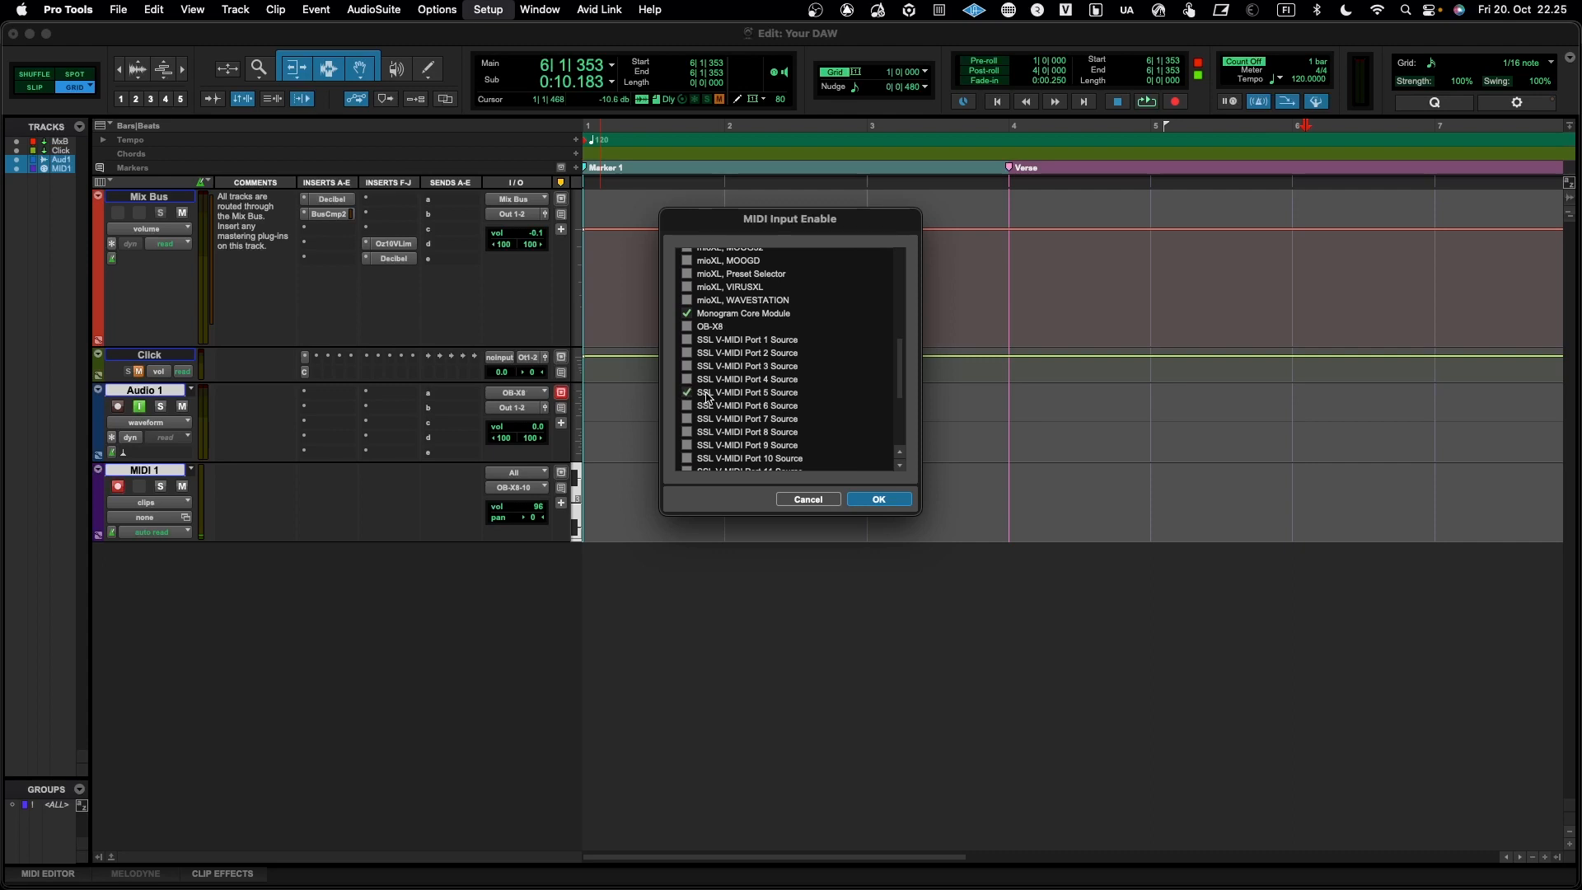
pyautogui.scroll(-1, 696, 396)
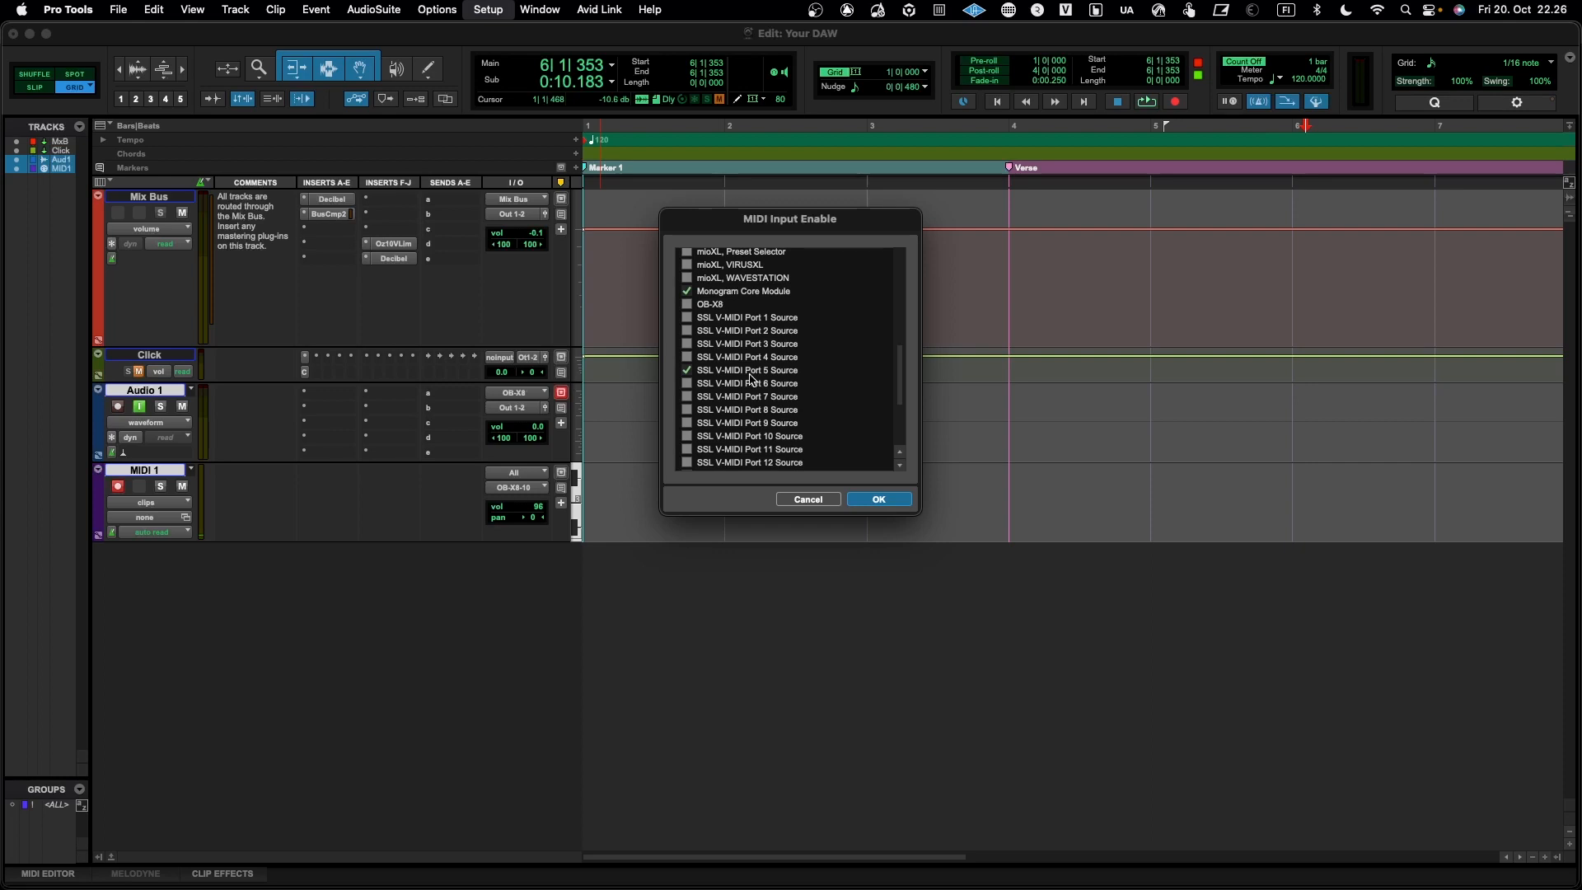
# Step: Check the remaining MIDI input devices, keeping Vienna Instruments MIDI enabled, and accept the selection
pyautogui.scroll(-5, 751, 379)
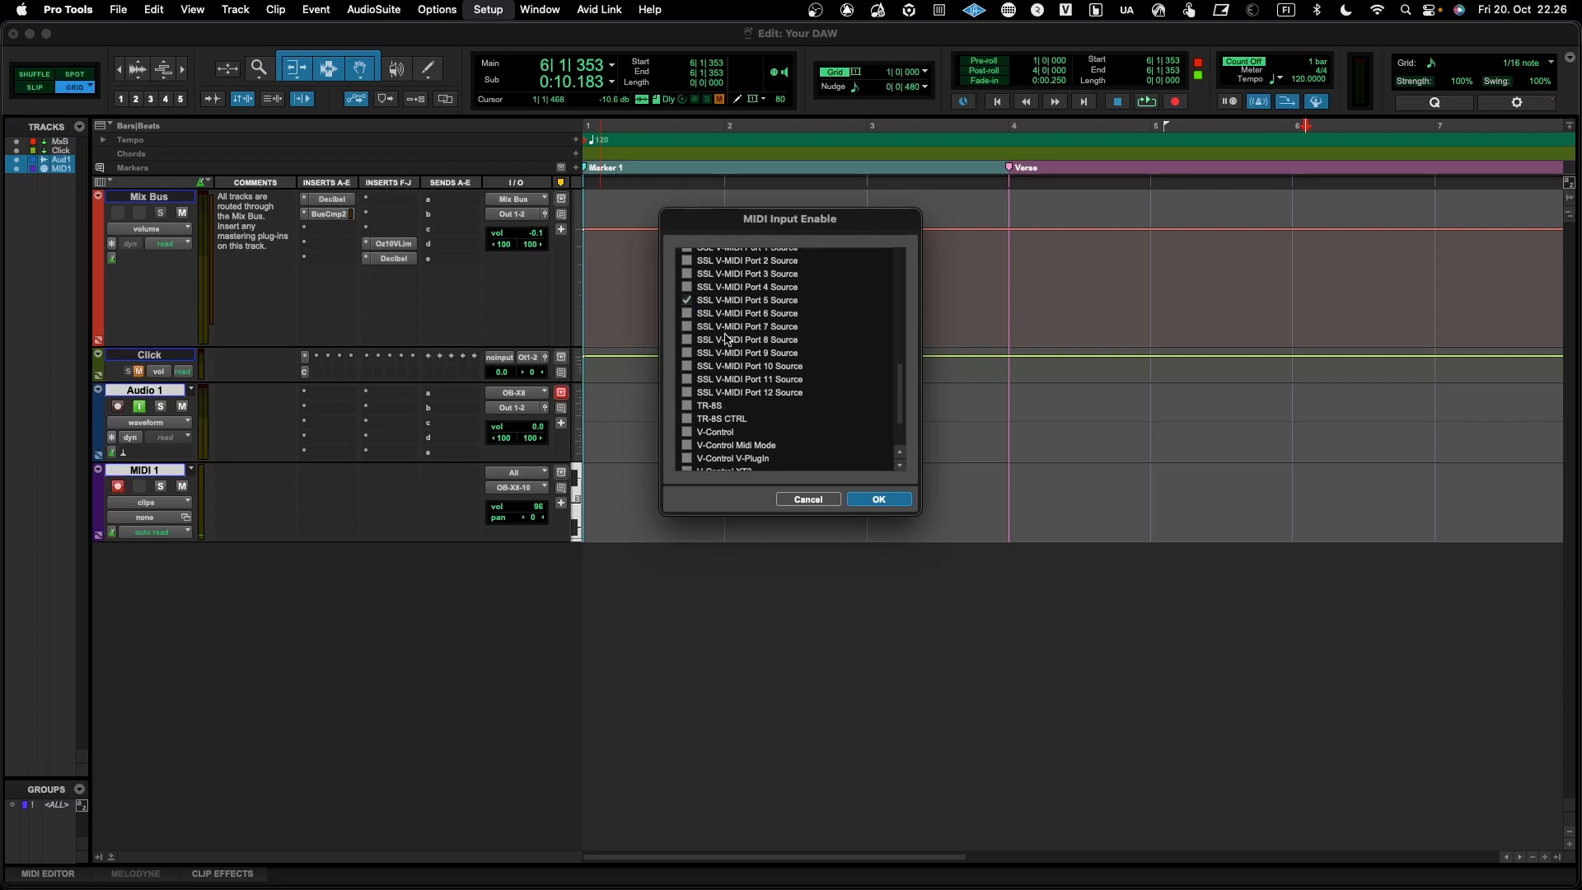
pyautogui.click(687, 465)
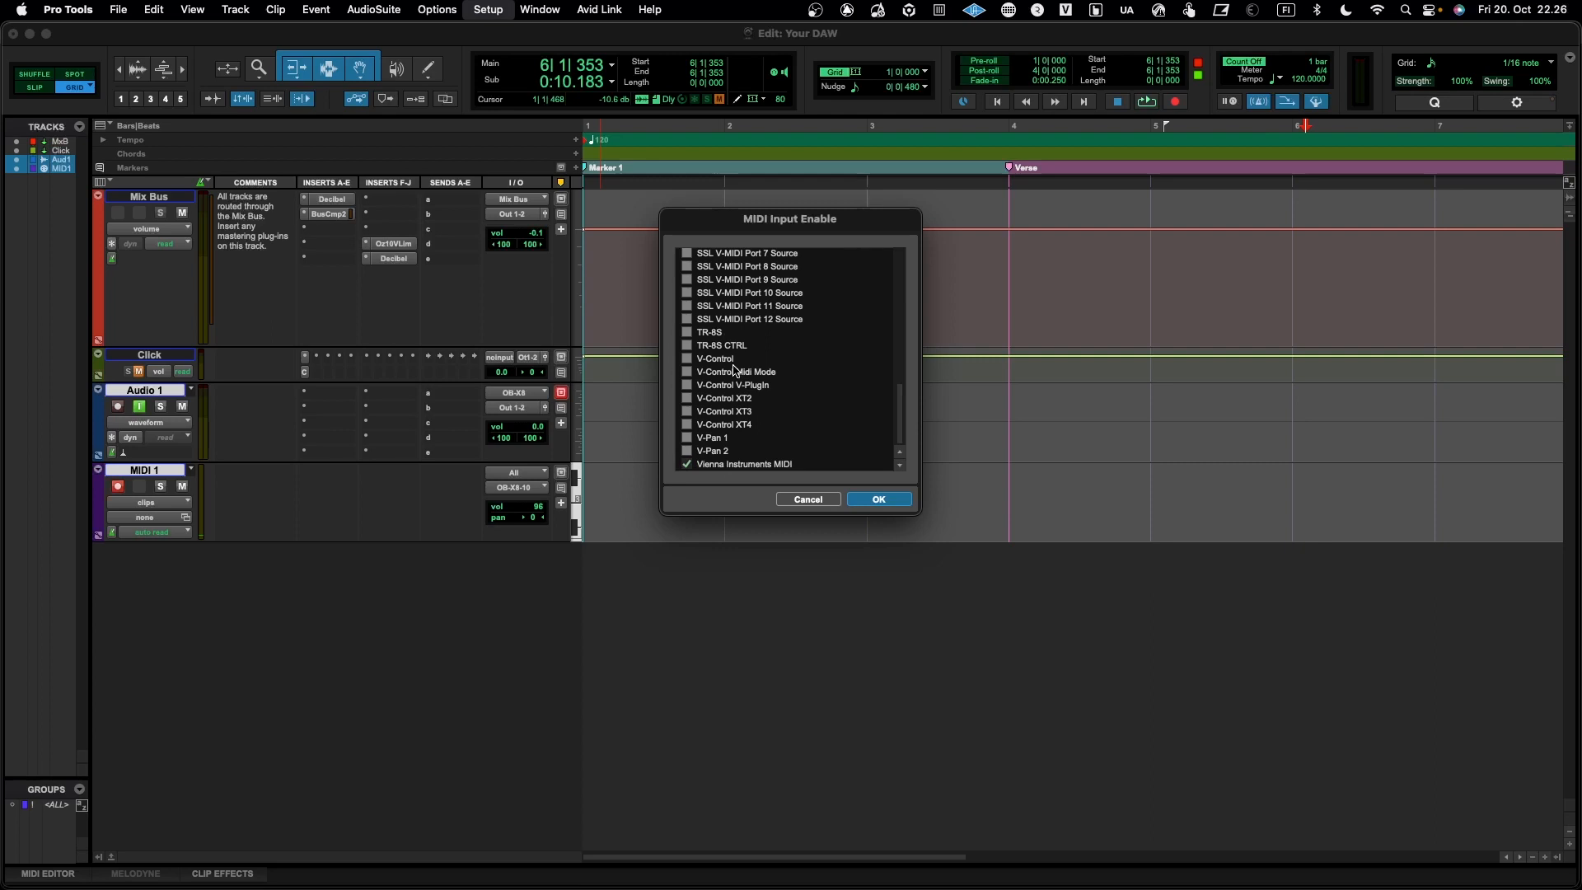
pyautogui.scroll(5, 735, 371)
pyautogui.scroll(2, 735, 371)
pyautogui.scroll(1, 736, 371)
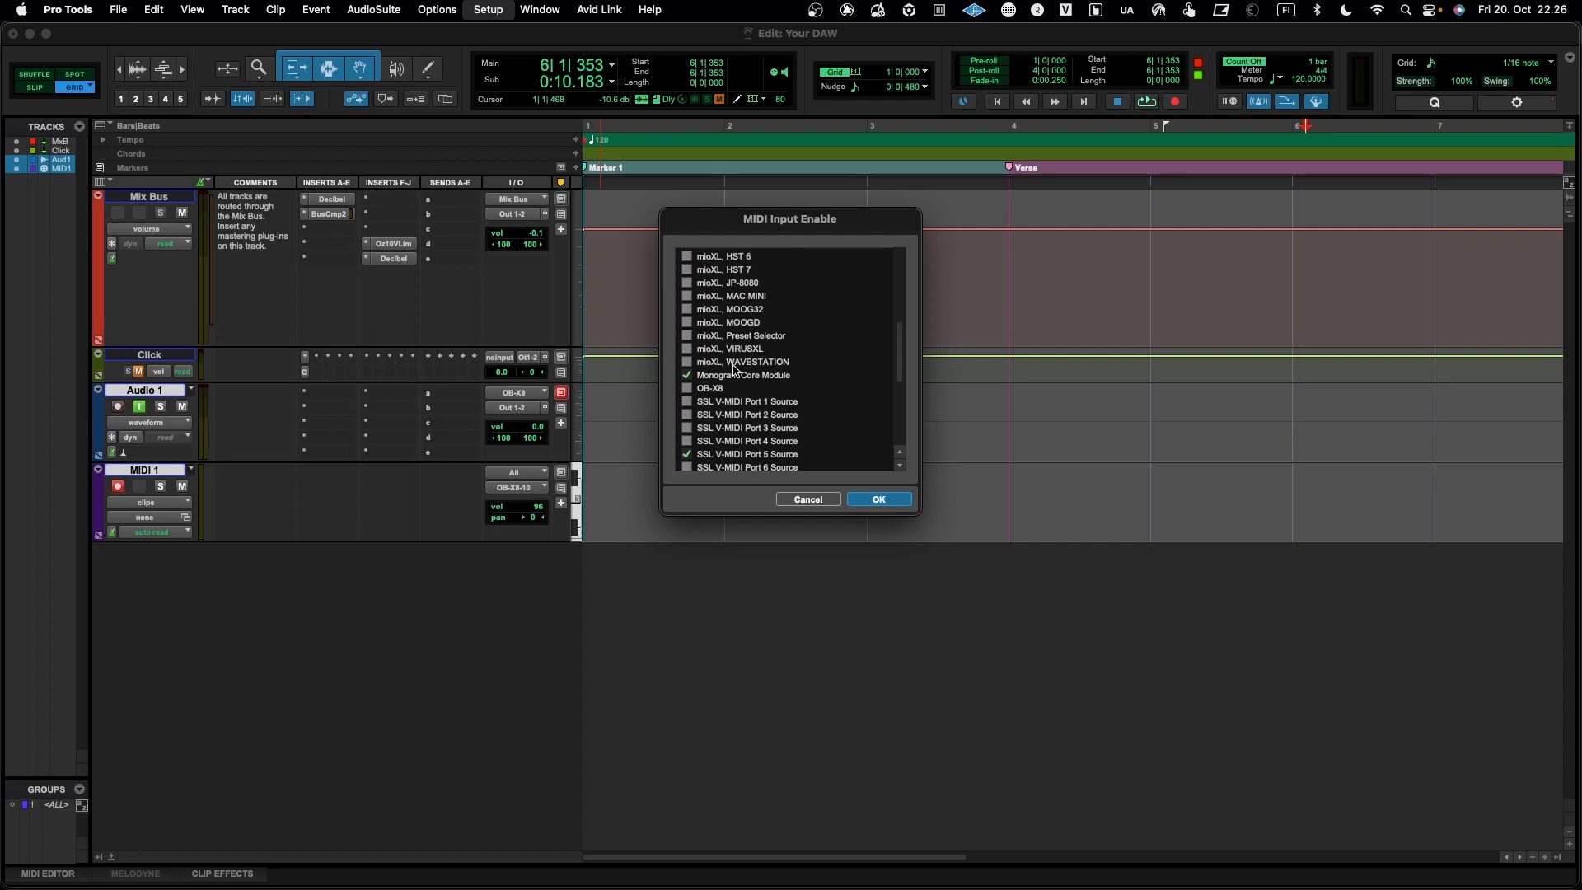
pyautogui.scroll(12, 734, 360)
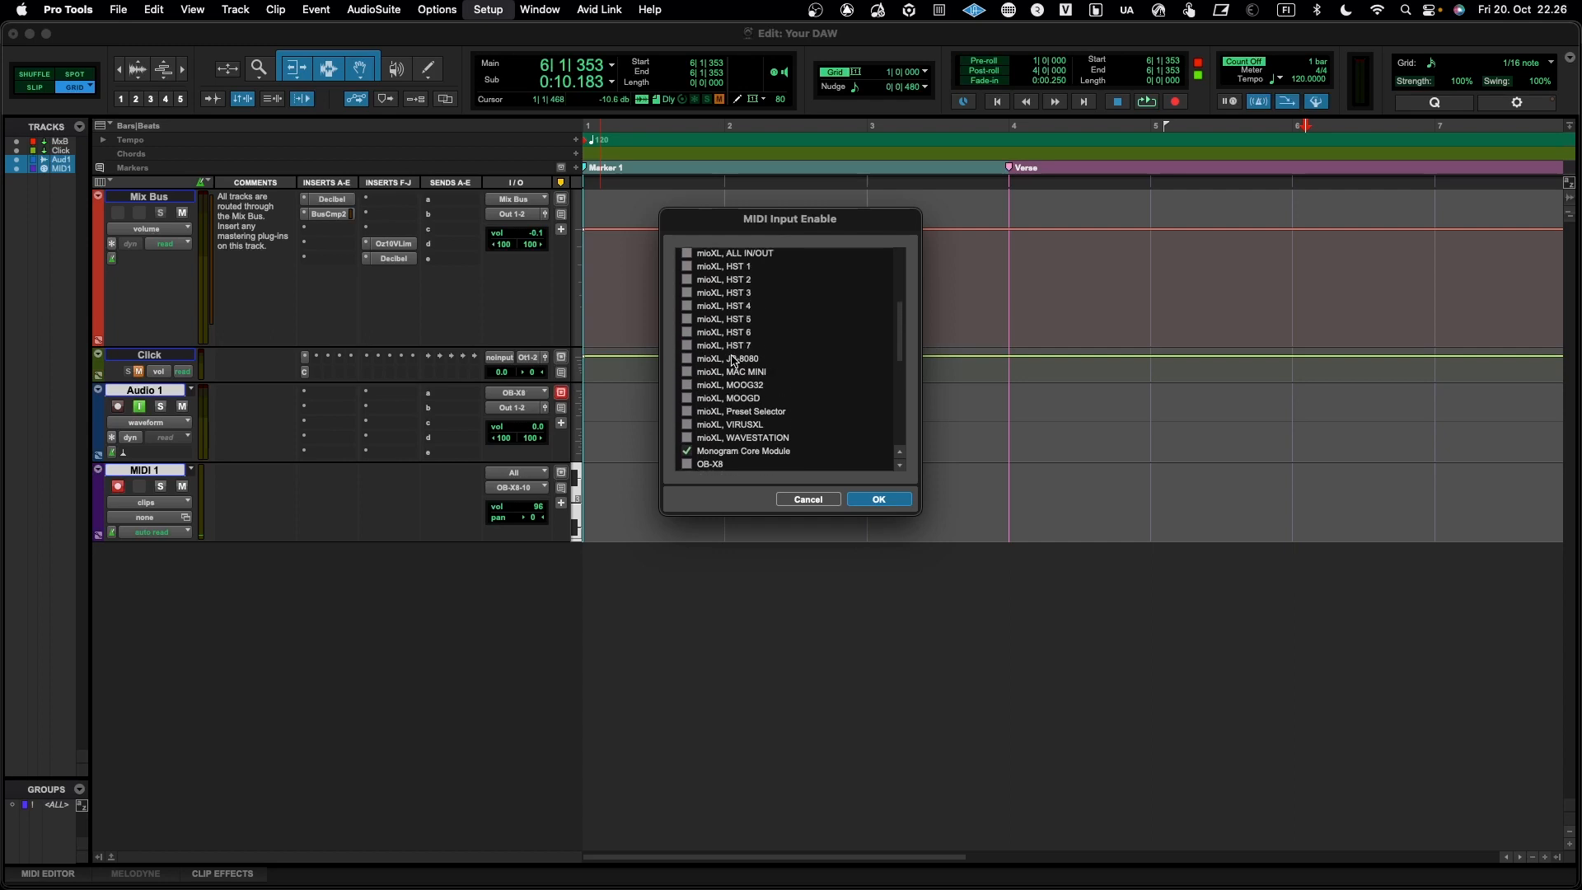
pyautogui.scroll(-1, 734, 360)
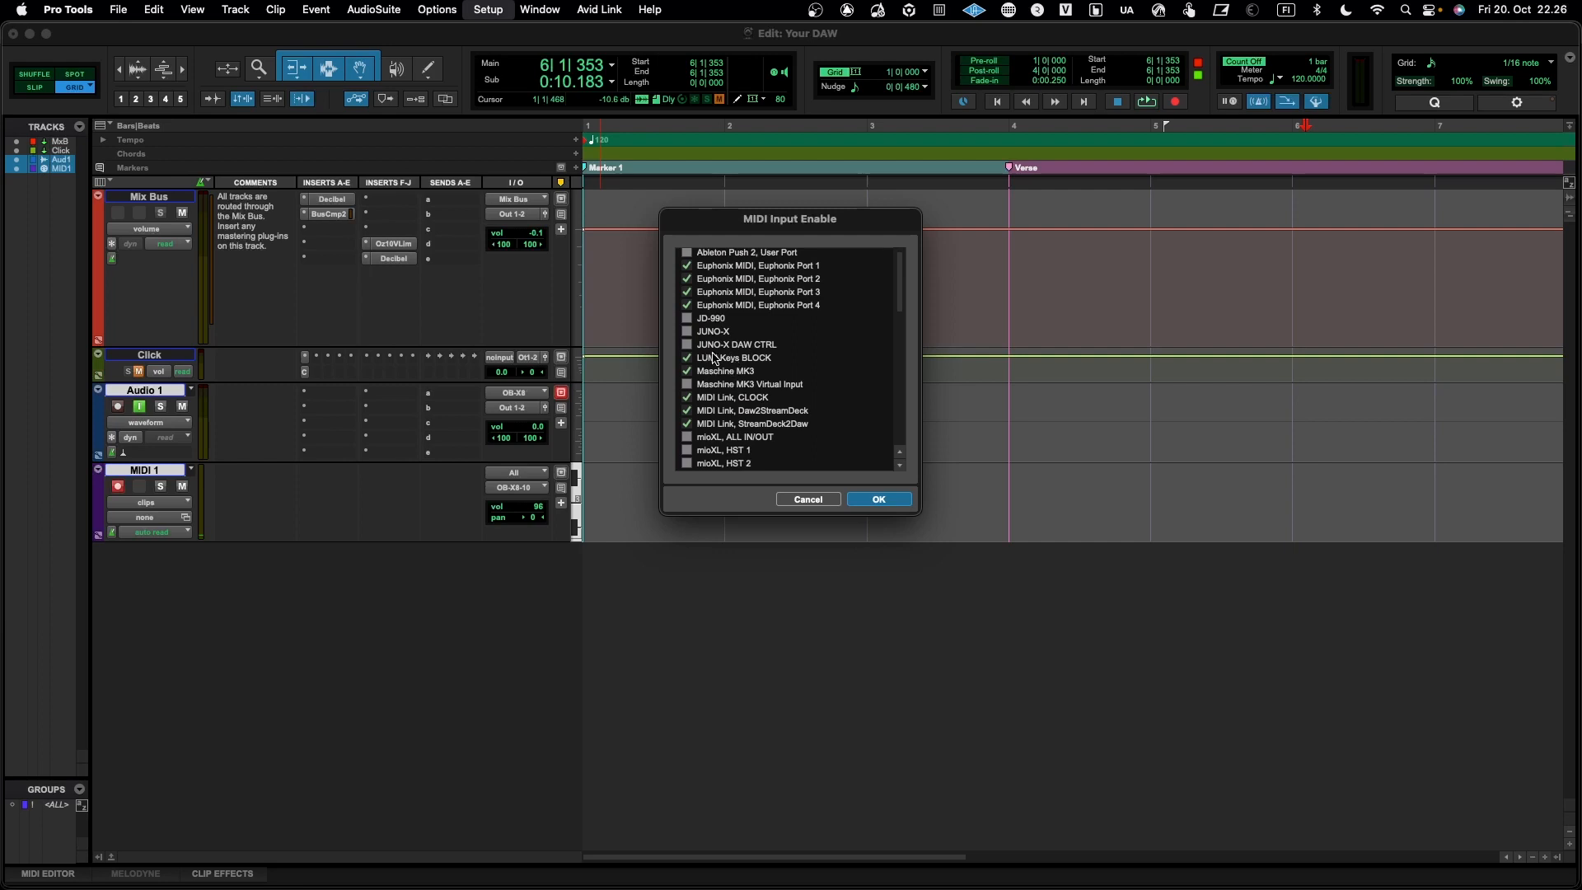
pyautogui.scroll(1, 715, 359)
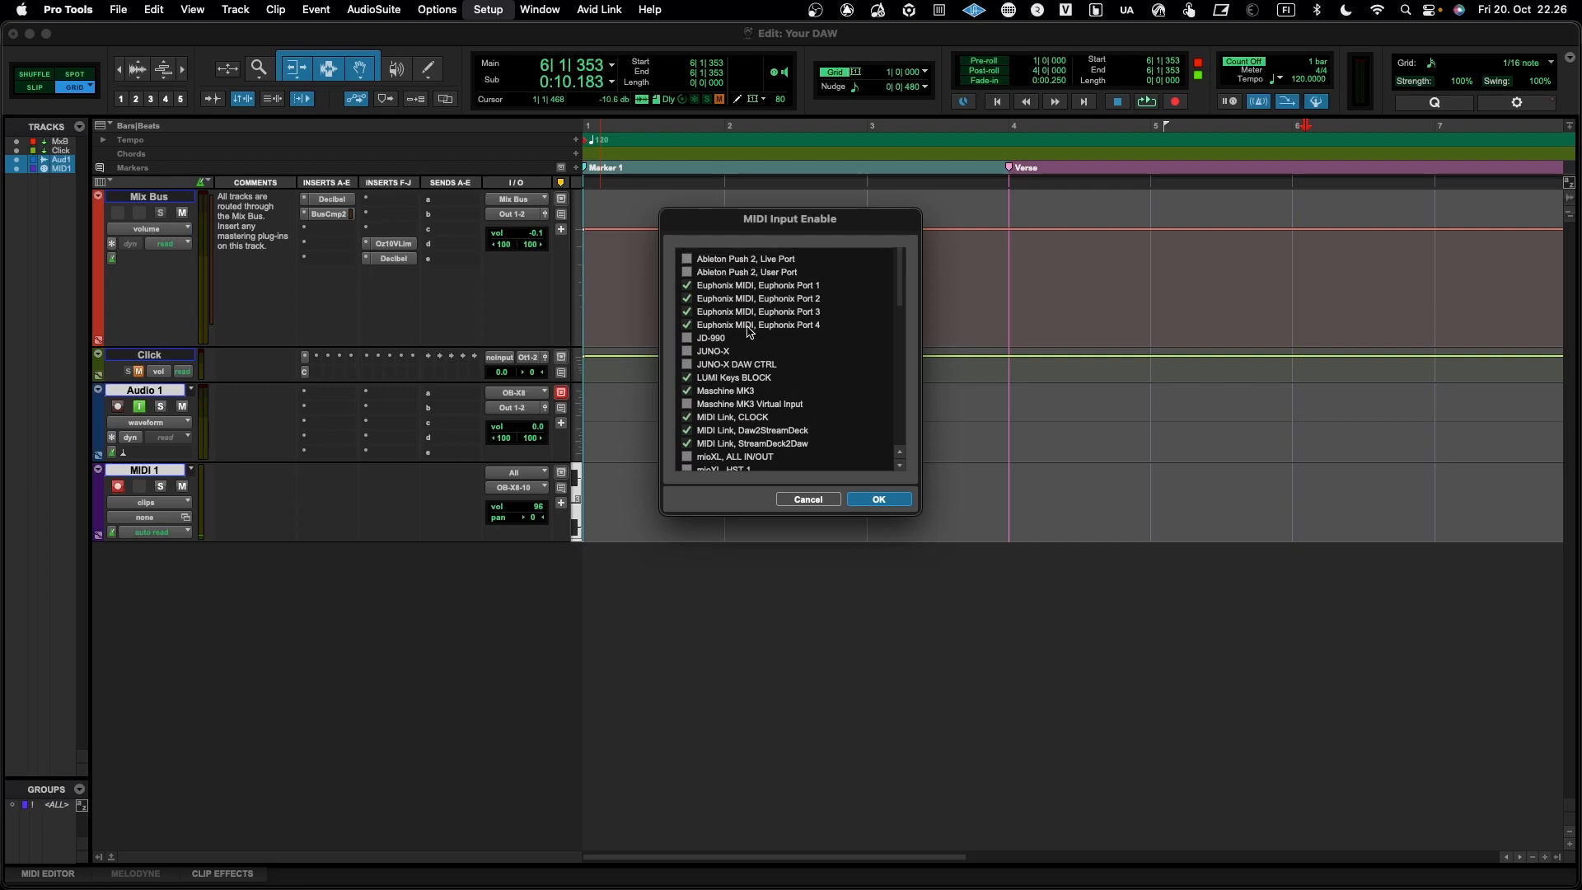
pyautogui.click(879, 499)
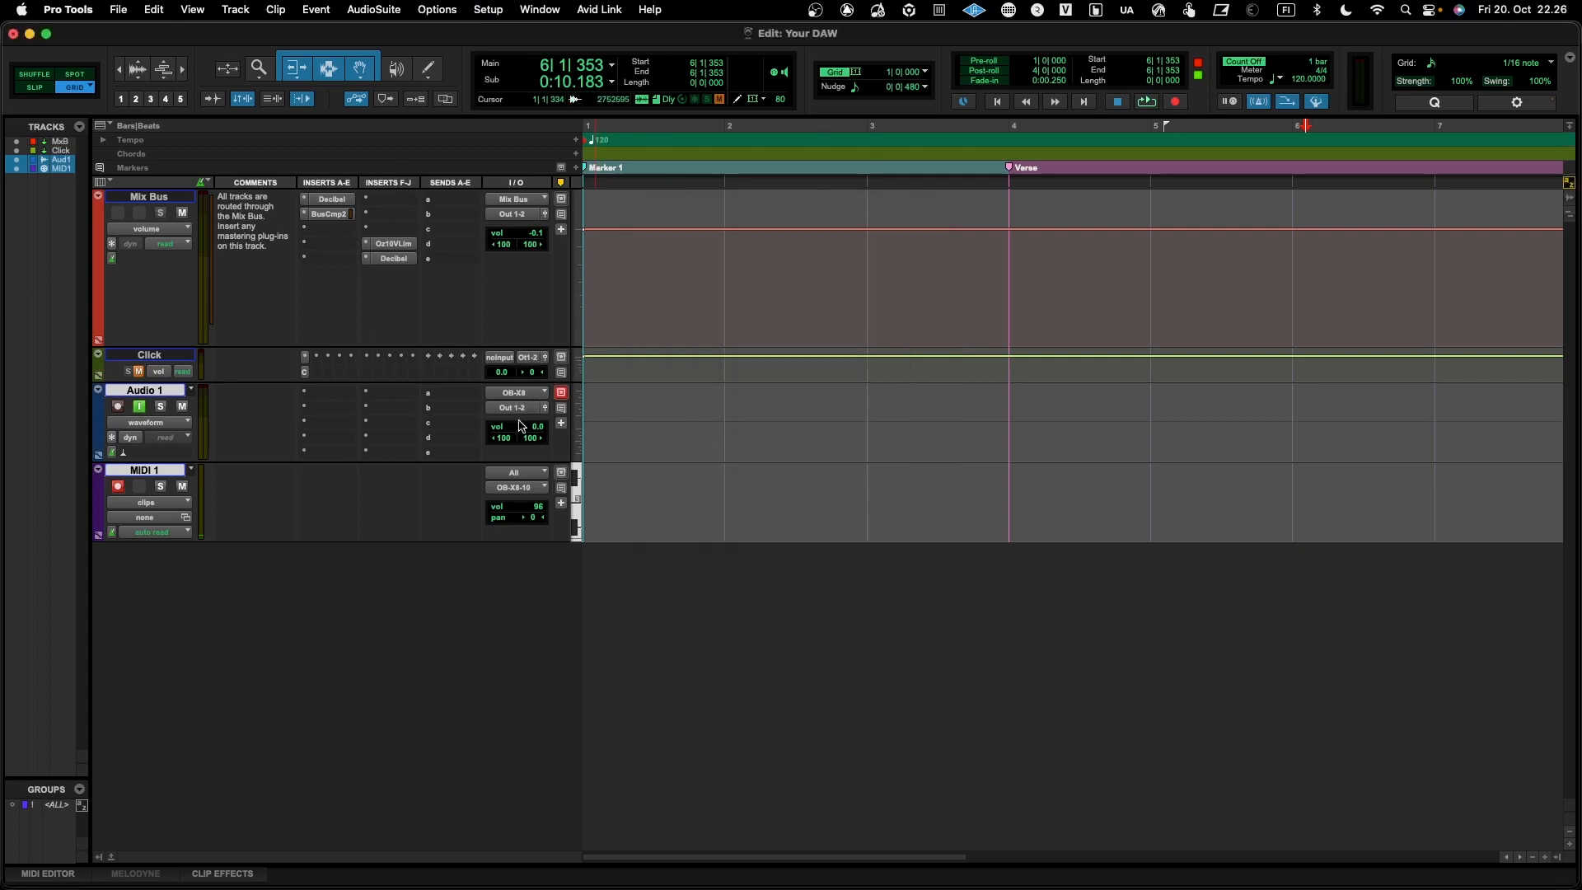
# Step: Examine the predefined input devices offered for the MIDI 1 track and keep its input set to All
pyautogui.click(523, 477)
pyautogui.moveTo(529, 506)
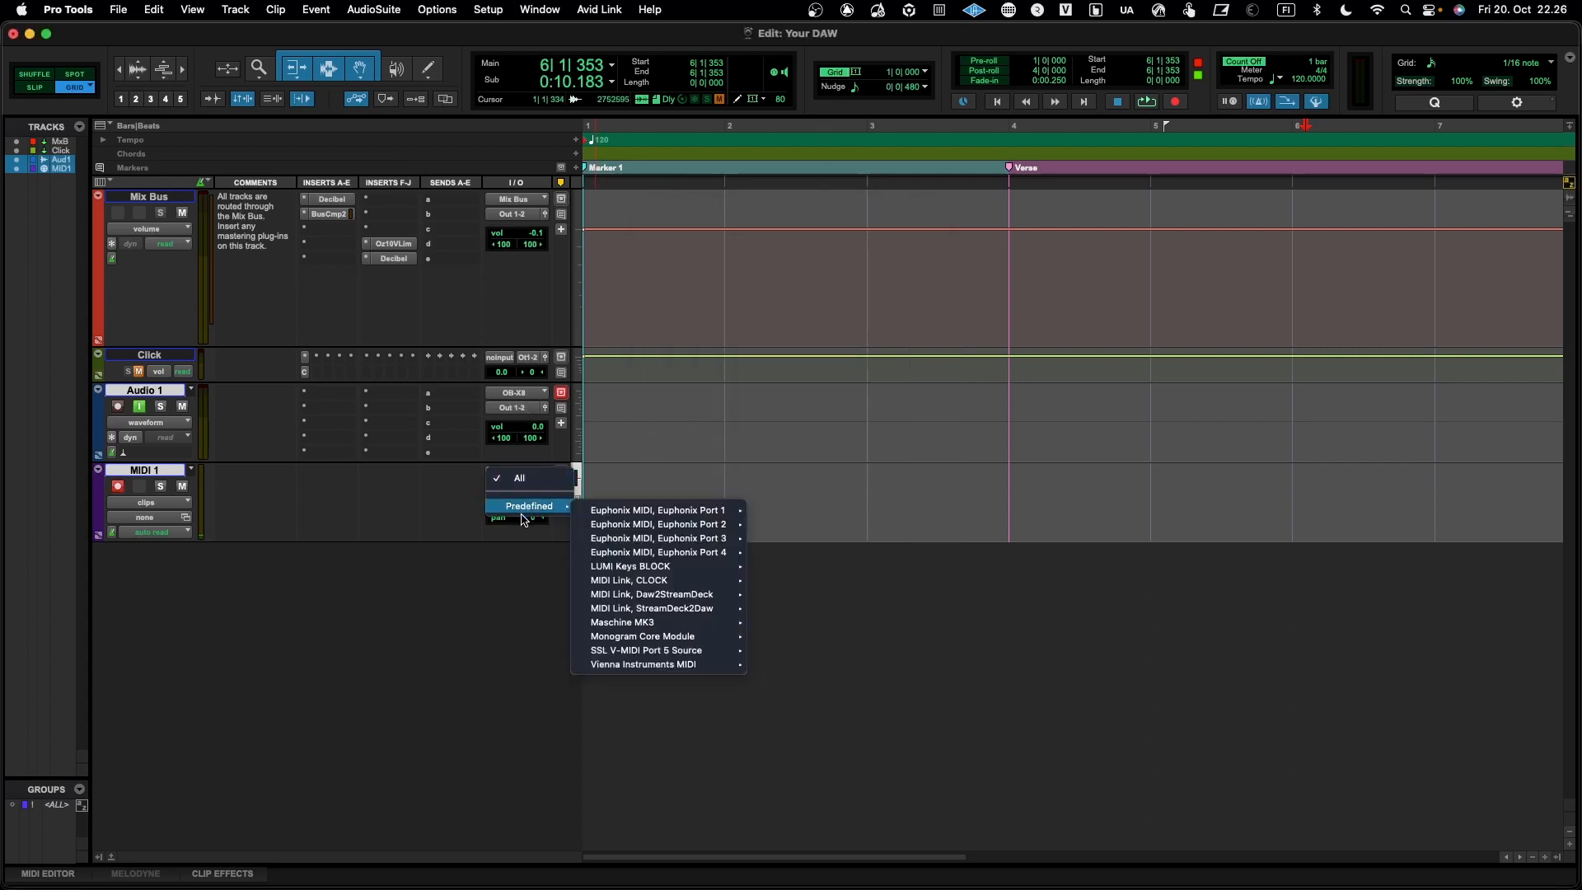
pyautogui.moveTo(650, 512)
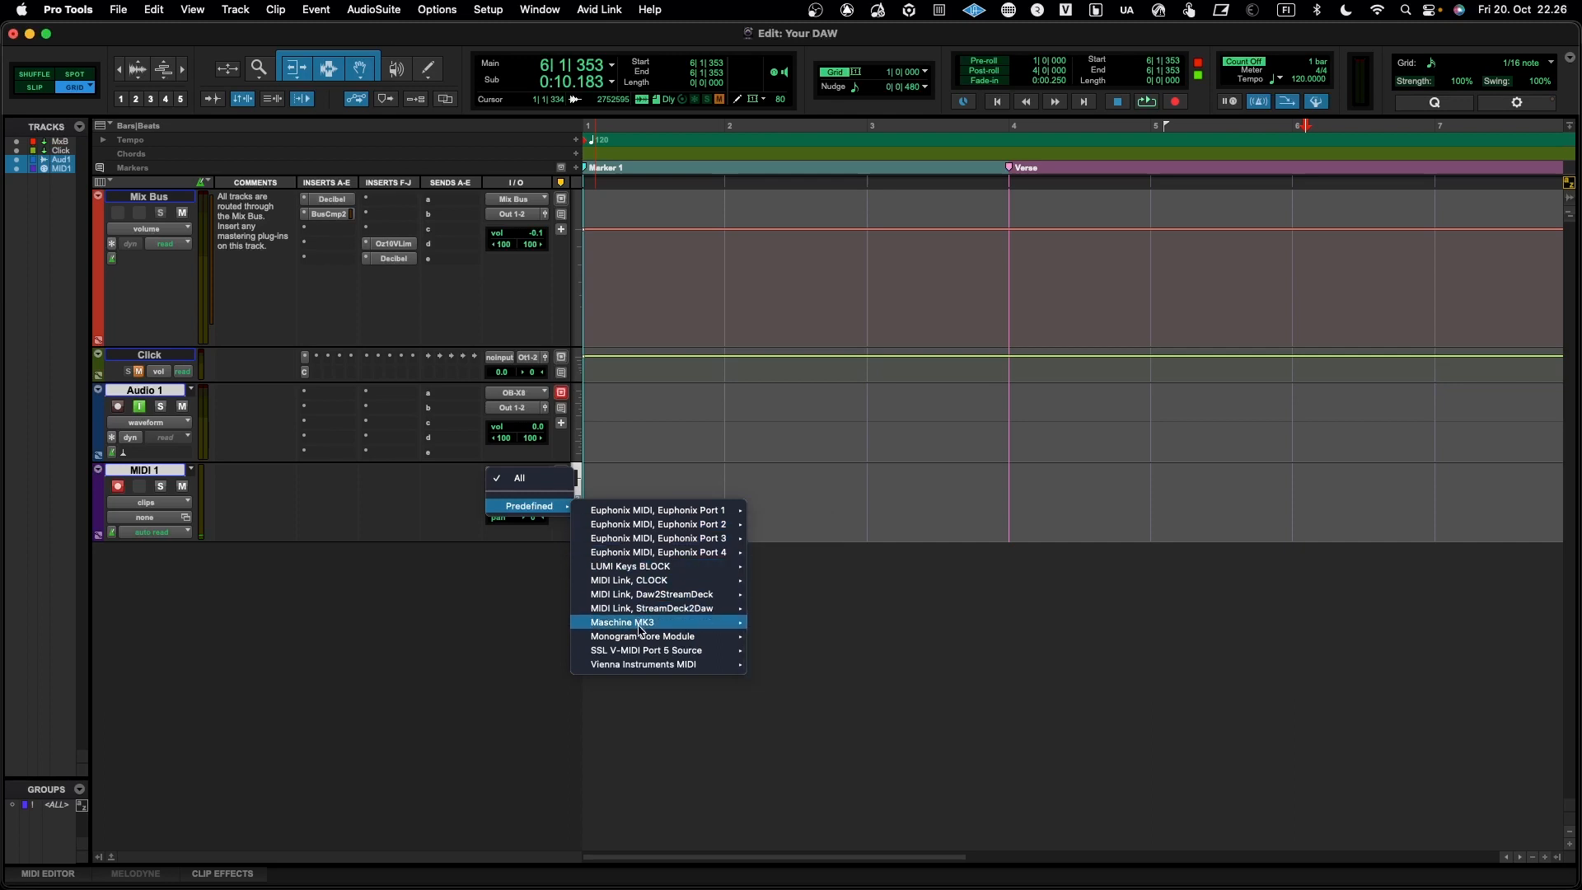
pyautogui.moveTo(640, 669)
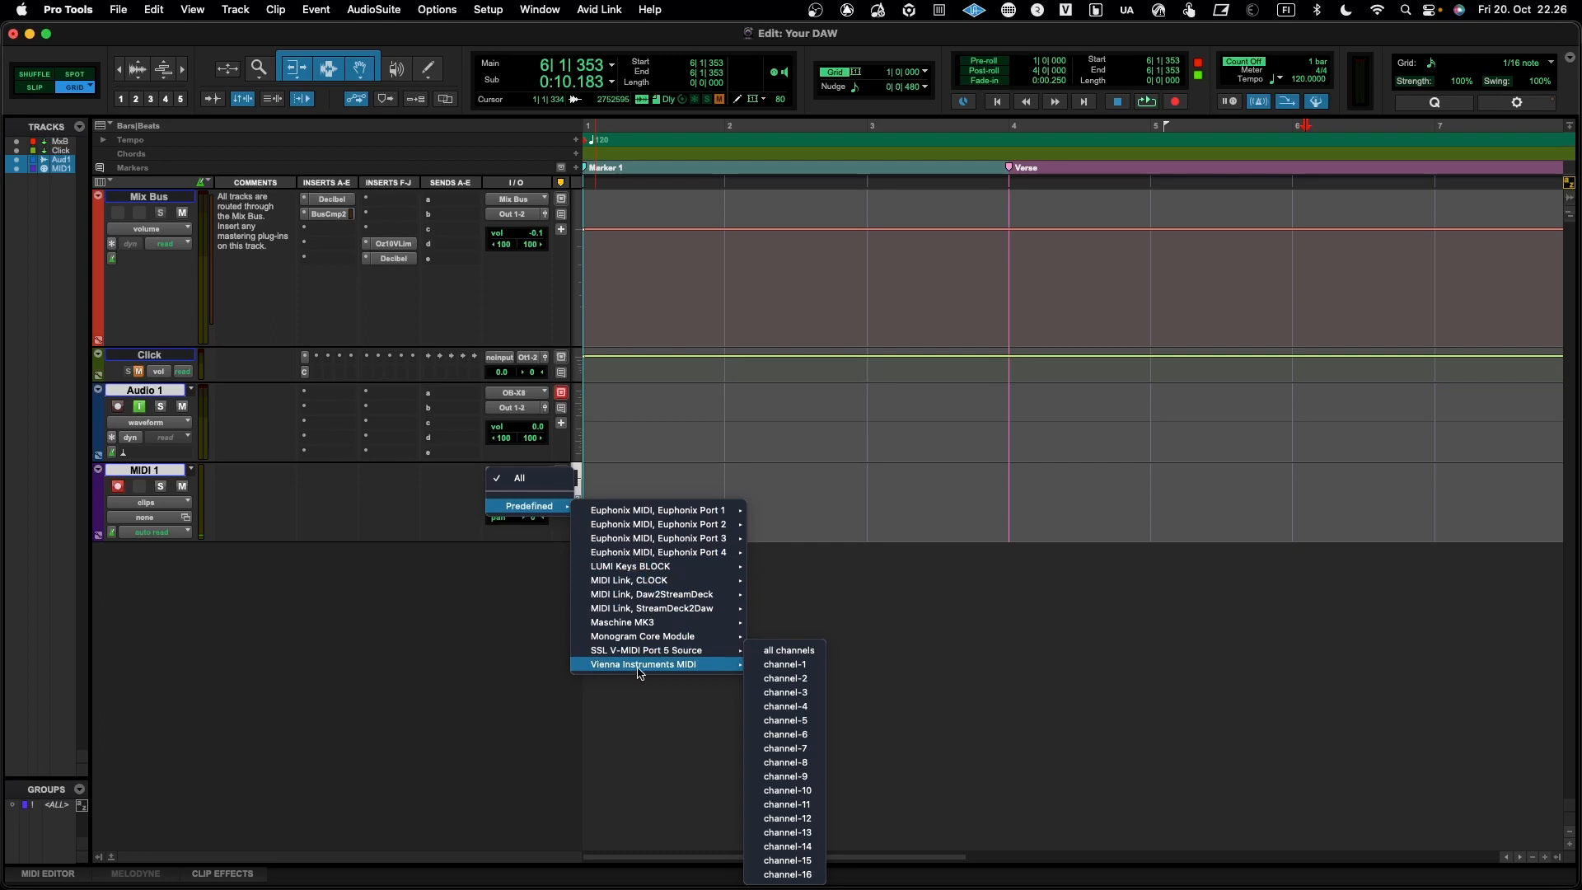
pyautogui.click(519, 478)
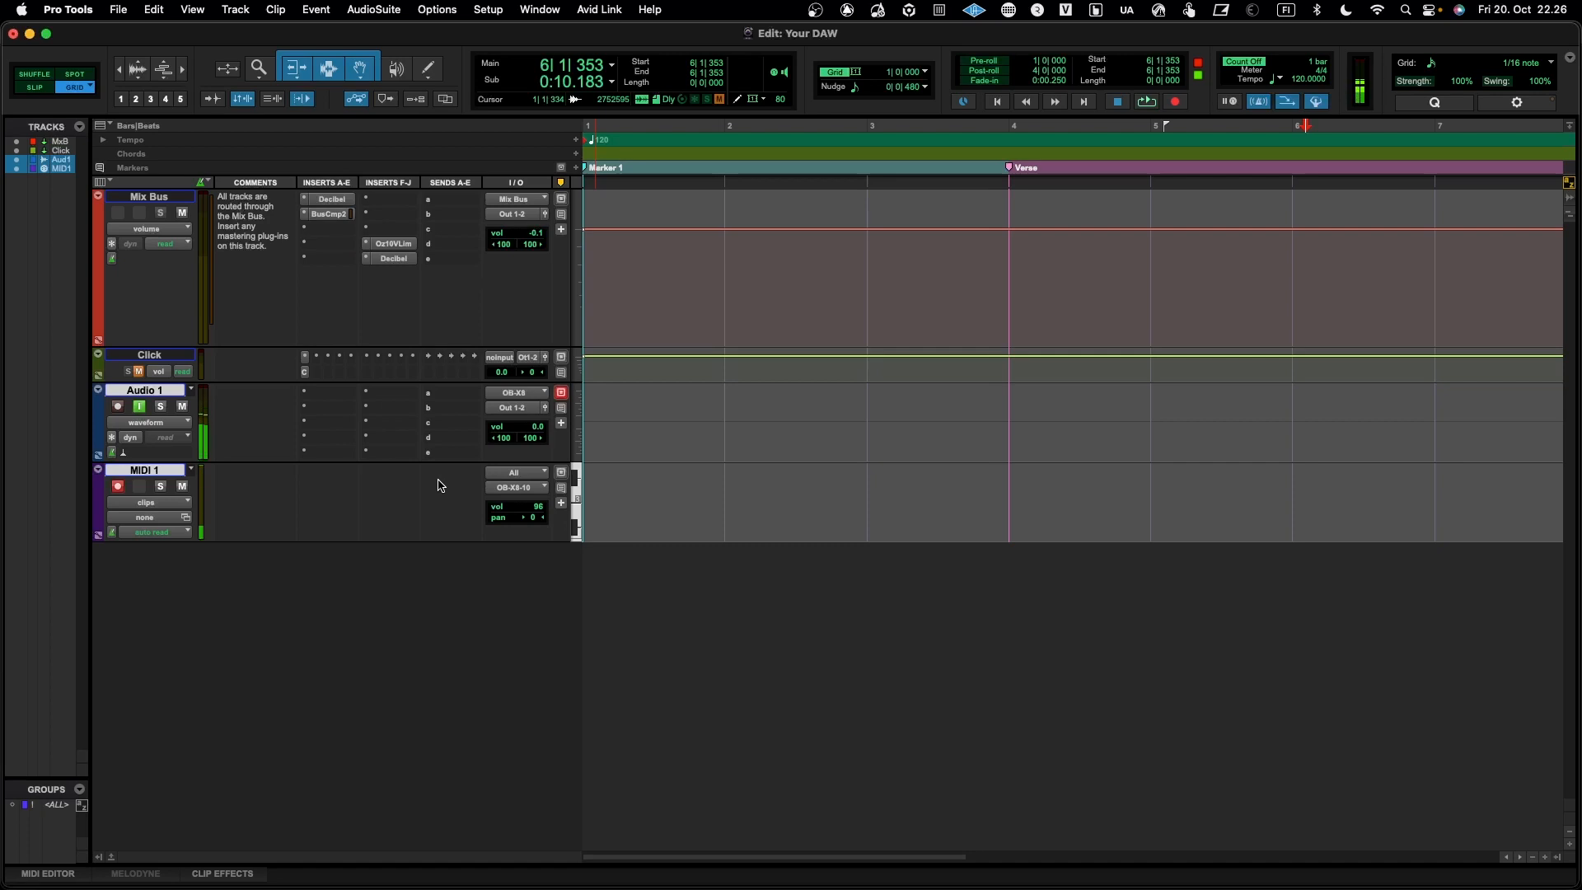
# Step: Route the MIDI 1 track's output to channel 9 of the TR-8S
pyautogui.click(519, 487)
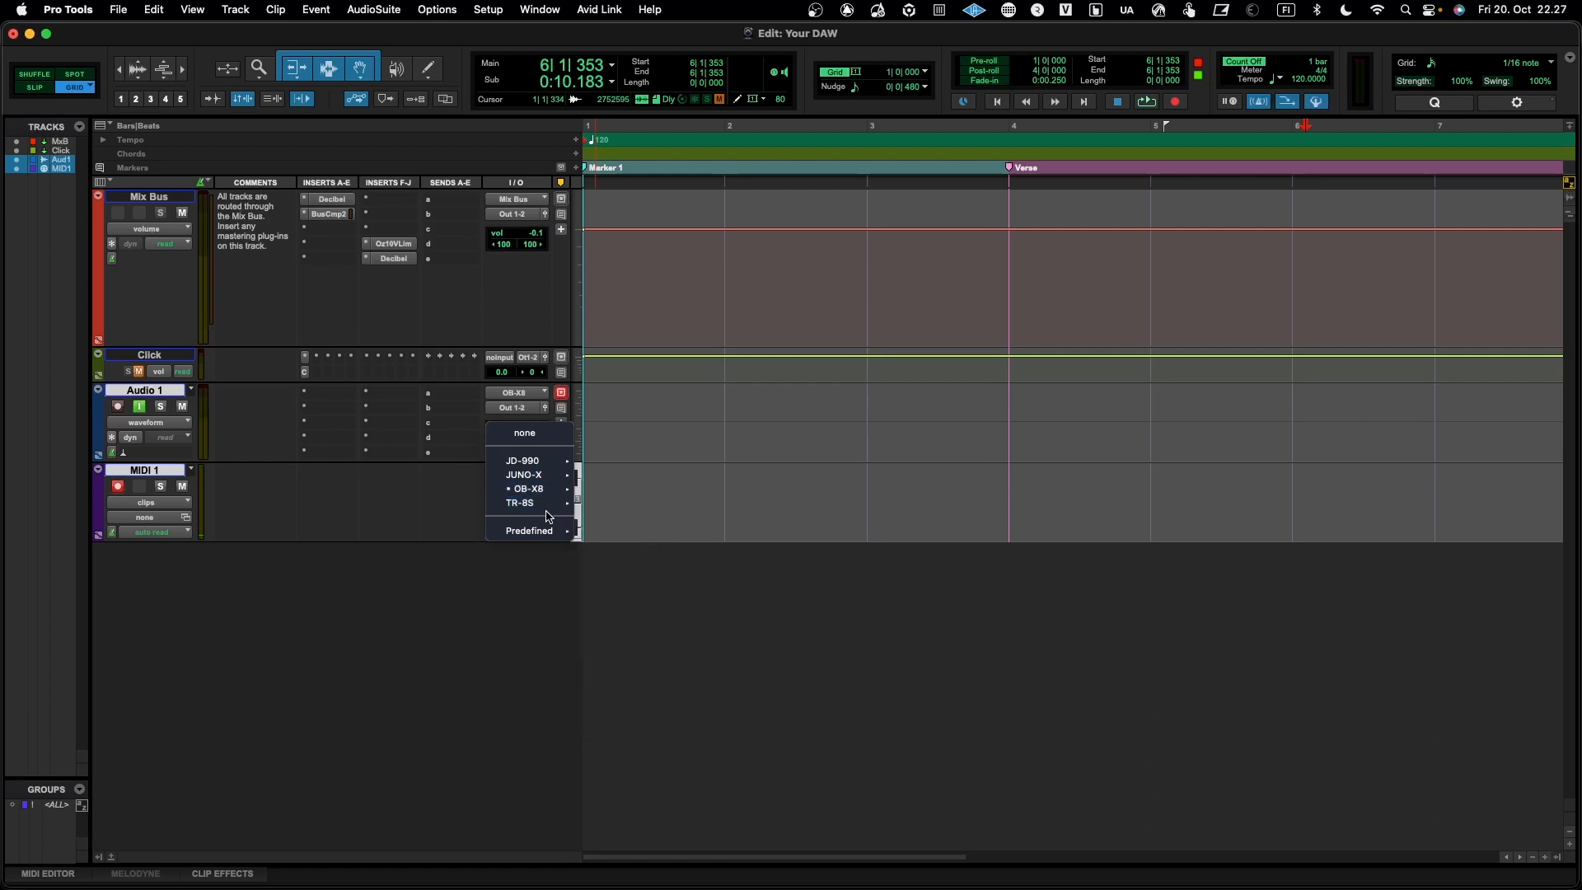
pyautogui.moveTo(553, 503)
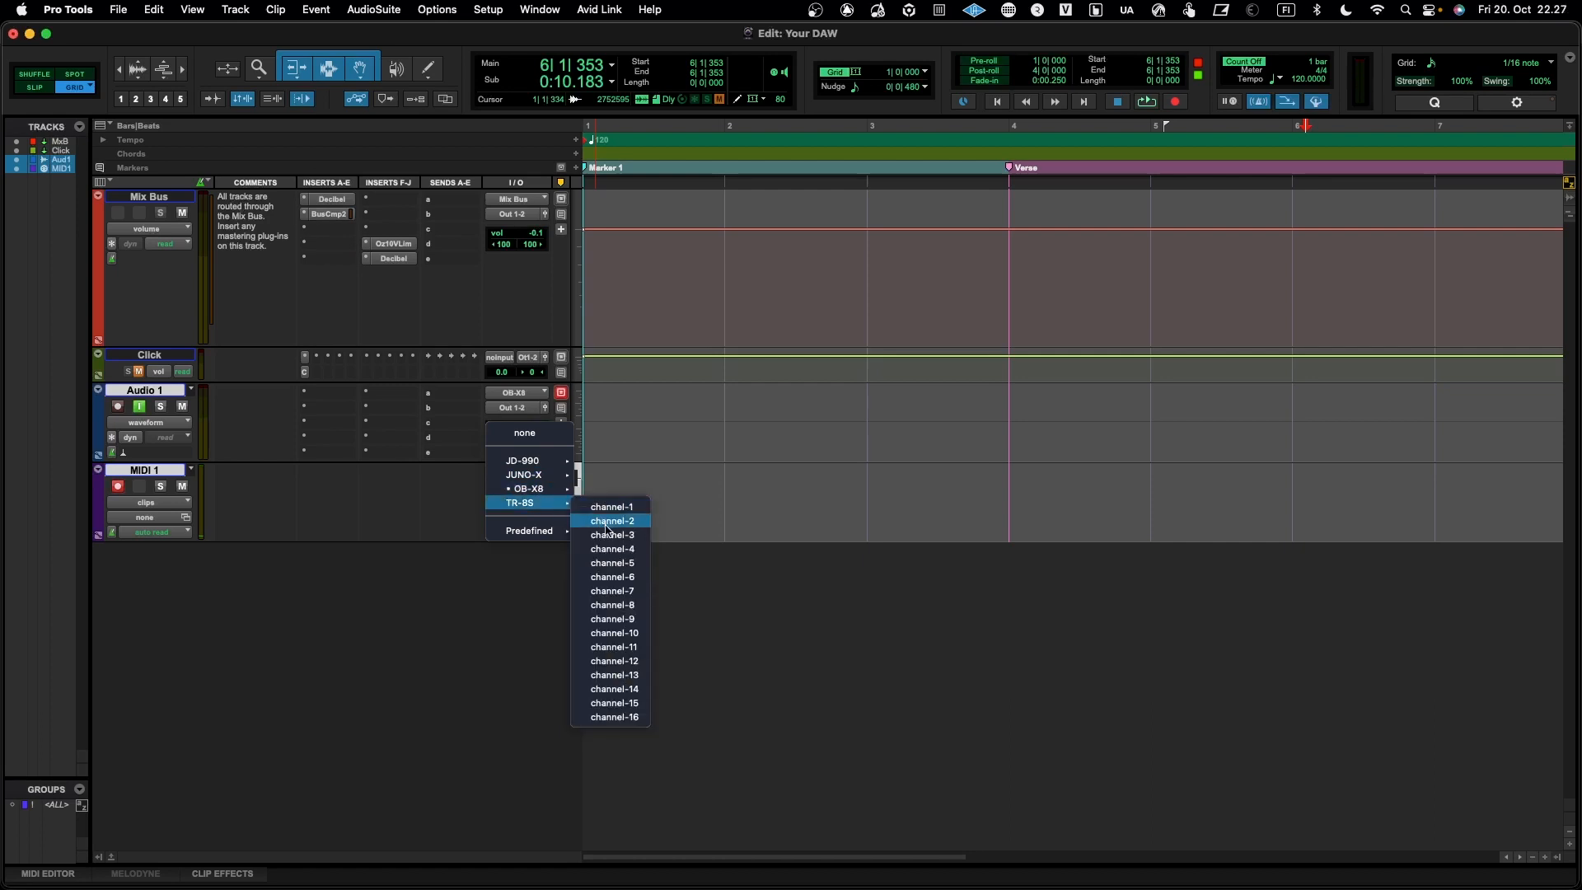
pyautogui.click(614, 619)
# Step: Switch to the AUDIO & MIDI Routing spreadsheet in Numbers, look up the Roland TR-8S port and MIDI channel, and minimize the sheet
pyautogui.moveTo(1138, 888)
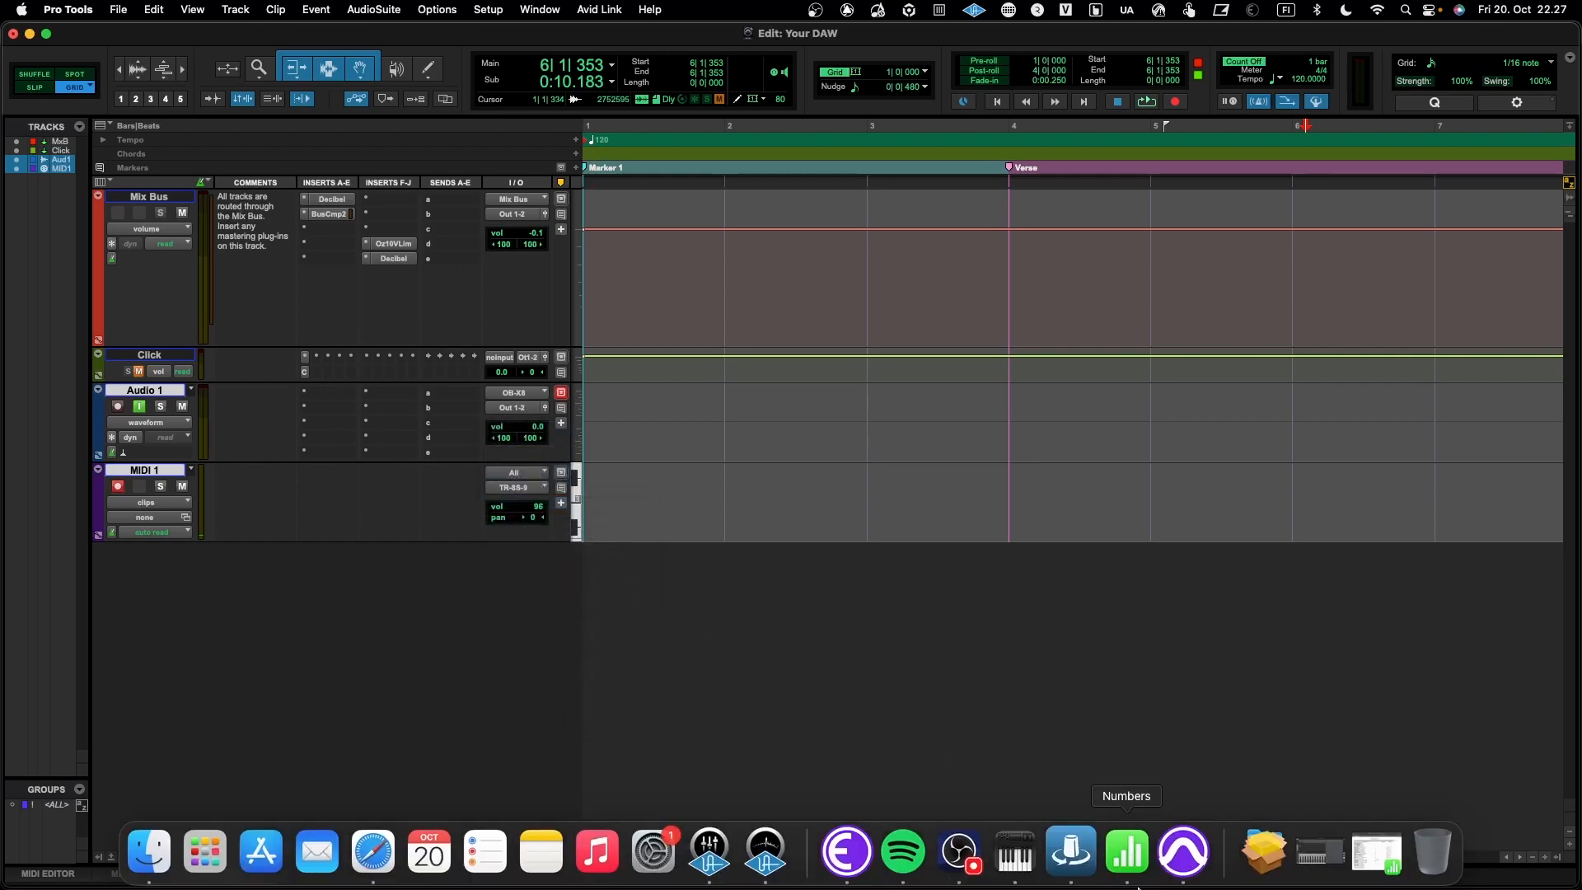
pyautogui.click(1379, 852)
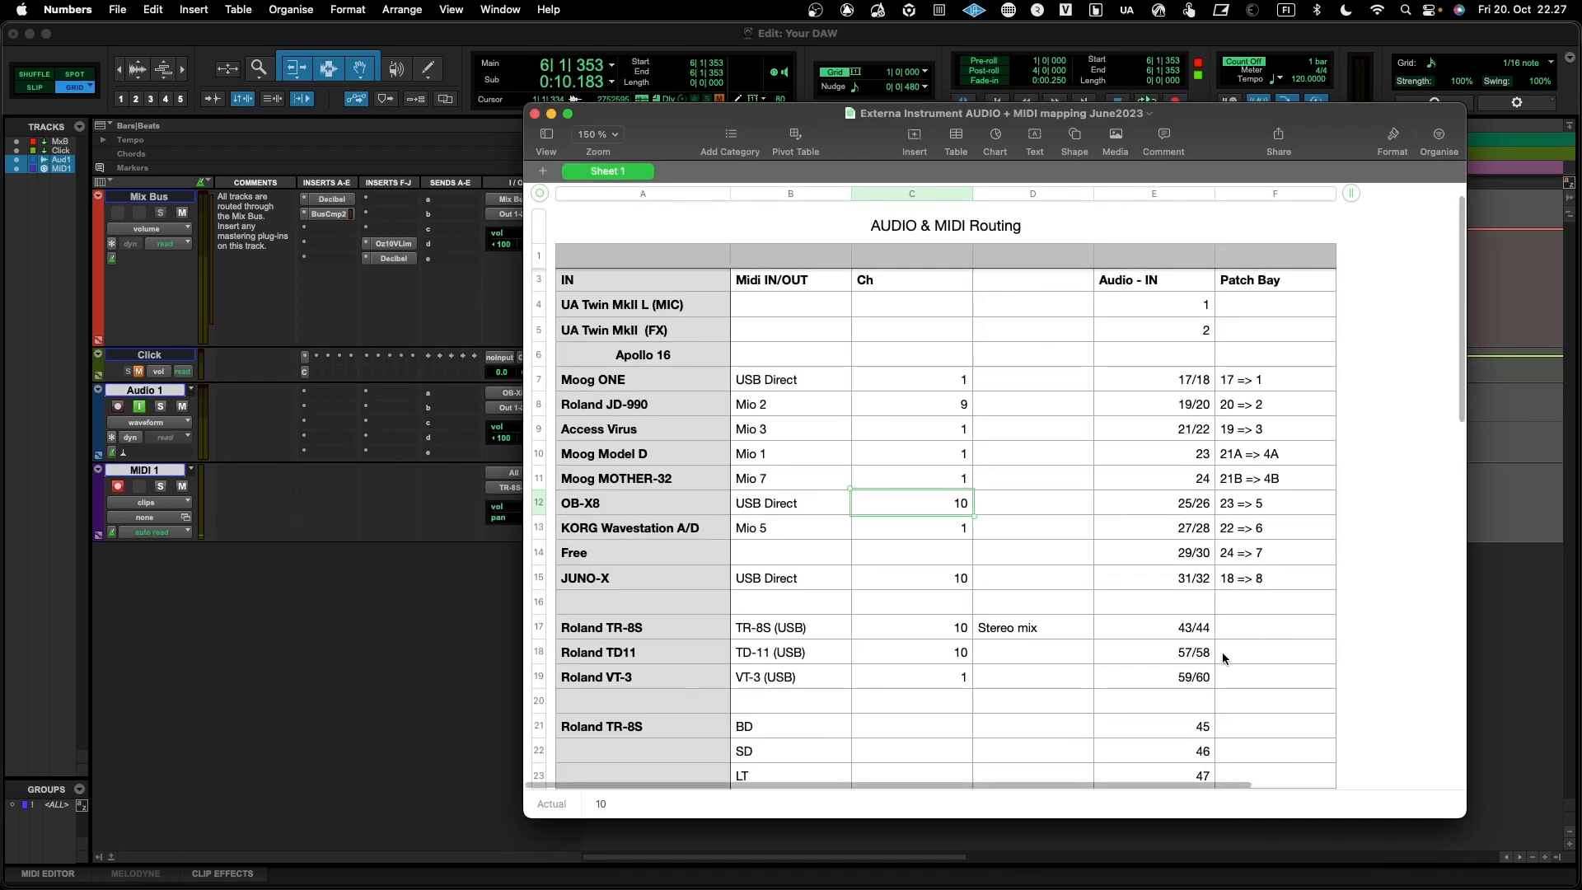
pyautogui.scroll(-1, 845, 659)
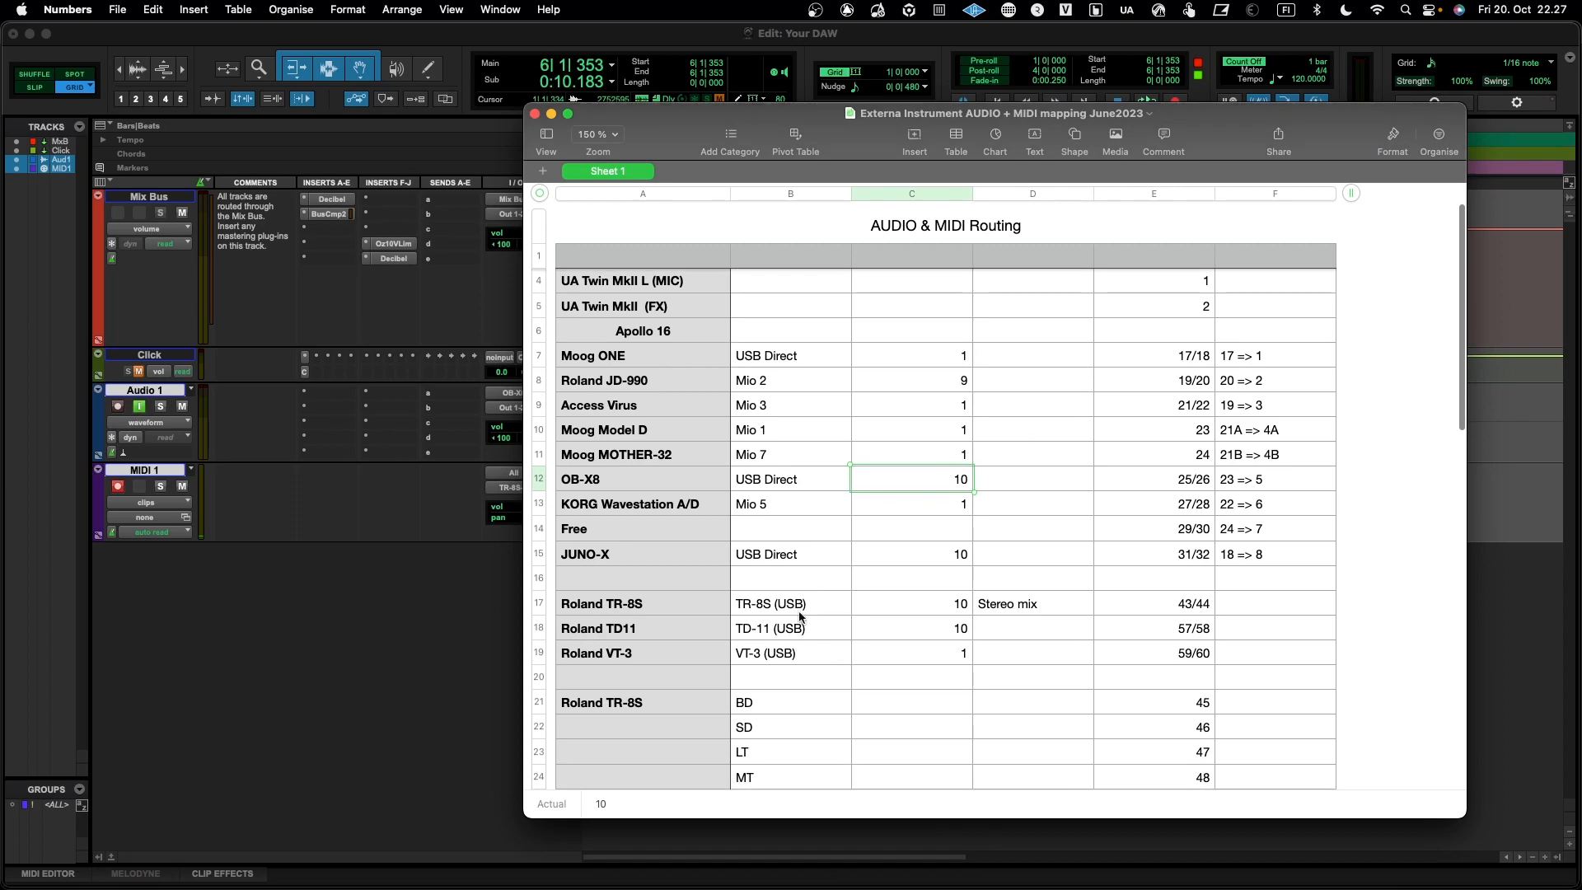
pyautogui.click(772, 605)
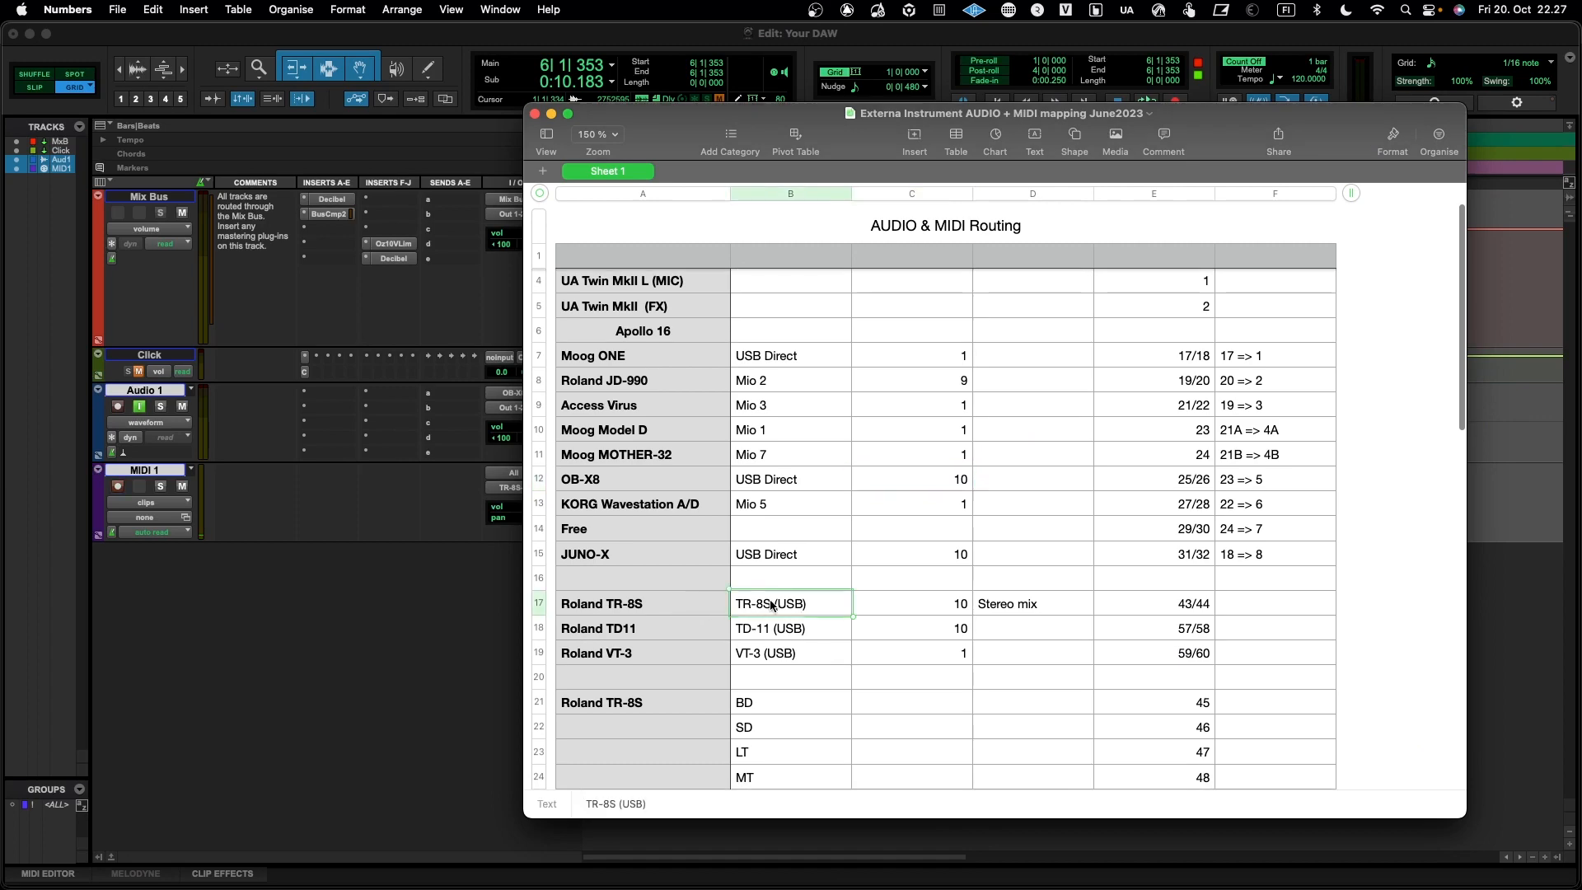
pyautogui.click(551, 113)
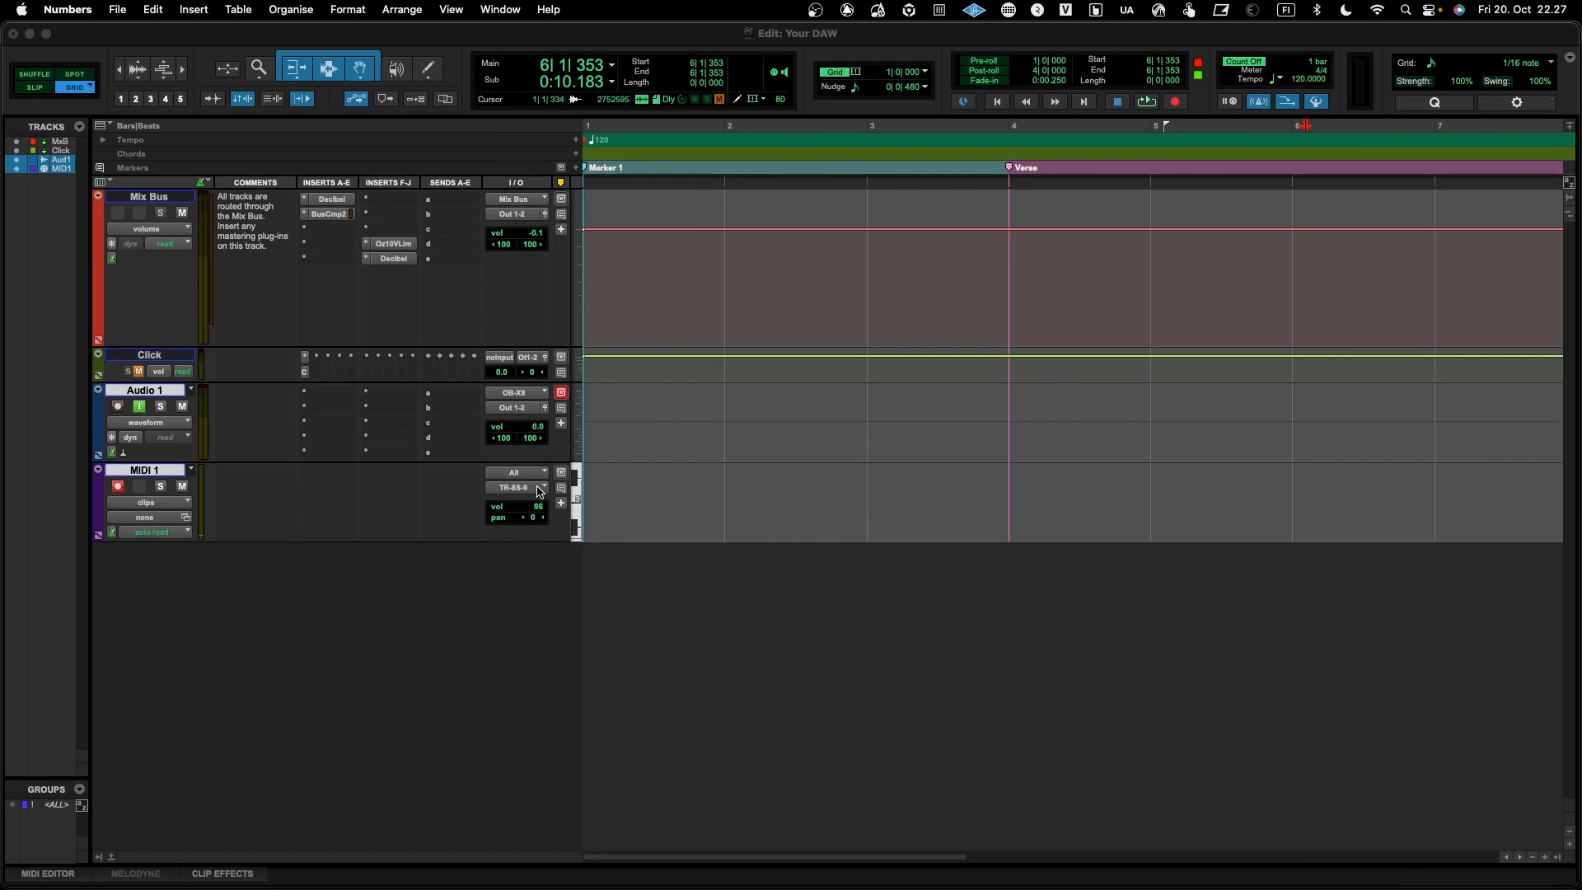
# Step: Set the MIDI 1 output to TR-8S channel 10 and the Audio 1 input to TR-8S (Stereo), testing with a short playback
pyautogui.click(540, 492)
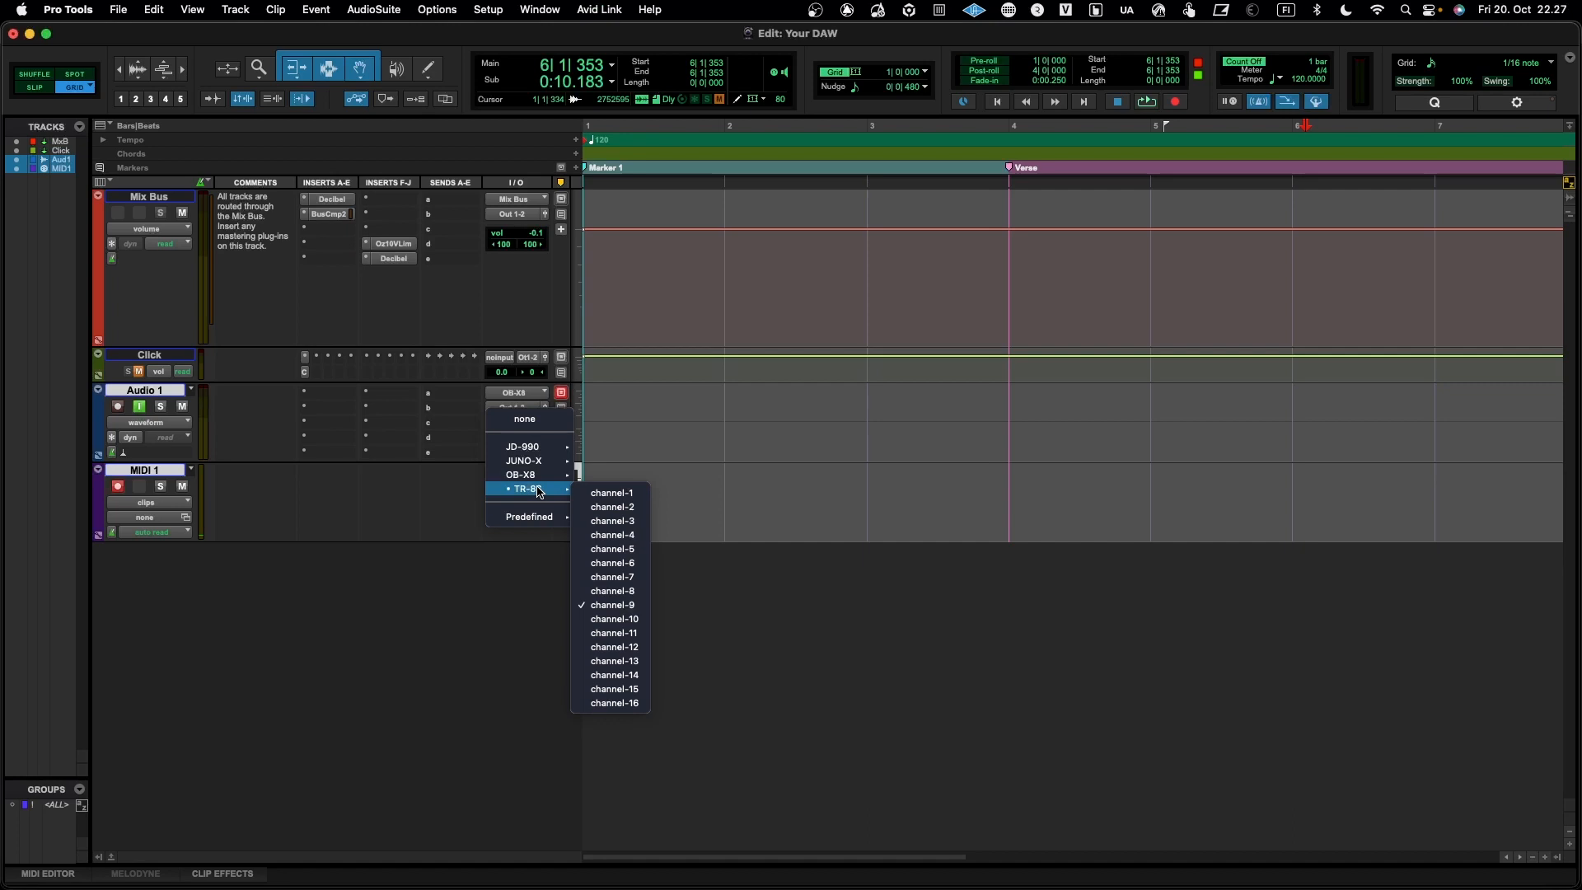
pyautogui.click(613, 618)
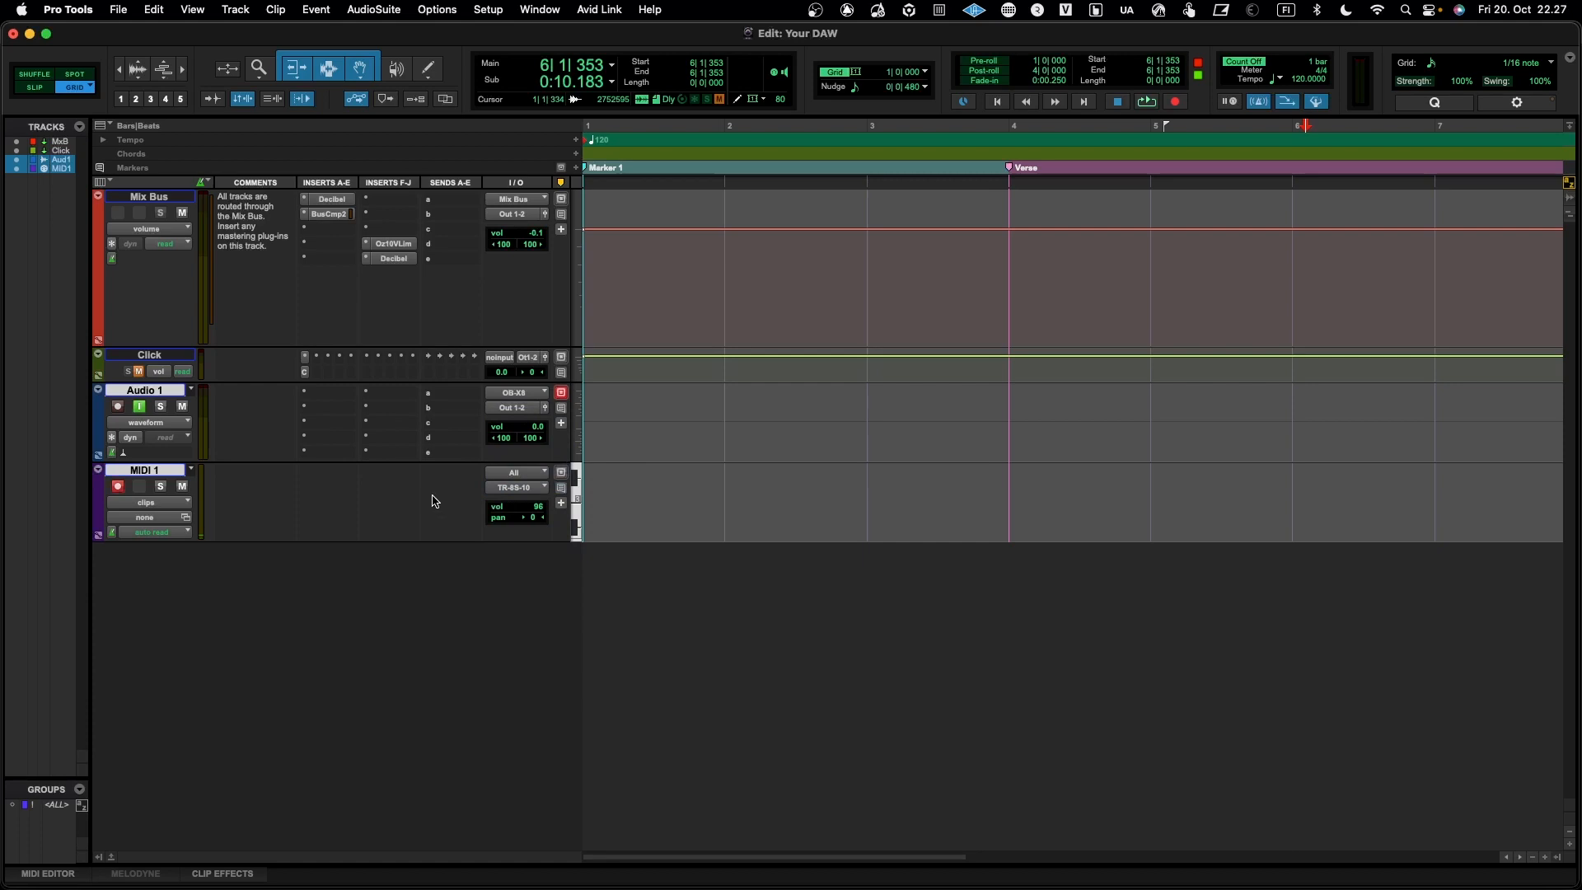
pyautogui.click(520, 395)
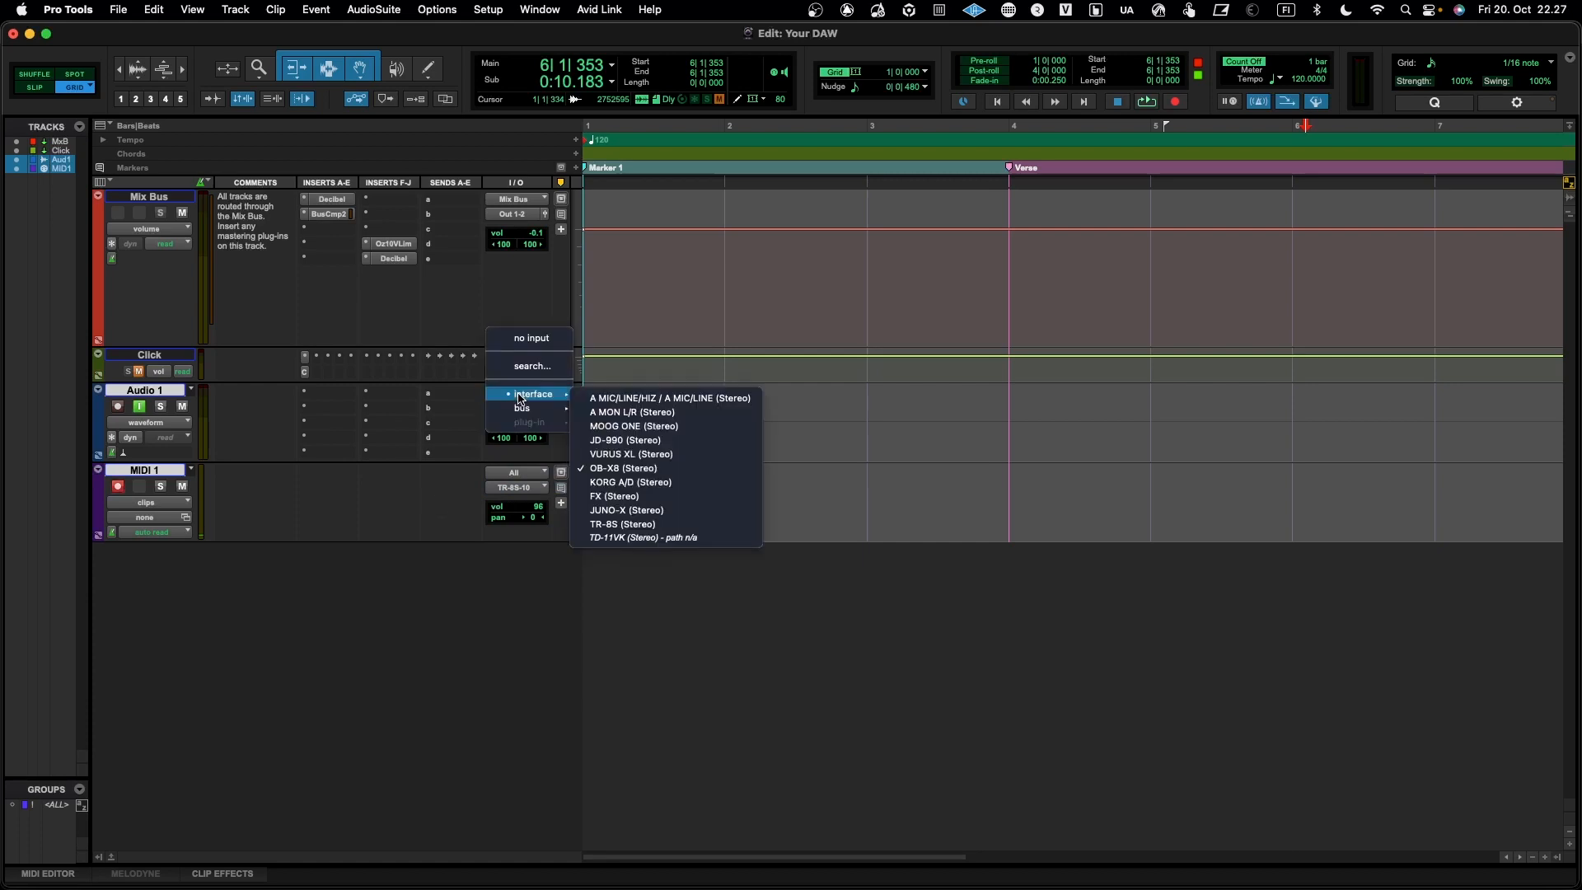
pyautogui.click(626, 525)
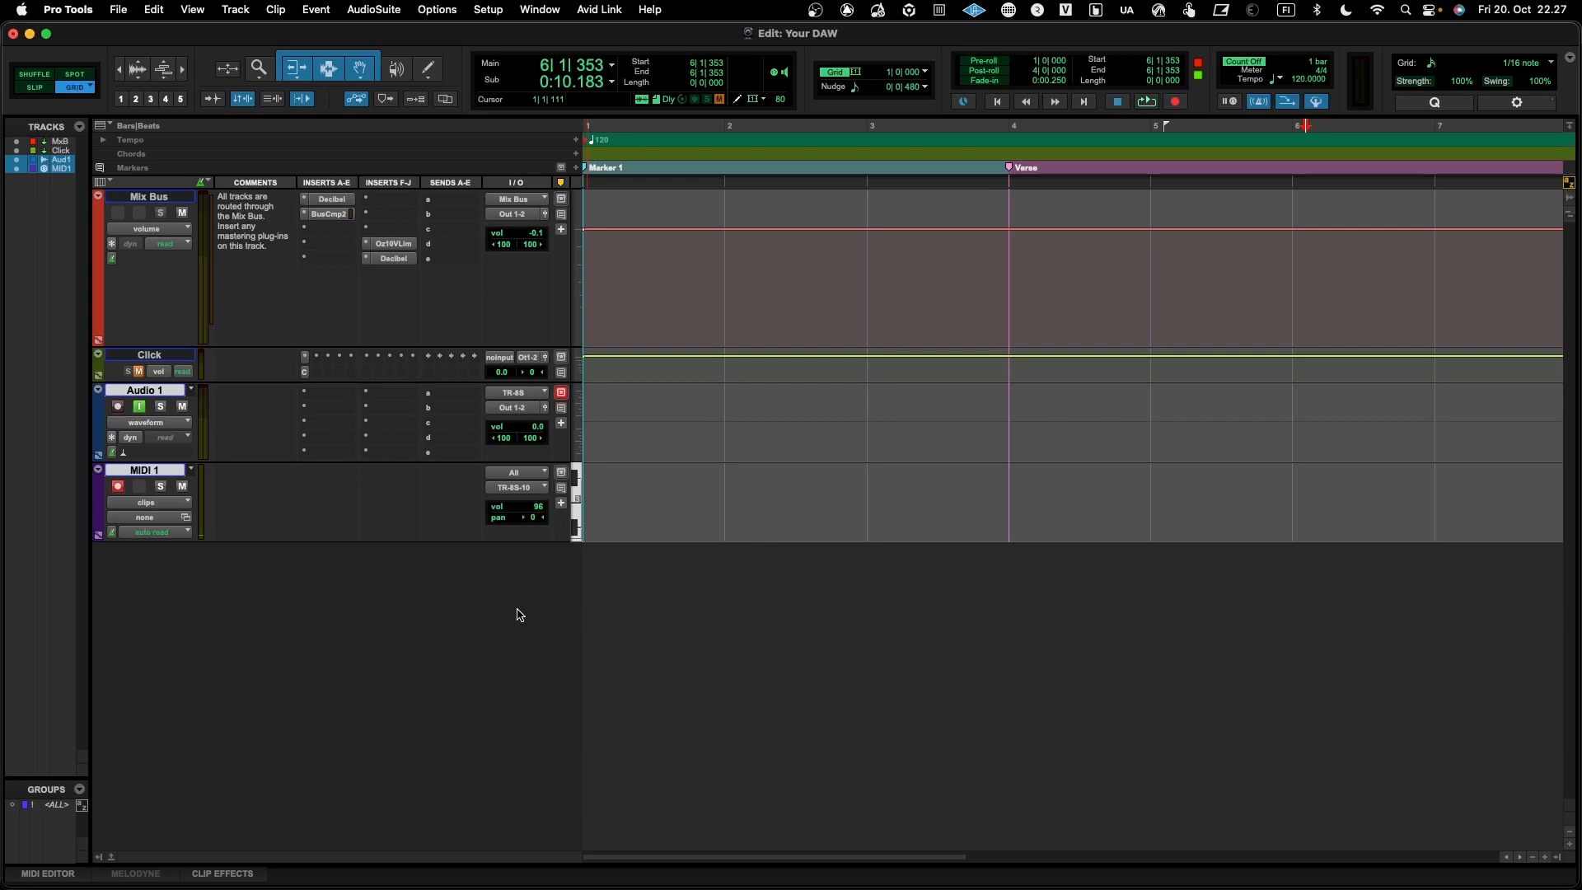
pyautogui.press('space')
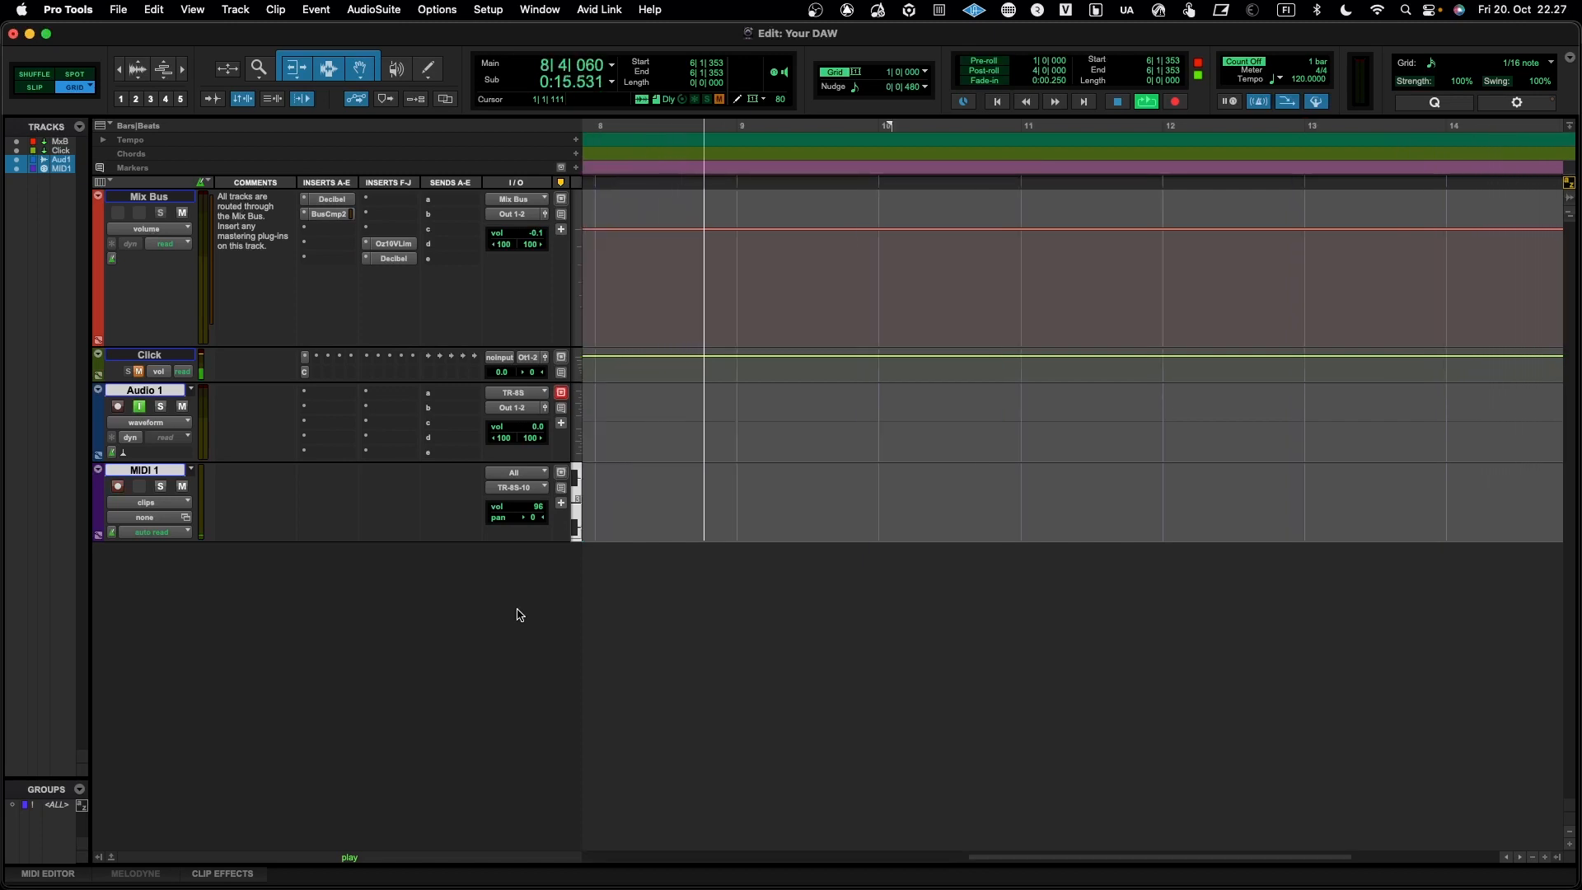
pyautogui.press('space')
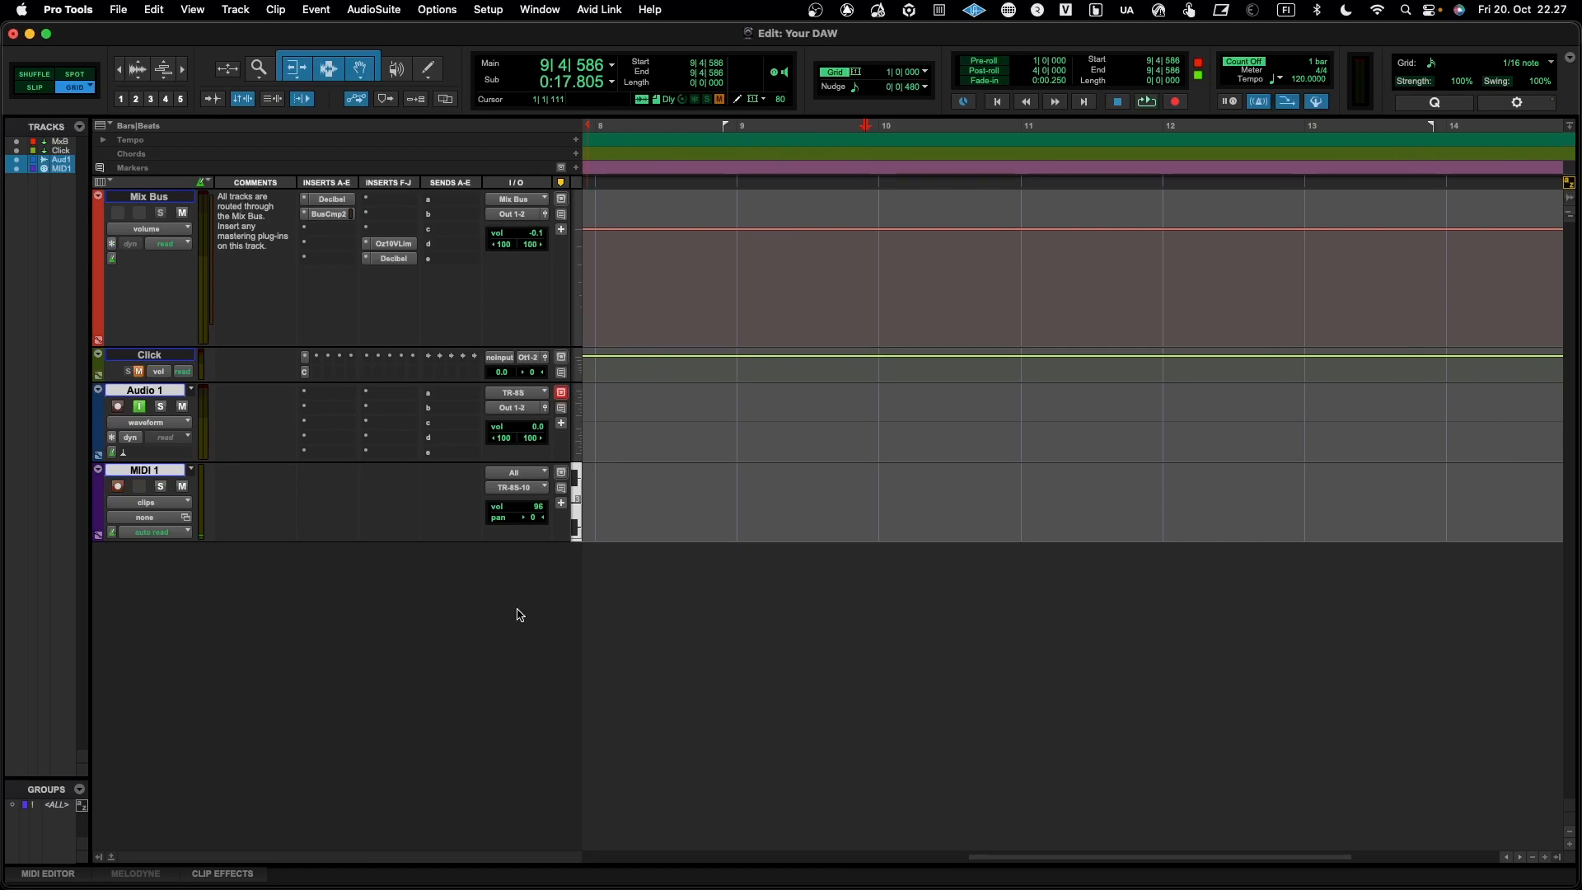
# Step: Route the MIDI 1 track's output to channel 9 of the JD-990
pyautogui.click(515, 494)
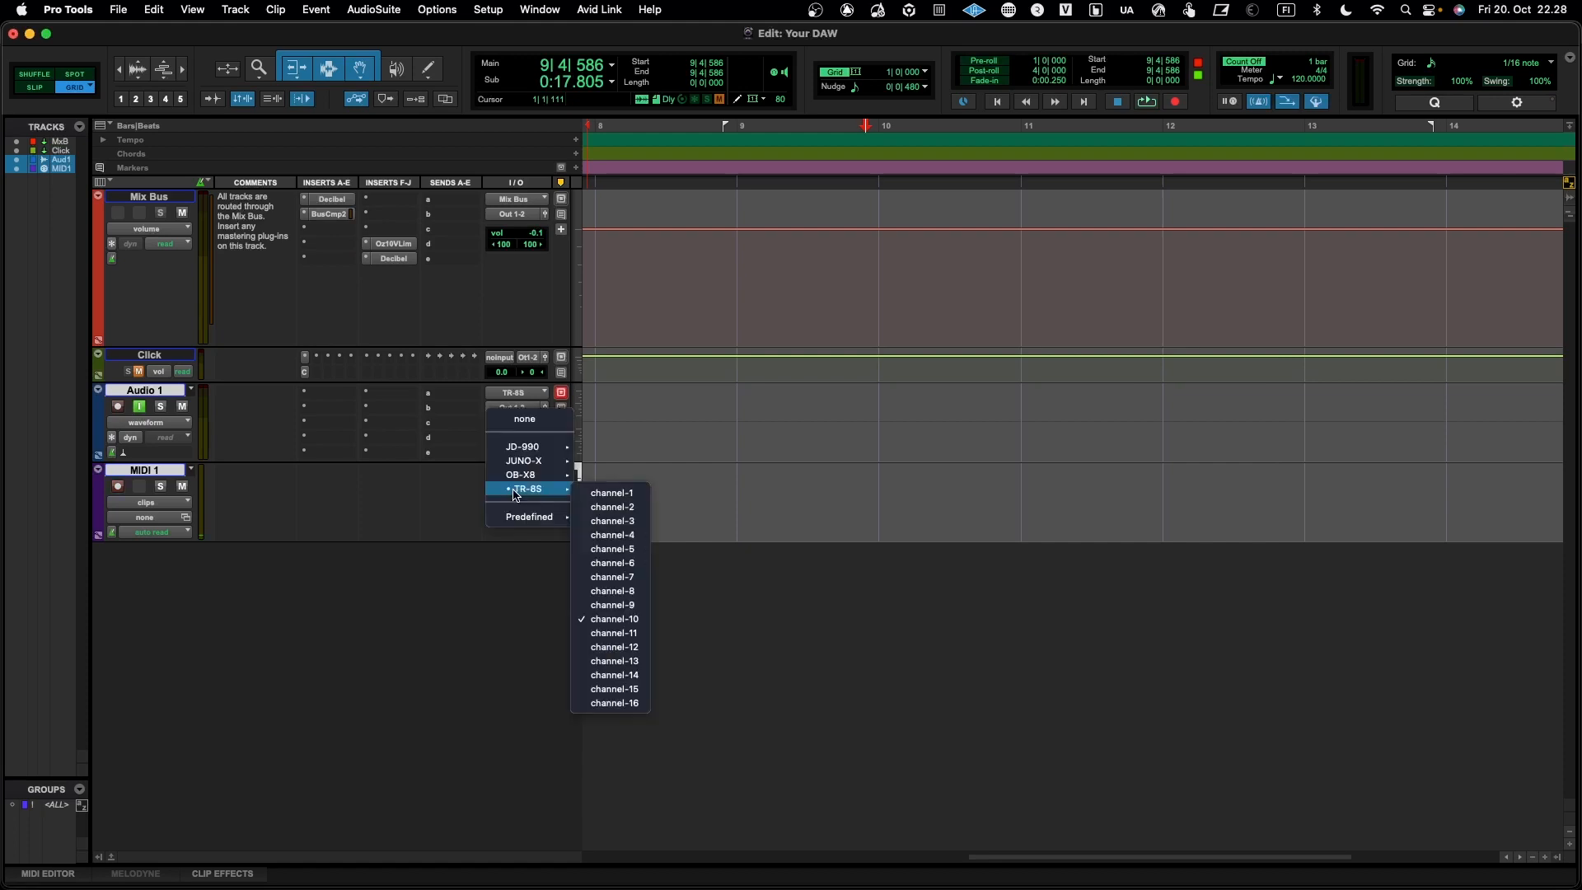
pyautogui.moveTo(548, 451)
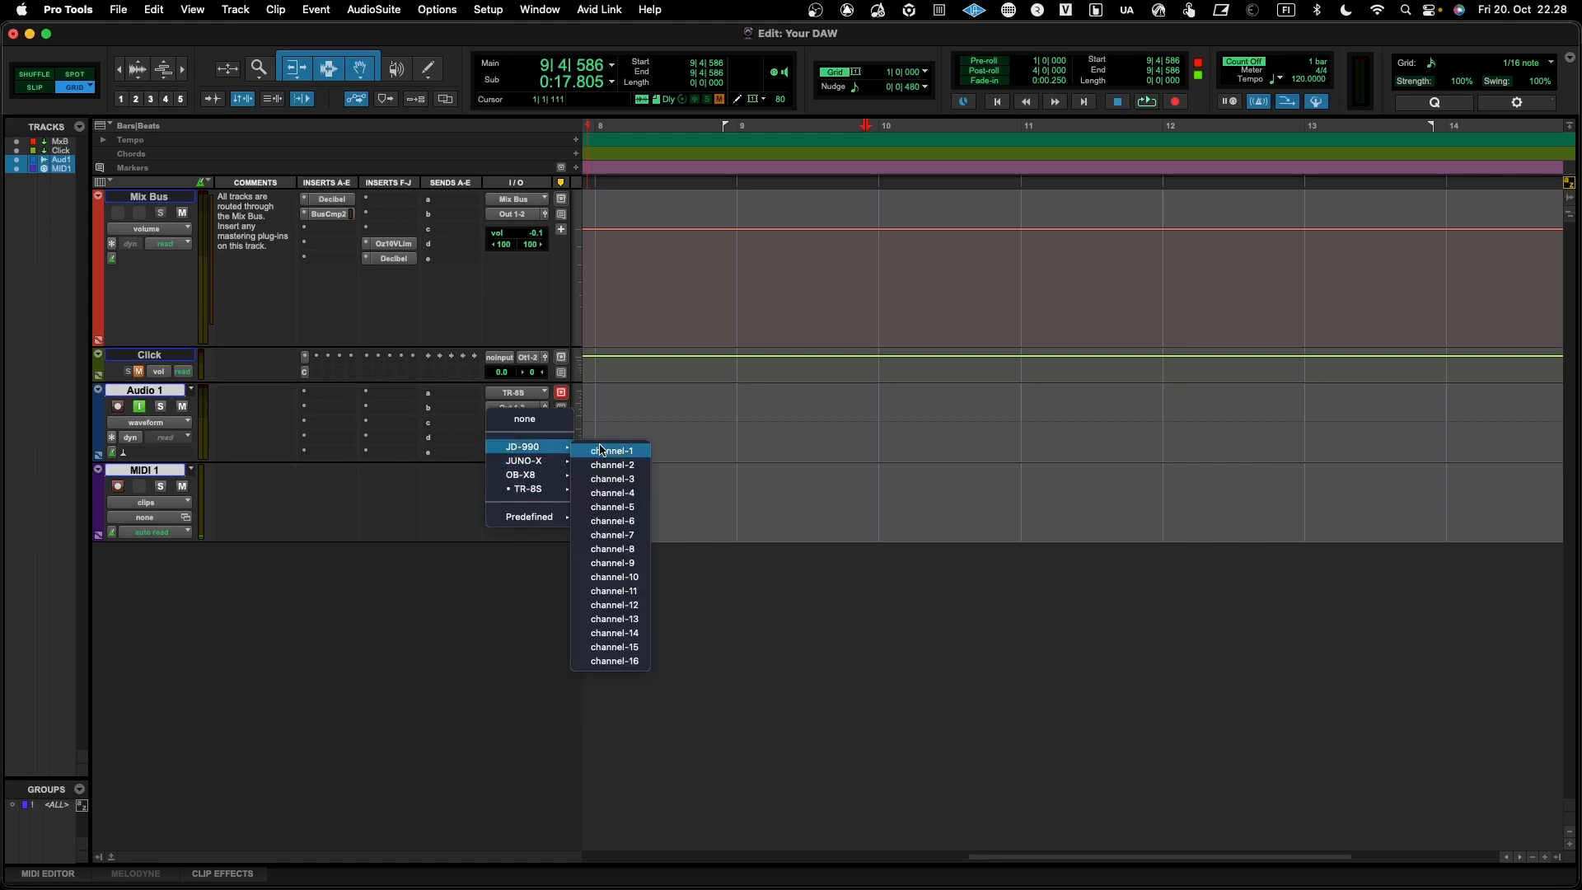
pyautogui.click(618, 565)
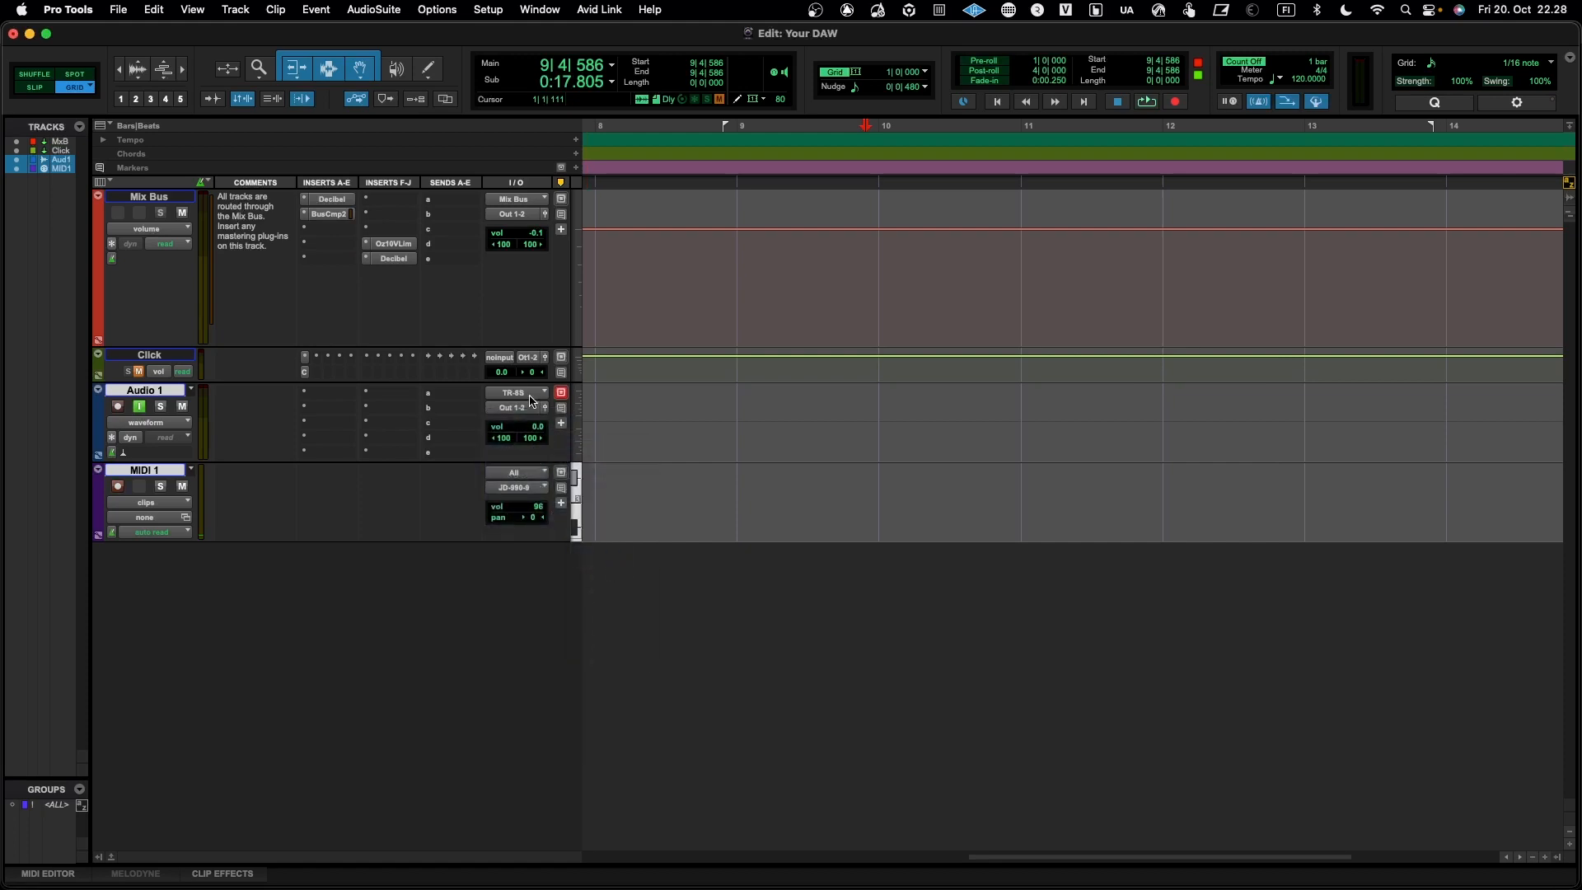
pyautogui.click(527, 475)
pyautogui.click(527, 477)
# Step: Set the MIDI 1 output to JUNO-X channel 1 and the Audio 1 input to JUNO-X (Stereo)
pyautogui.click(515, 493)
pyautogui.moveTo(563, 505)
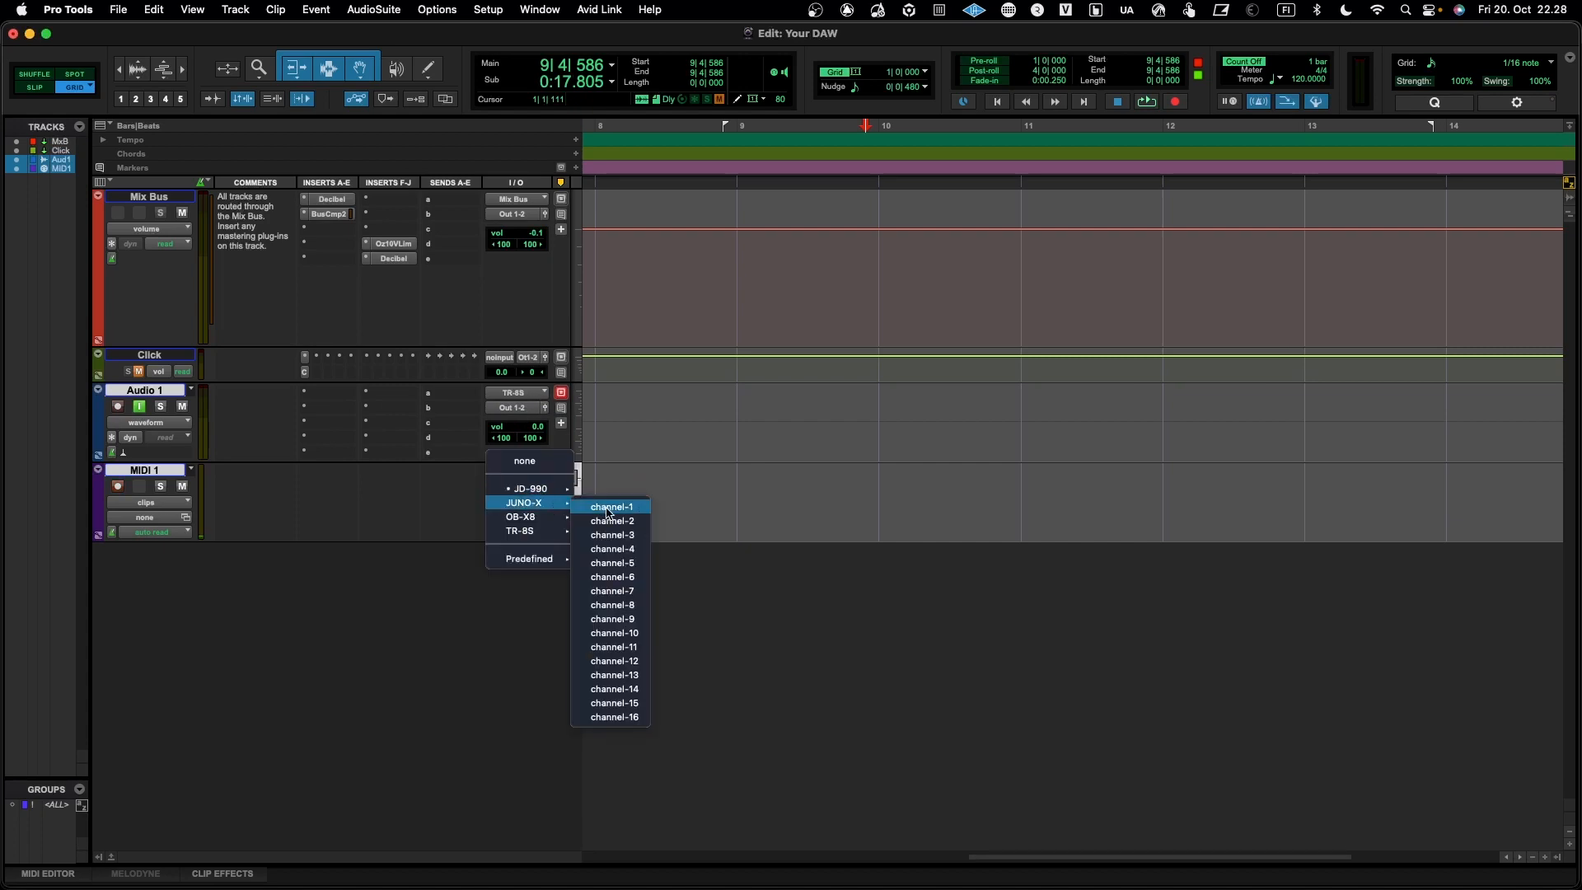
pyautogui.click(612, 506)
pyautogui.click(526, 397)
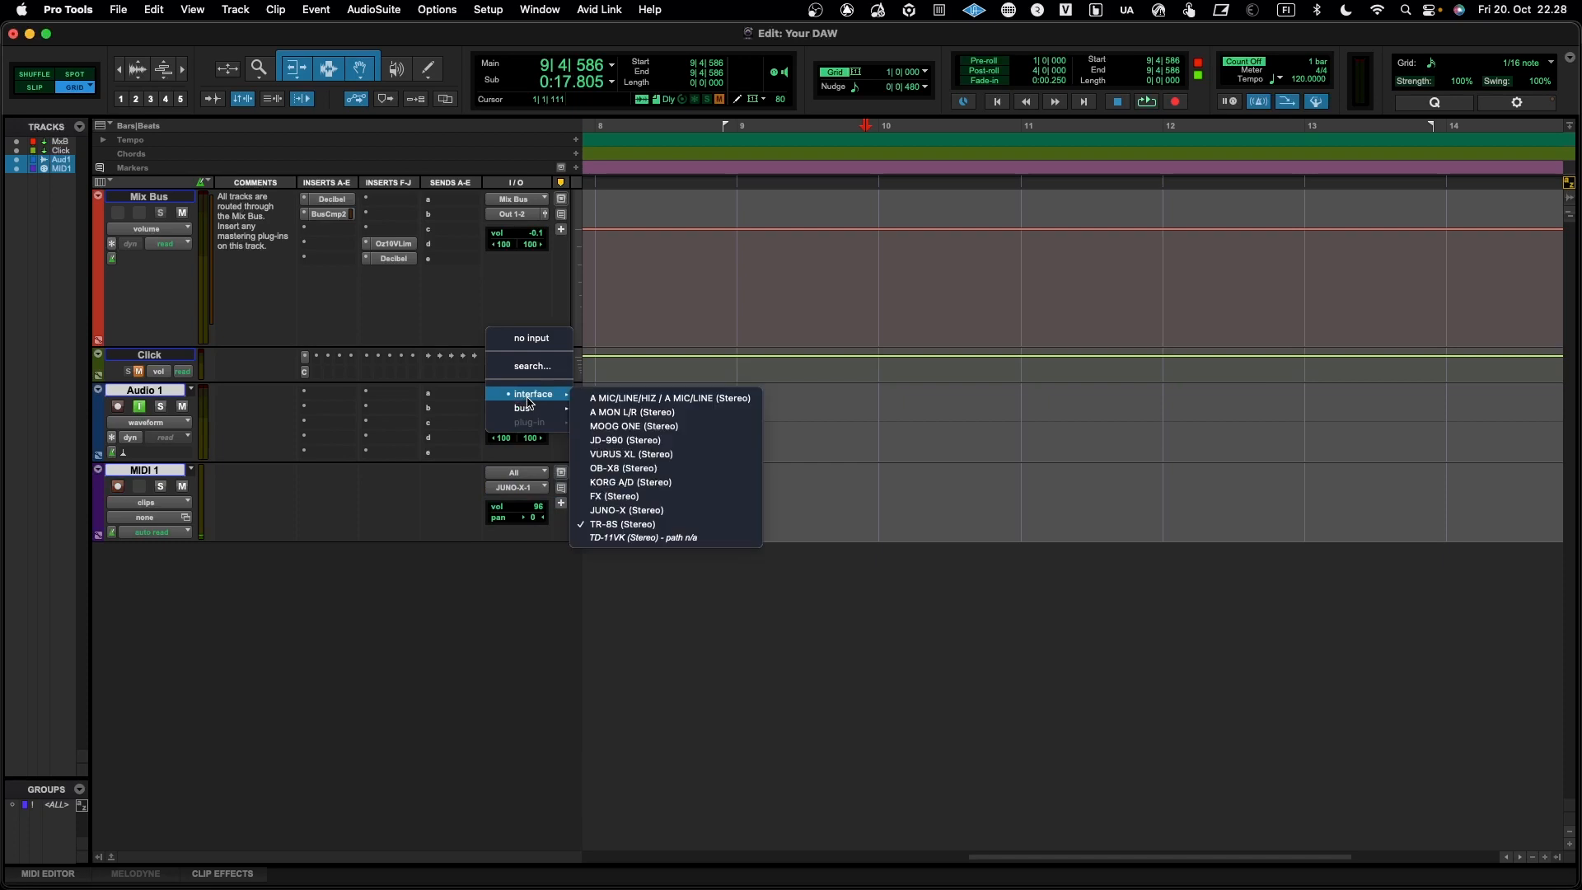
pyautogui.moveTo(544, 401)
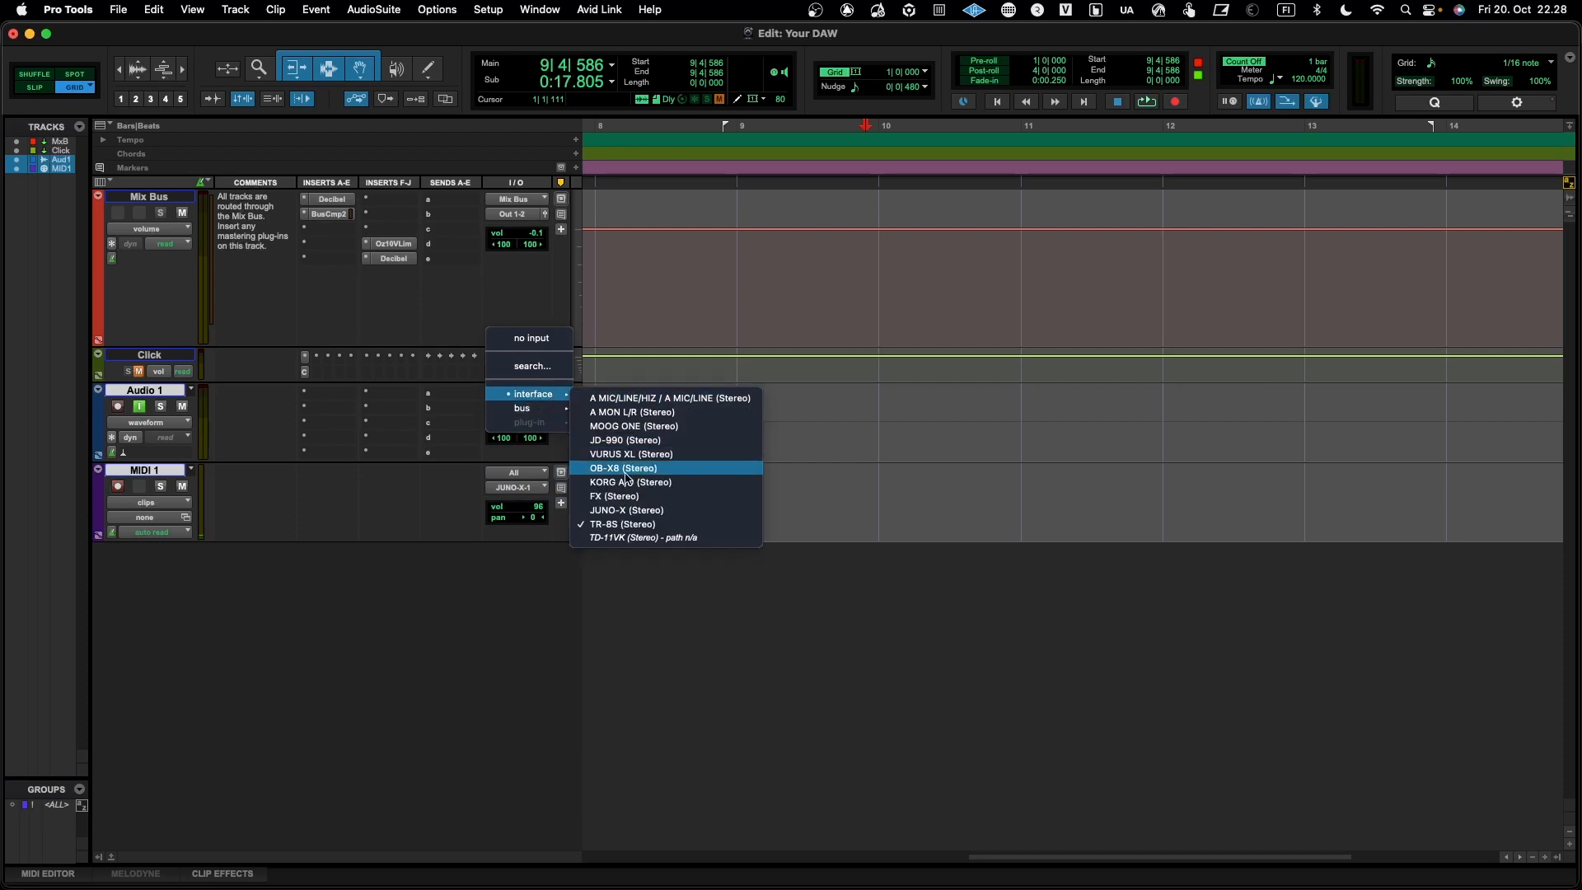
pyautogui.click(644, 514)
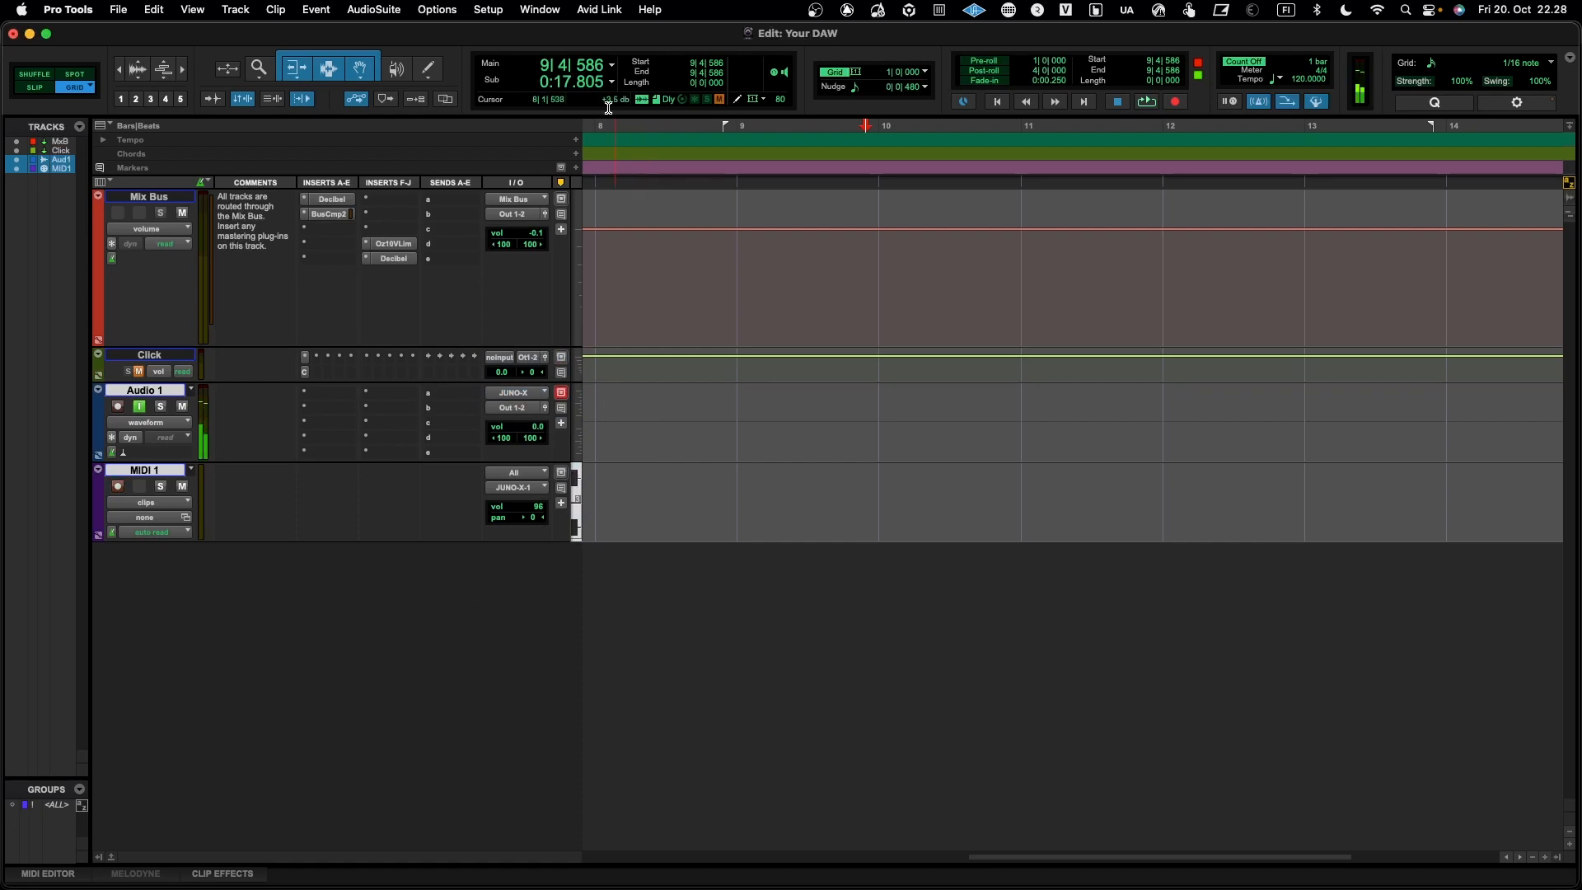
# Step: Review the TR-8S, OB-X8 and JUNO-X external devices in MIDI Studio, nudge the OB-X8 icon slightly, and close the window
pyautogui.click(497, 11)
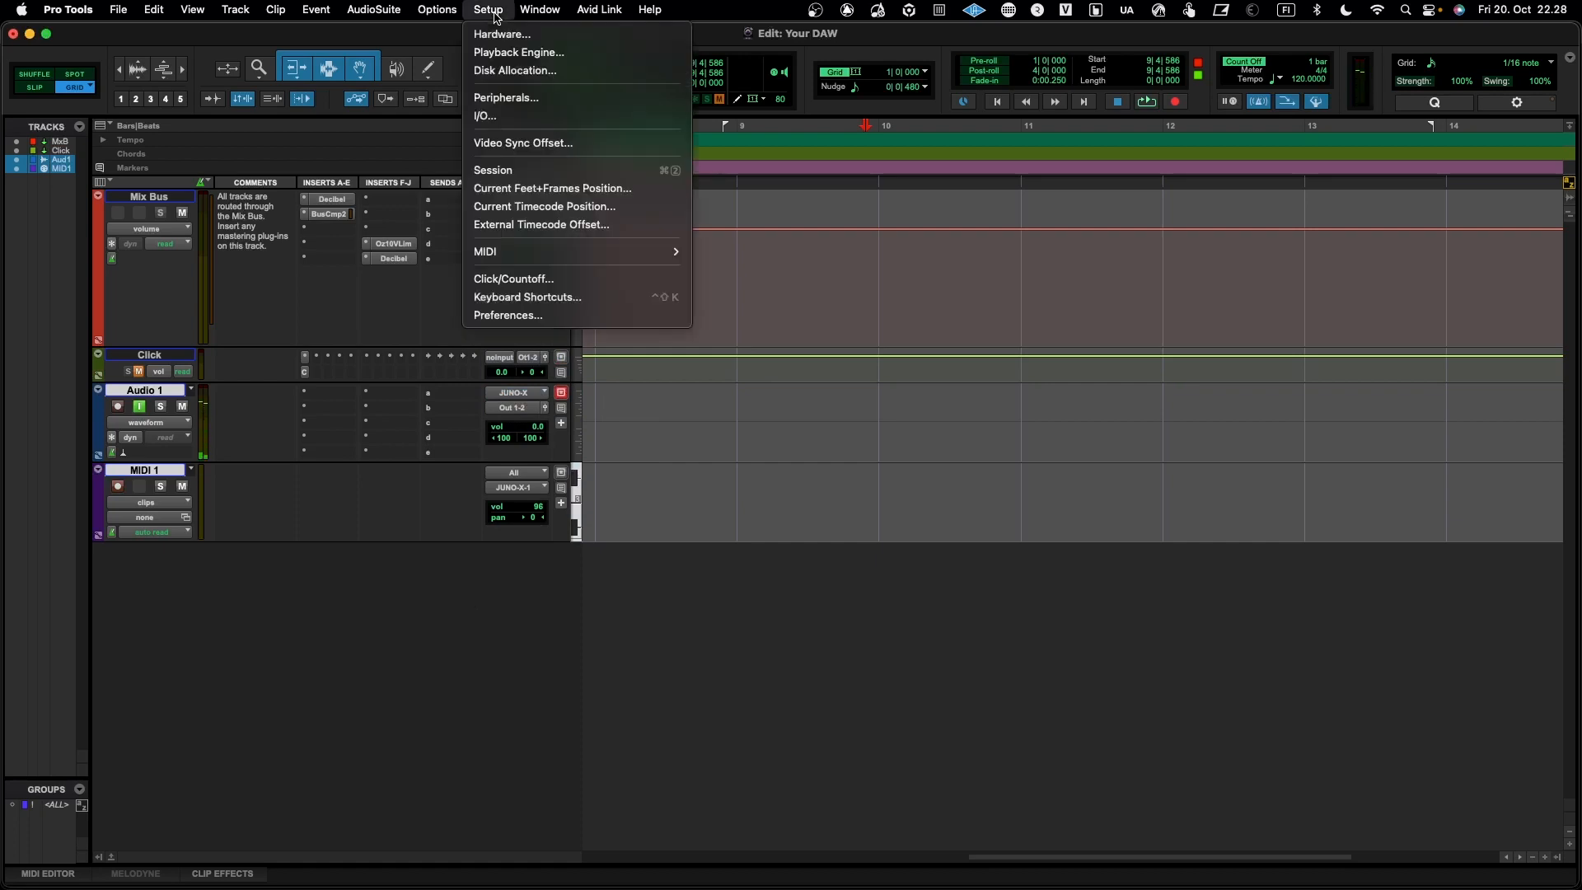
pyautogui.moveTo(581, 259)
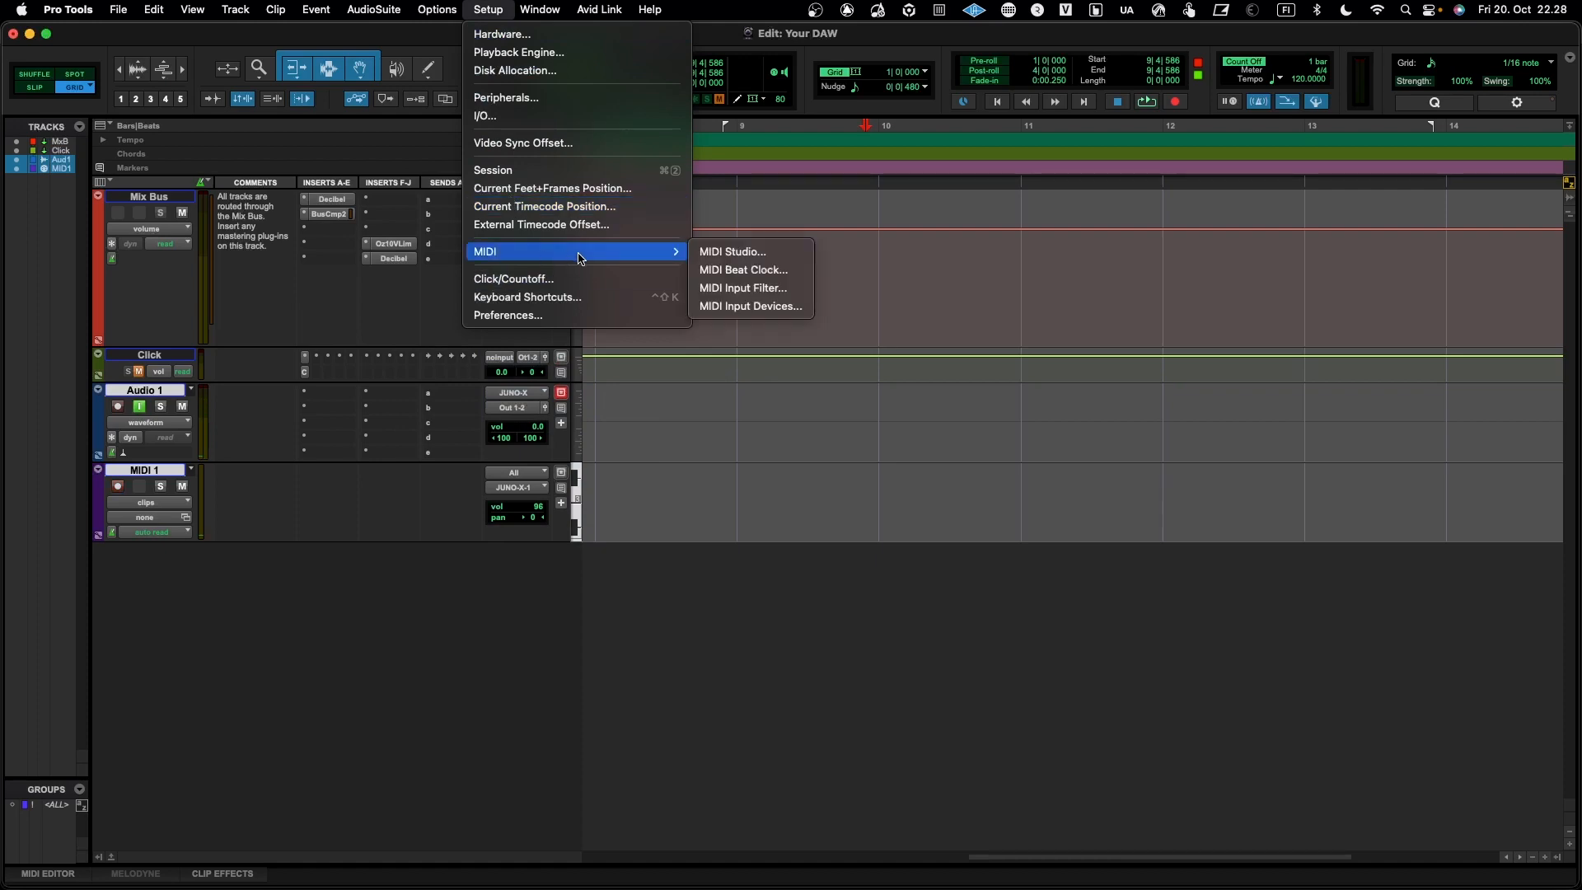
pyautogui.click(732, 252)
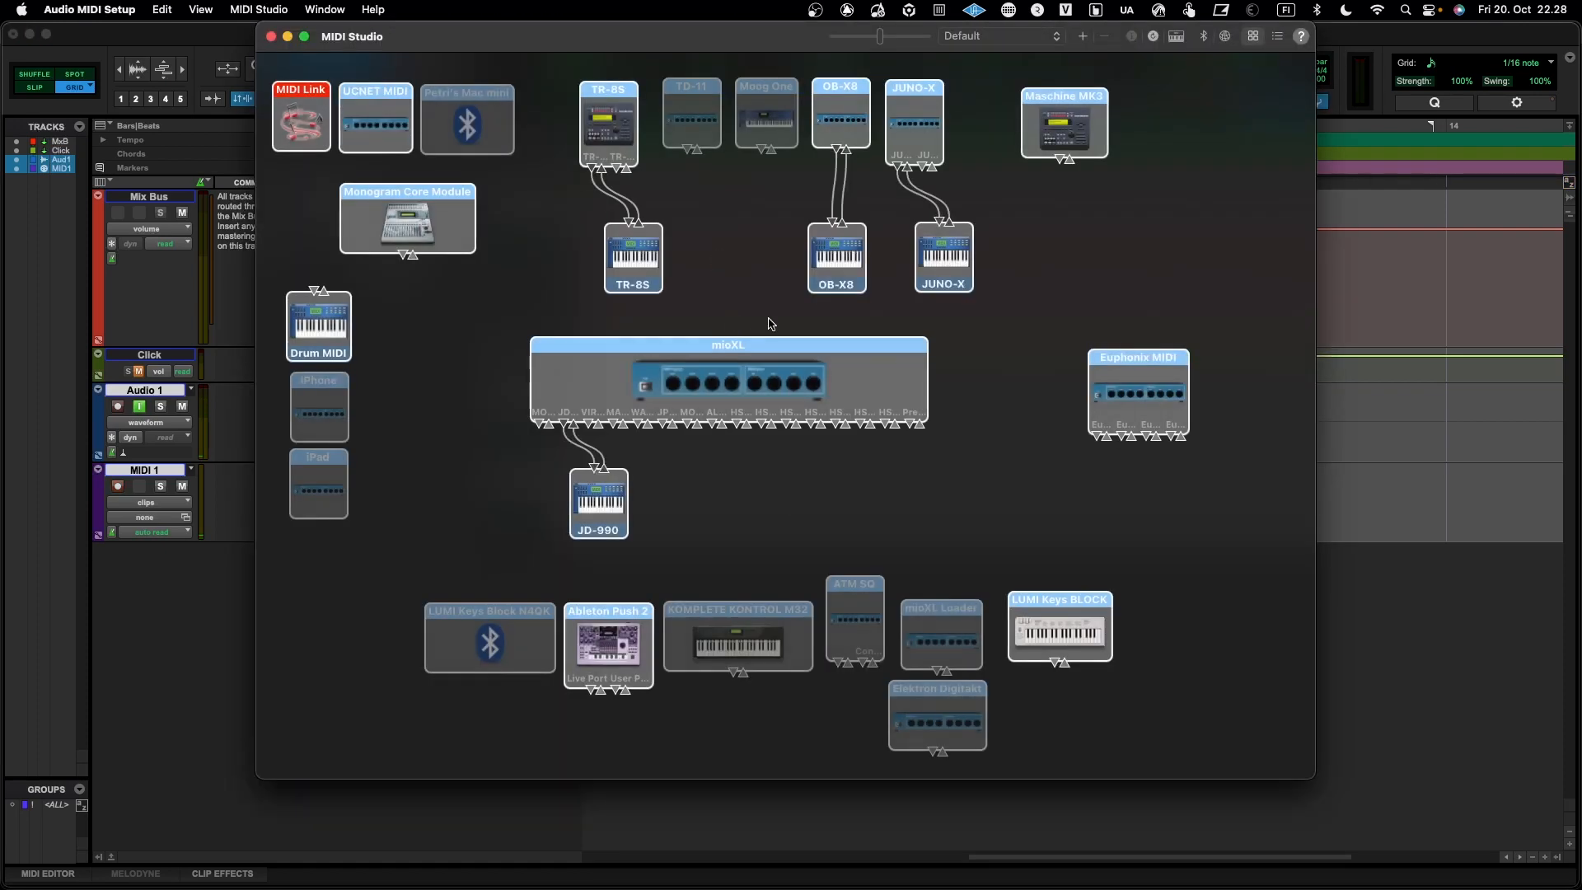
pyautogui.click(635, 264)
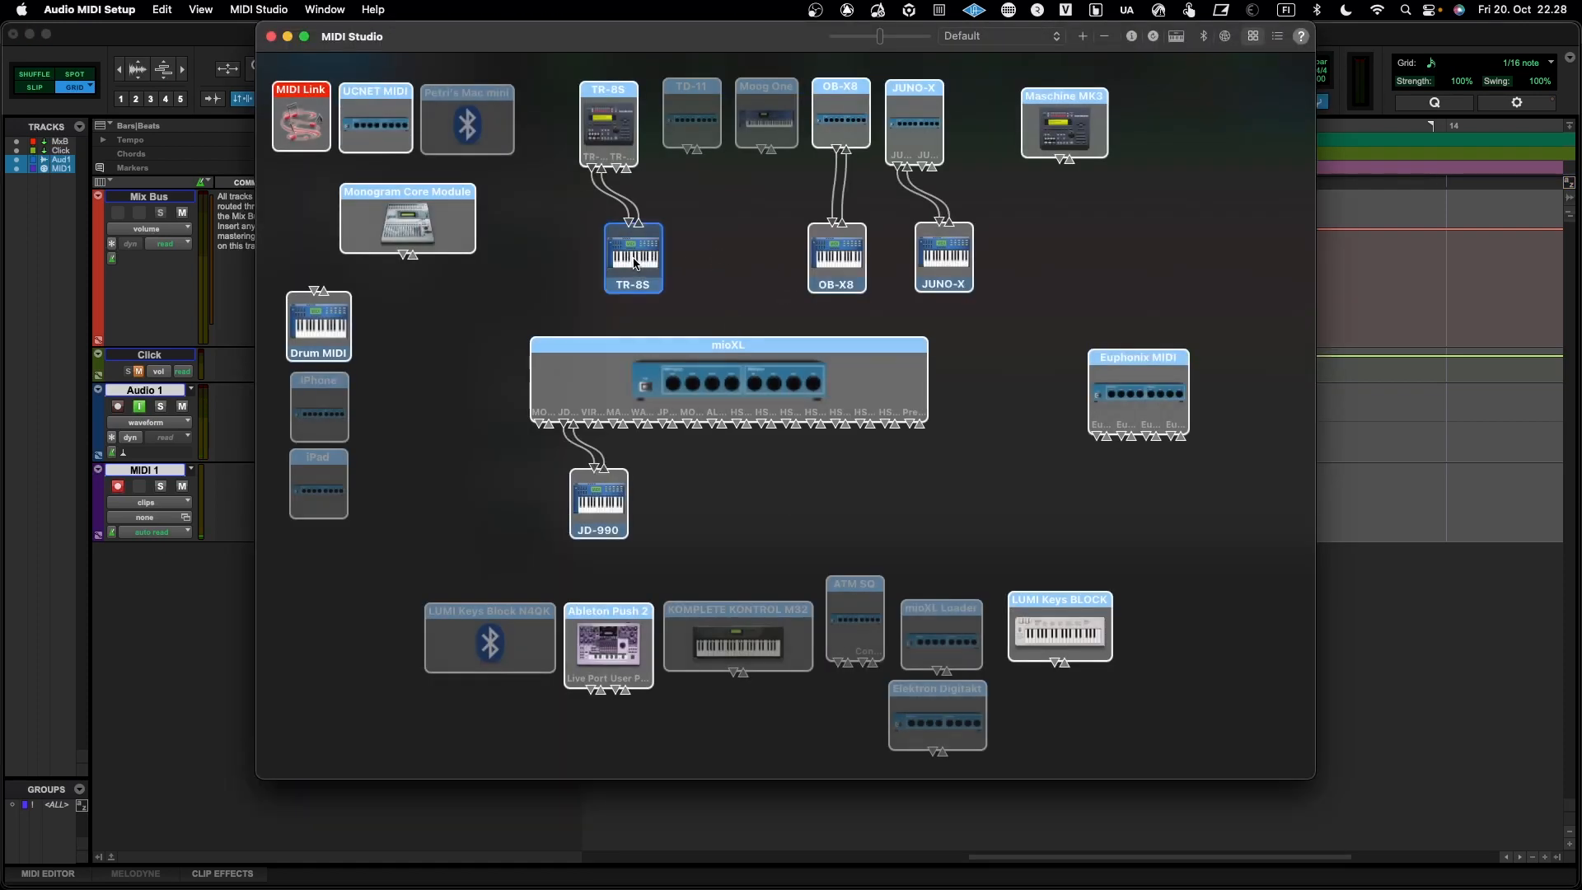
pyautogui.click(825, 269)
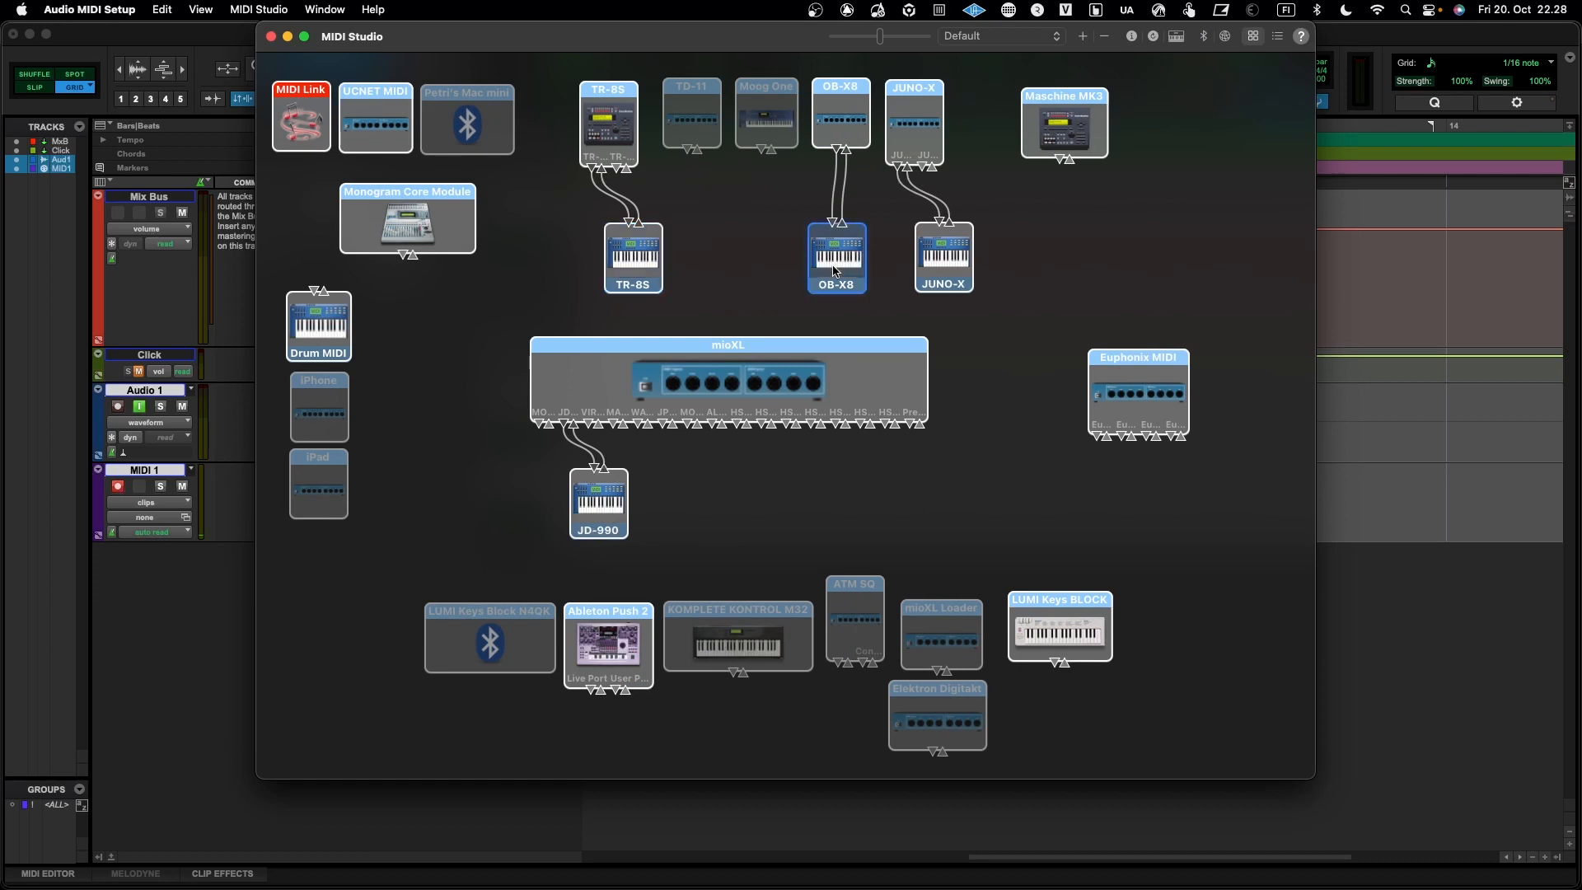
pyautogui.moveTo(840, 272); pyautogui.dragTo(855, 272)
pyautogui.click(943, 270)
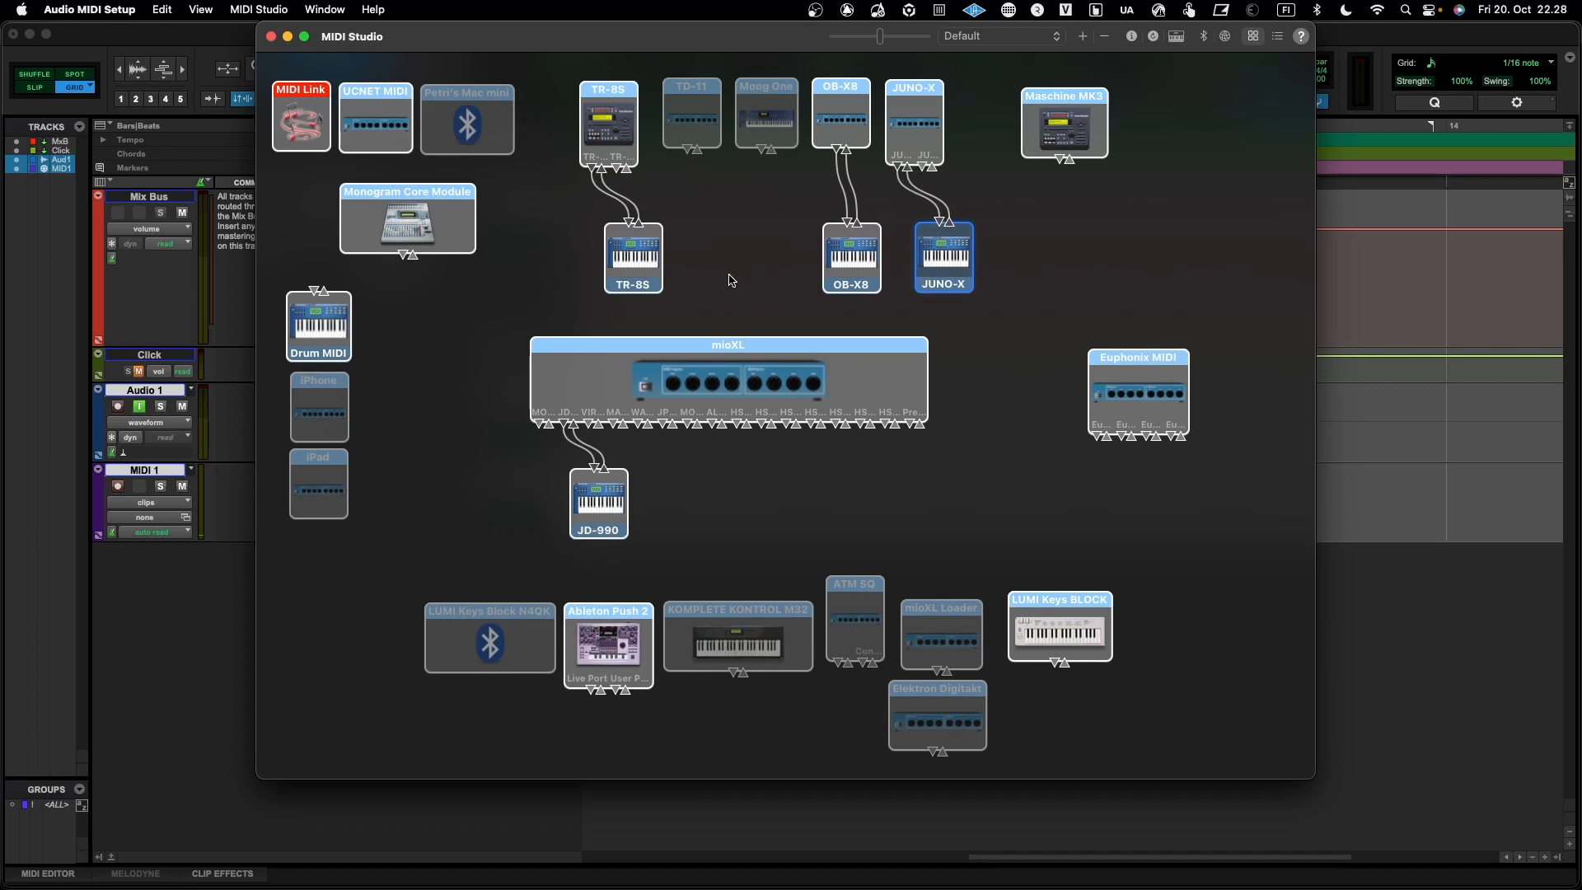
pyautogui.click(271, 38)
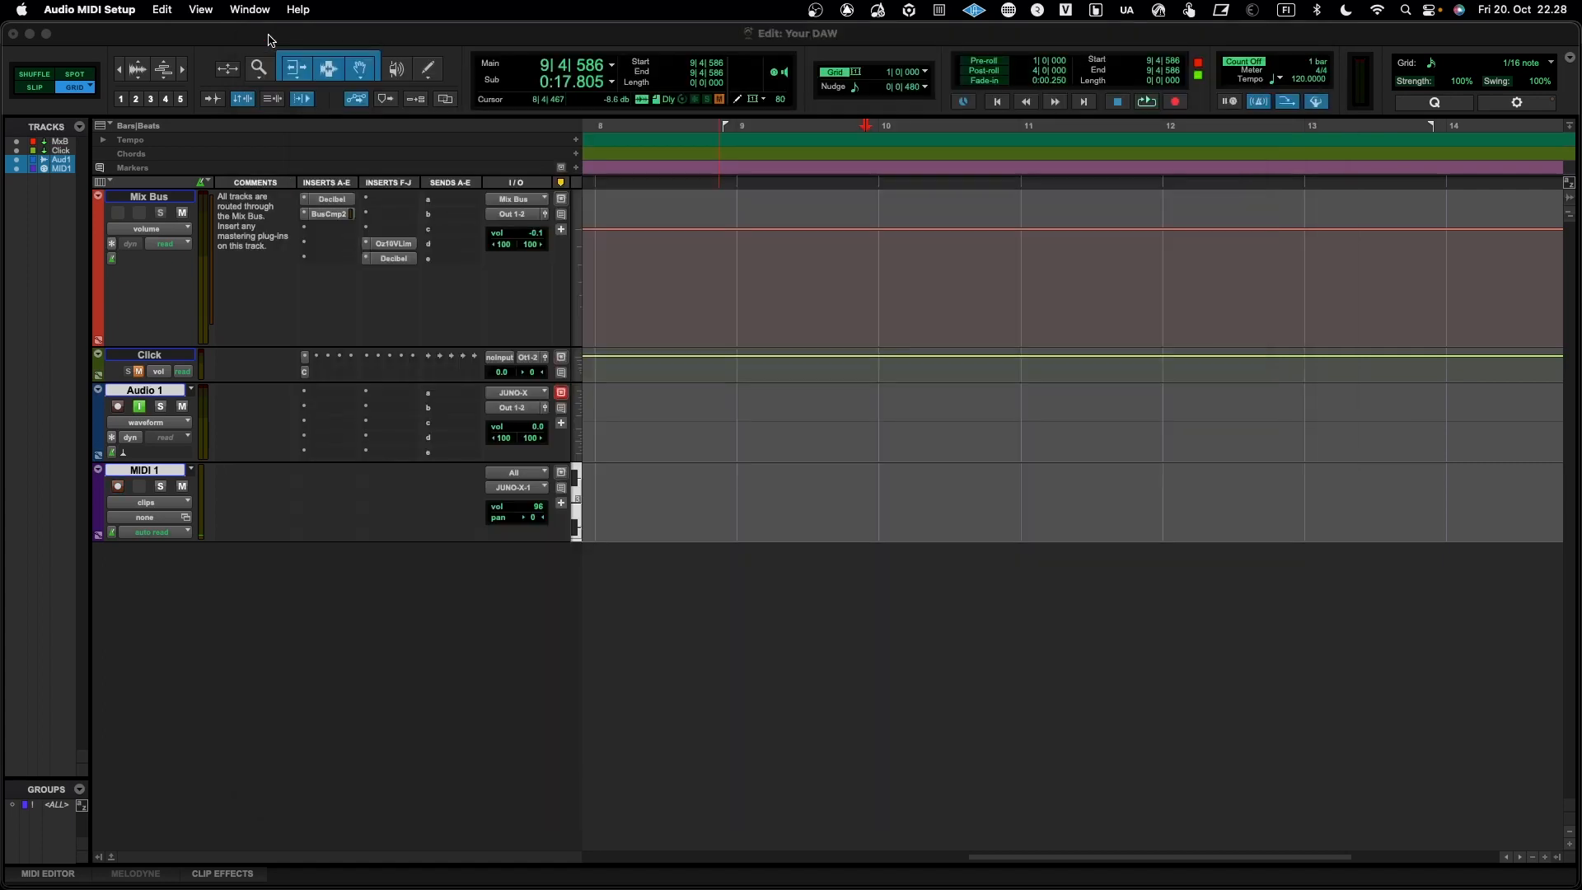
# Step: Examine the predefined output ports offered for the MIDI 1 track and keep its output on JUNO-X
pyautogui.click(511, 487)
pyautogui.moveTo(556, 544)
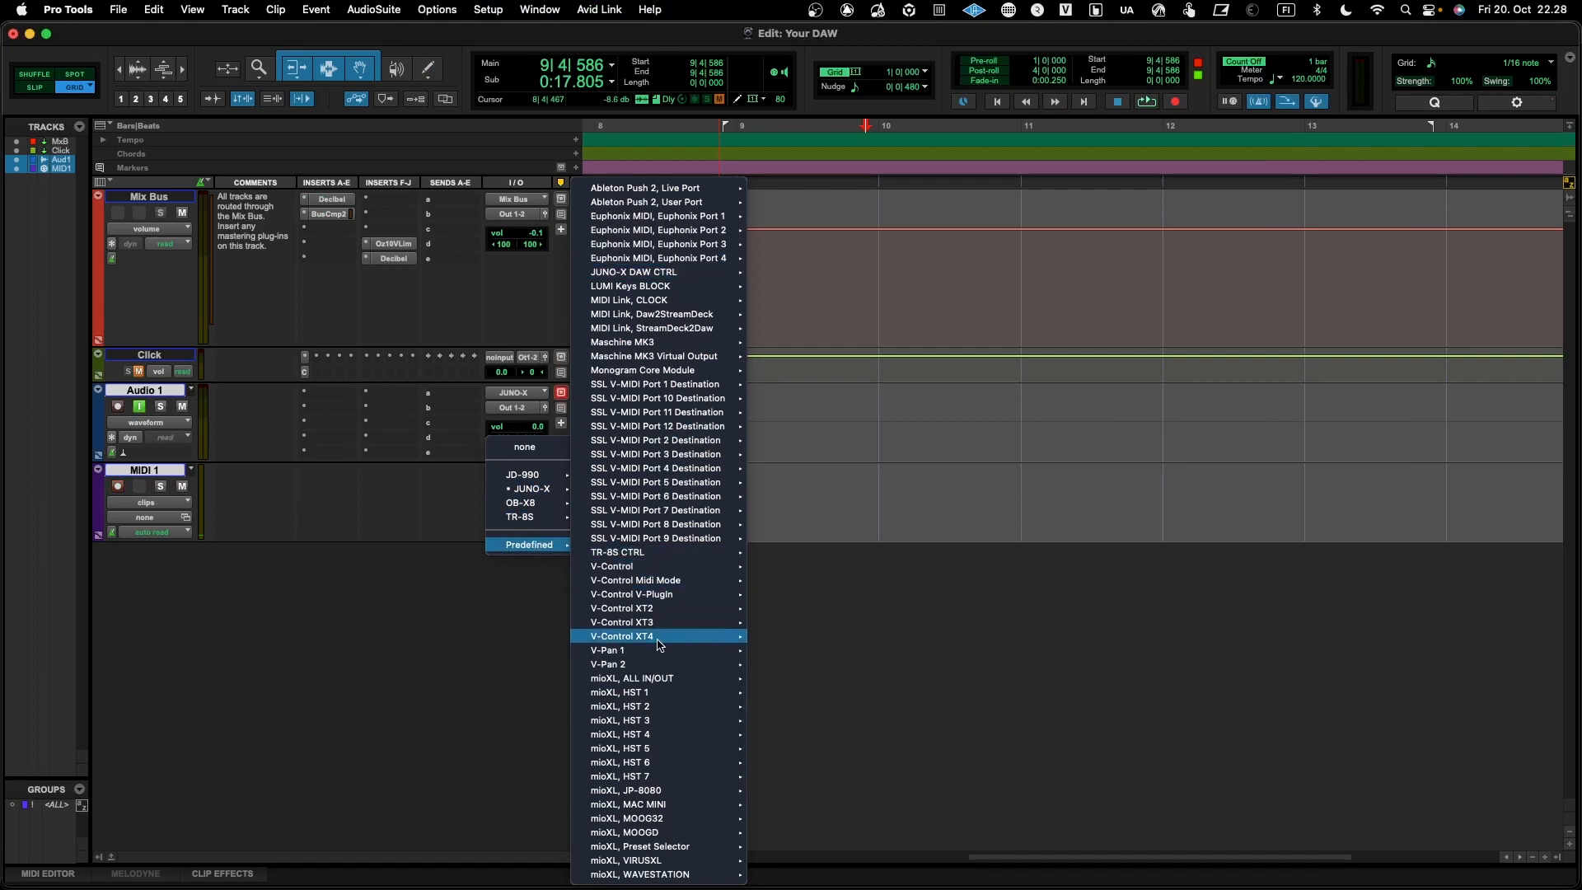
pyautogui.moveTo(648, 541)
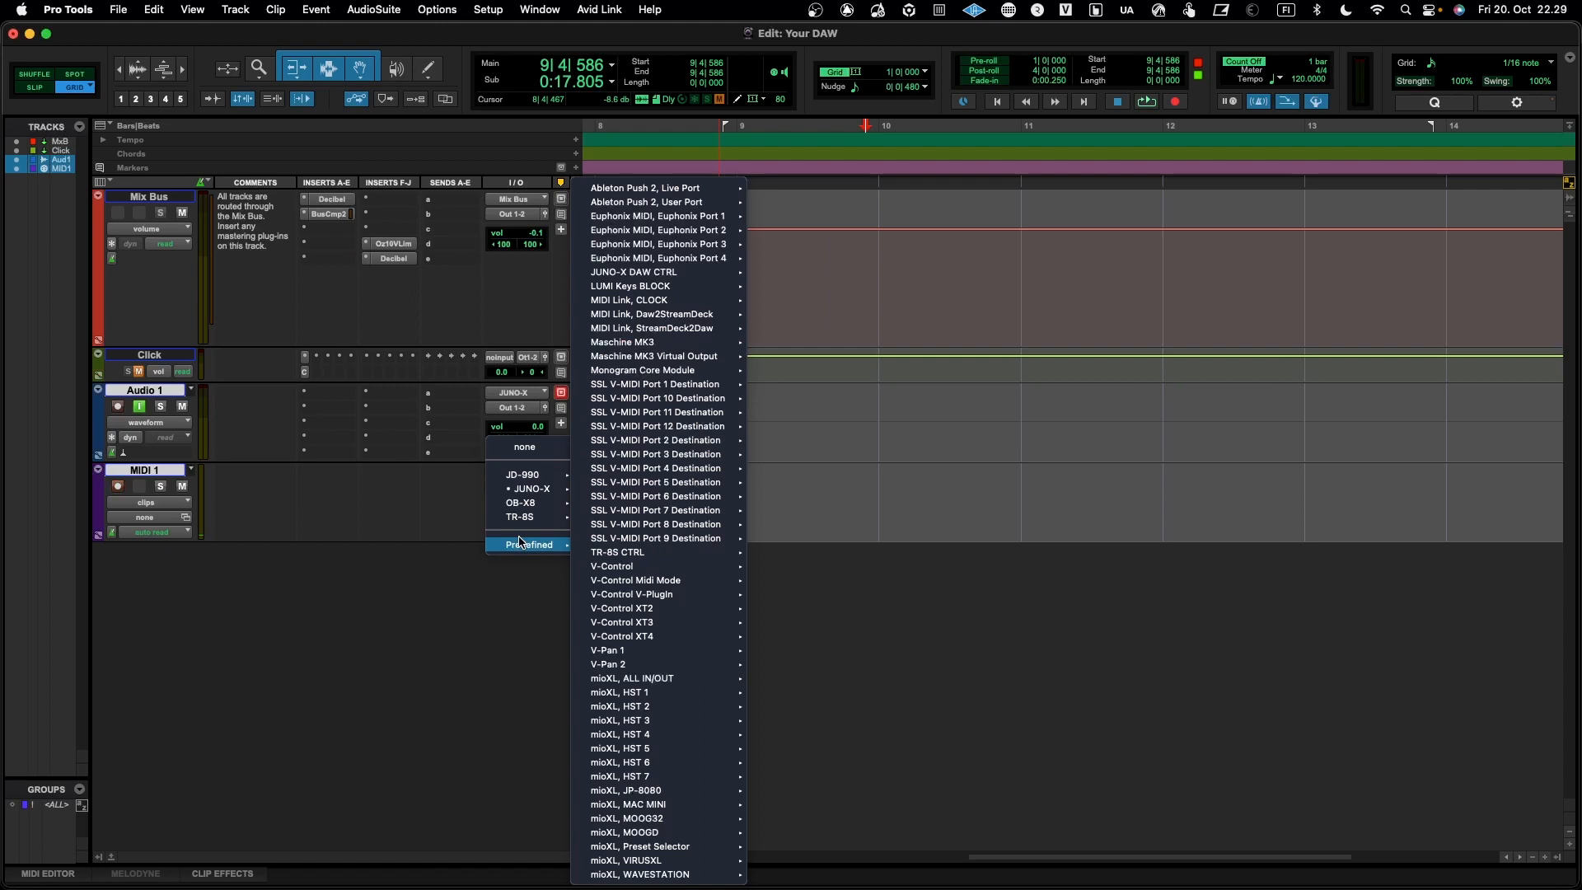
pyautogui.click(452, 516)
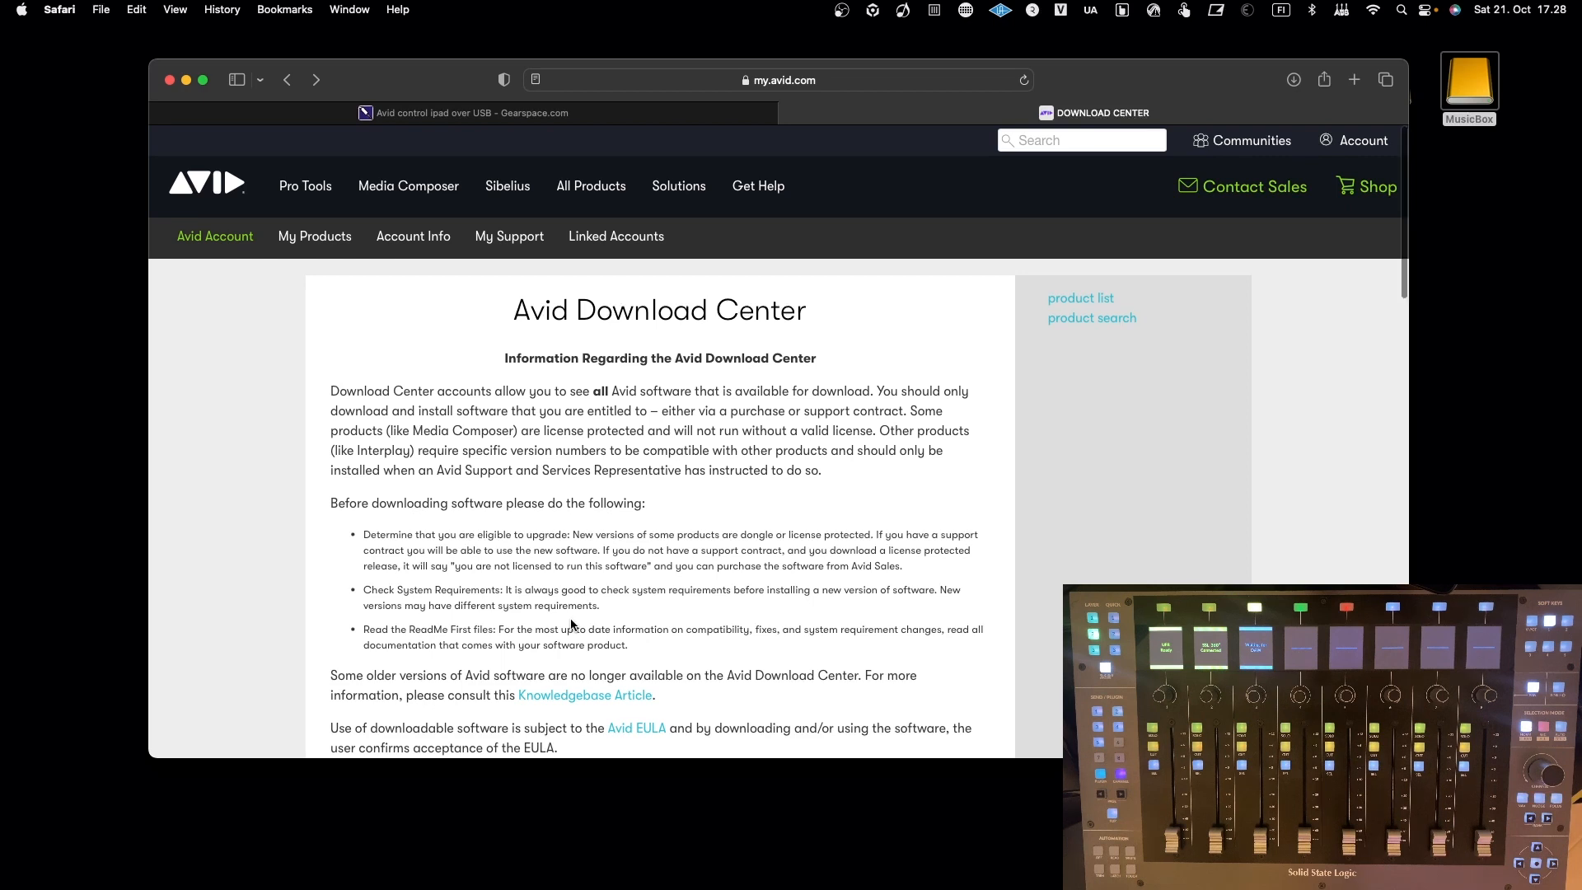
# Step: In Safari, open the EuControl page from the Avid Download Center's product list and check the current and previous releases
pyautogui.scroll(-20, 573, 624)
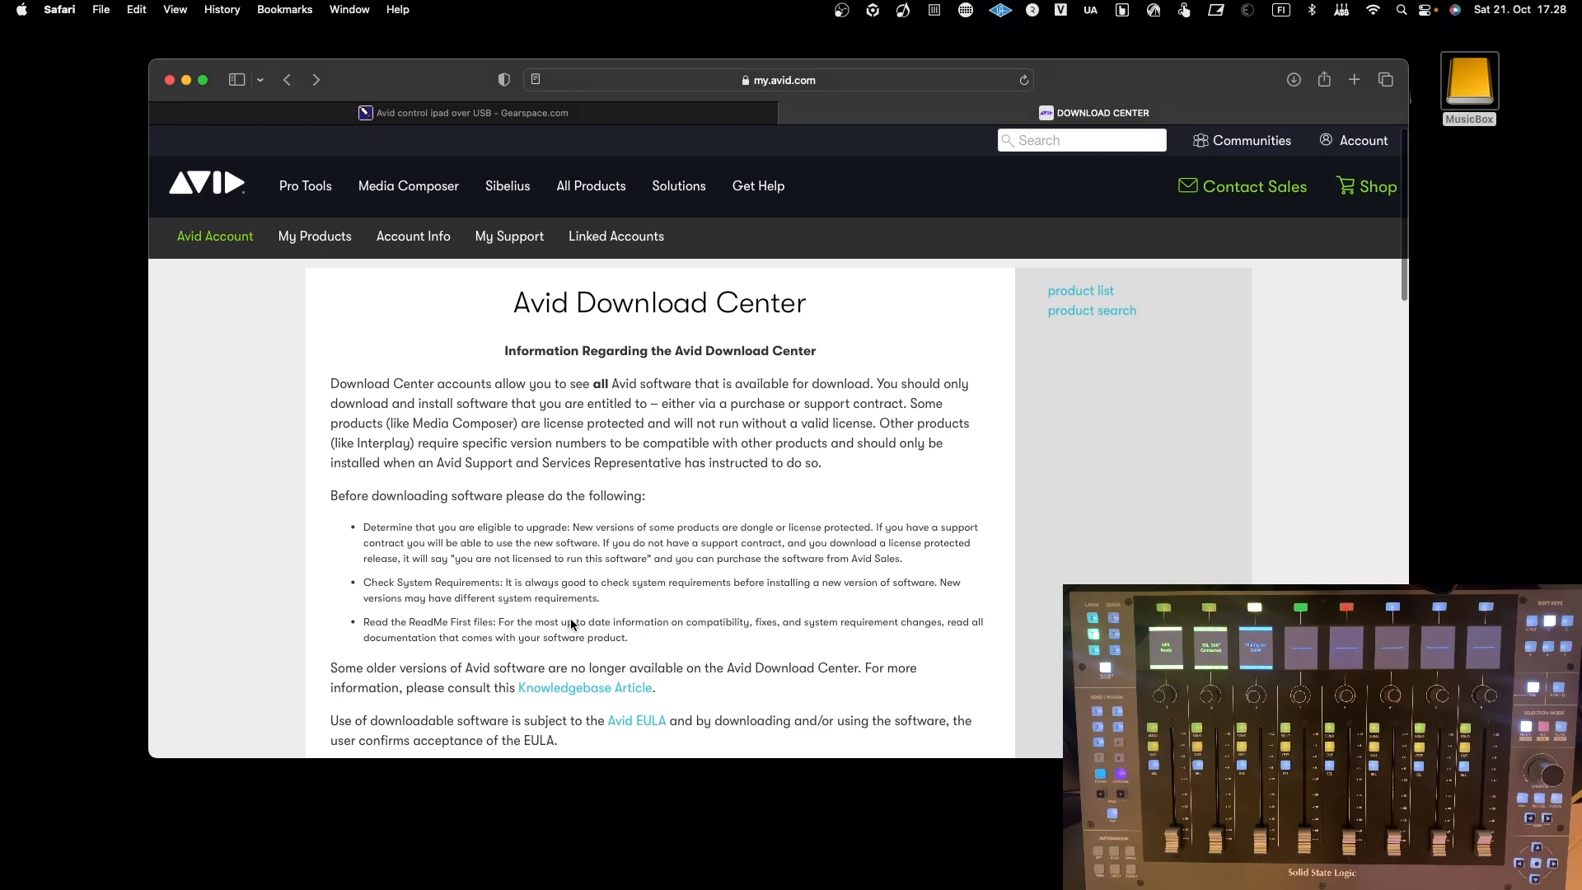
pyautogui.scroll(-3, 573, 623)
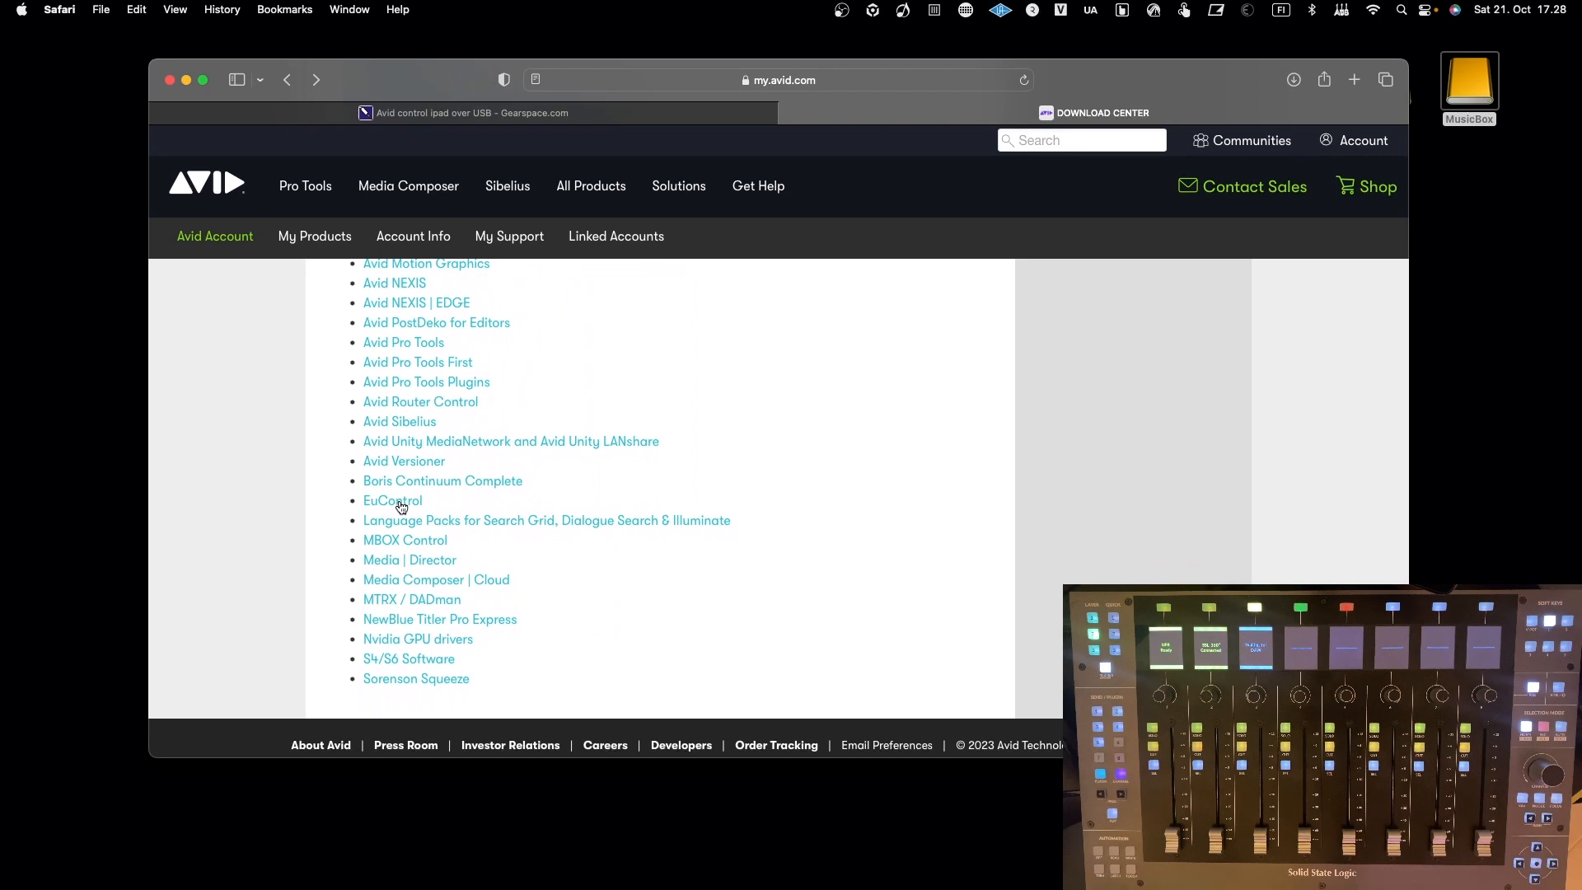
pyautogui.click(400, 501)
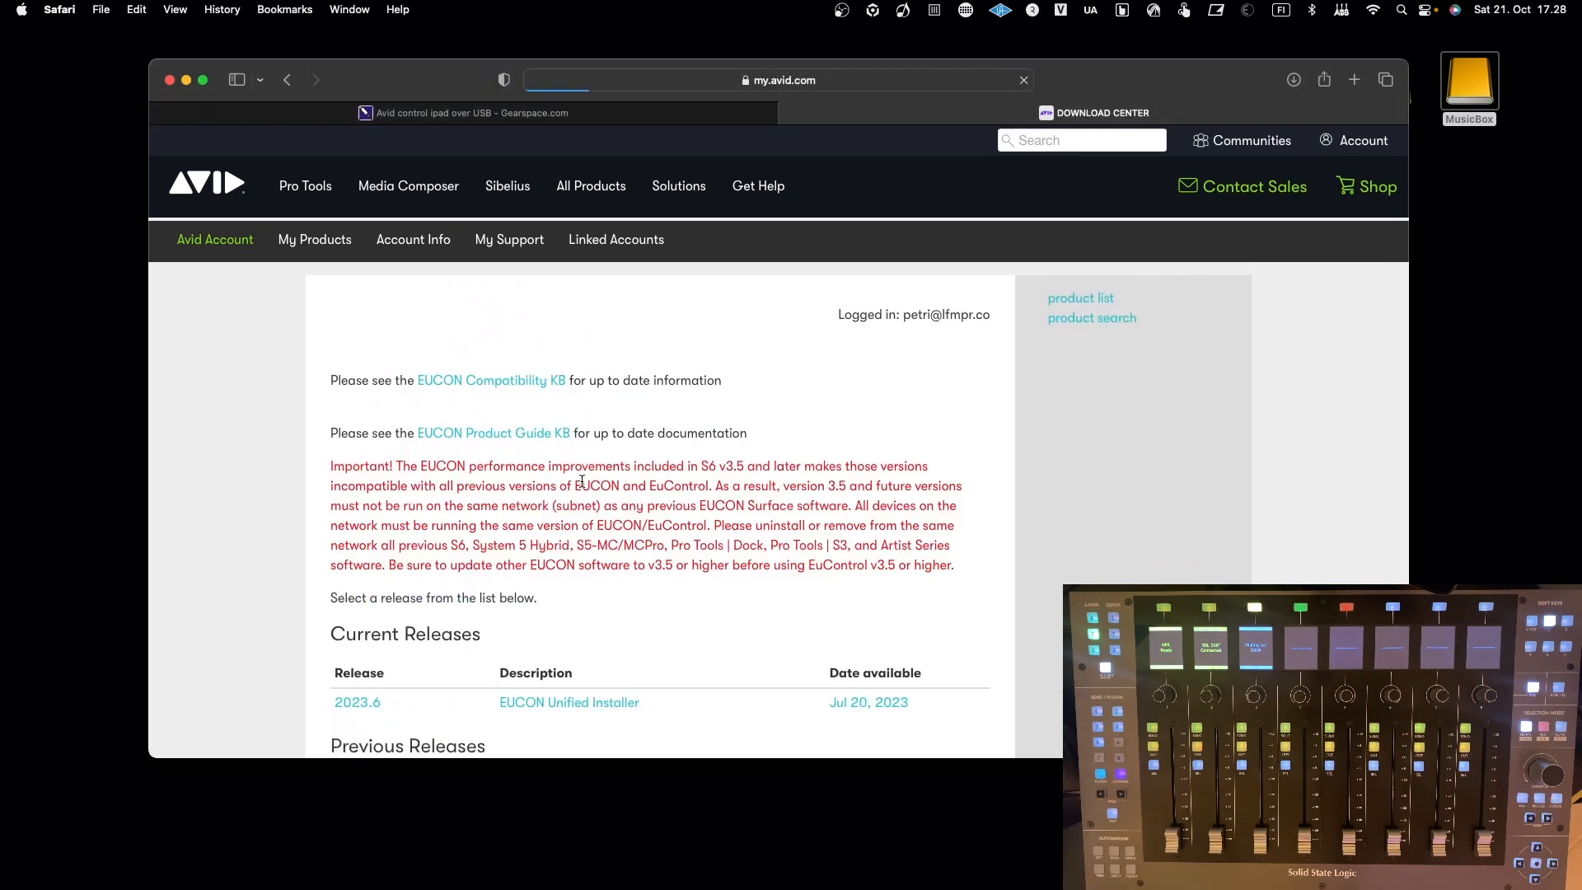
pyautogui.scroll(-3, 626, 539)
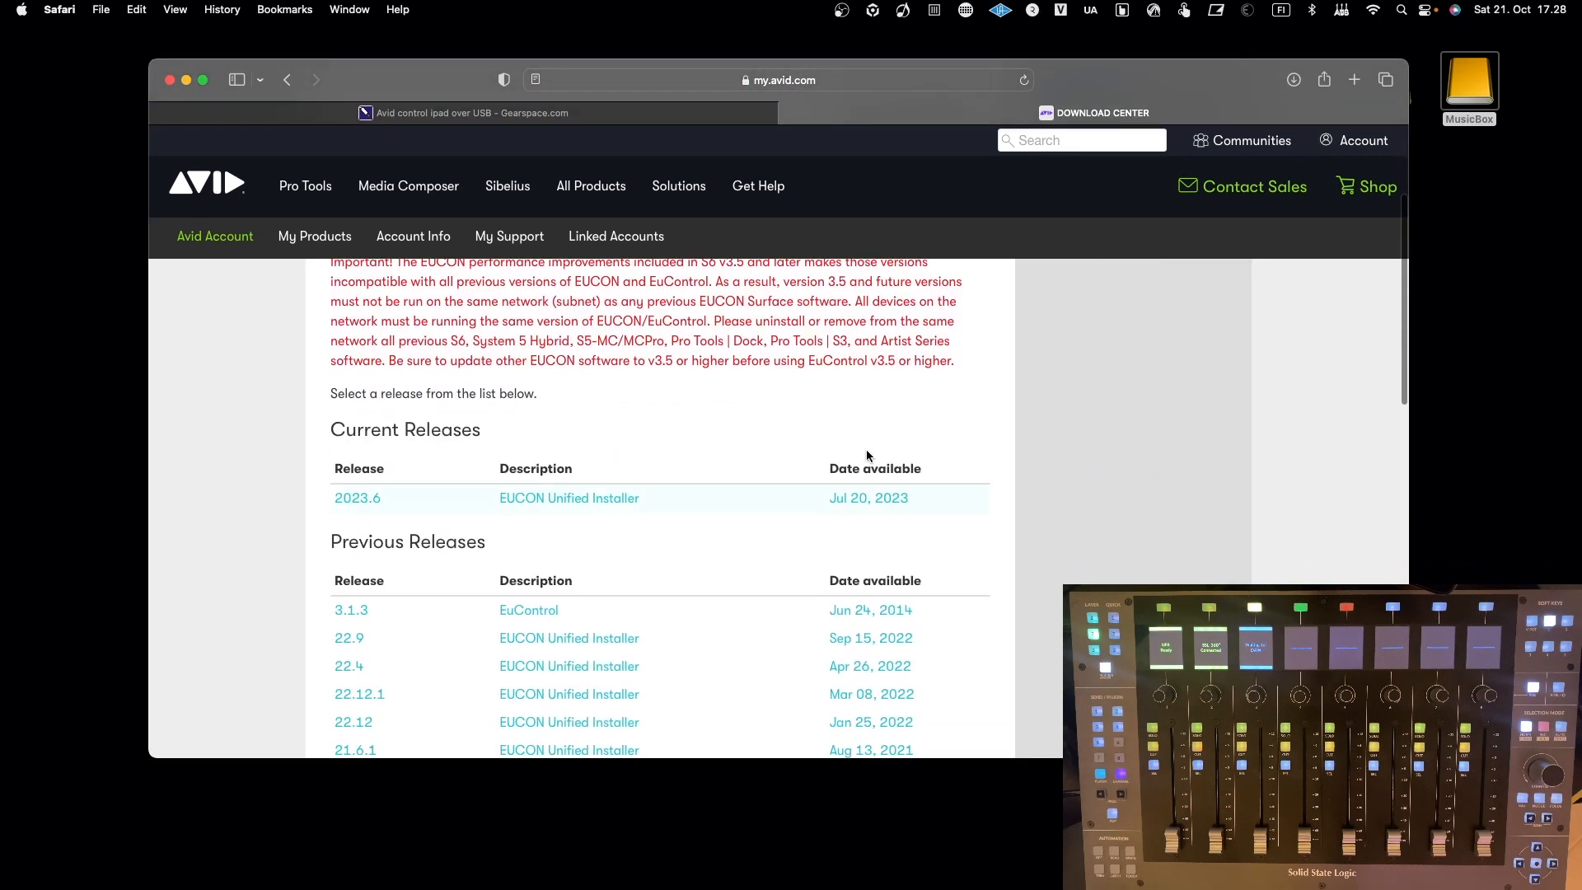
# Step: Open the EuControl Settings, check the available and claimed surfaces, and switch back to the Pro Tools Edit window
pyautogui.click(1248, 11)
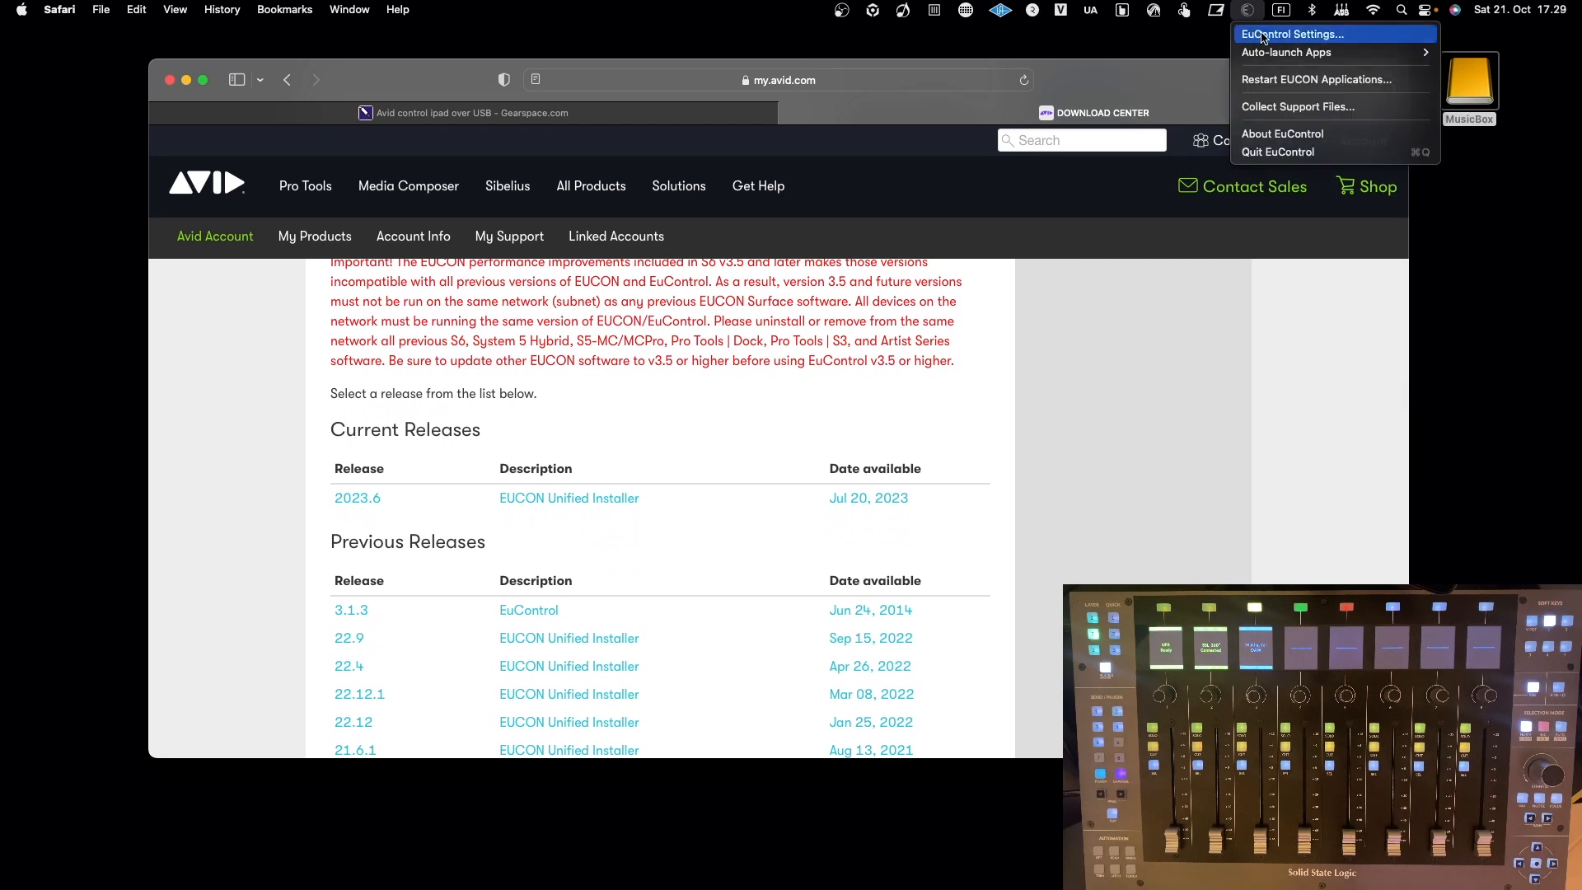
pyautogui.click(1263, 37)
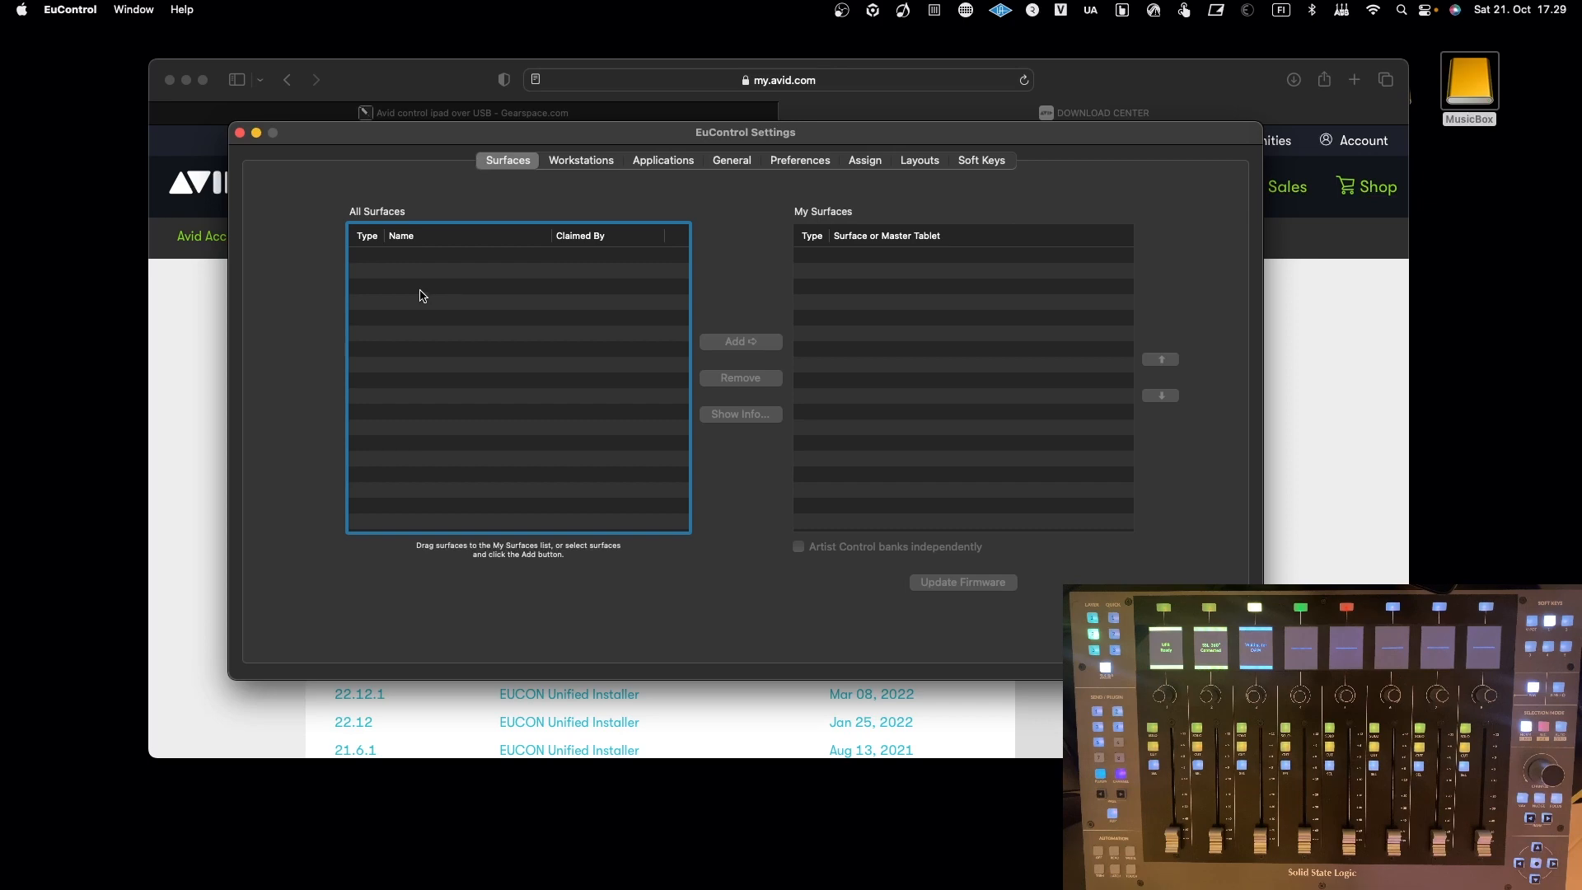
pyautogui.hotkey('ctrl', 'Left')
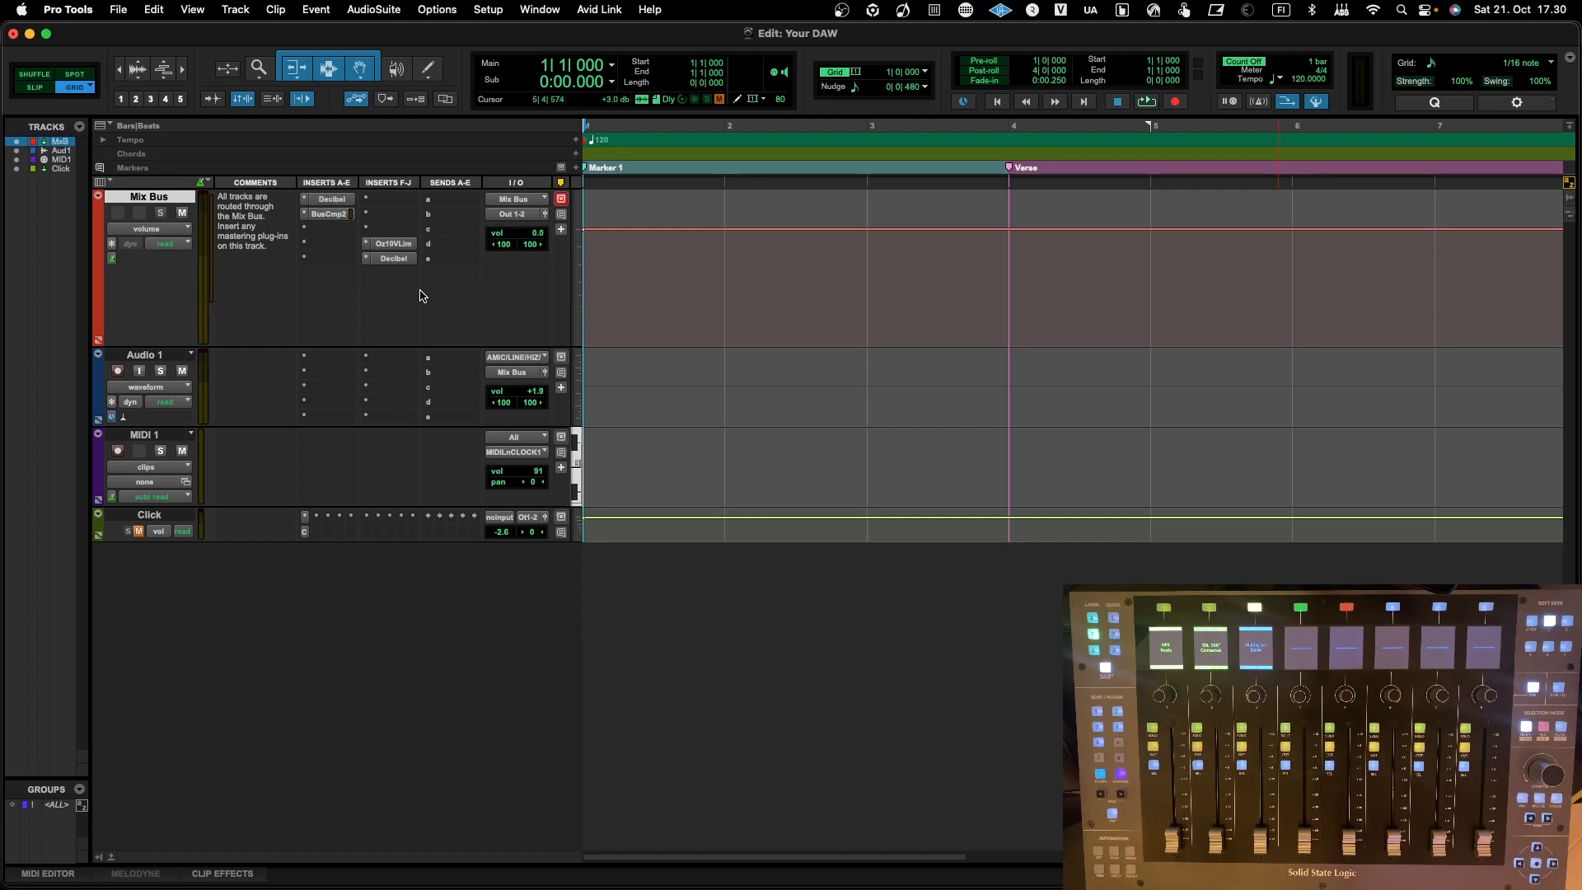
# Step: Show the EUCON controls in the Edit window toolbar and keep EUCON enabled
pyautogui.rightClick(1340, 71)
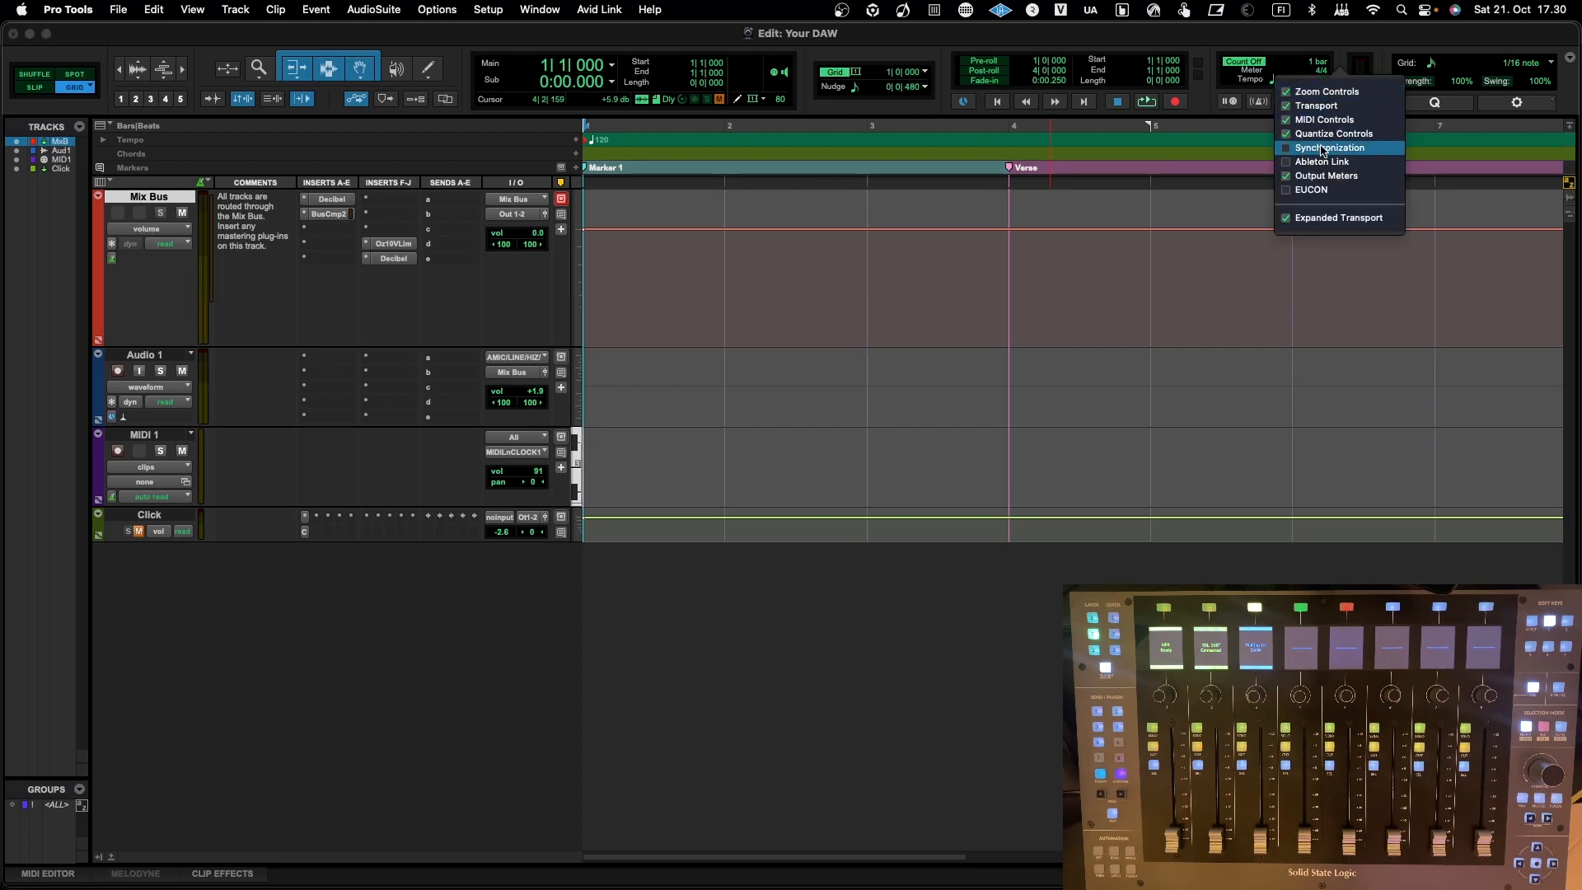
pyautogui.click(1314, 196)
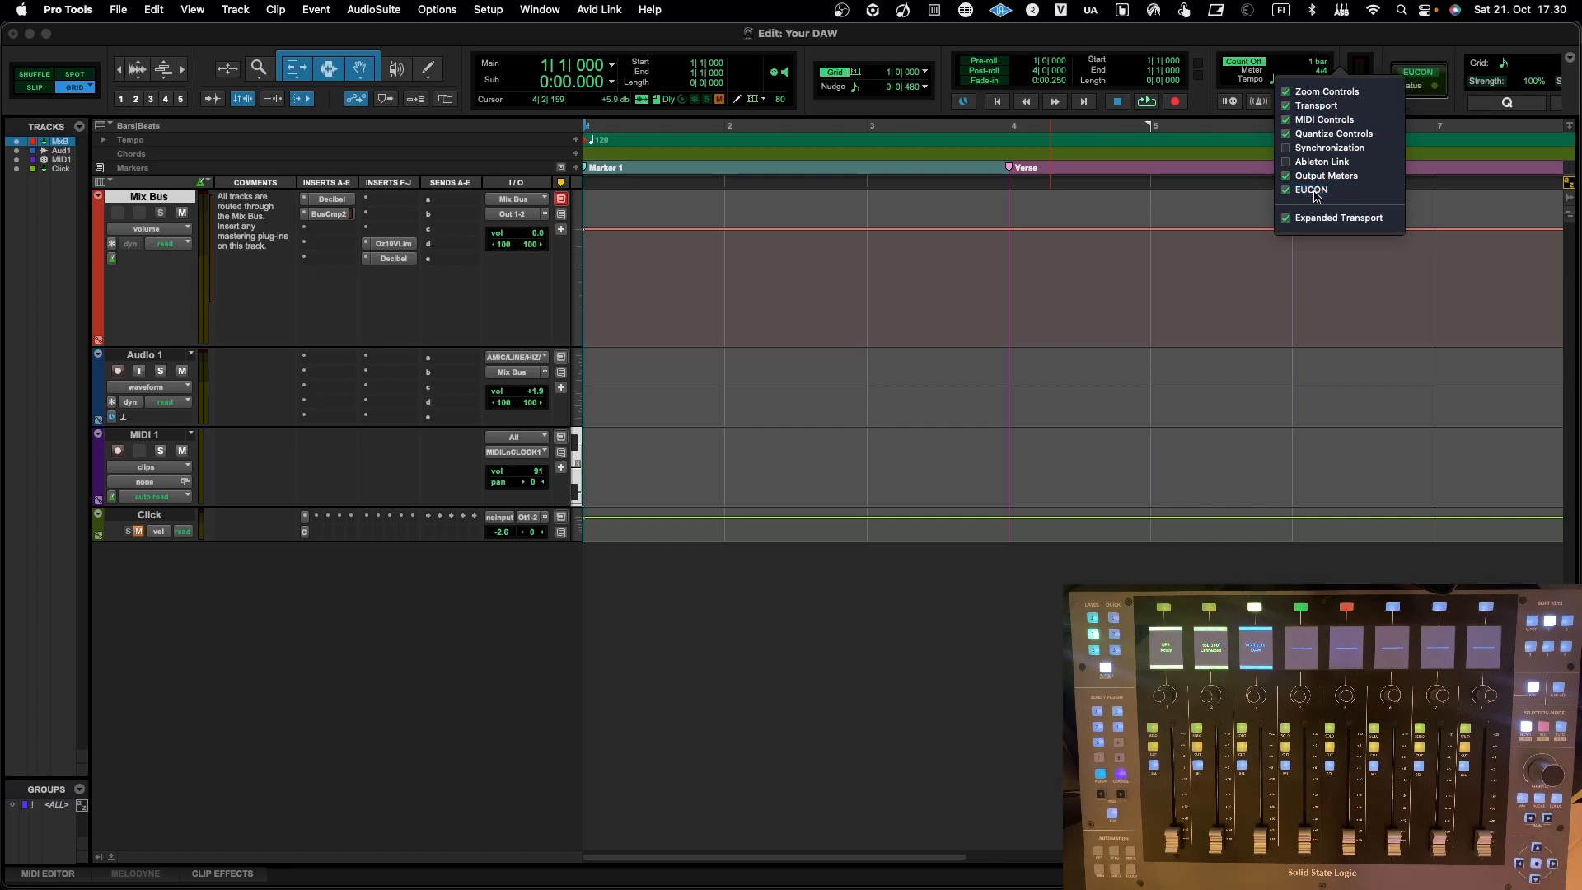
pyautogui.click(1429, 81)
pyautogui.click(1428, 79)
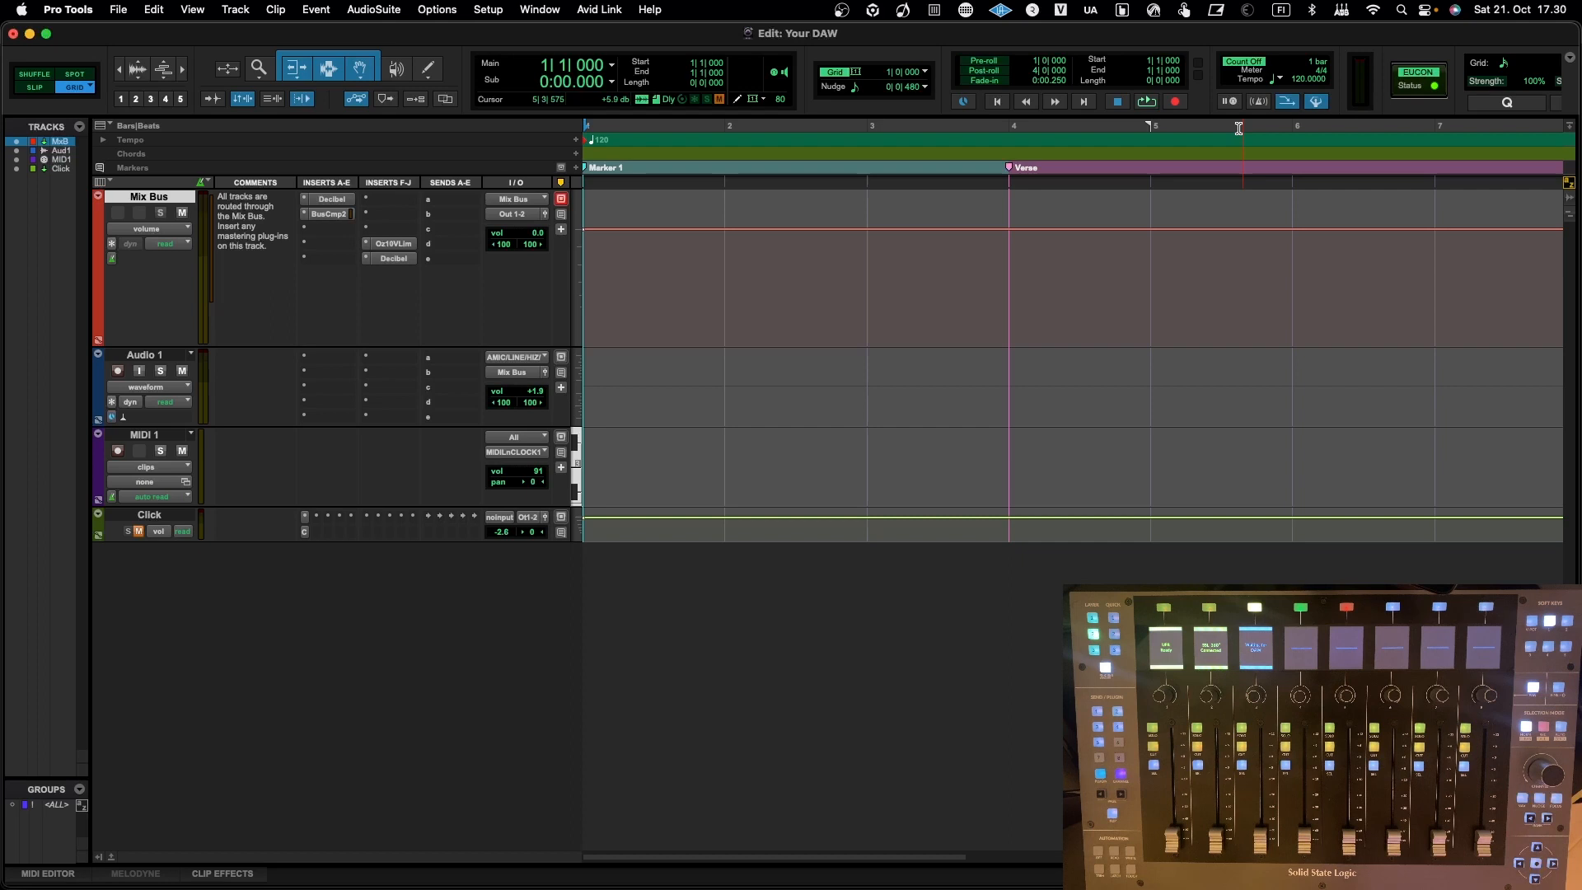
# Step: In the Peripherals settings, set MIDI controller #1 to HUI, receiving from SSL V-MIDI Port 5 Source
pyautogui.click(487, 11)
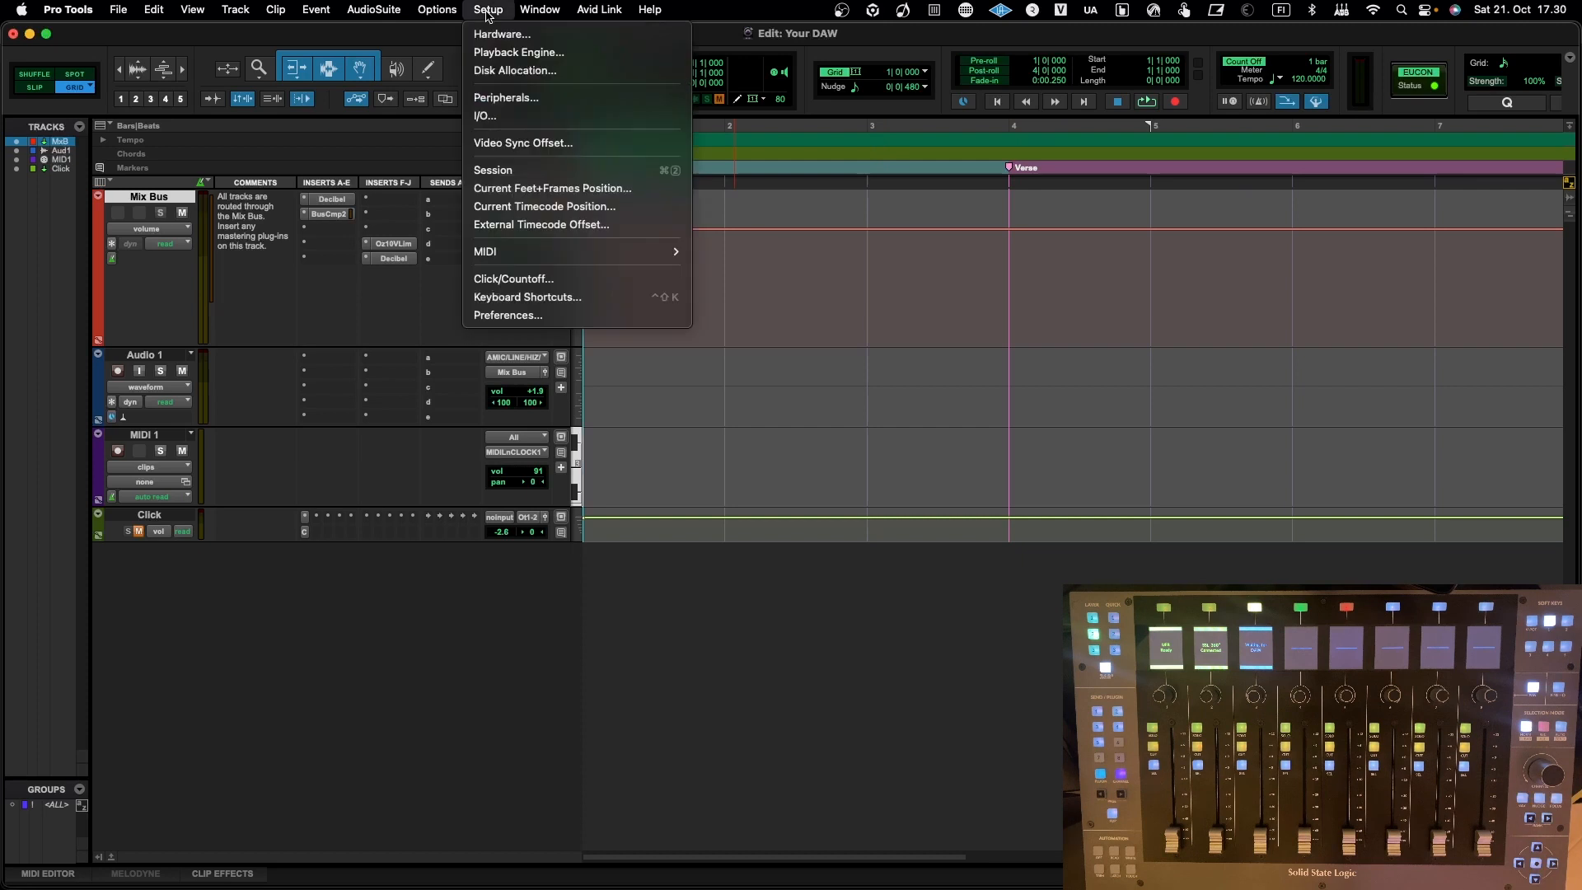
pyautogui.click(536, 100)
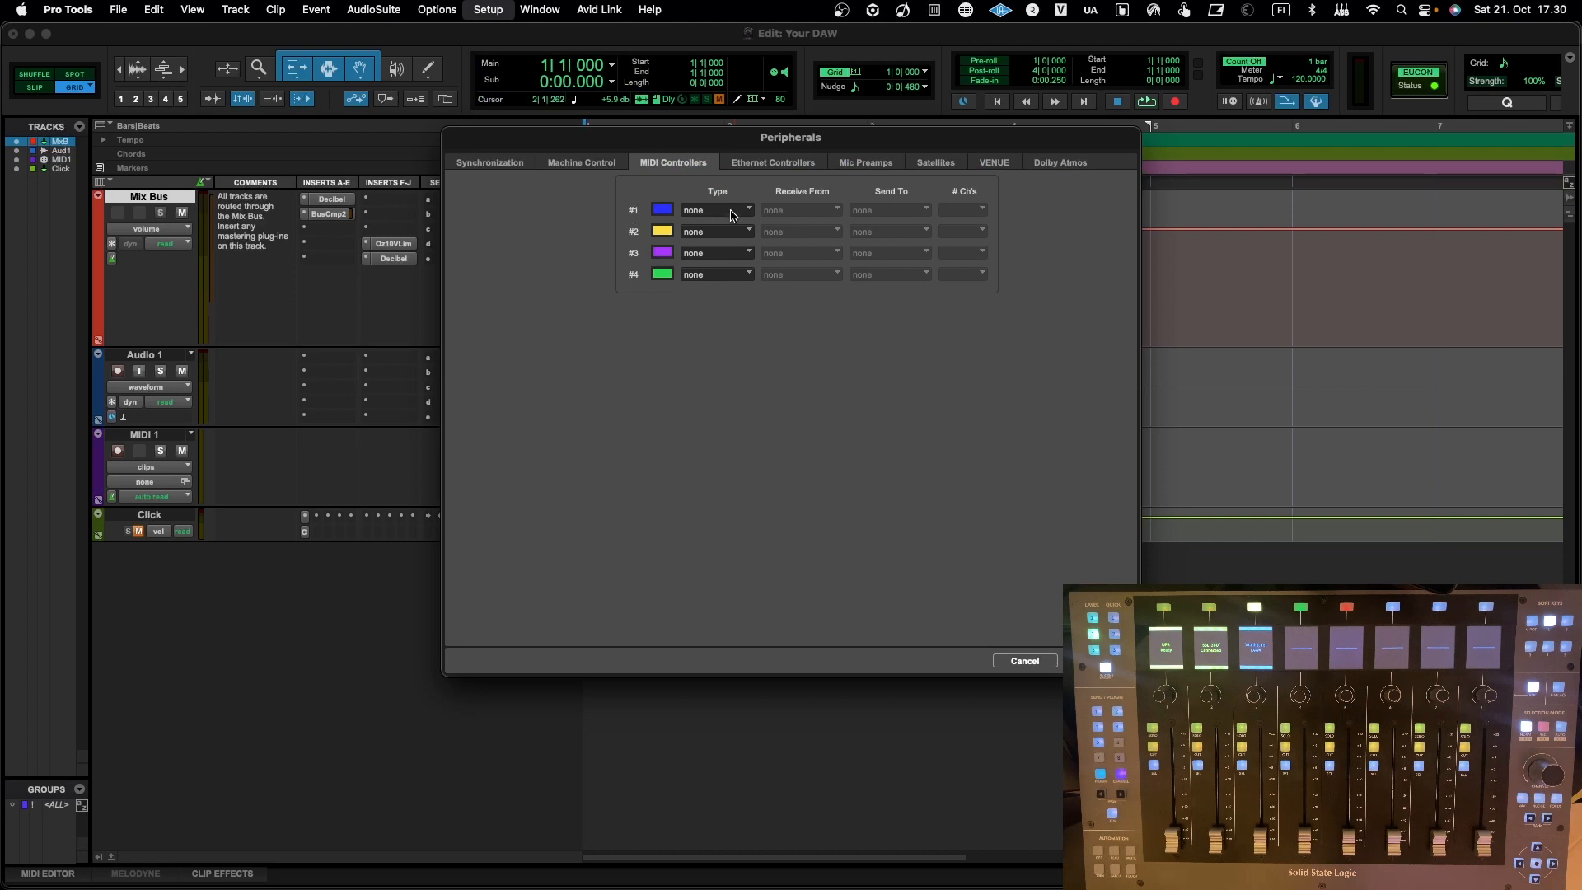
pyautogui.click(730, 215)
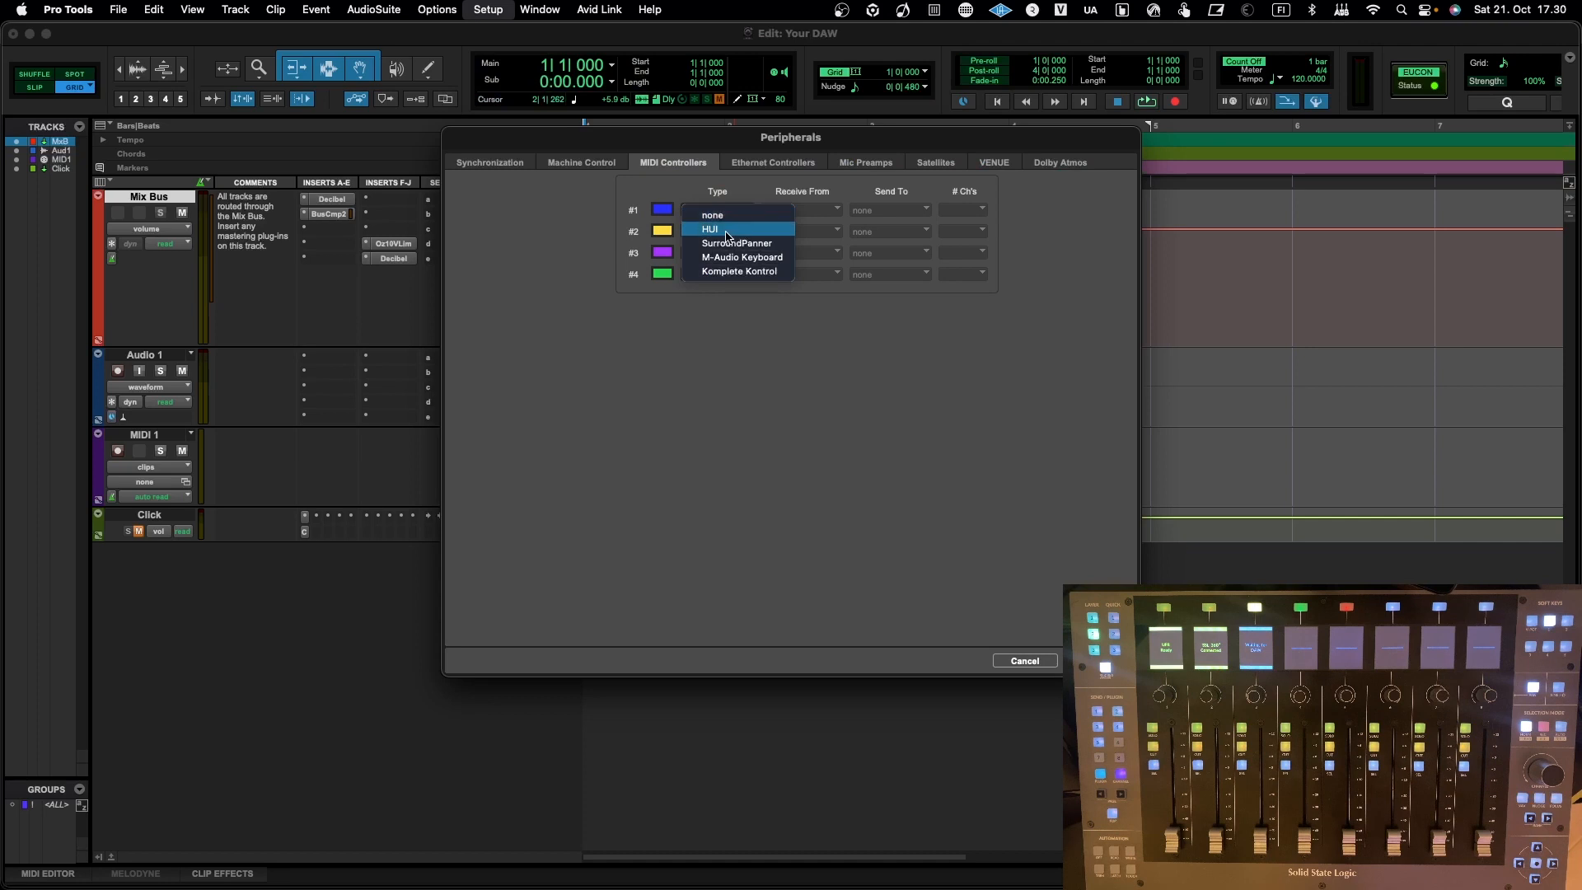
pyautogui.click(711, 230)
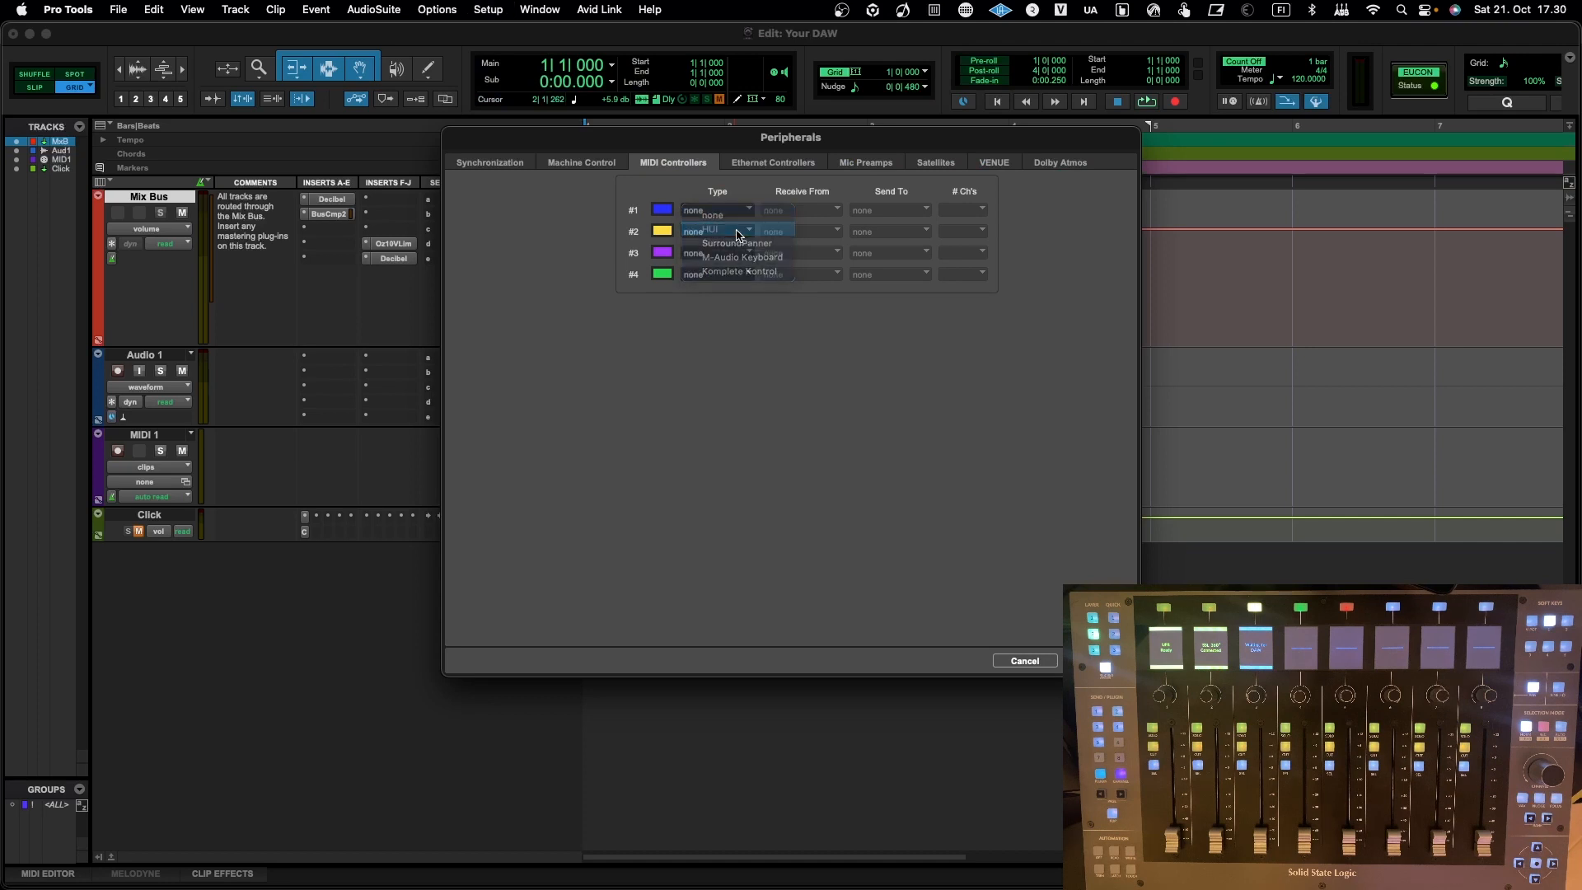
pyautogui.click(812, 212)
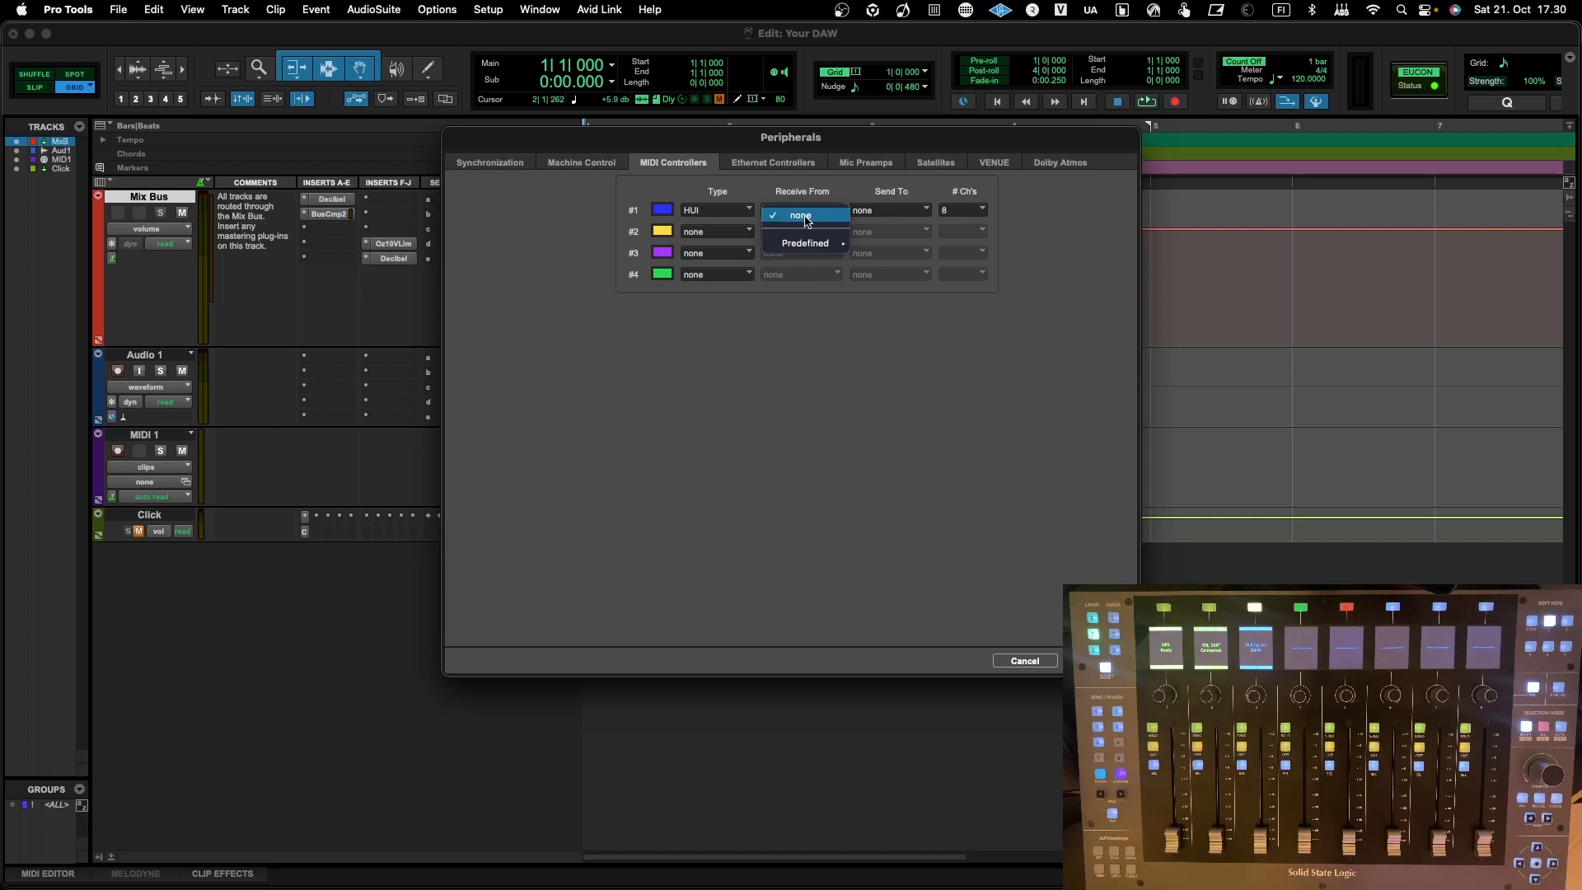
pyautogui.moveTo(815, 244)
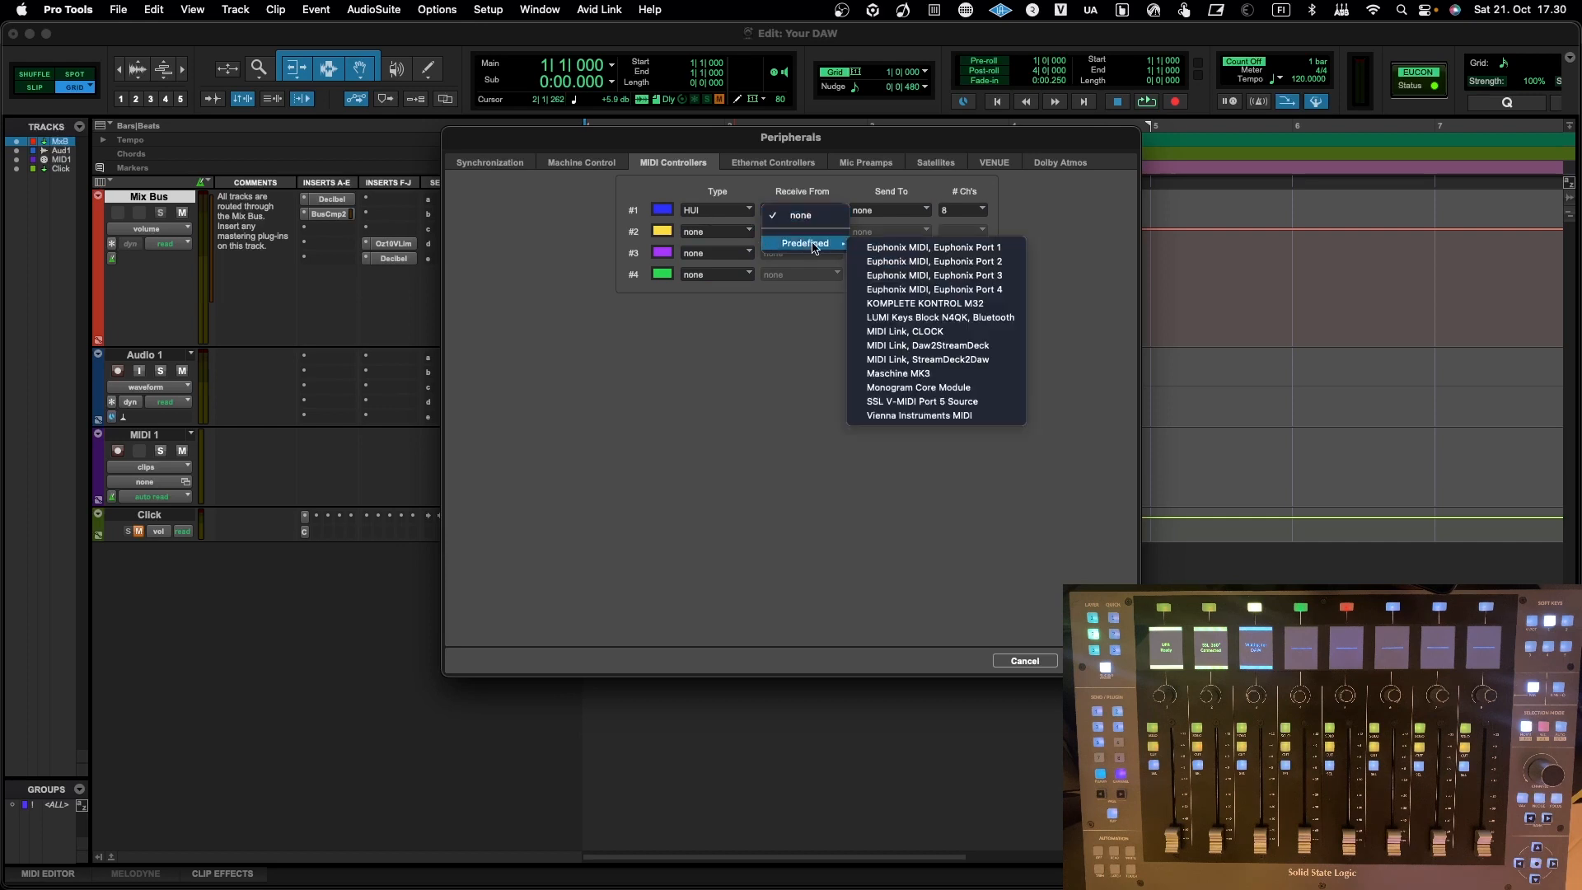
pyautogui.click(936, 401)
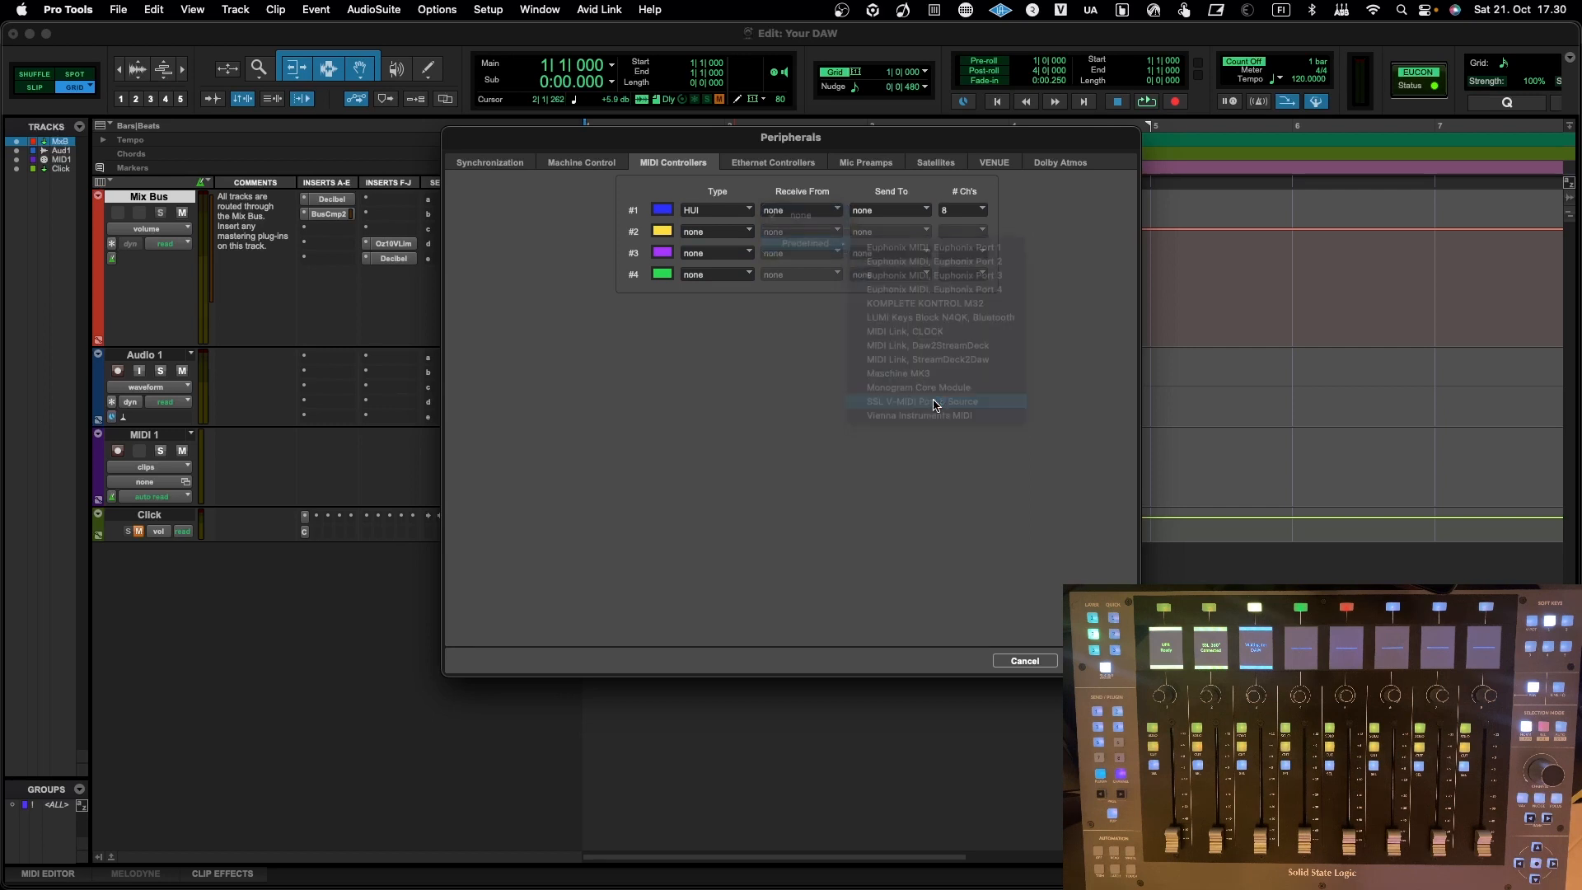
# Step: Set MIDI controller #1 to send to SSL V-MIDI Port 5 Destination and apply the Peripherals settings
pyautogui.click(909, 213)
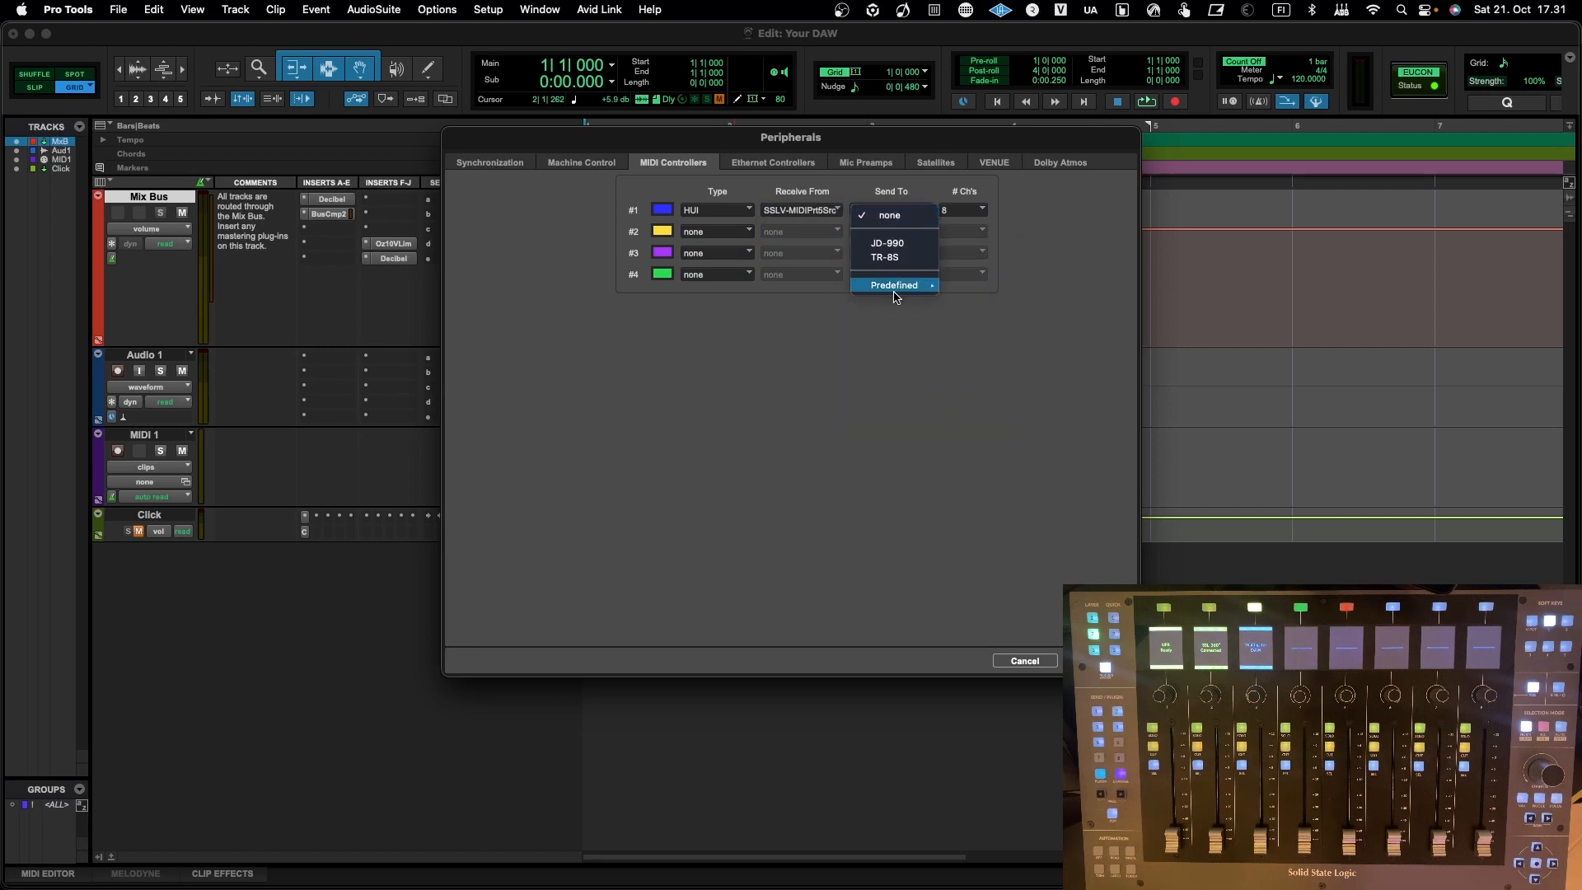
pyautogui.moveTo(906, 285)
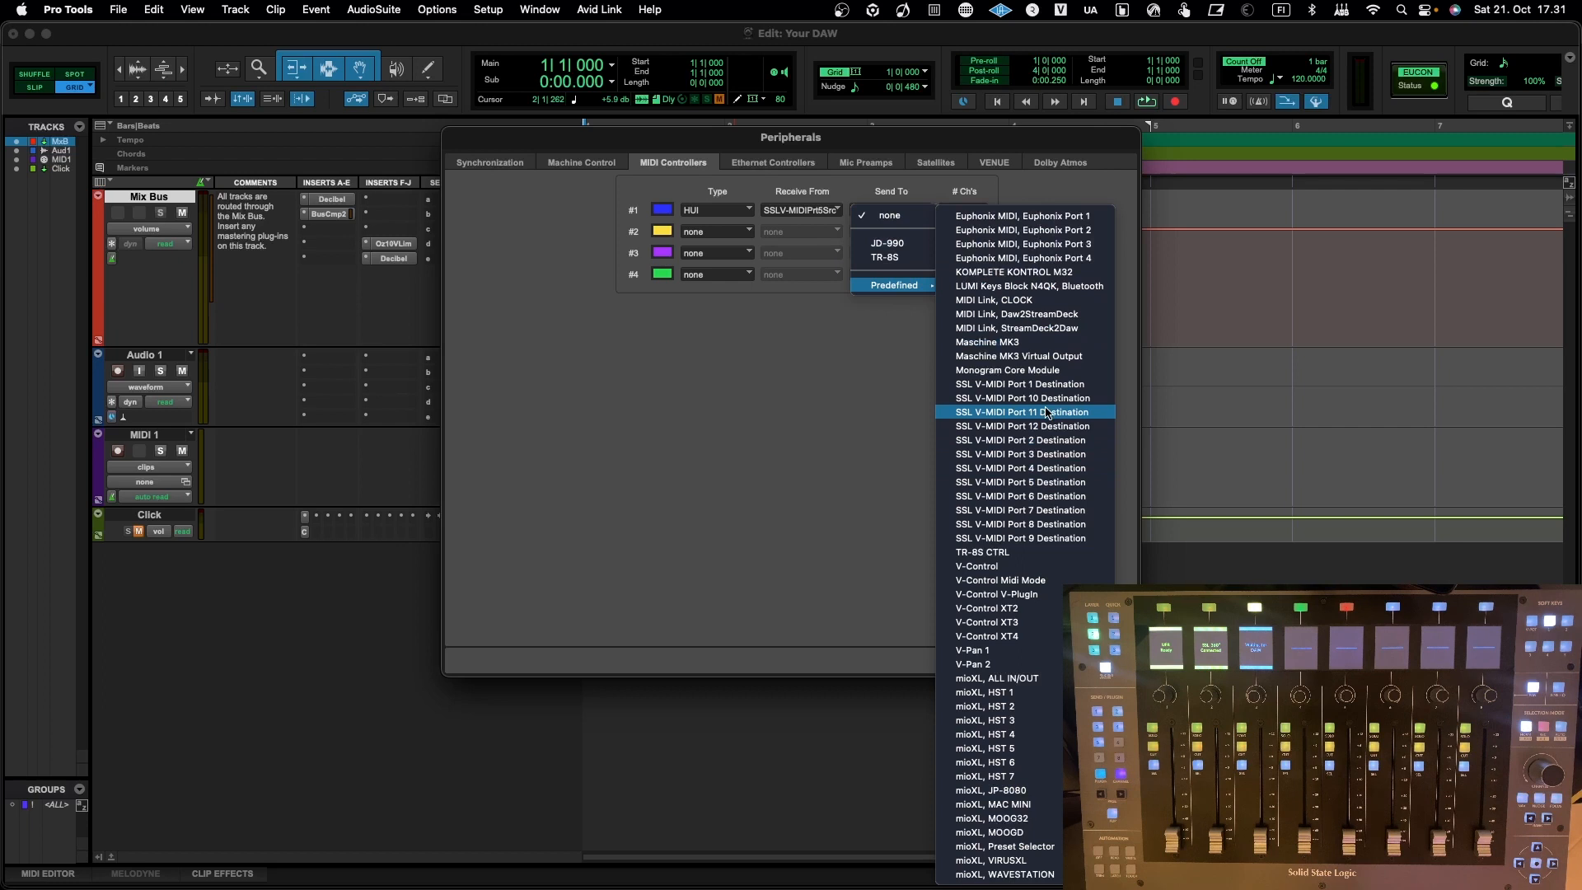
pyautogui.click(1049, 484)
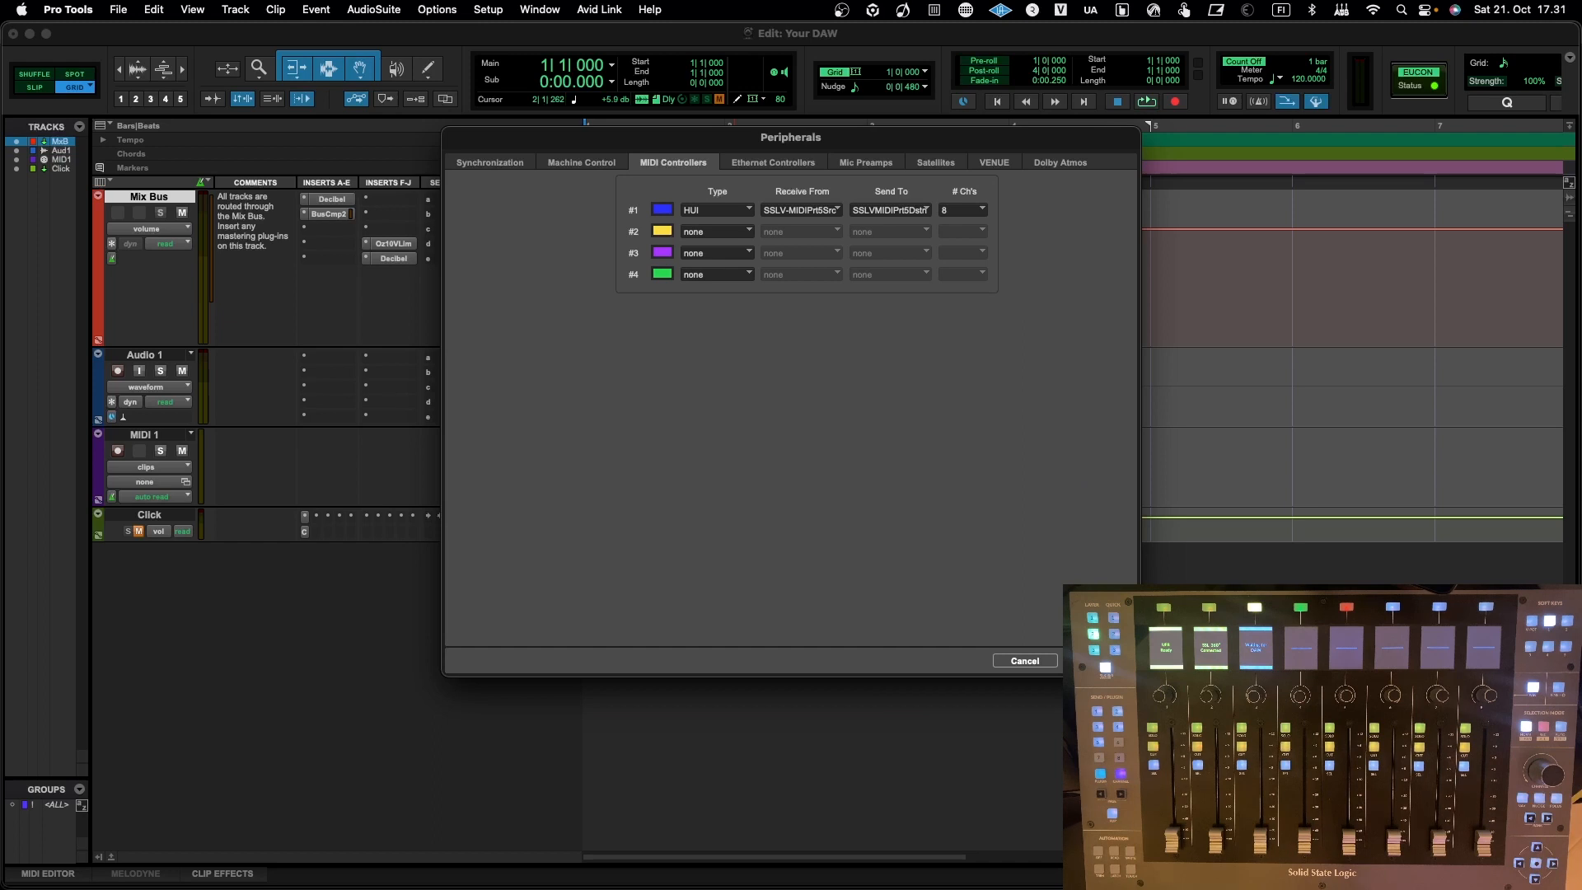
pyautogui.press('Return')
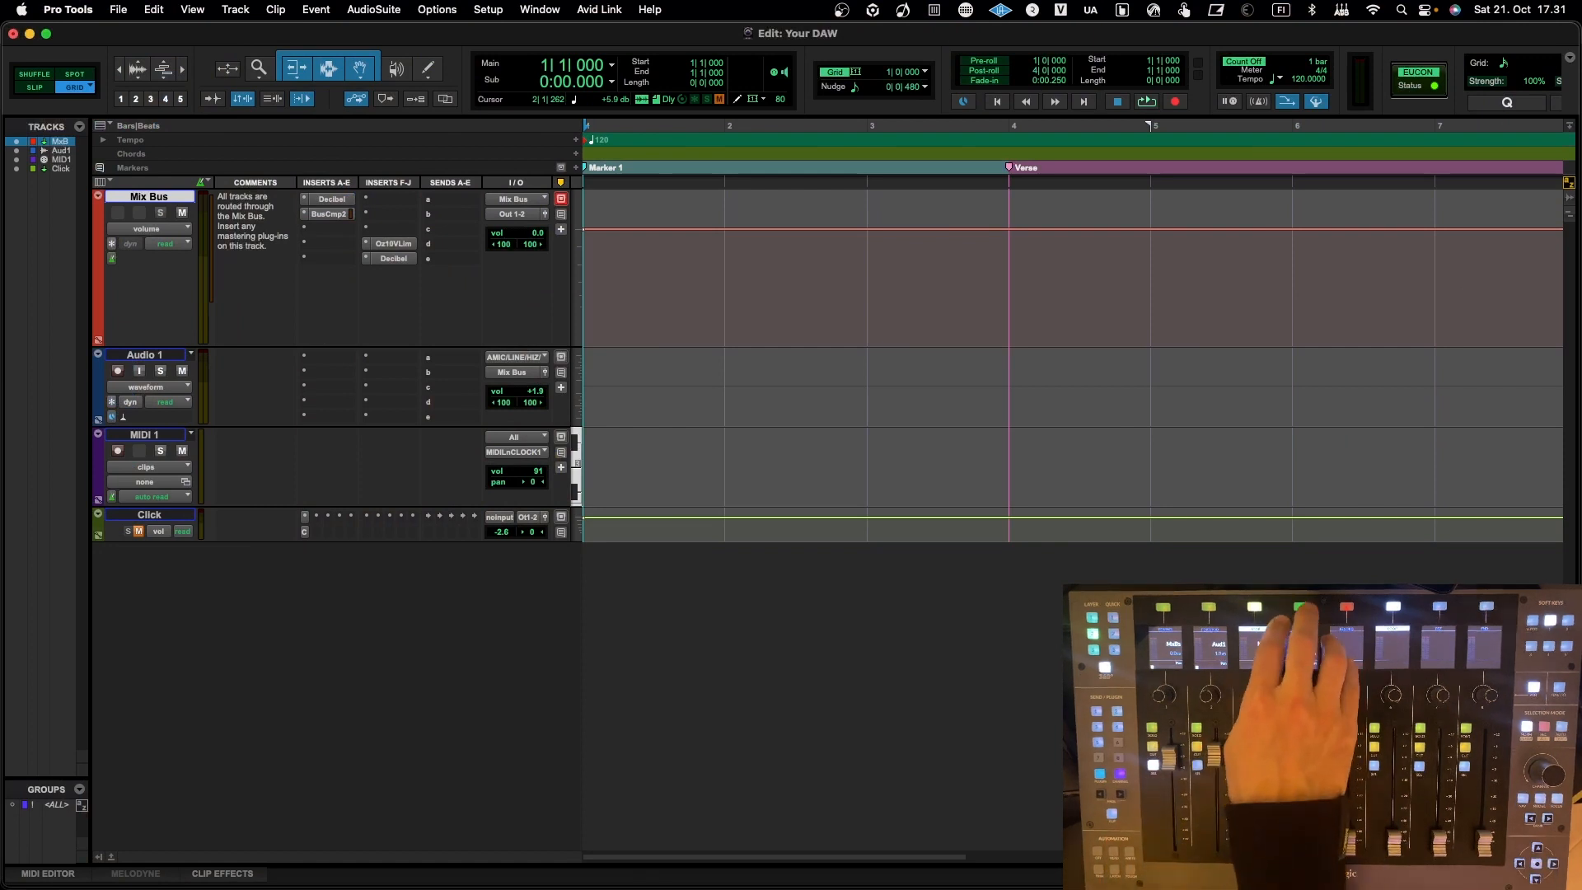
# Step: Test the transport by playing the session briefly, stopping it, and returning to the start
pyautogui.press('space')
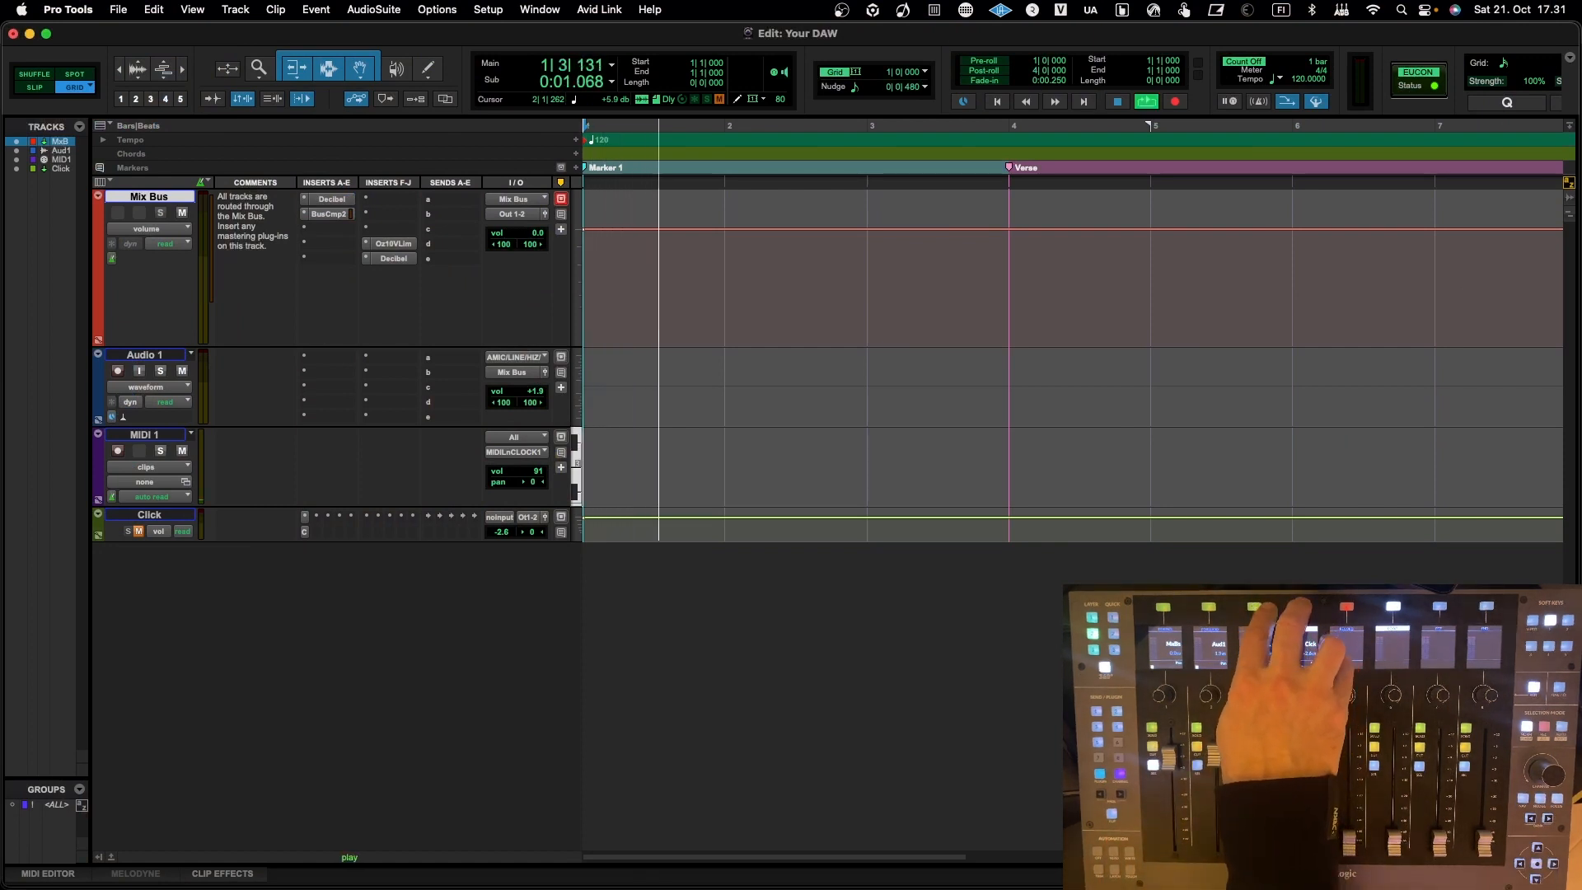
pyautogui.press('space')
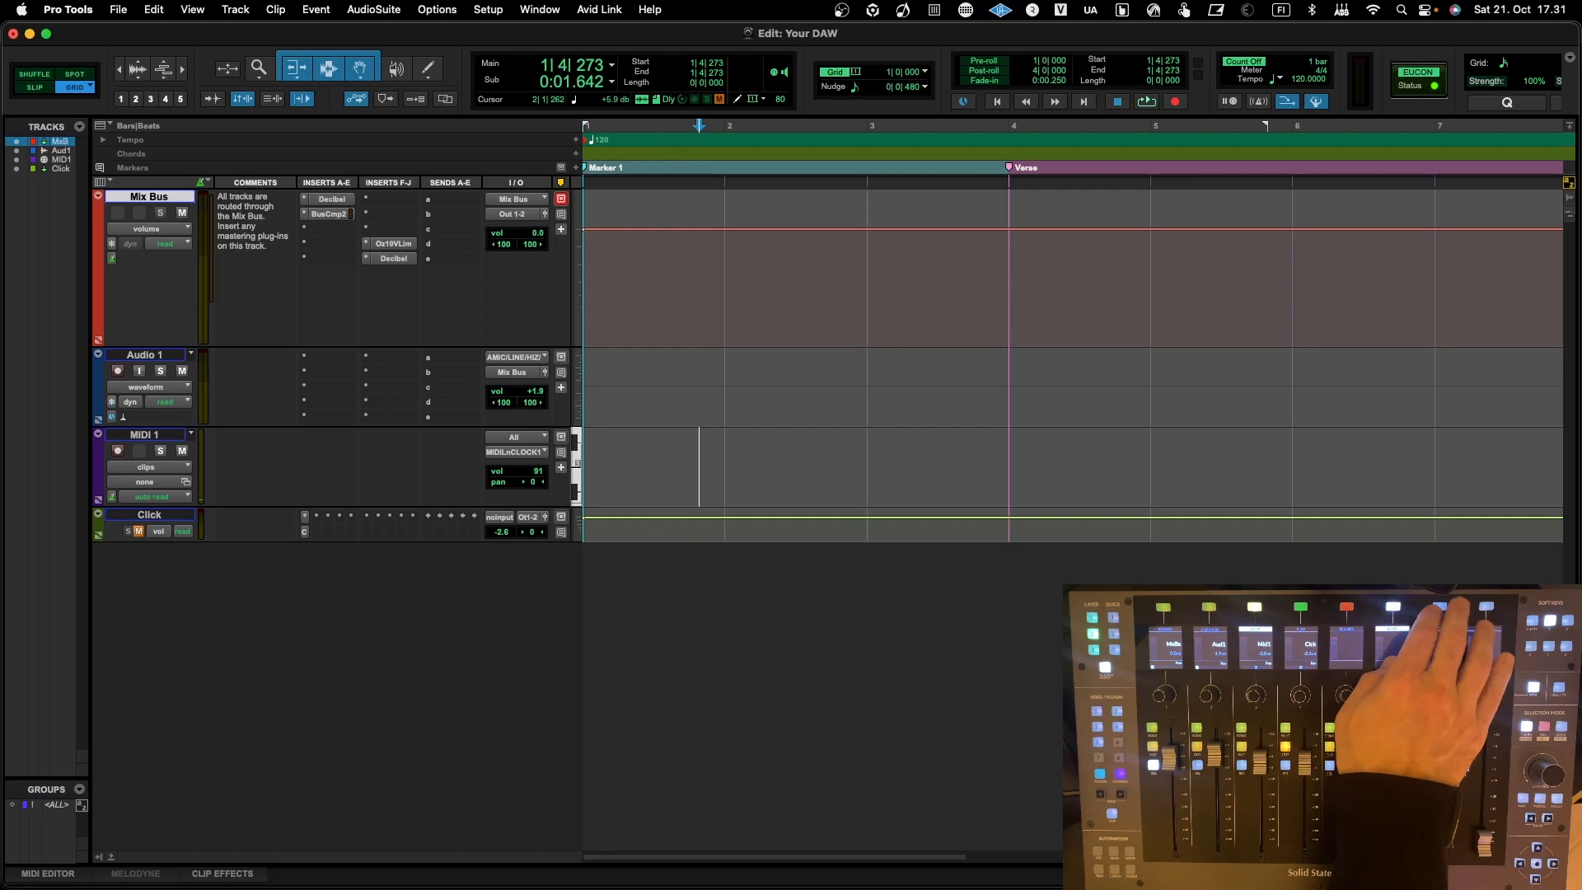
pyautogui.press('Return')
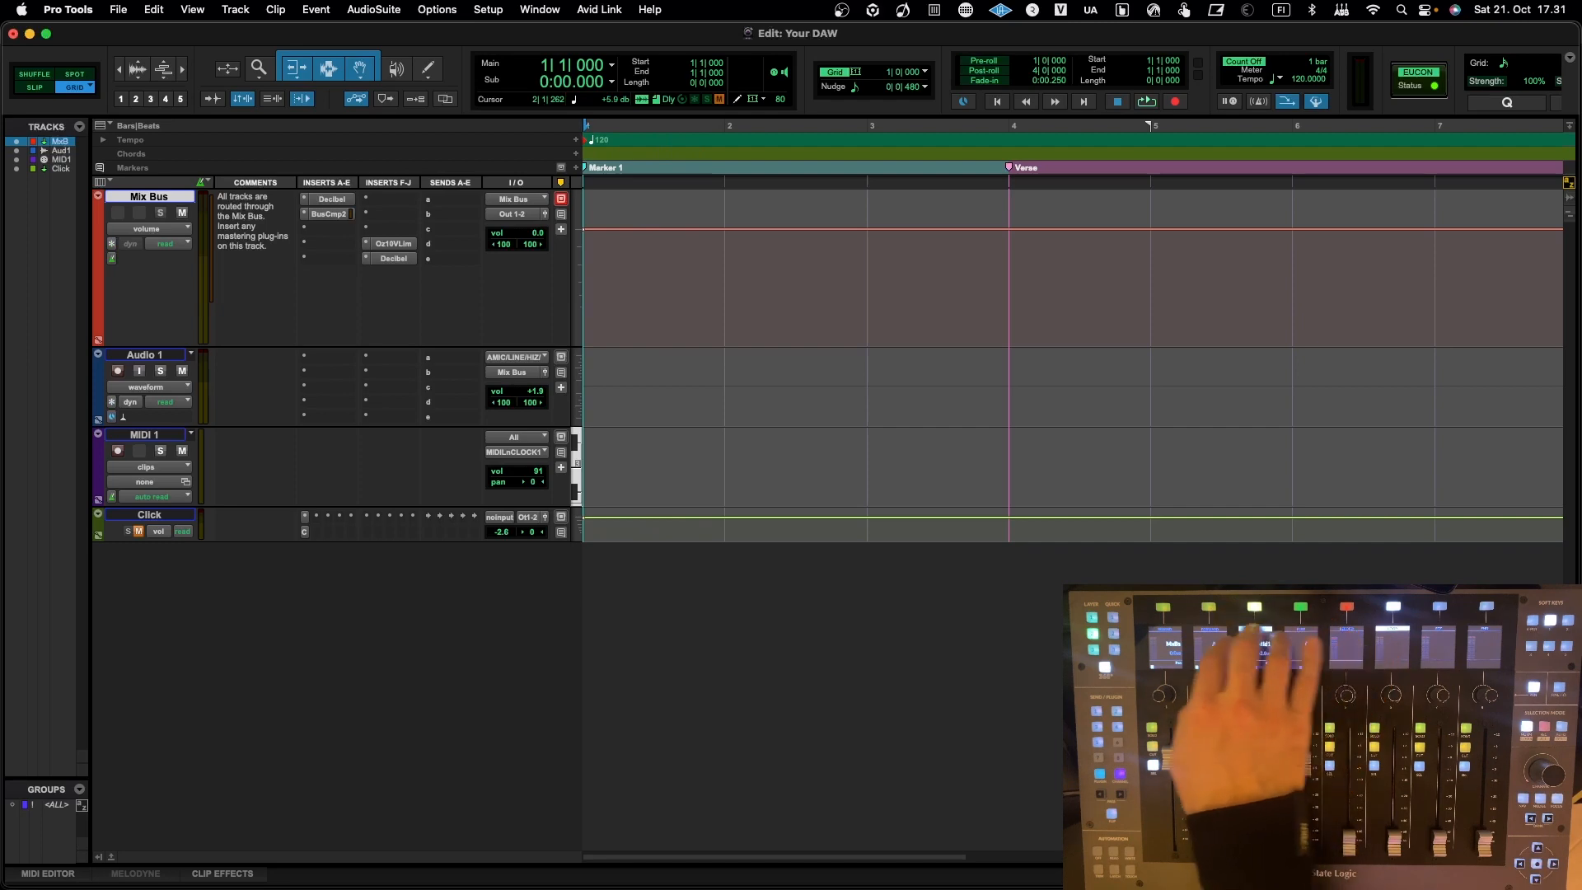
# Step: Test switching back and forth between the Mix and Edit windows, ending in the Edit window
pyautogui.press('super+equal')
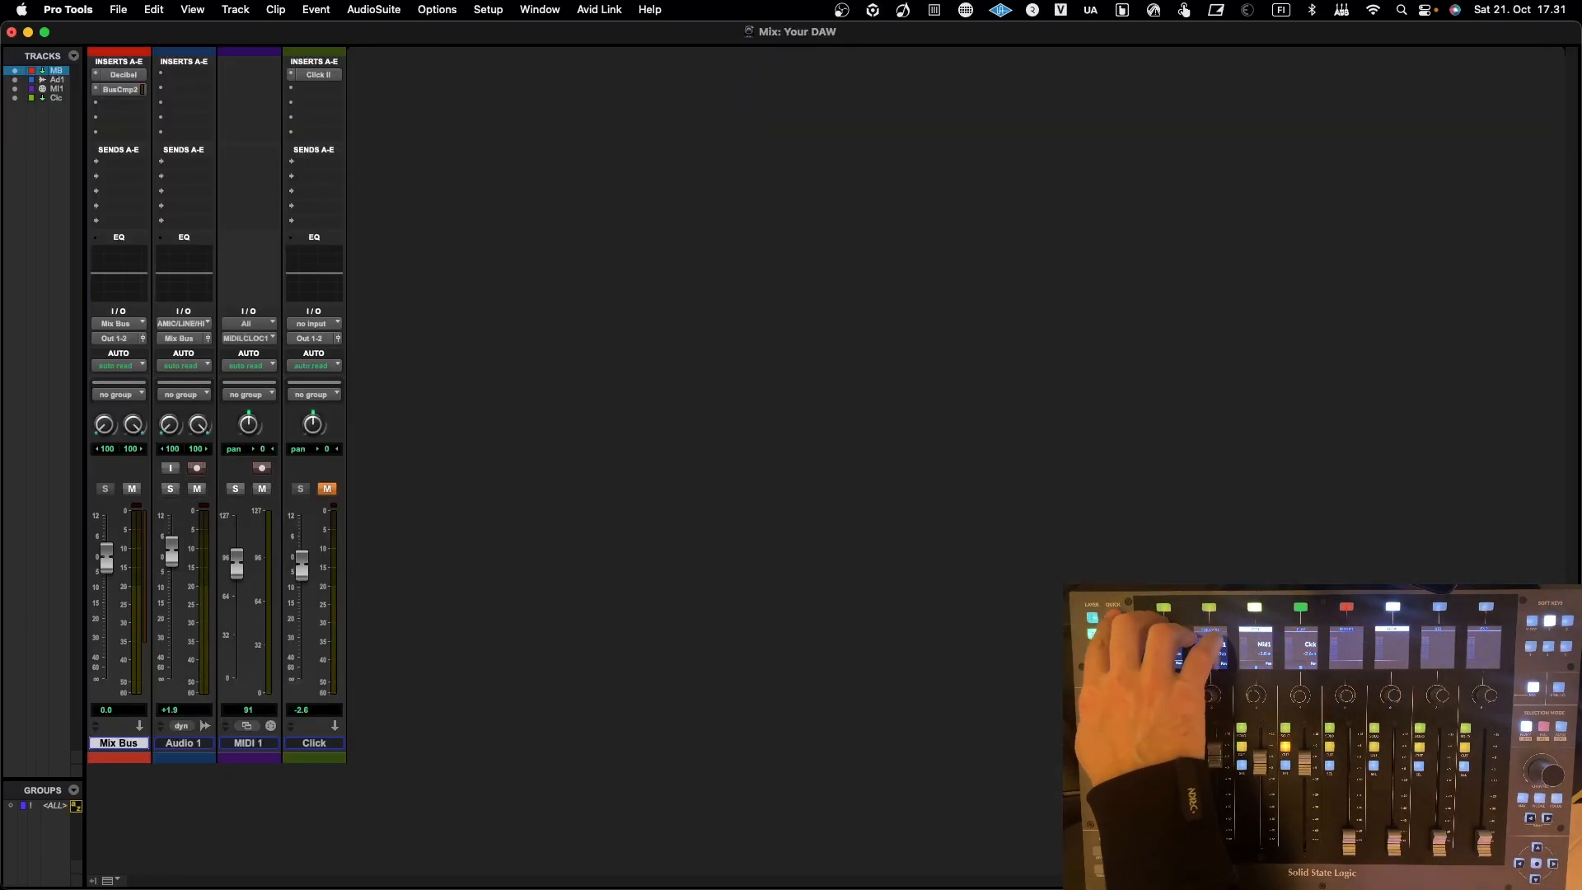
pyautogui.press('super+equal')
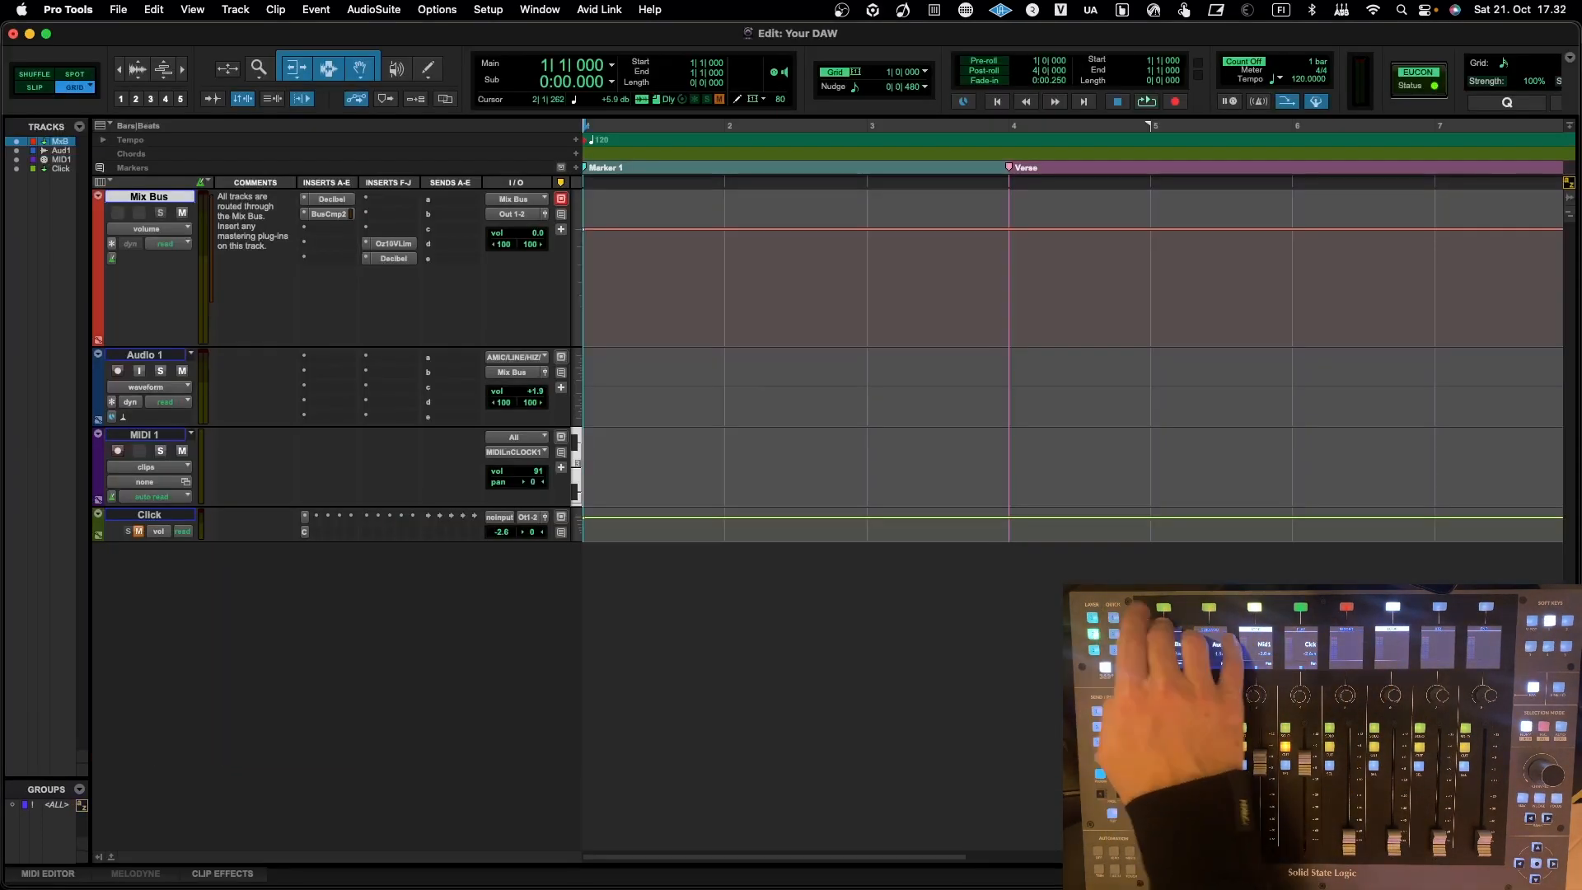
pyautogui.press('super+equal')
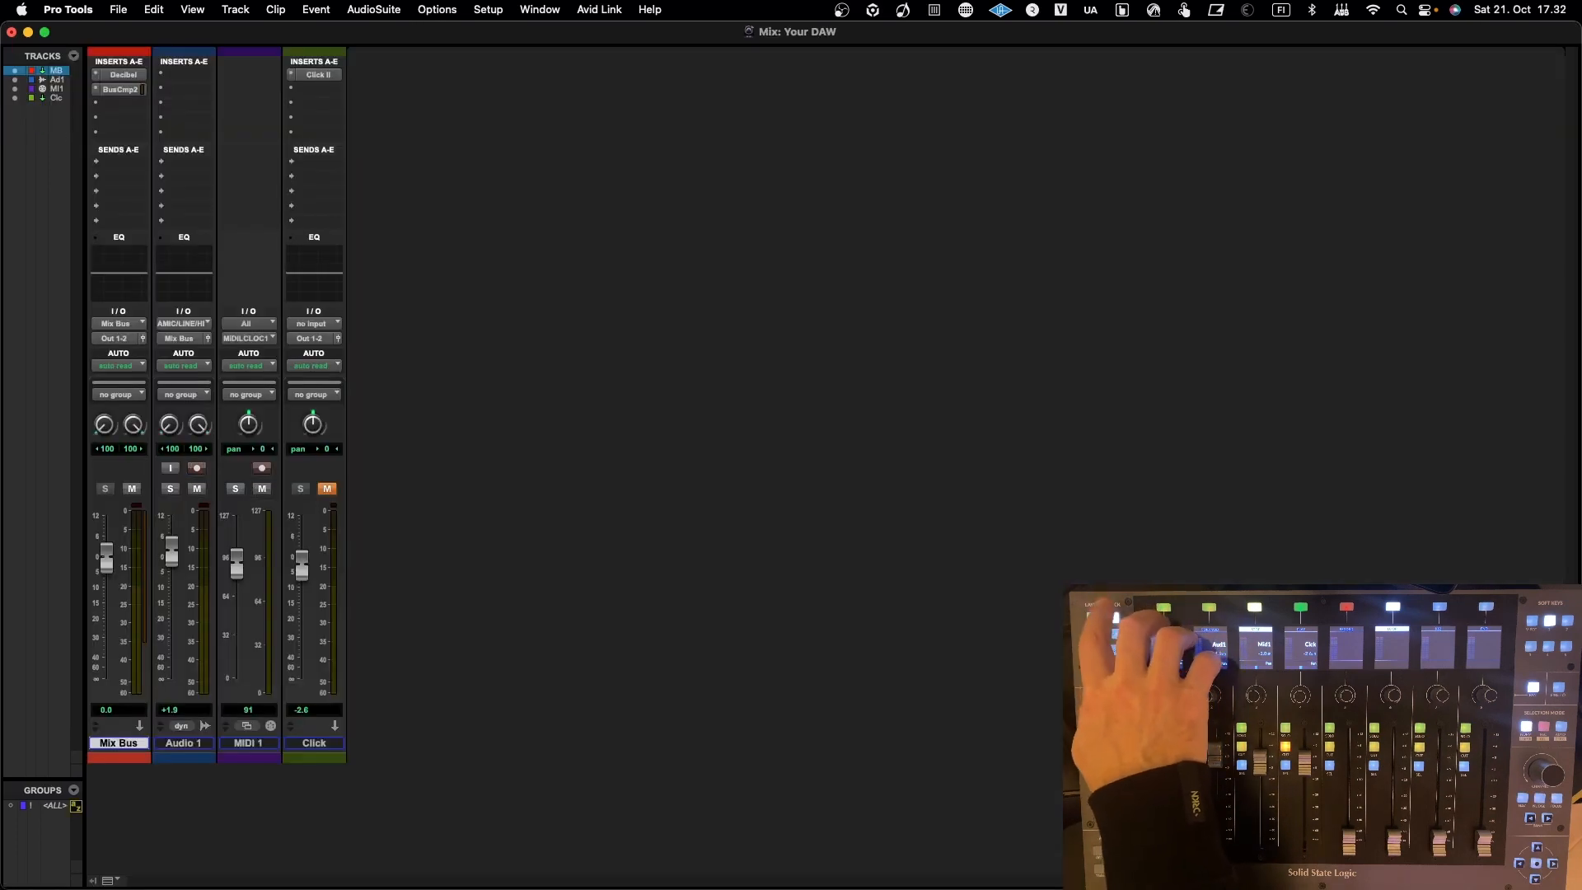
pyautogui.press('super+equal')
pyautogui.press('super+equal')
pyautogui.press('super+equal')
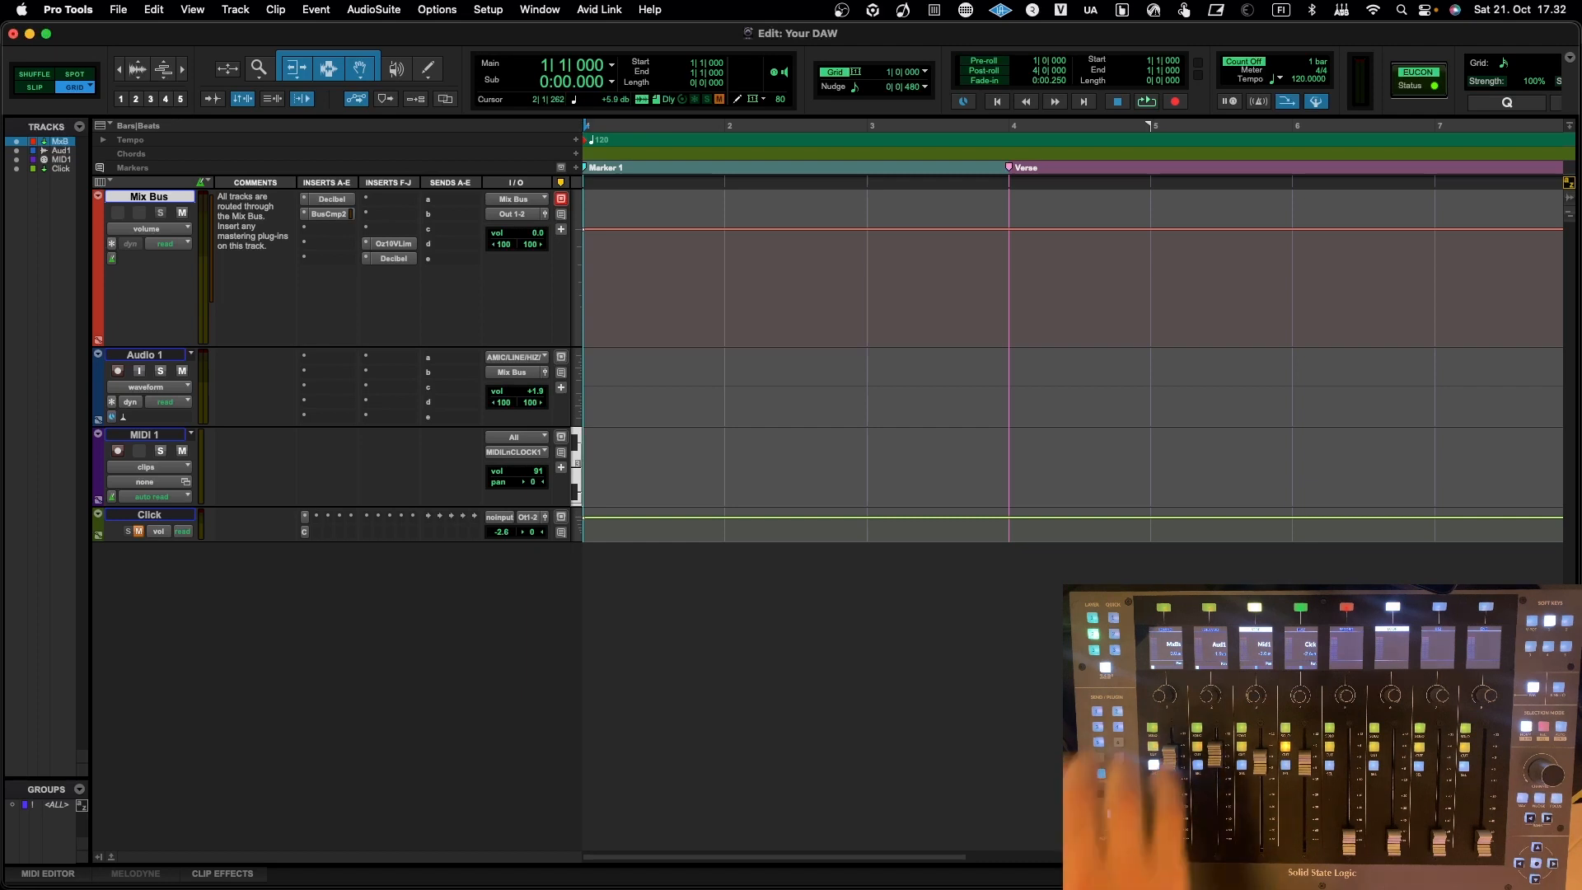
pyautogui.press('super+equal')
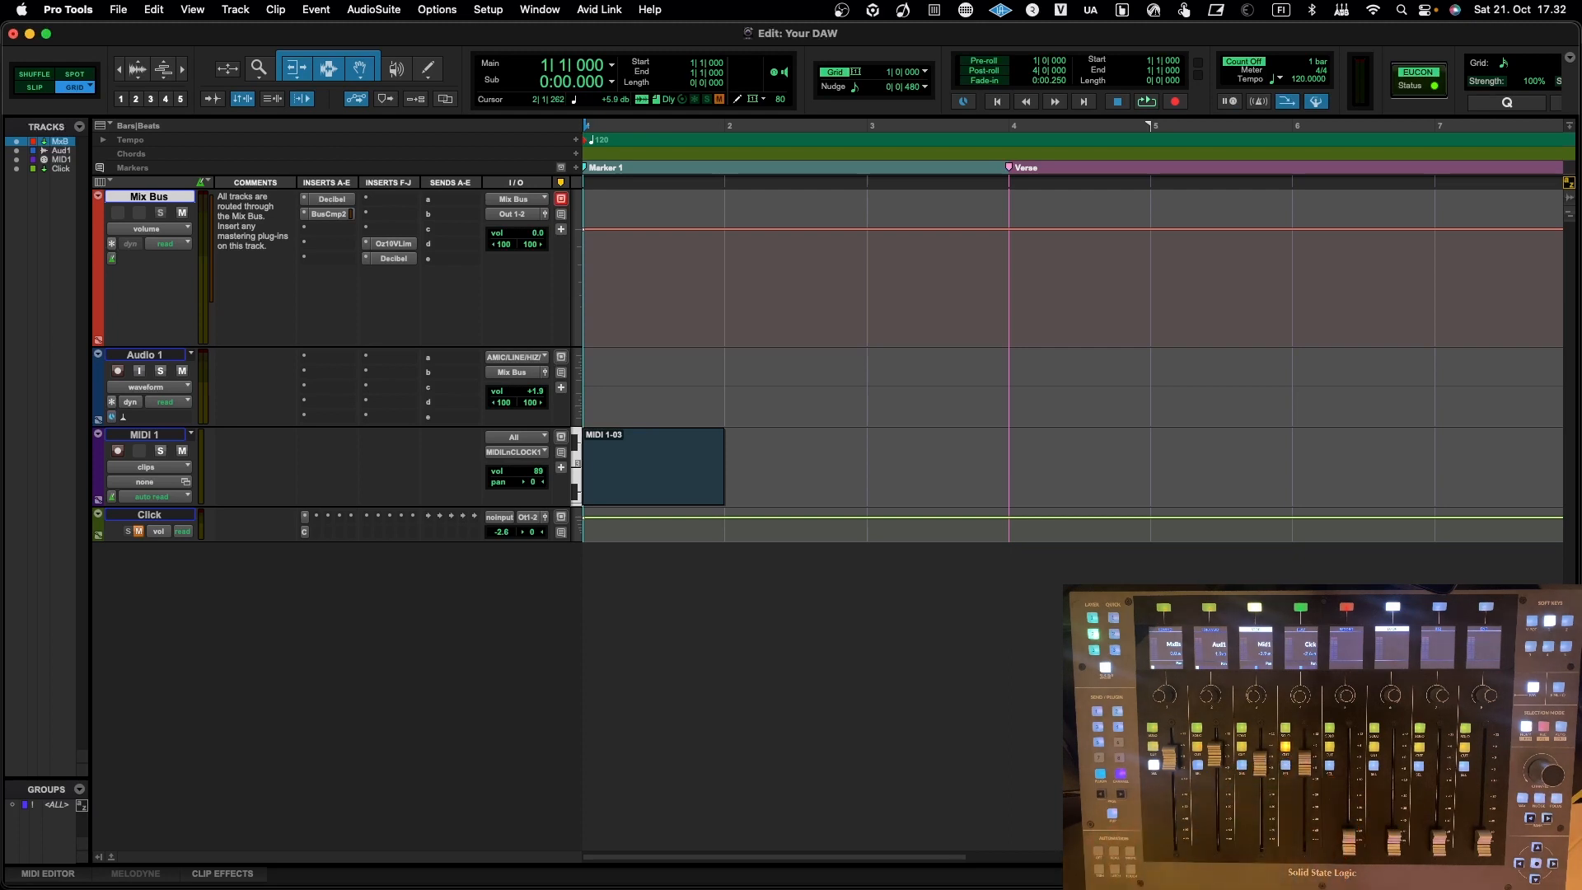
# Step: Add Komplete Kontrol as MIDI controller #2 in the Peripherals settings and test it with a short playback
pyautogui.click(437, 10)
pyautogui.moveTo(490, 17)
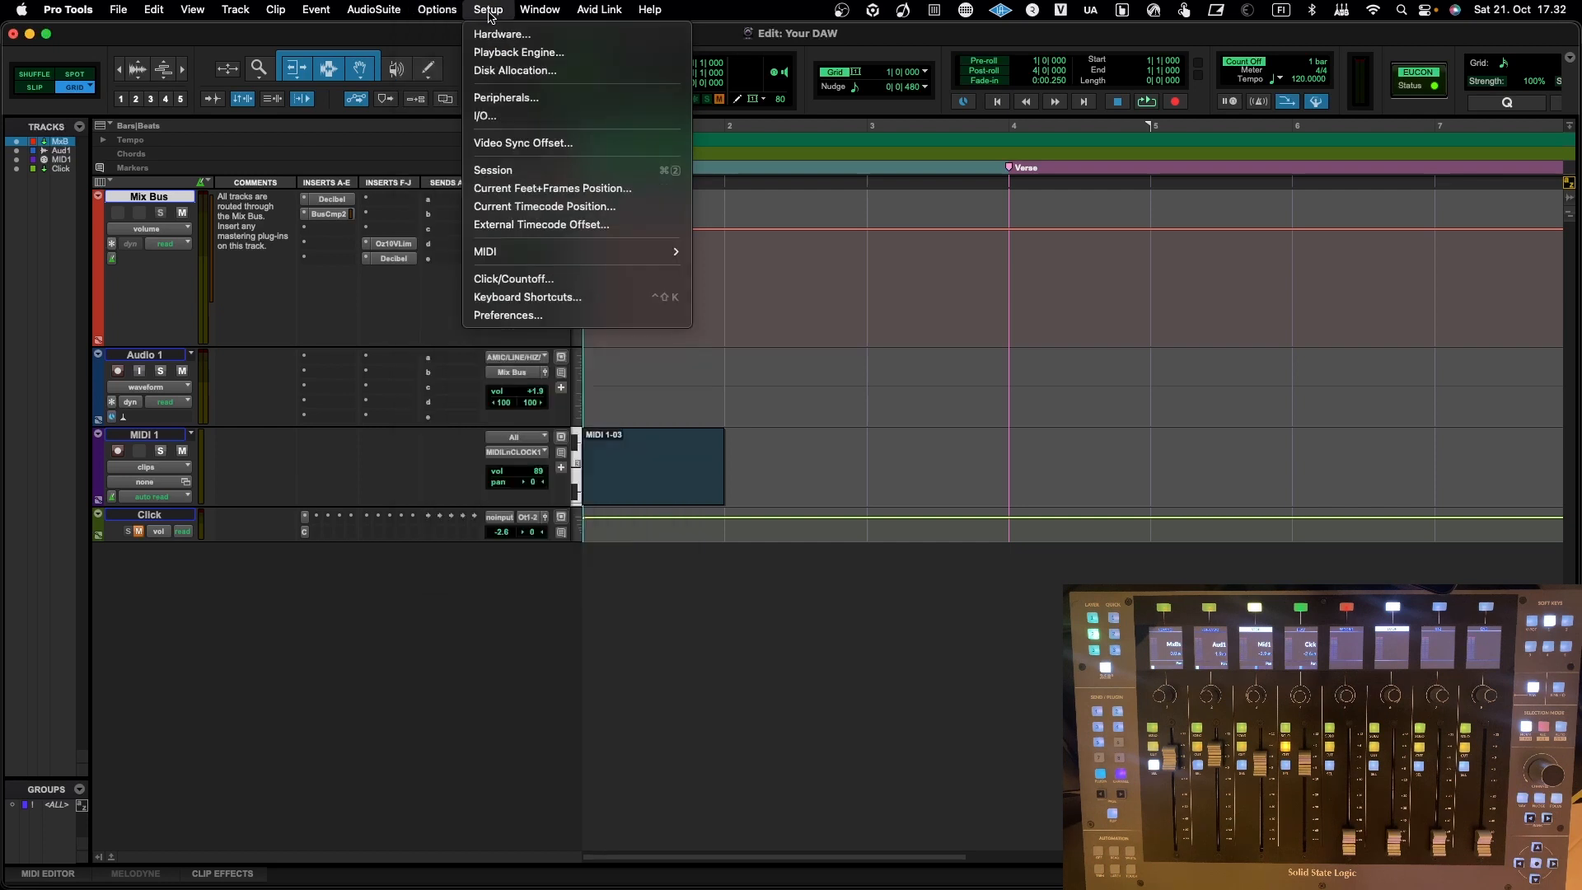
pyautogui.click(502, 98)
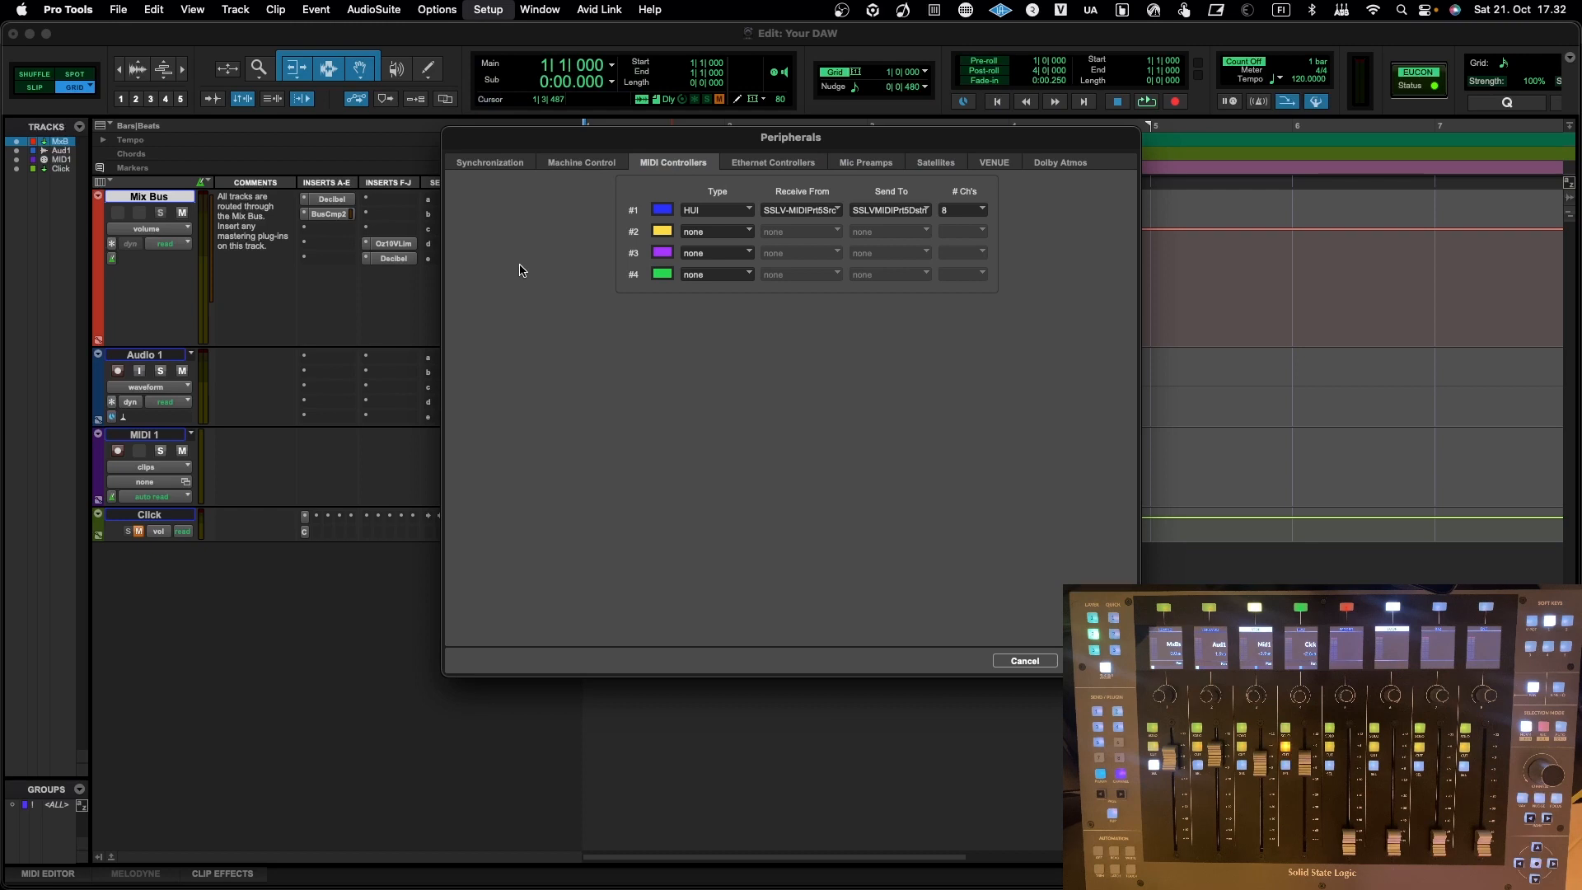
pyautogui.click(722, 240)
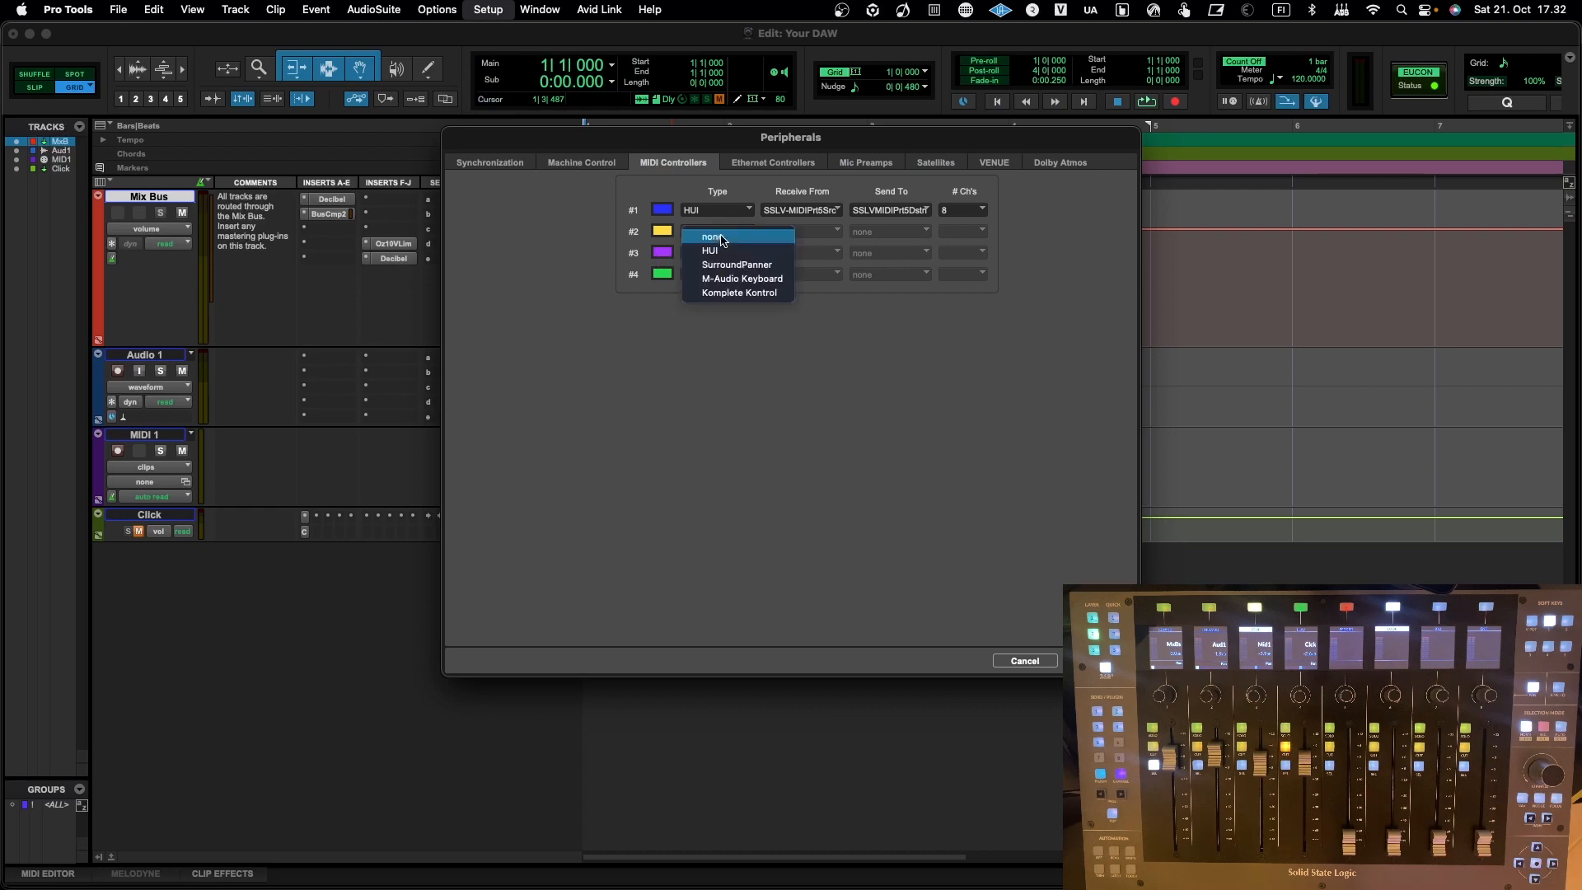
pyautogui.click(725, 293)
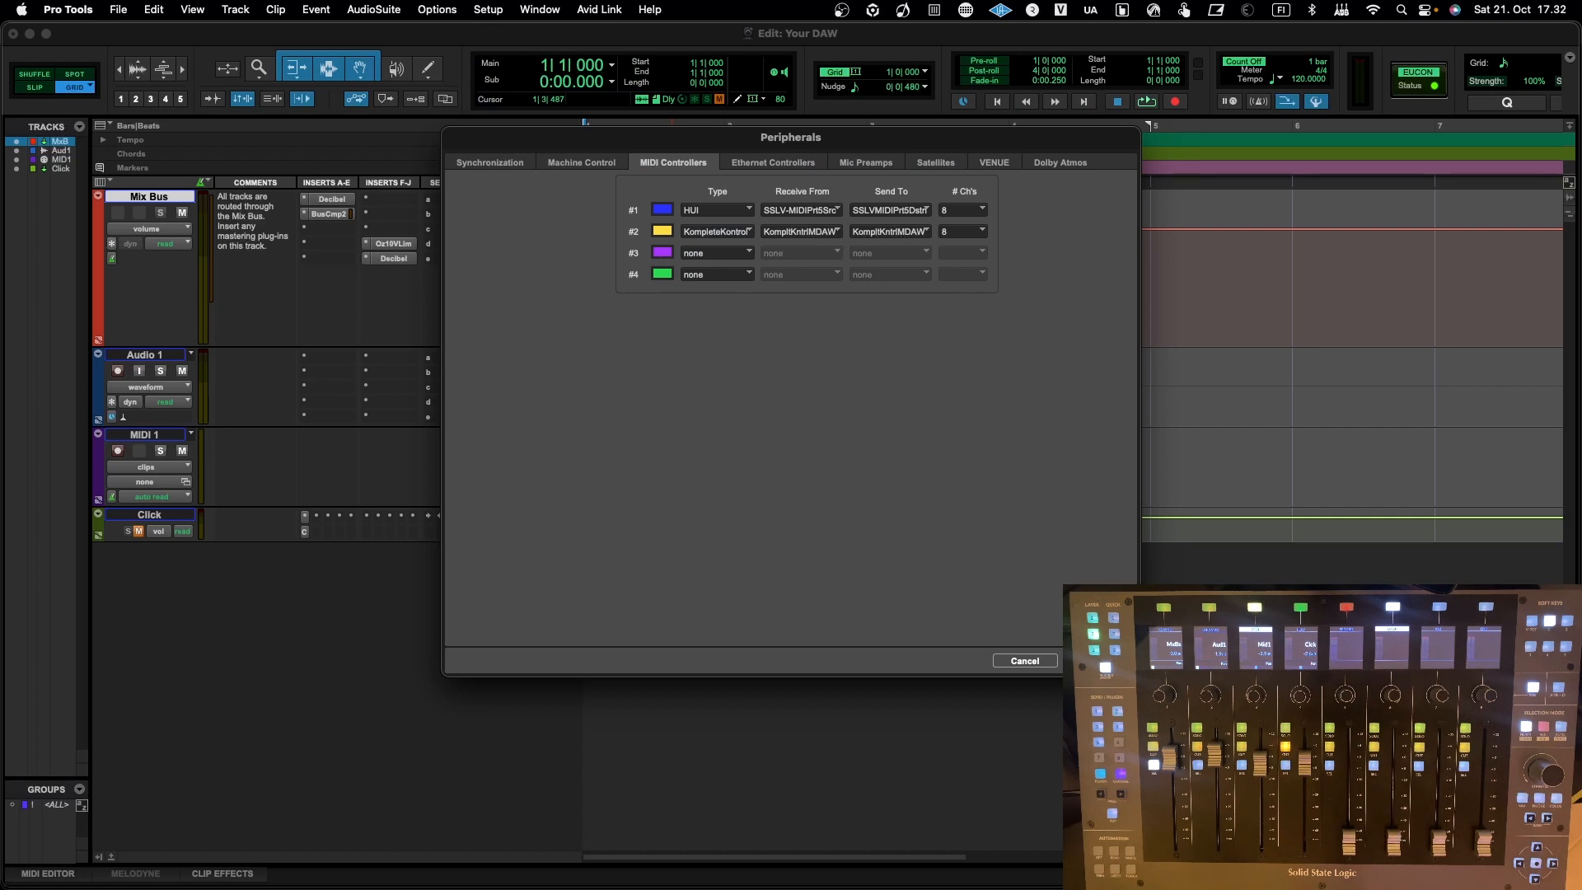
pyautogui.press('Return')
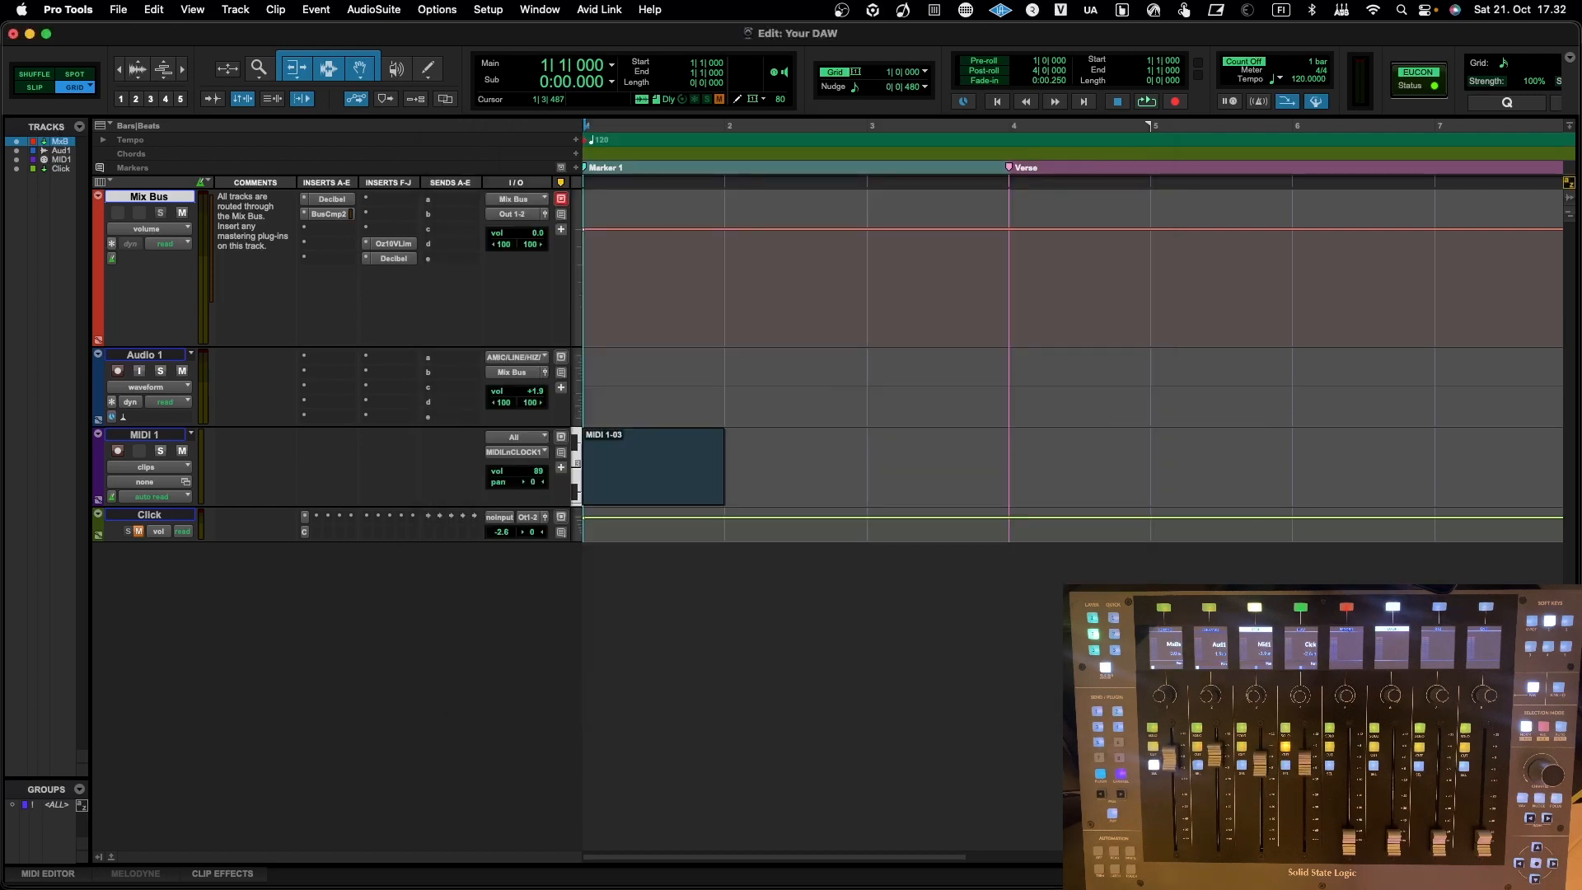
pyautogui.press('space')
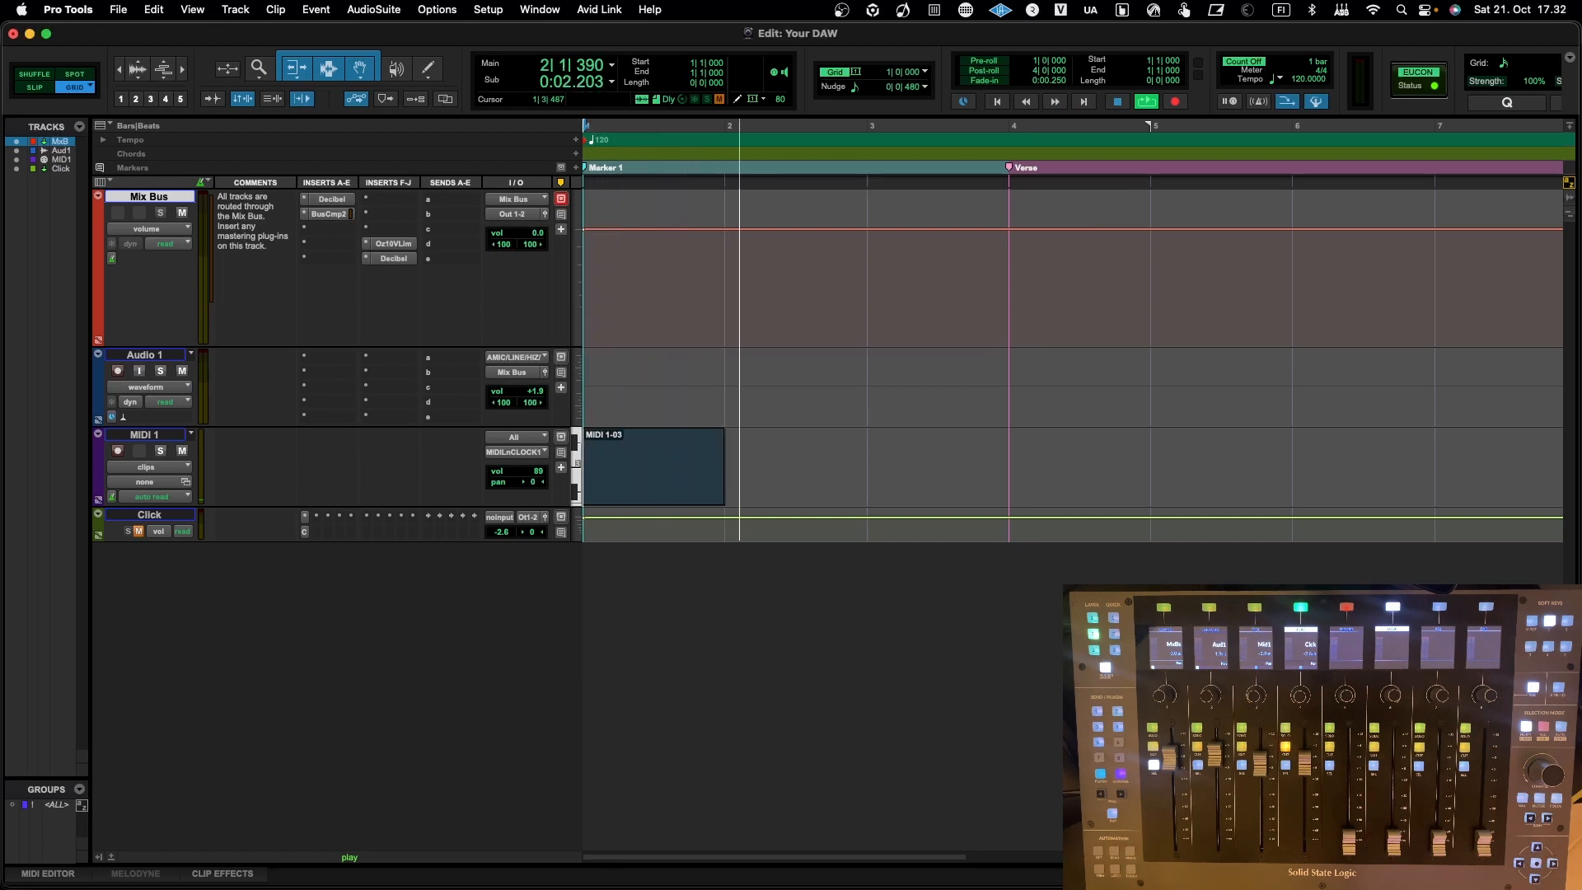
pyautogui.press('space')
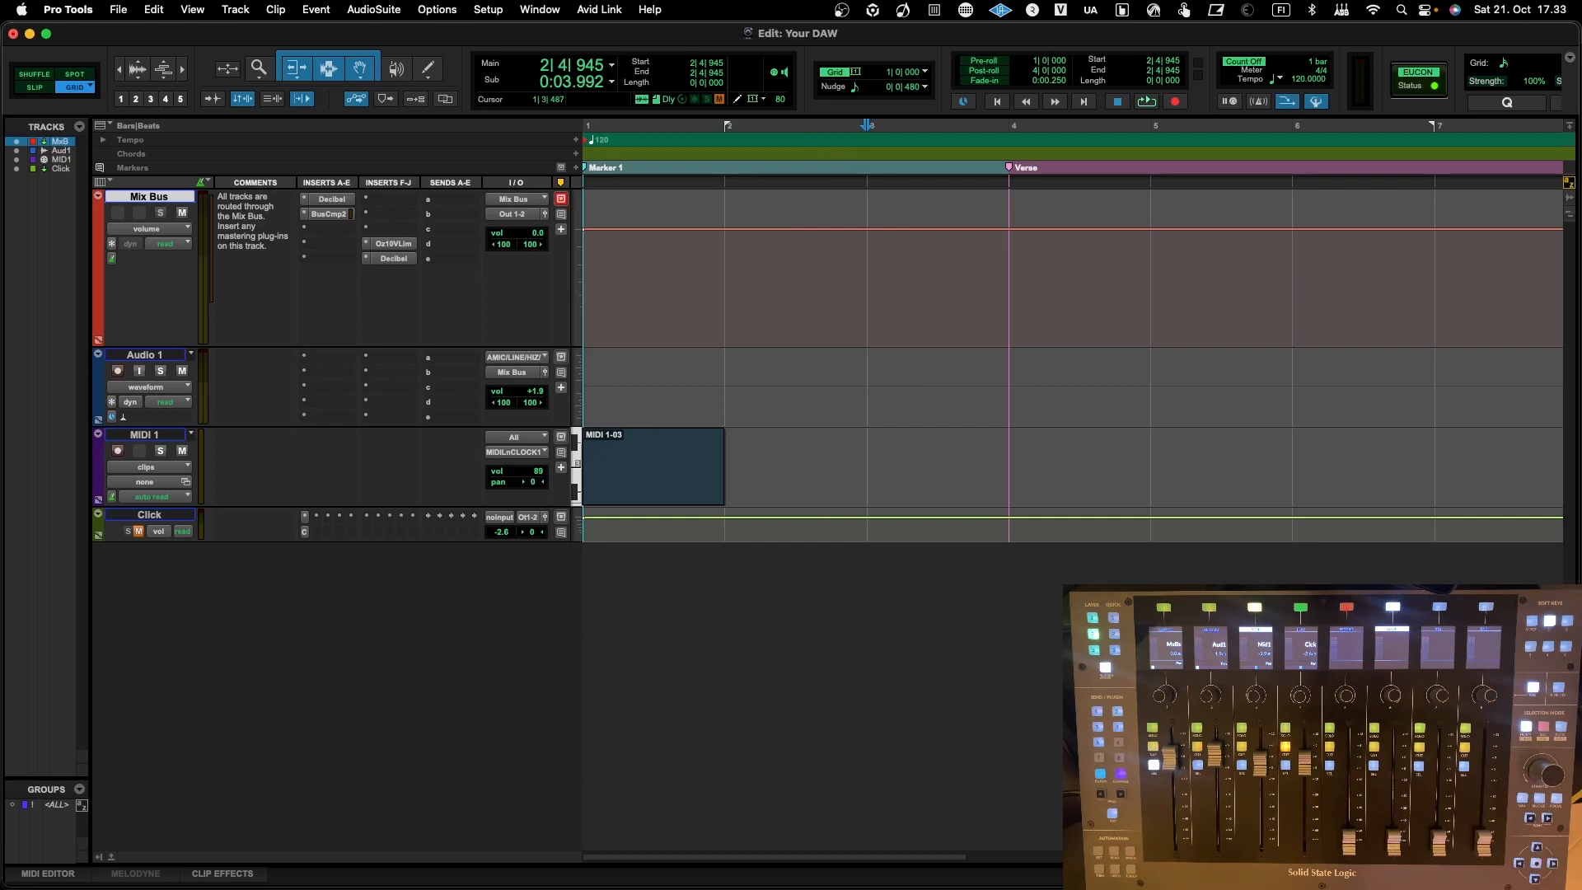
# Step: Review the MIDI controller assignments in the Peripherals settings and close the dialog
pyautogui.click(489, 10)
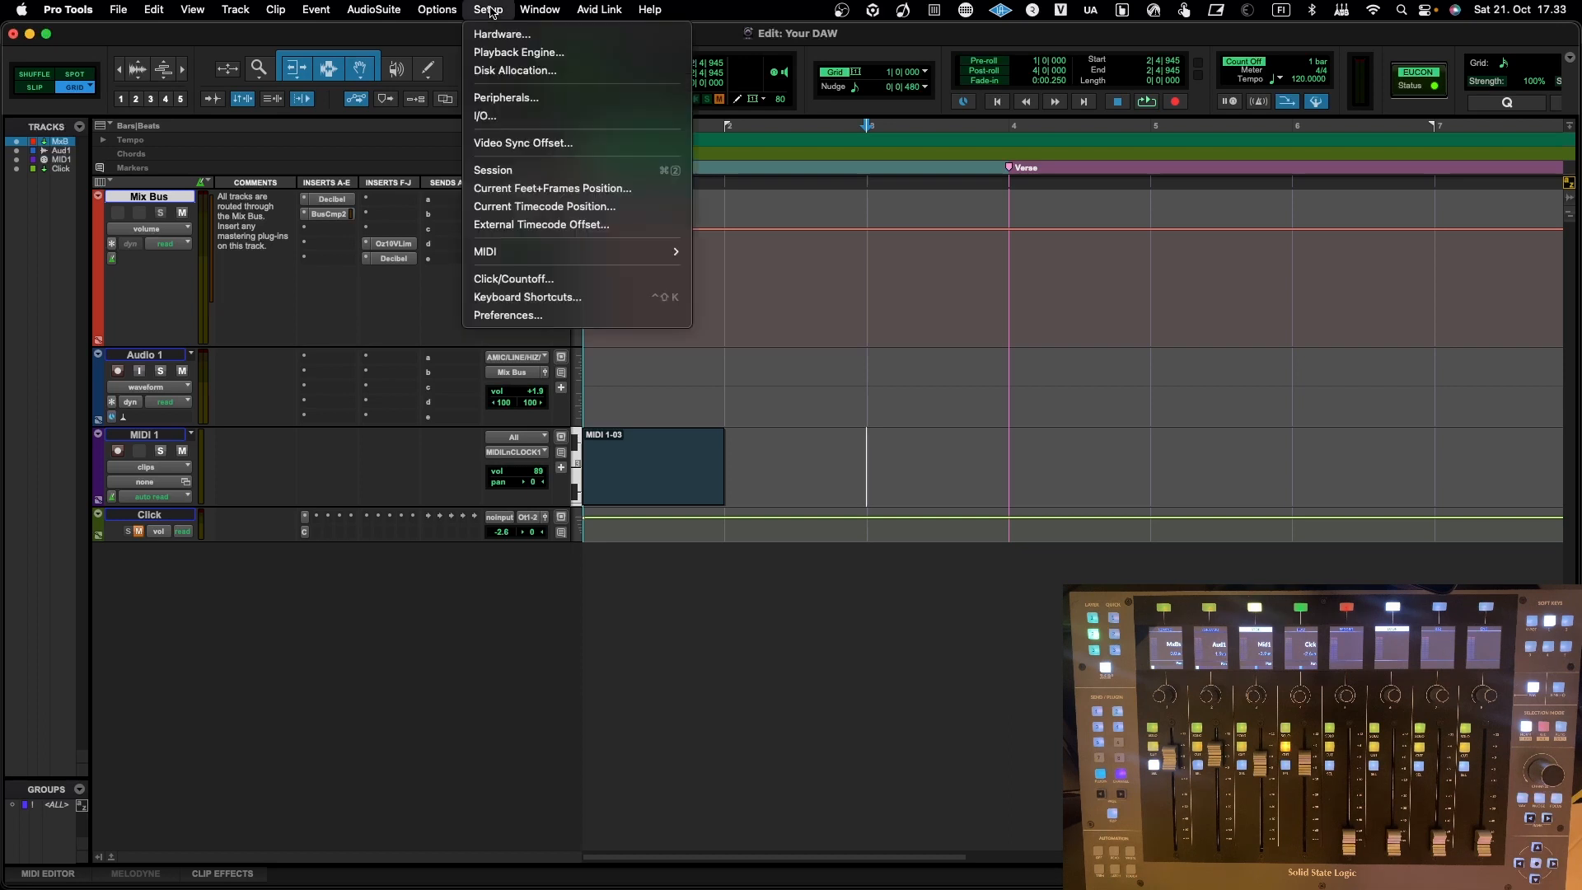
pyautogui.click(530, 99)
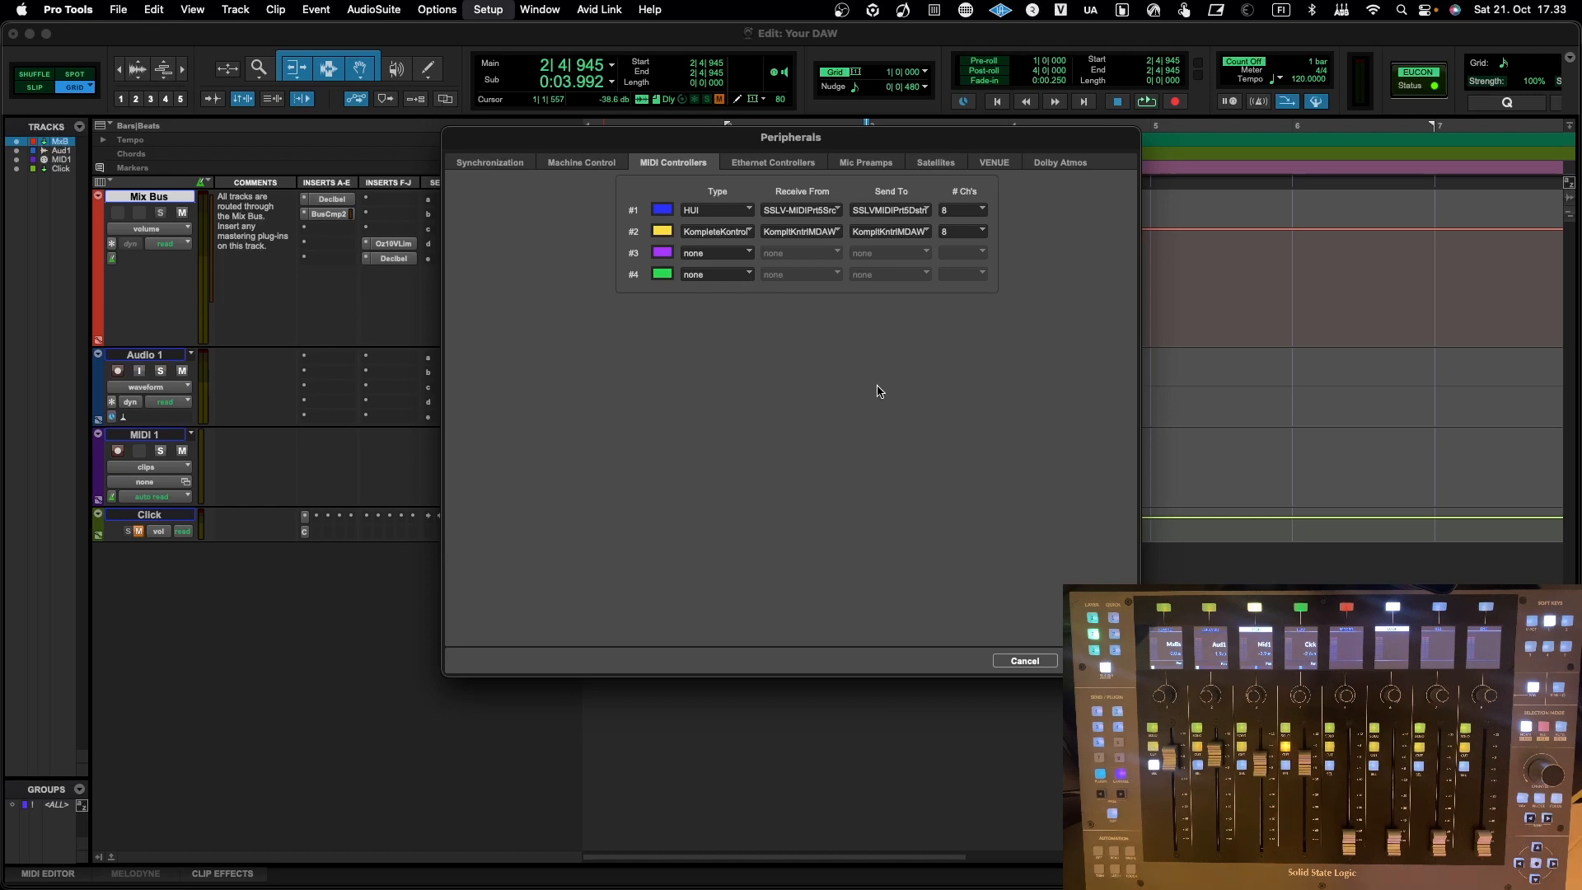
pyautogui.click(1100, 661)
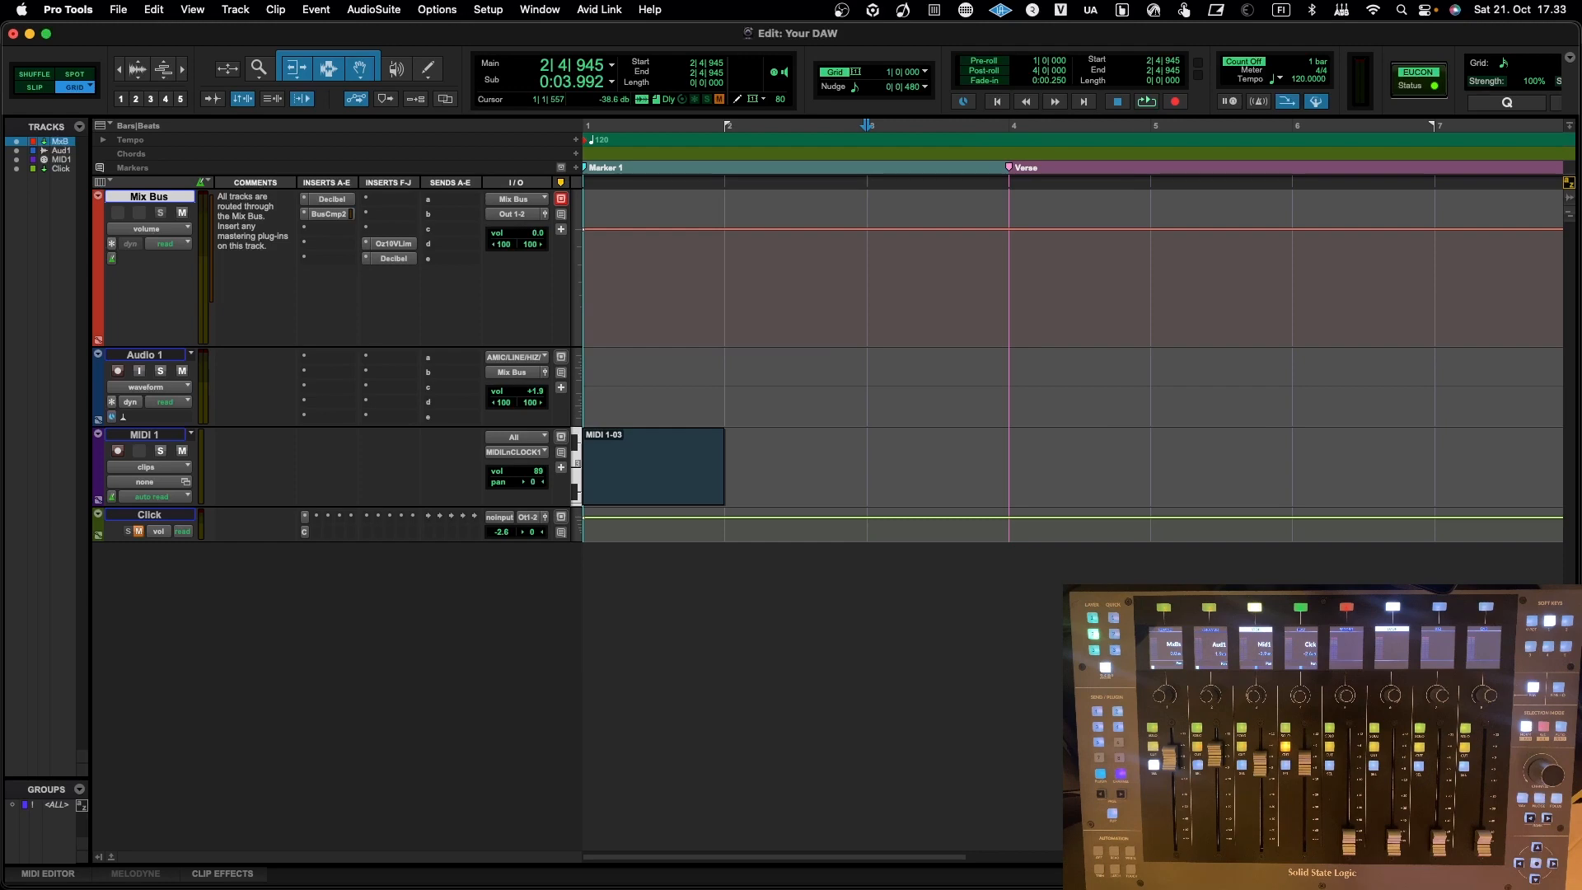
# Step: Revisit the surface lists in EuControl Settings and return to the Pro Tools Edit window
pyautogui.click(1249, 10)
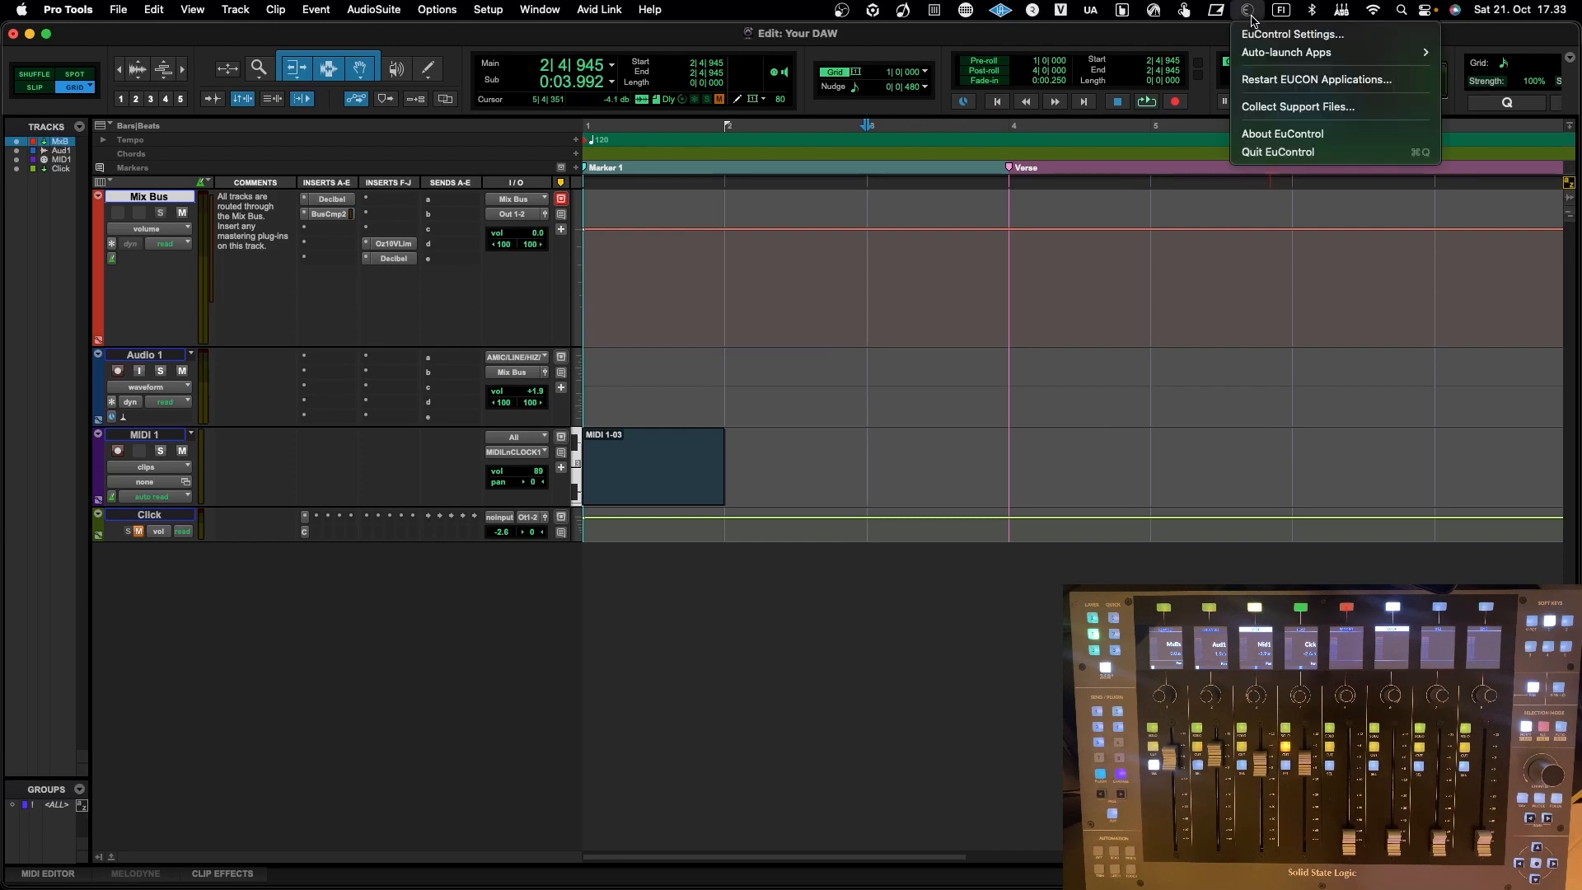
pyautogui.click(1292, 35)
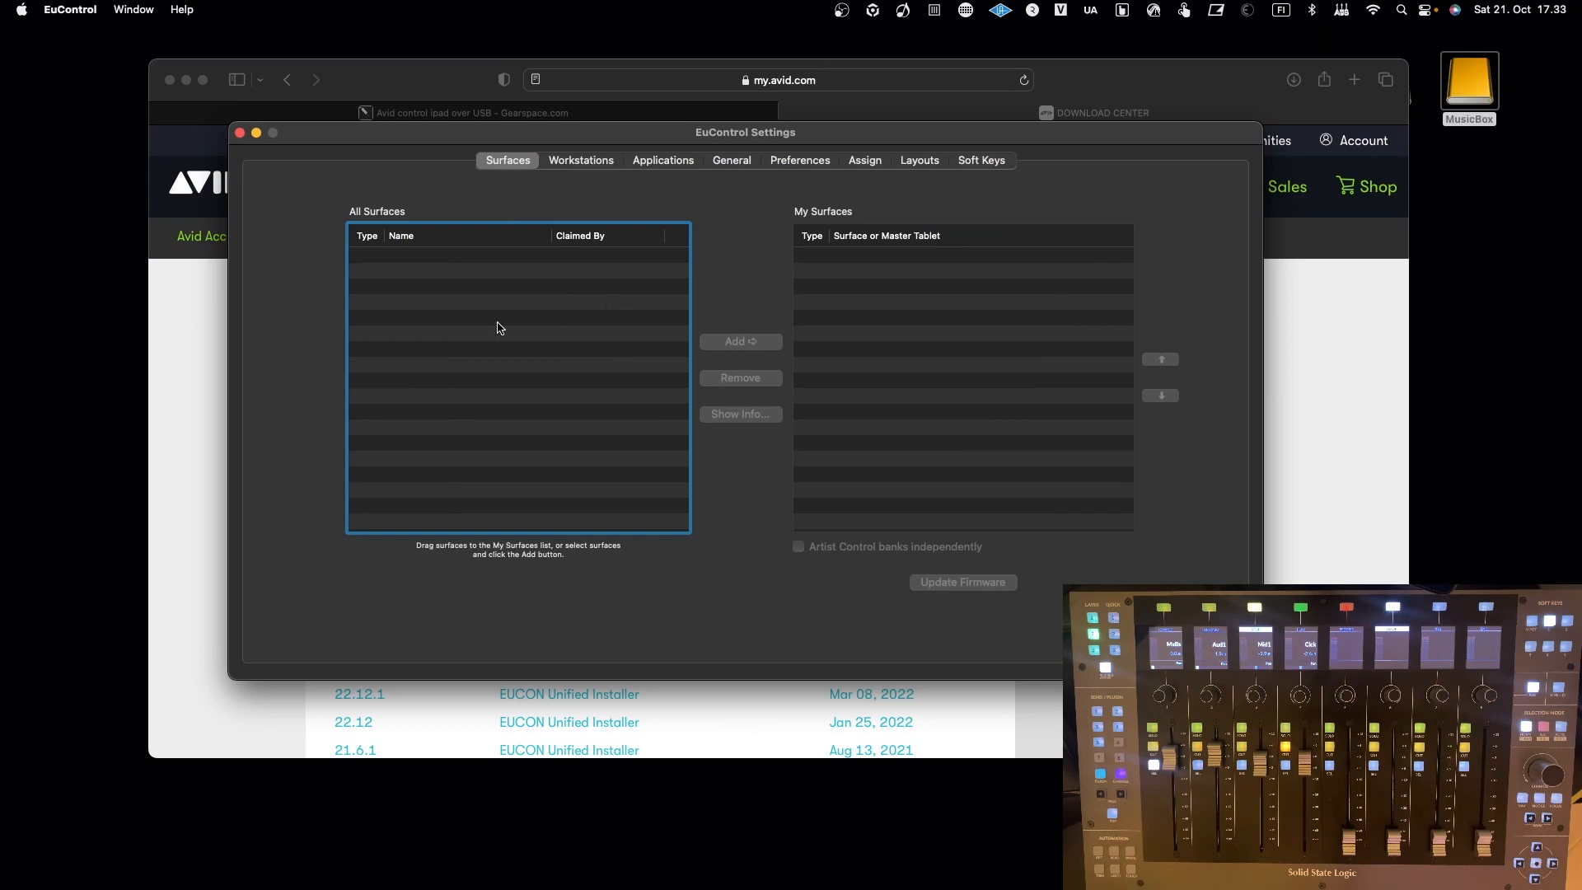
pyautogui.hotkey('ctrl', 'Left')
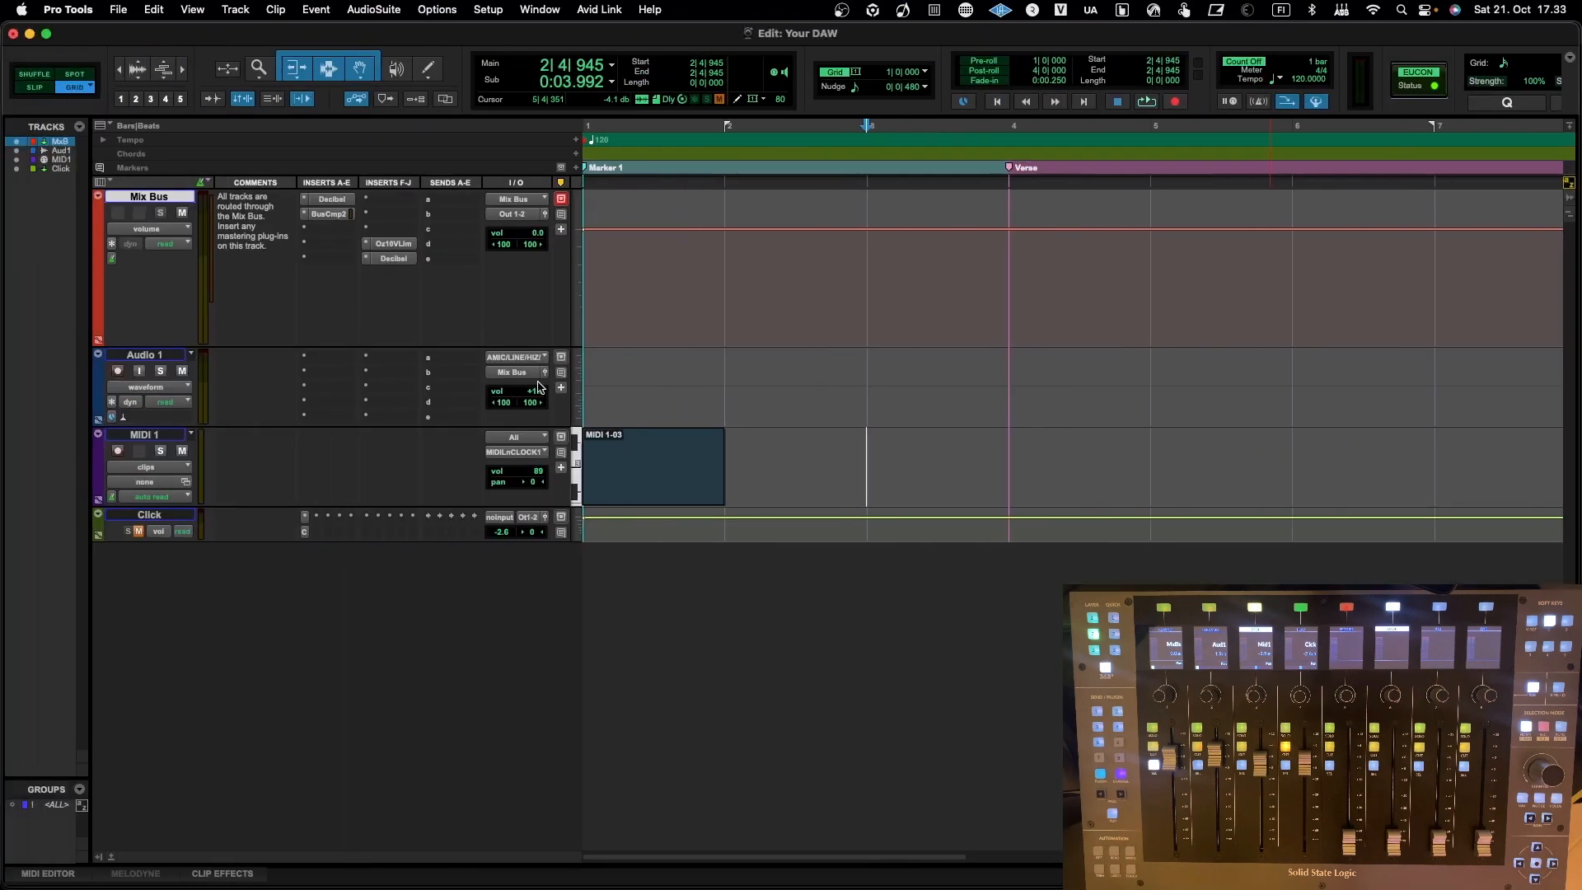